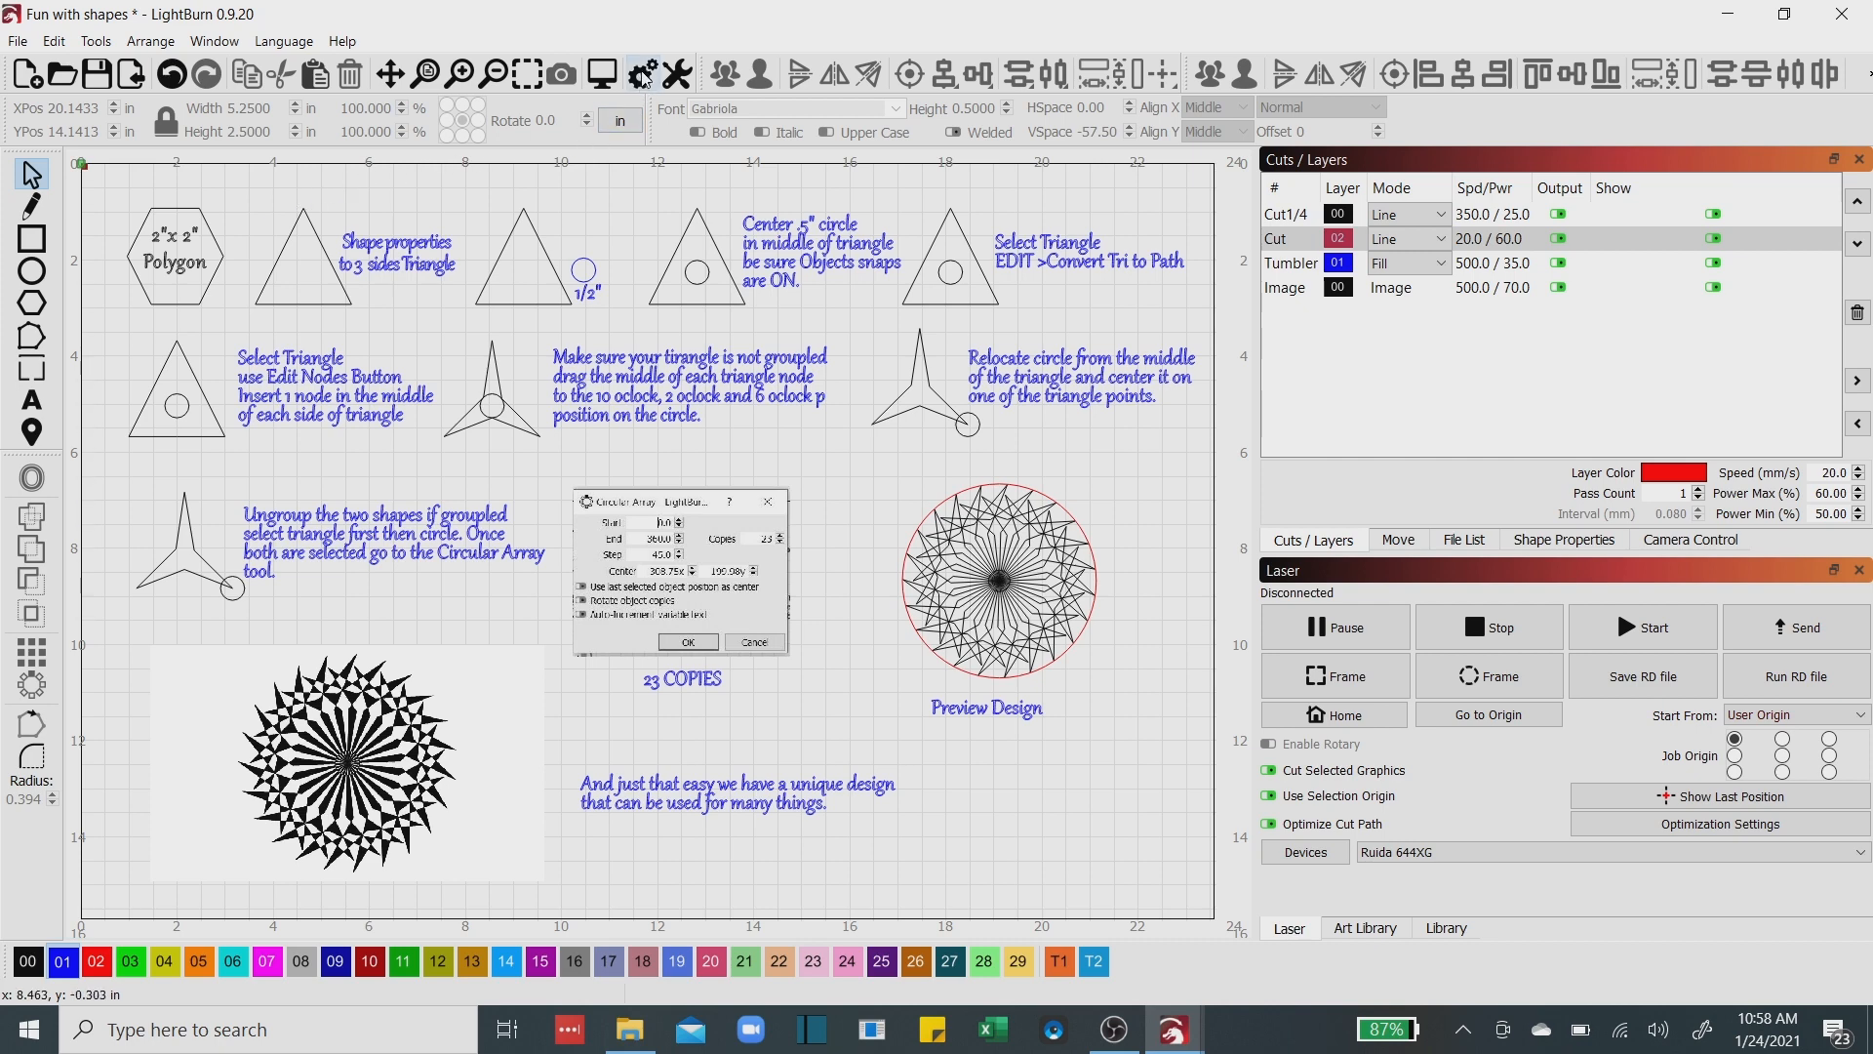
# Review the display, units and object snapping settings, and check which panels are enabled, including Shape Properties.
pyautogui.click(643, 76)
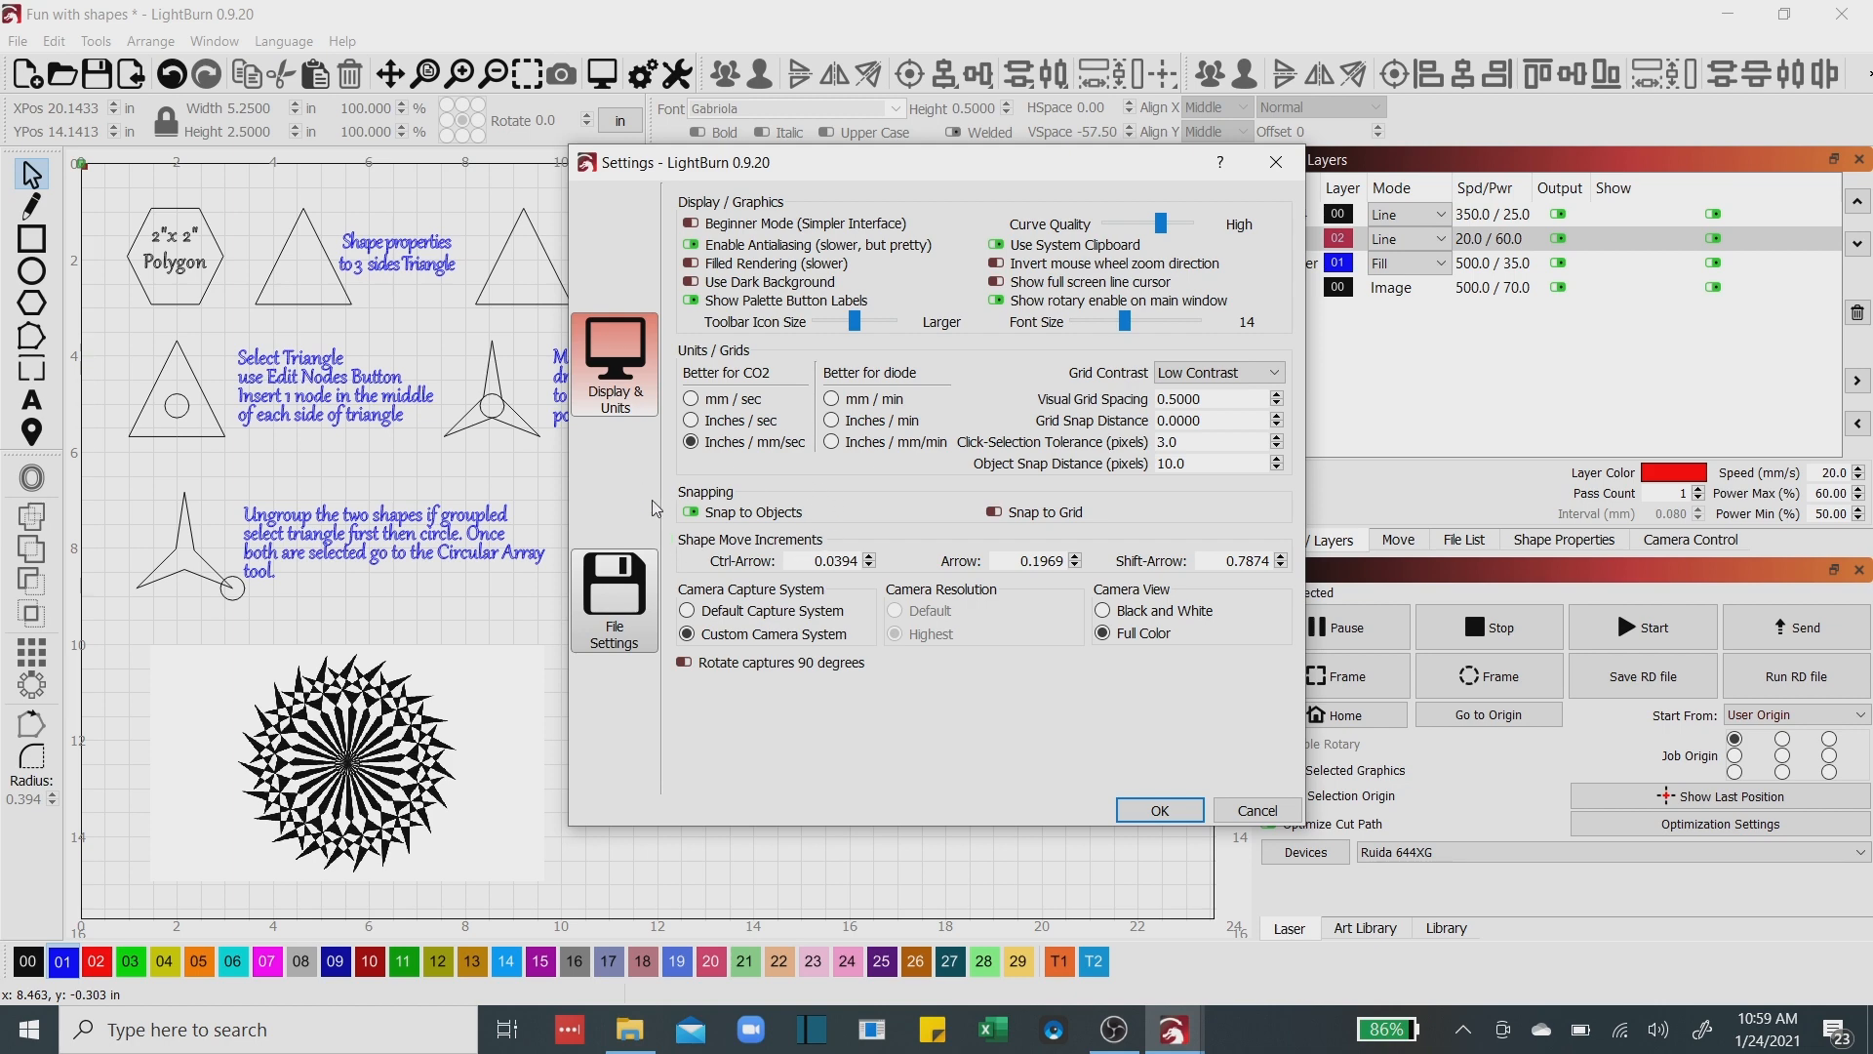
pyautogui.click(1159, 812)
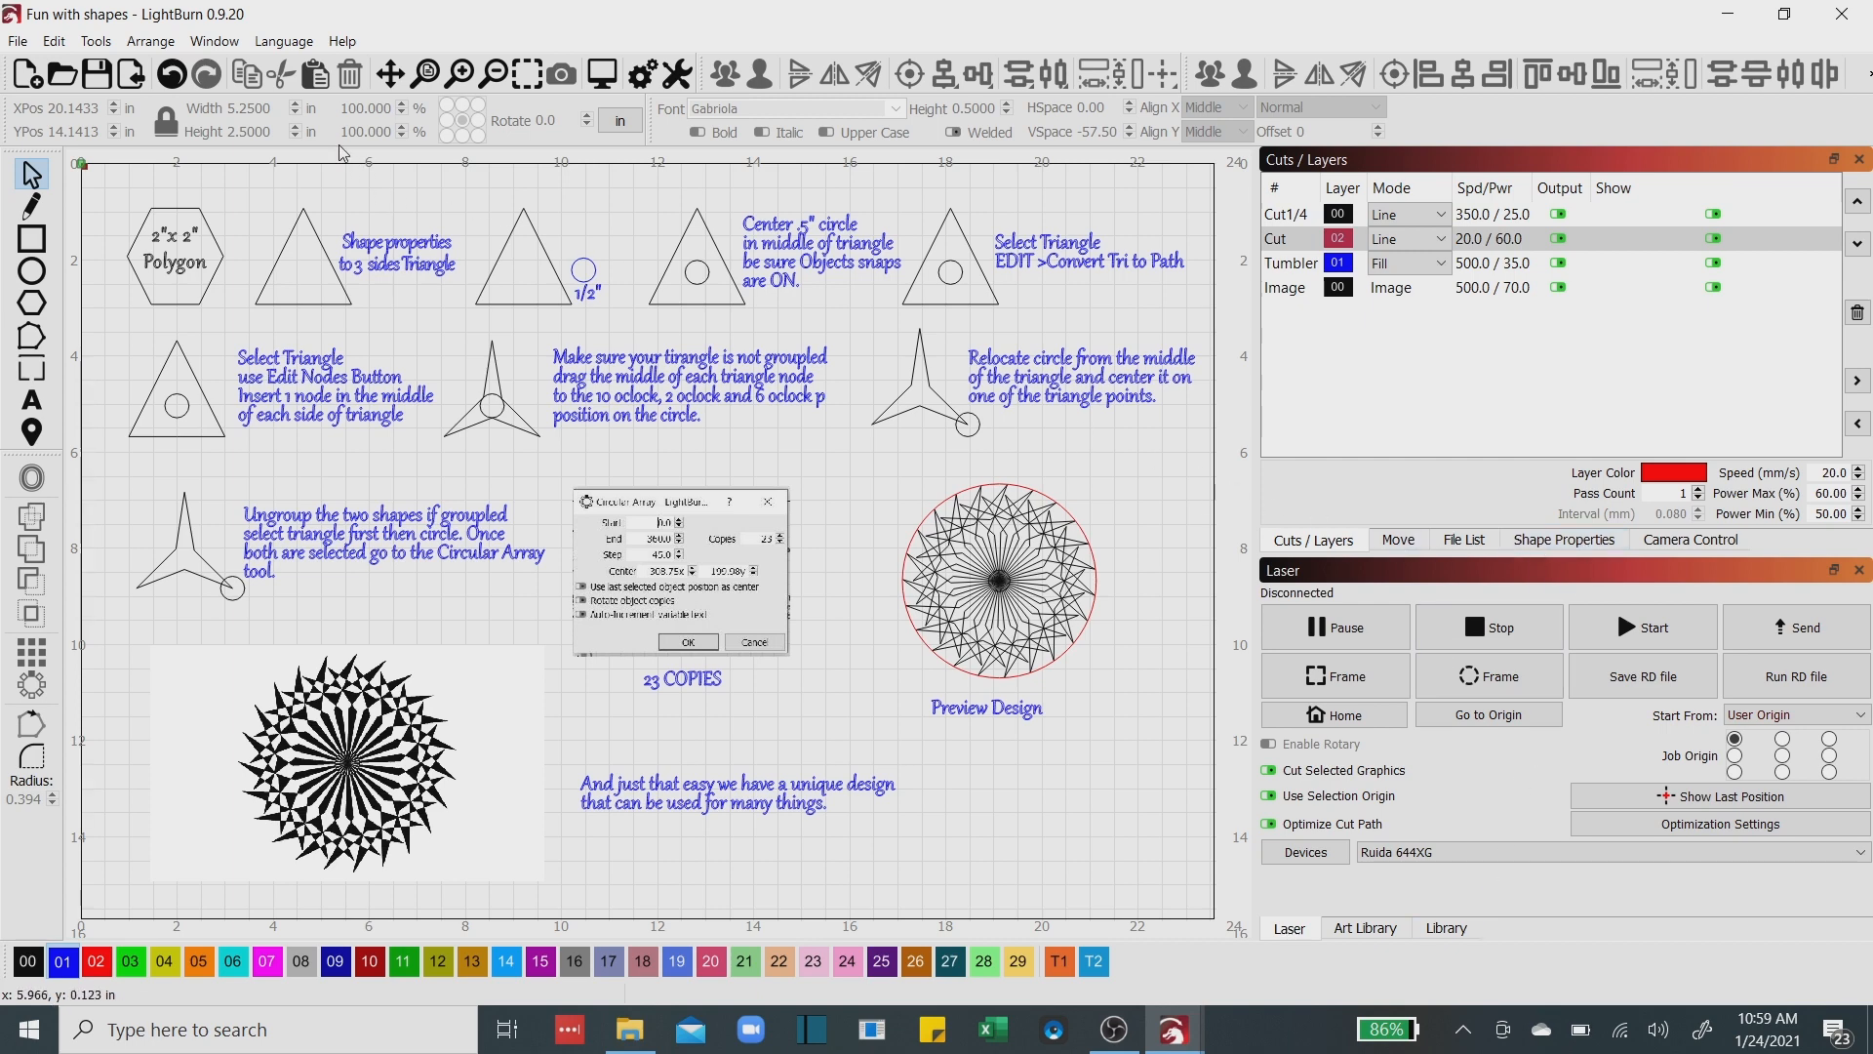
pyautogui.click(213, 43)
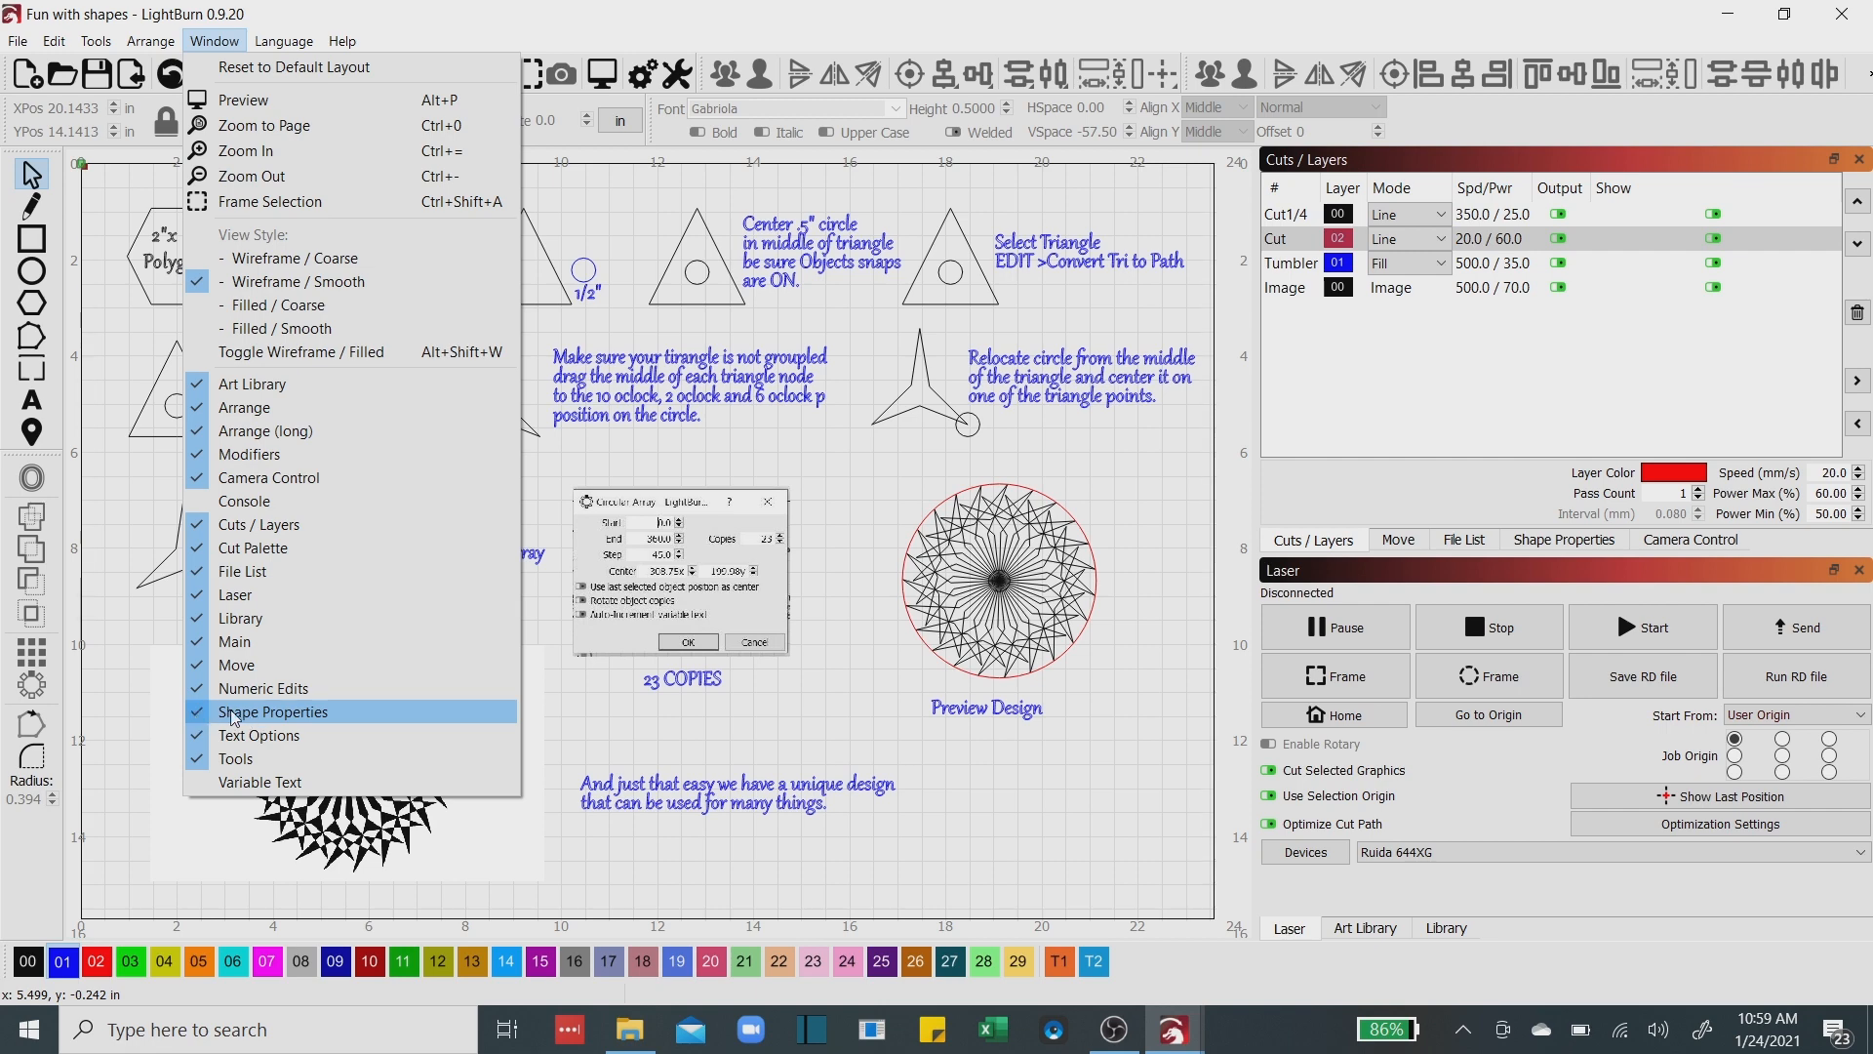
pyautogui.click(719, 727)
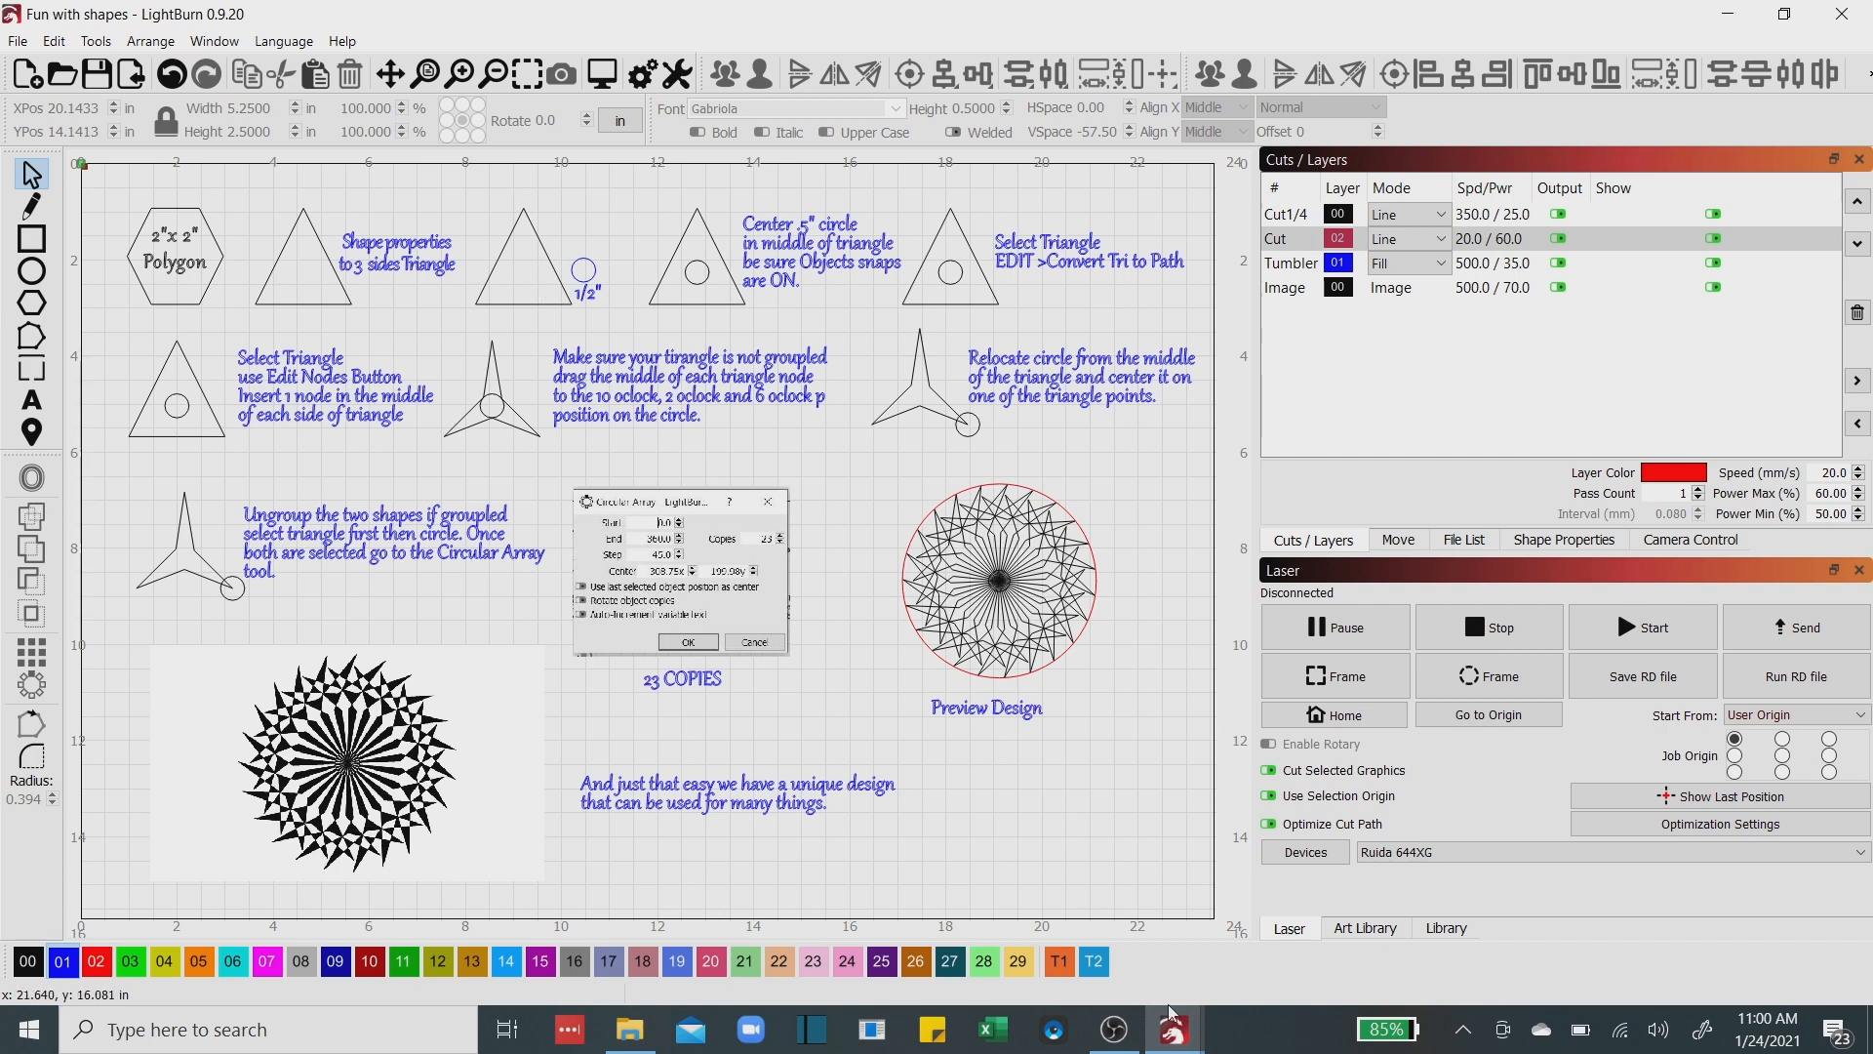
# Examine the written instructions and example shapes in the Fun with shapes project, from the polygon through the centred circle.
pyautogui.moveTo(1173, 1031)
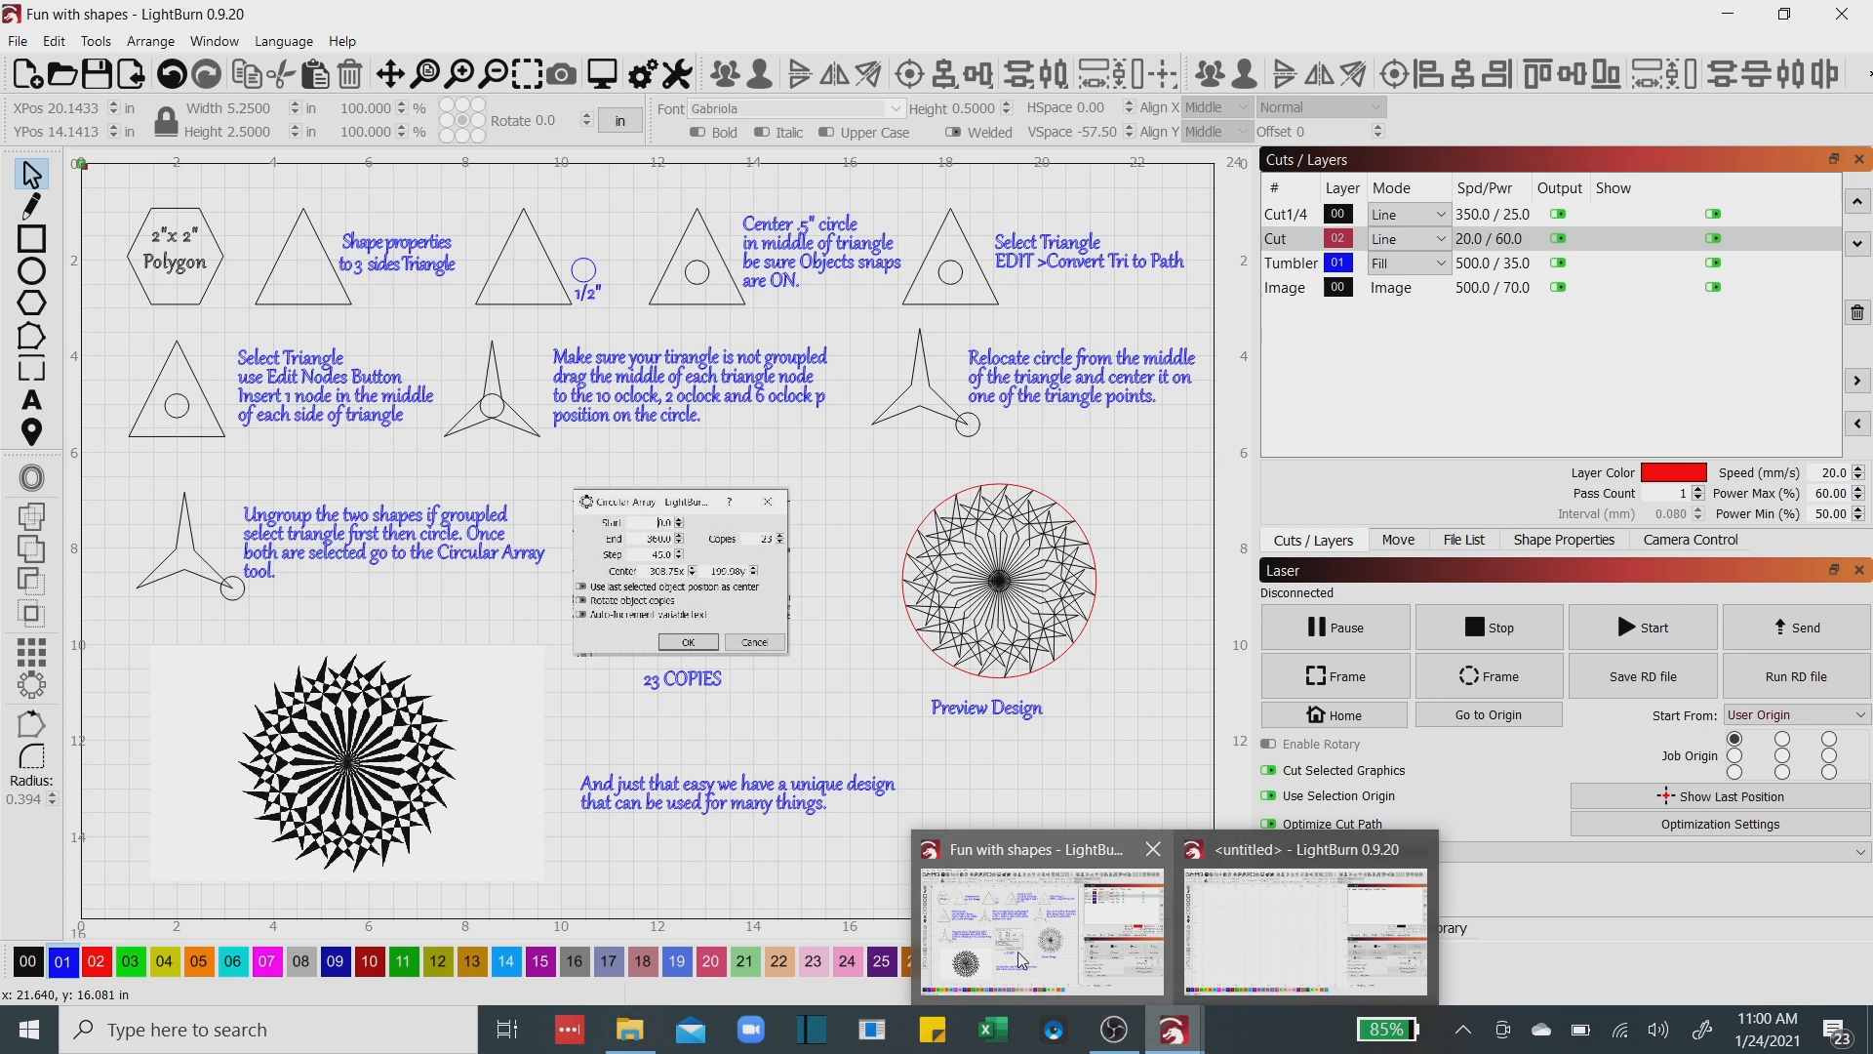
pyautogui.moveTo(1282, 945)
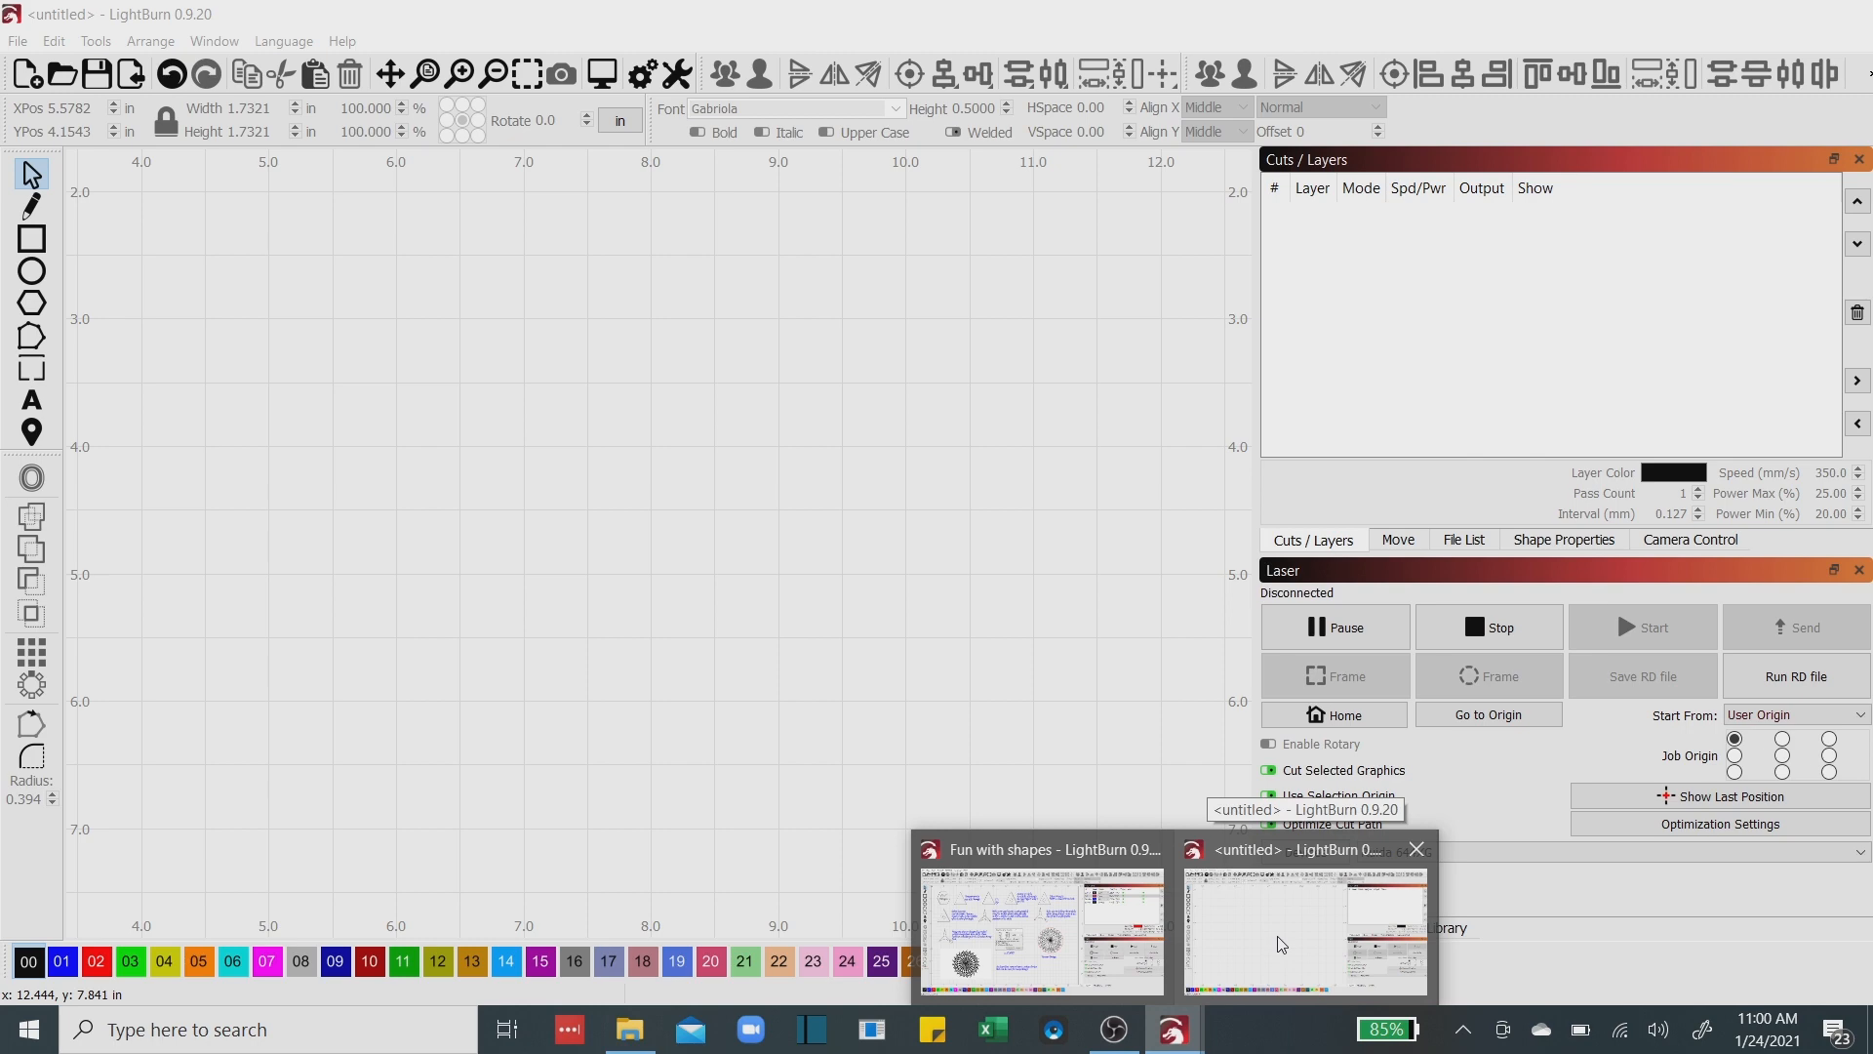
pyautogui.moveTo(1099, 935)
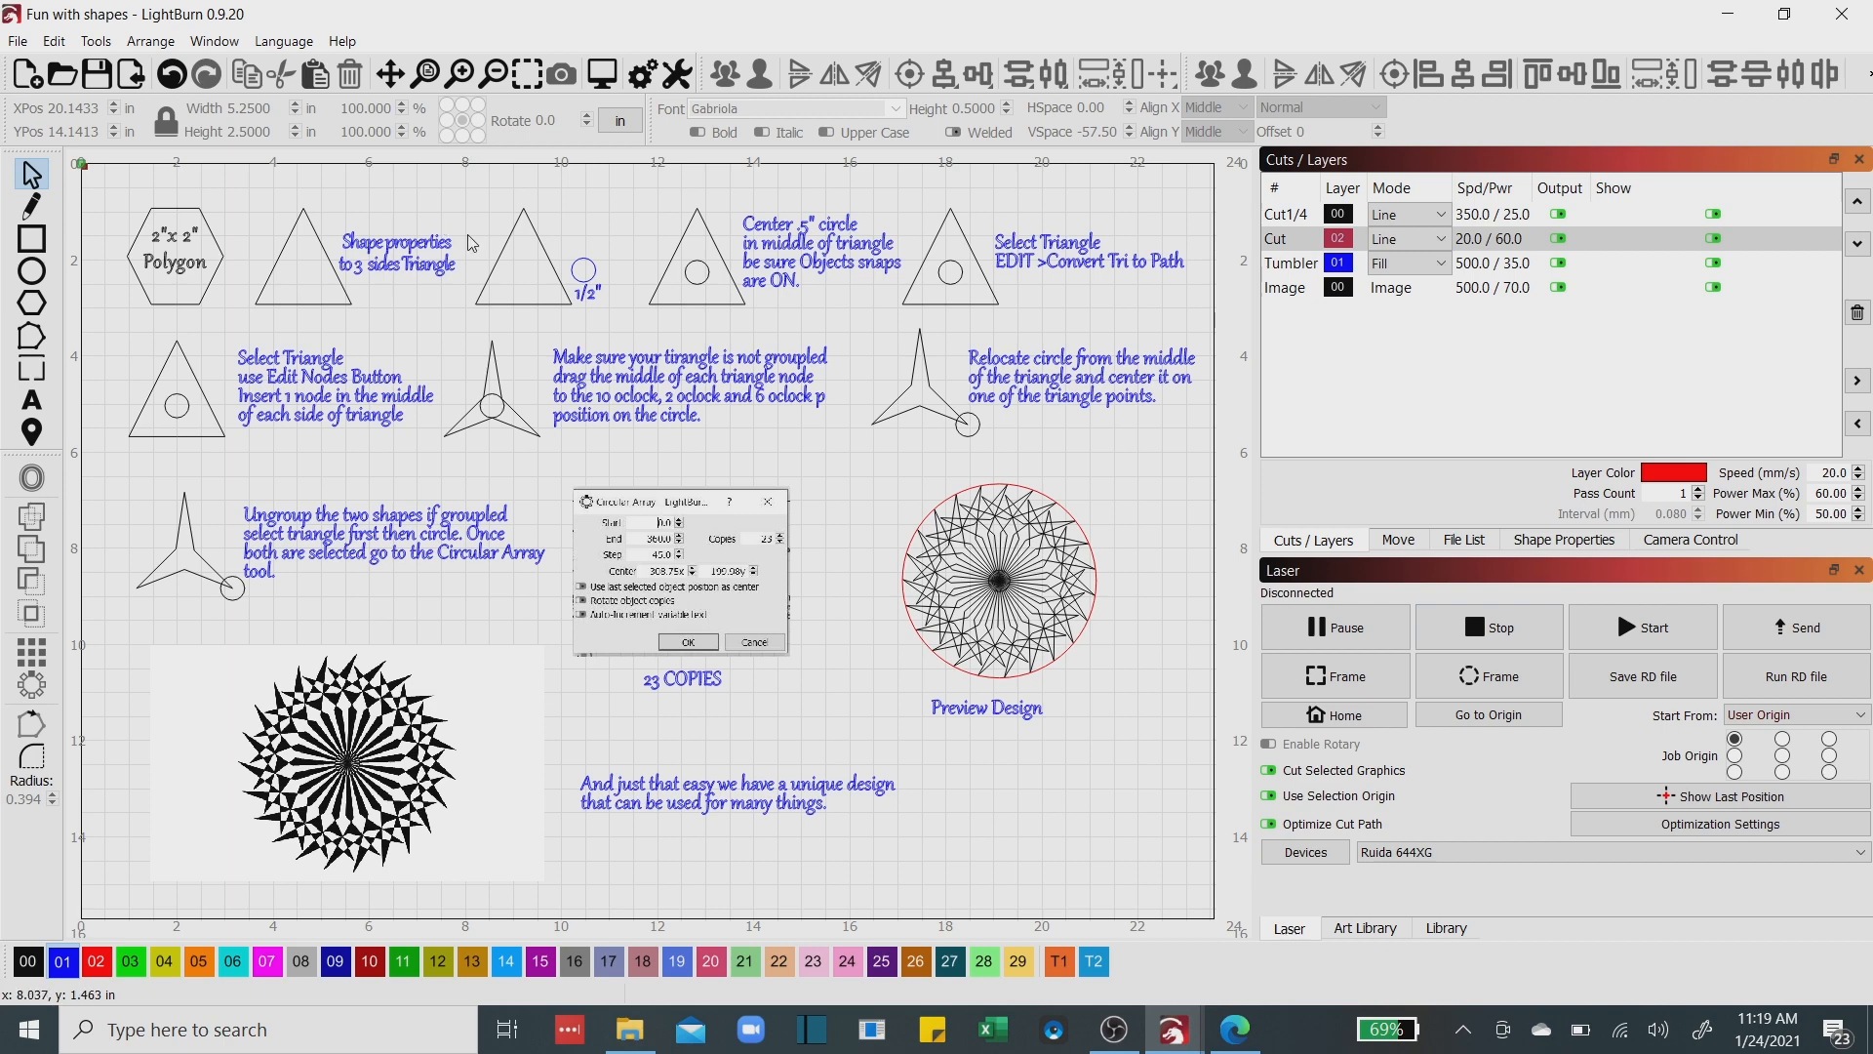
pyautogui.scroll(4, 207, 271)
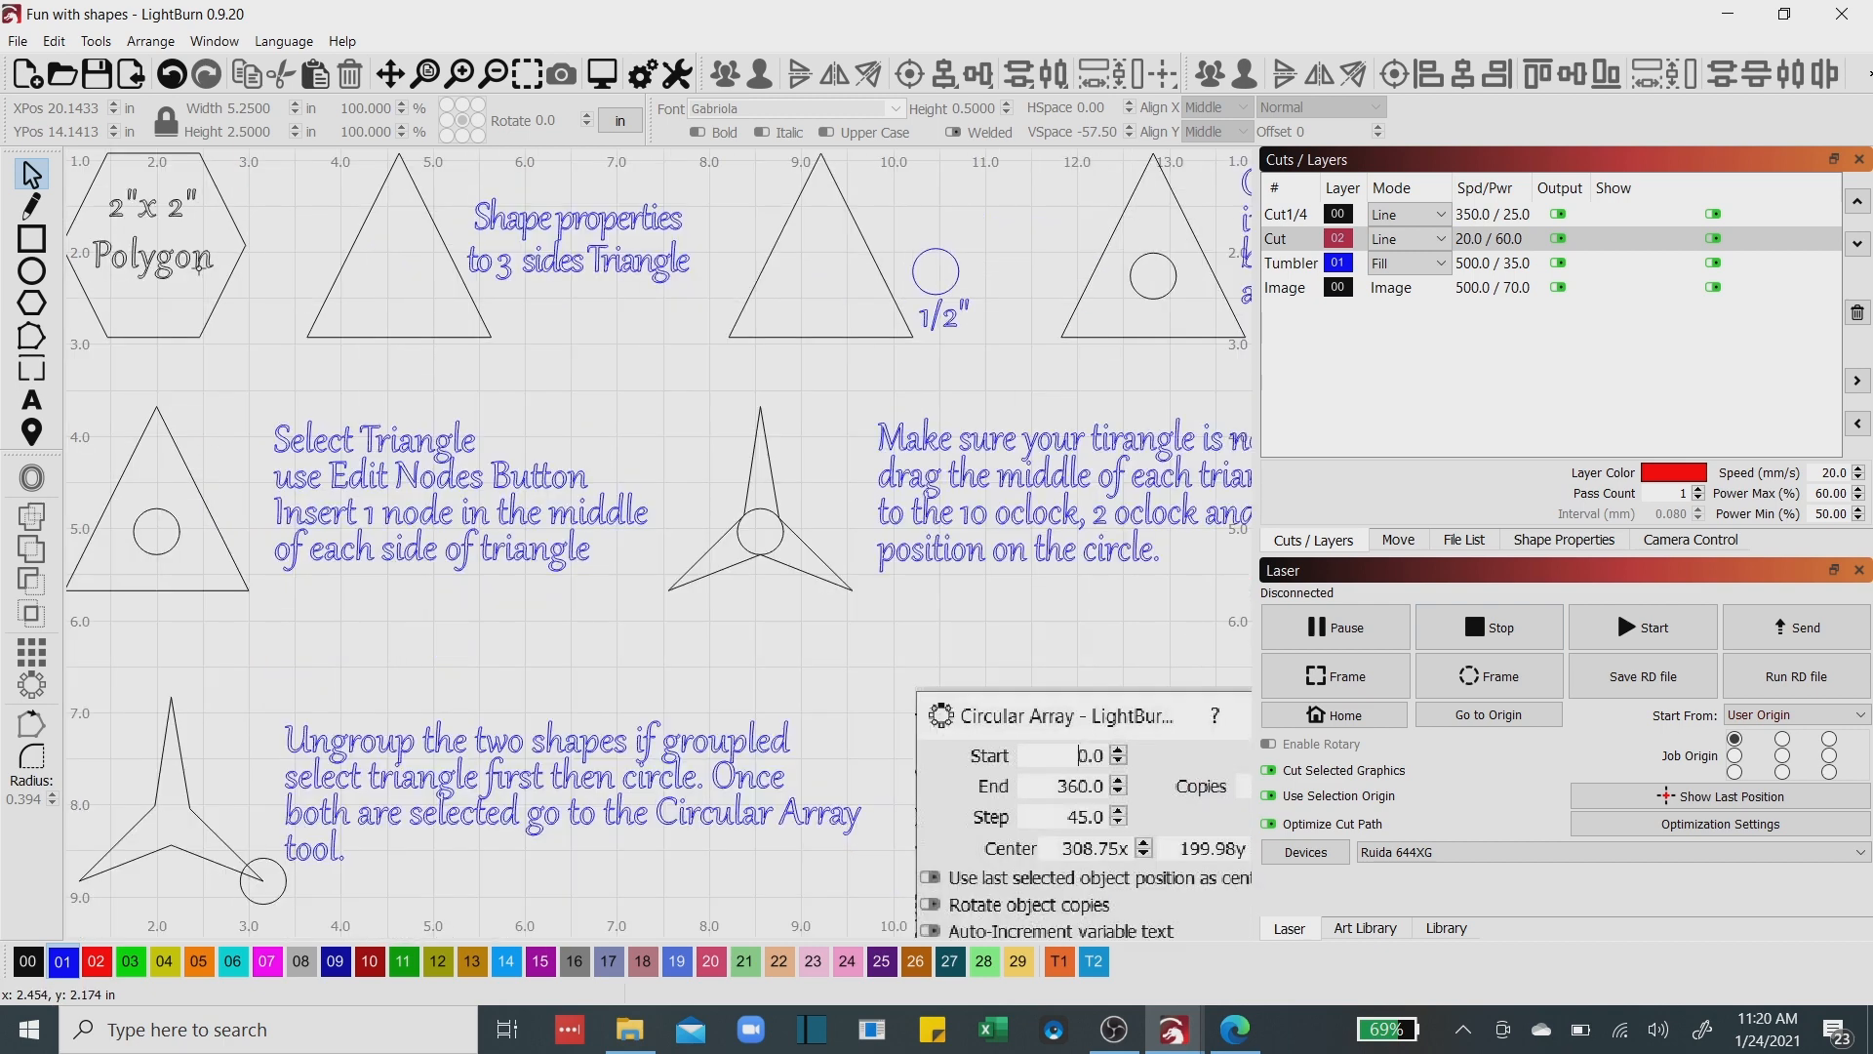
pyautogui.moveTo(390, 460); pyautogui.dragTo(460, 412)
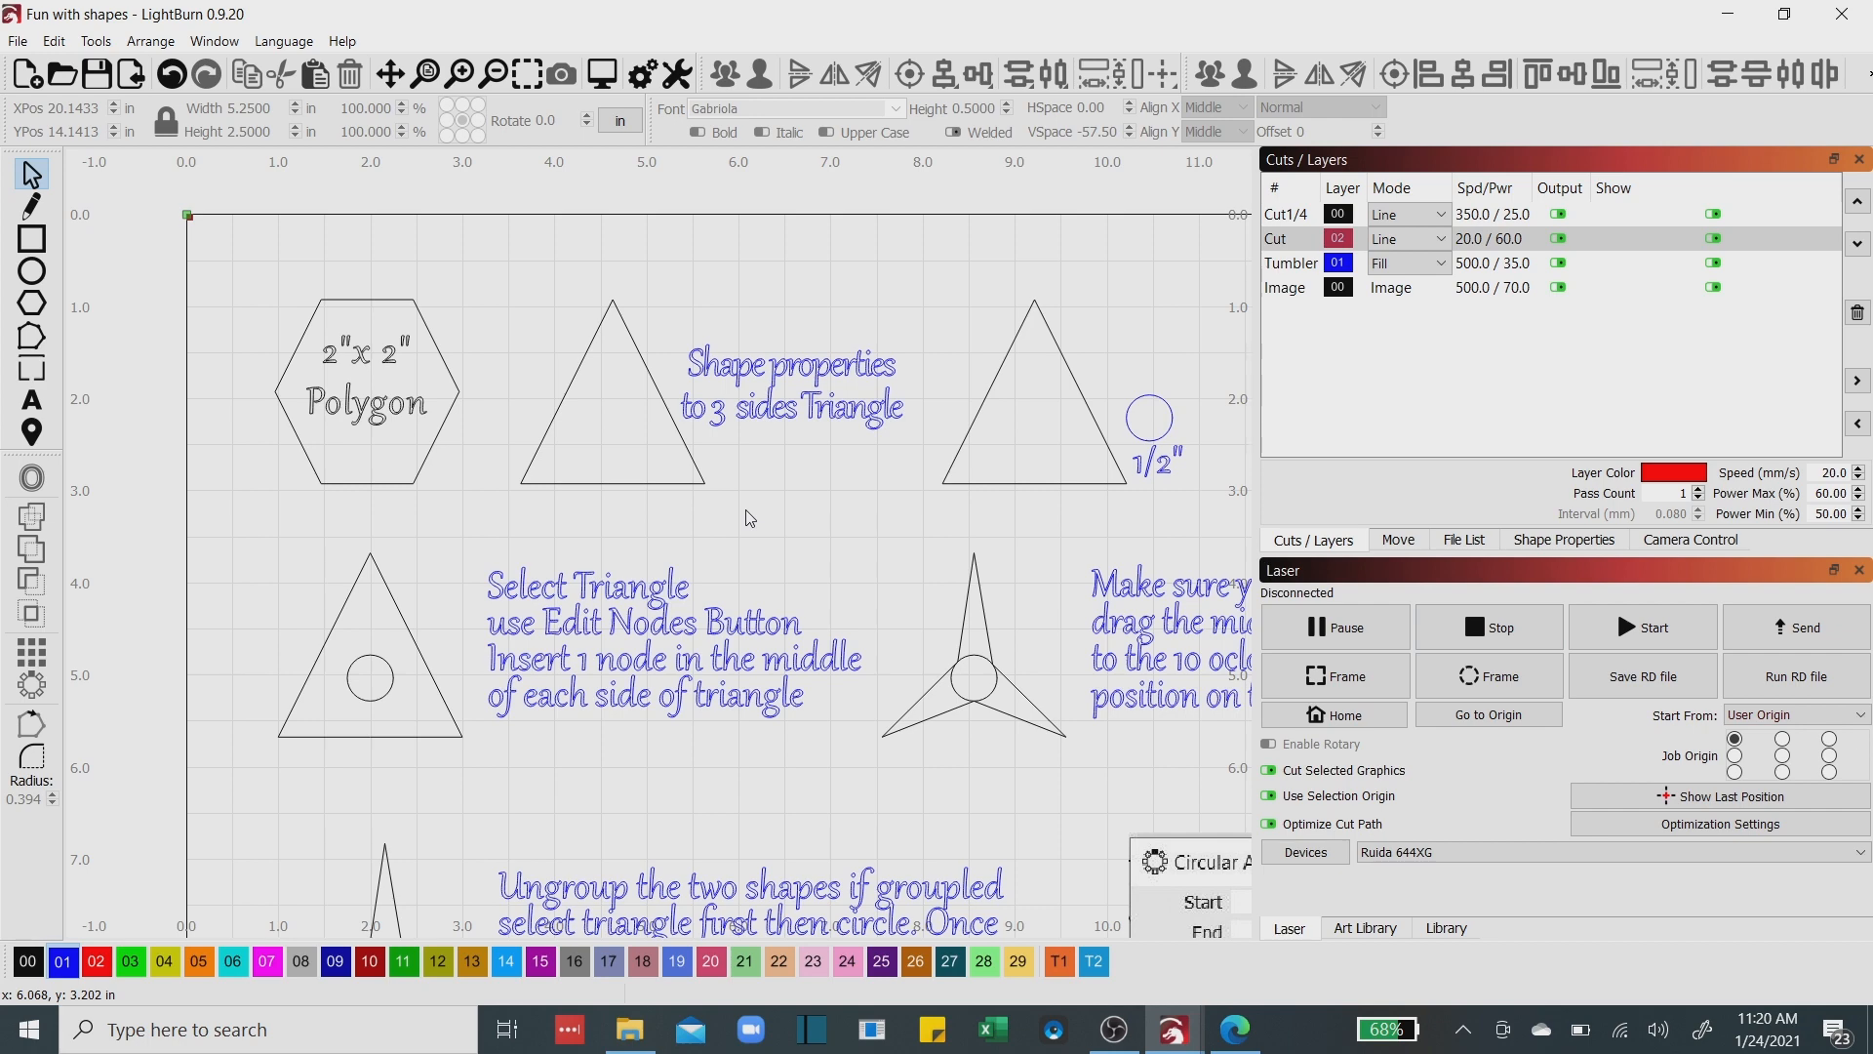
pyautogui.moveTo(947, 423); pyautogui.dragTo(635, 418)
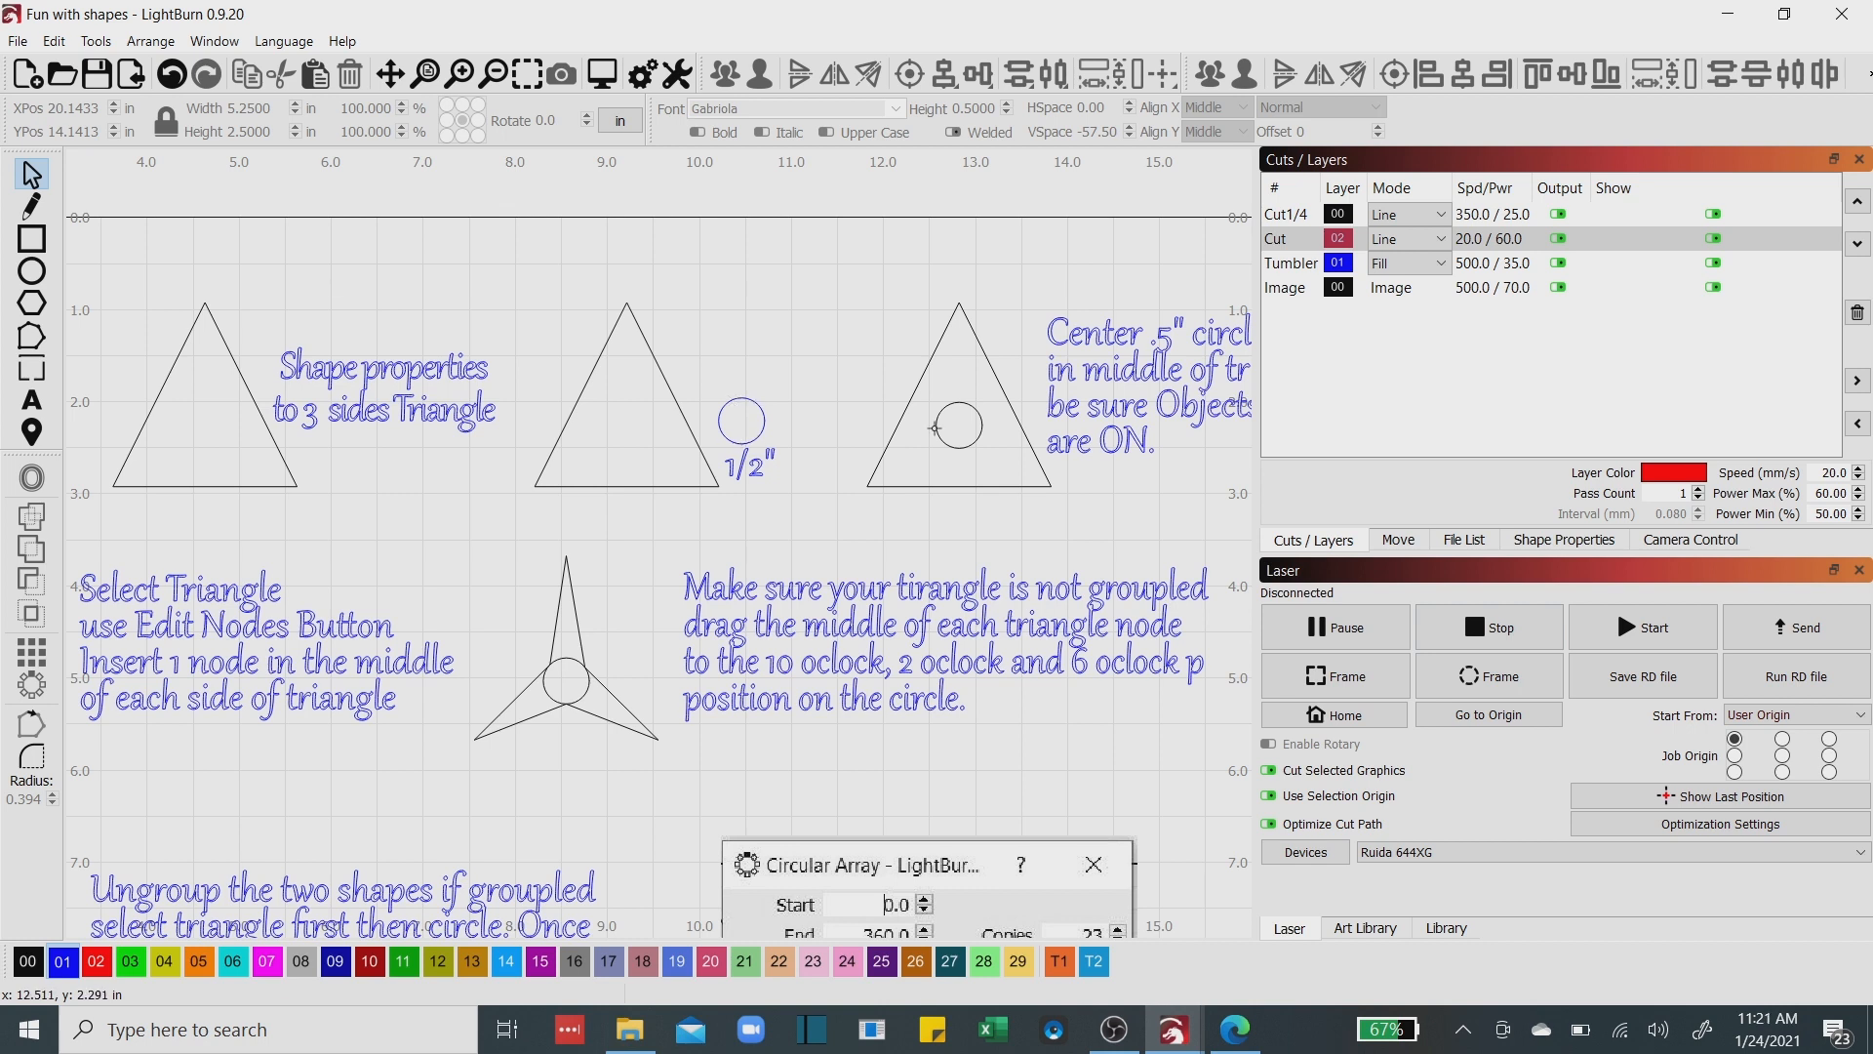
pyautogui.scroll(-2, 922, 441)
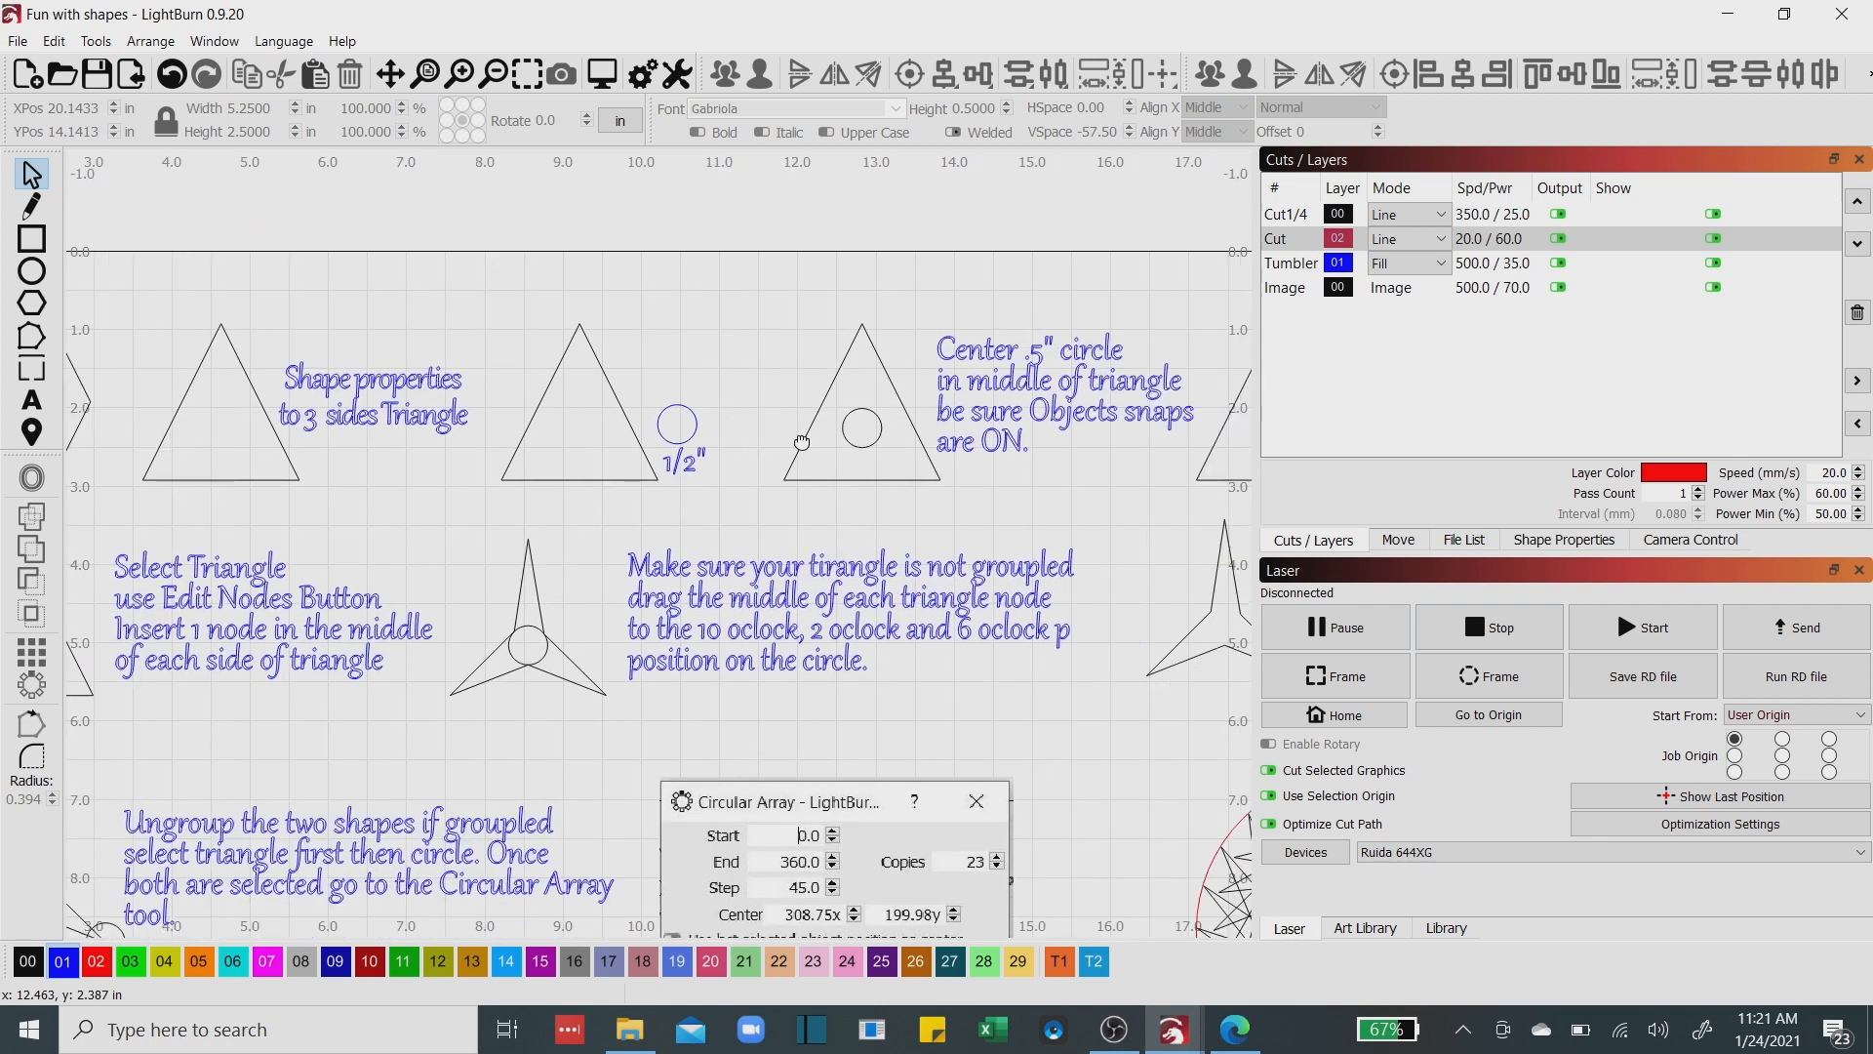
pyautogui.moveTo(802, 442); pyautogui.dragTo(716, 453)
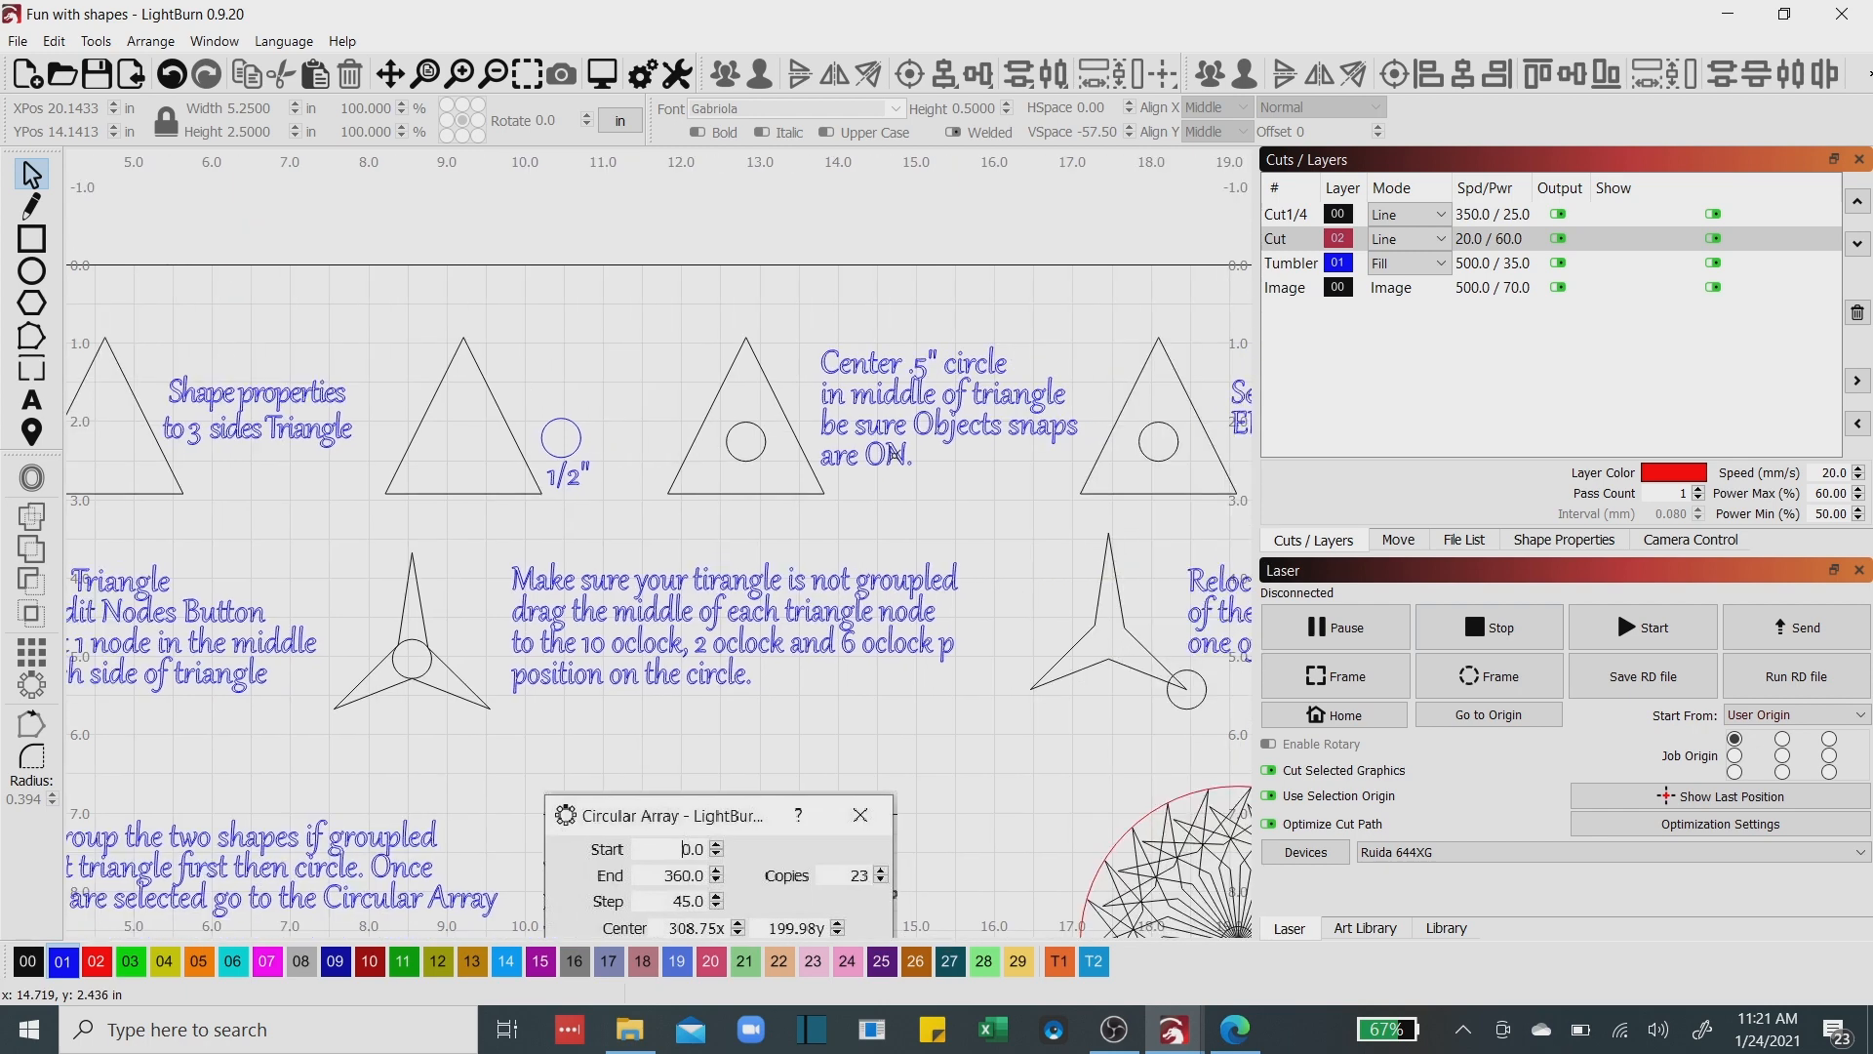
pyautogui.scroll(-2, 894, 454)
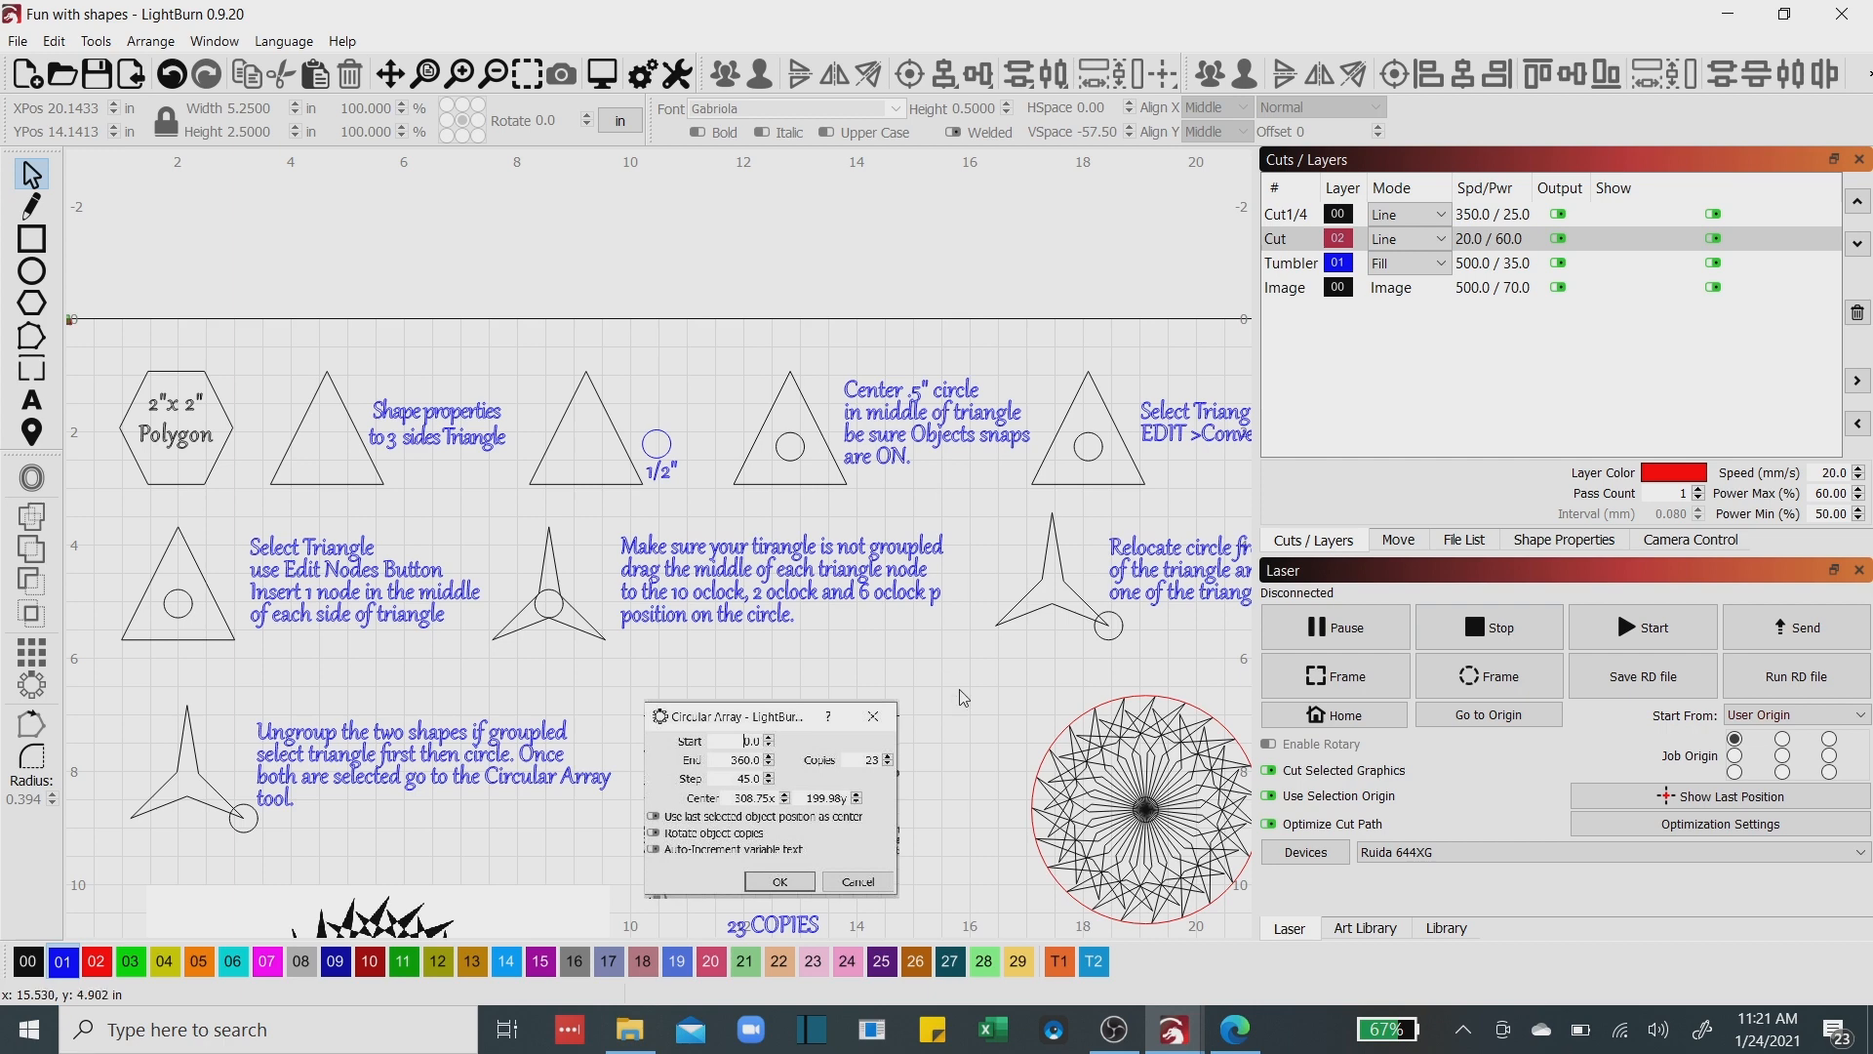
# Switch to the untitled project and draw a hexagon about 2.3 in wide and 2 in high.
pyautogui.moveTo(1171, 1036)
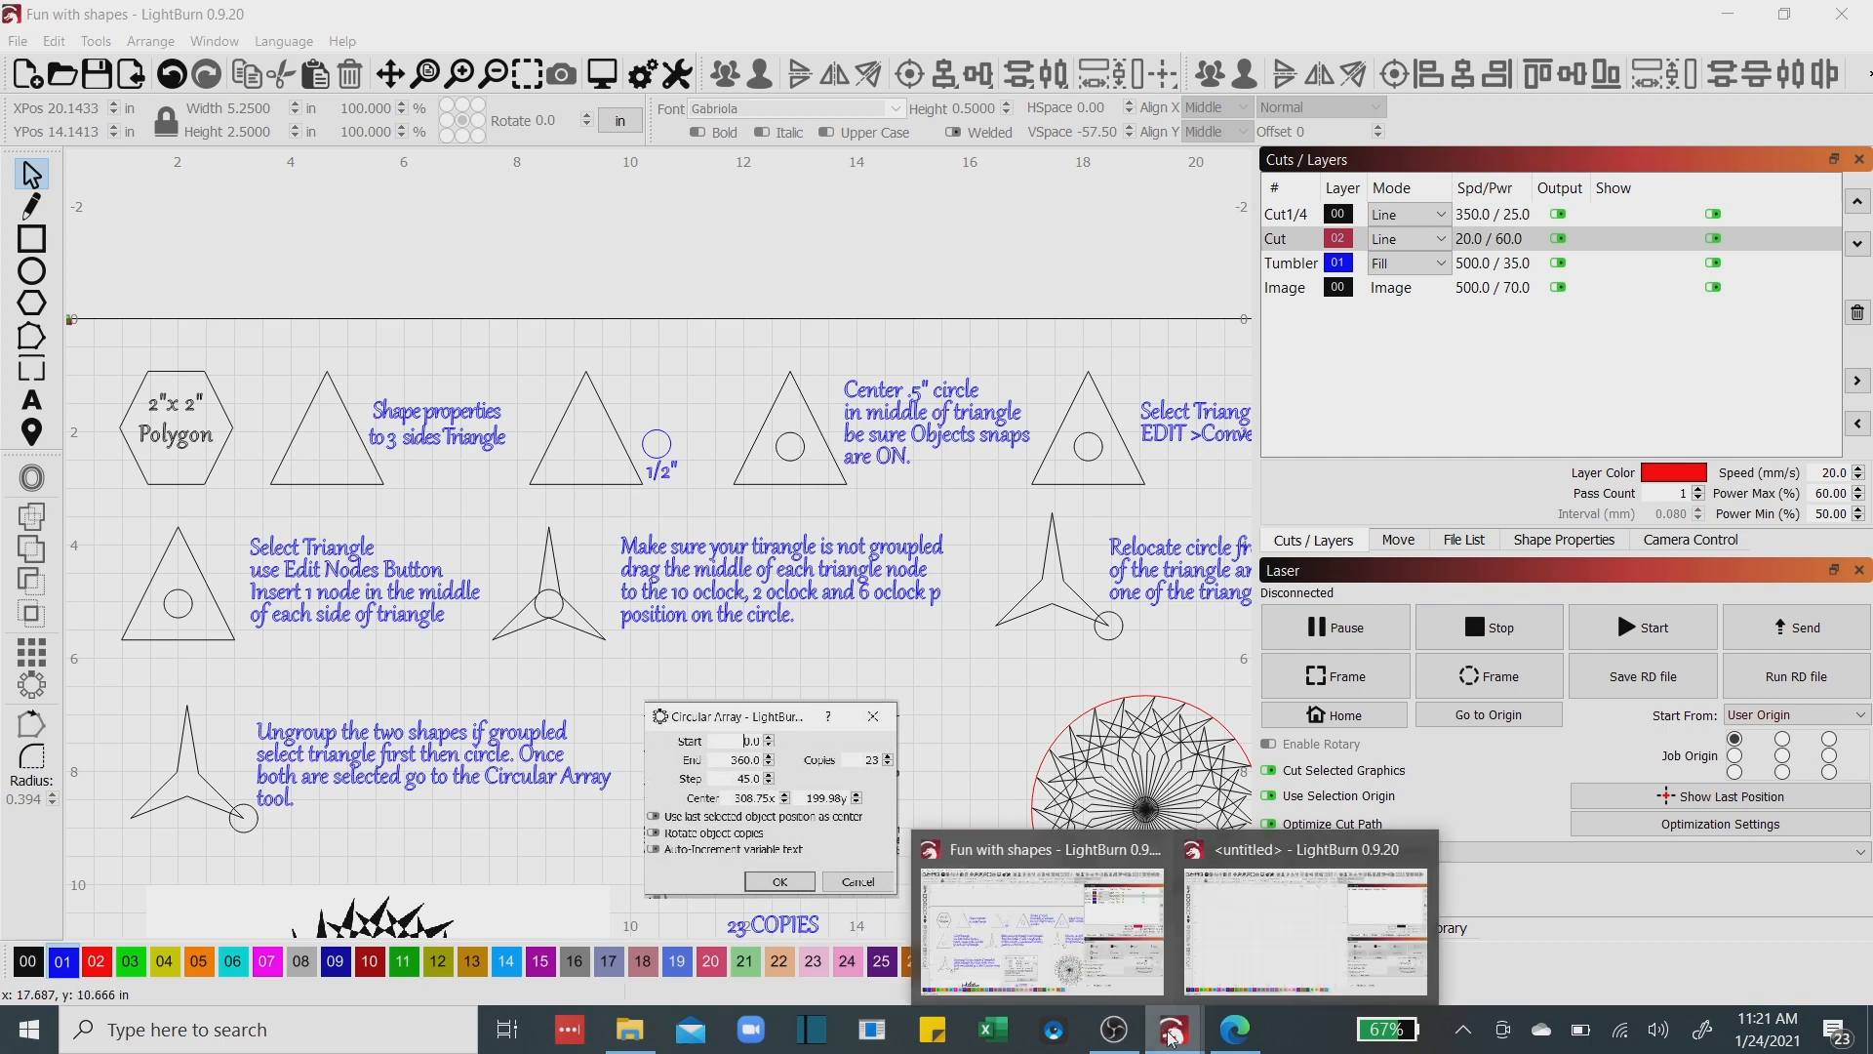
pyautogui.click(1232, 953)
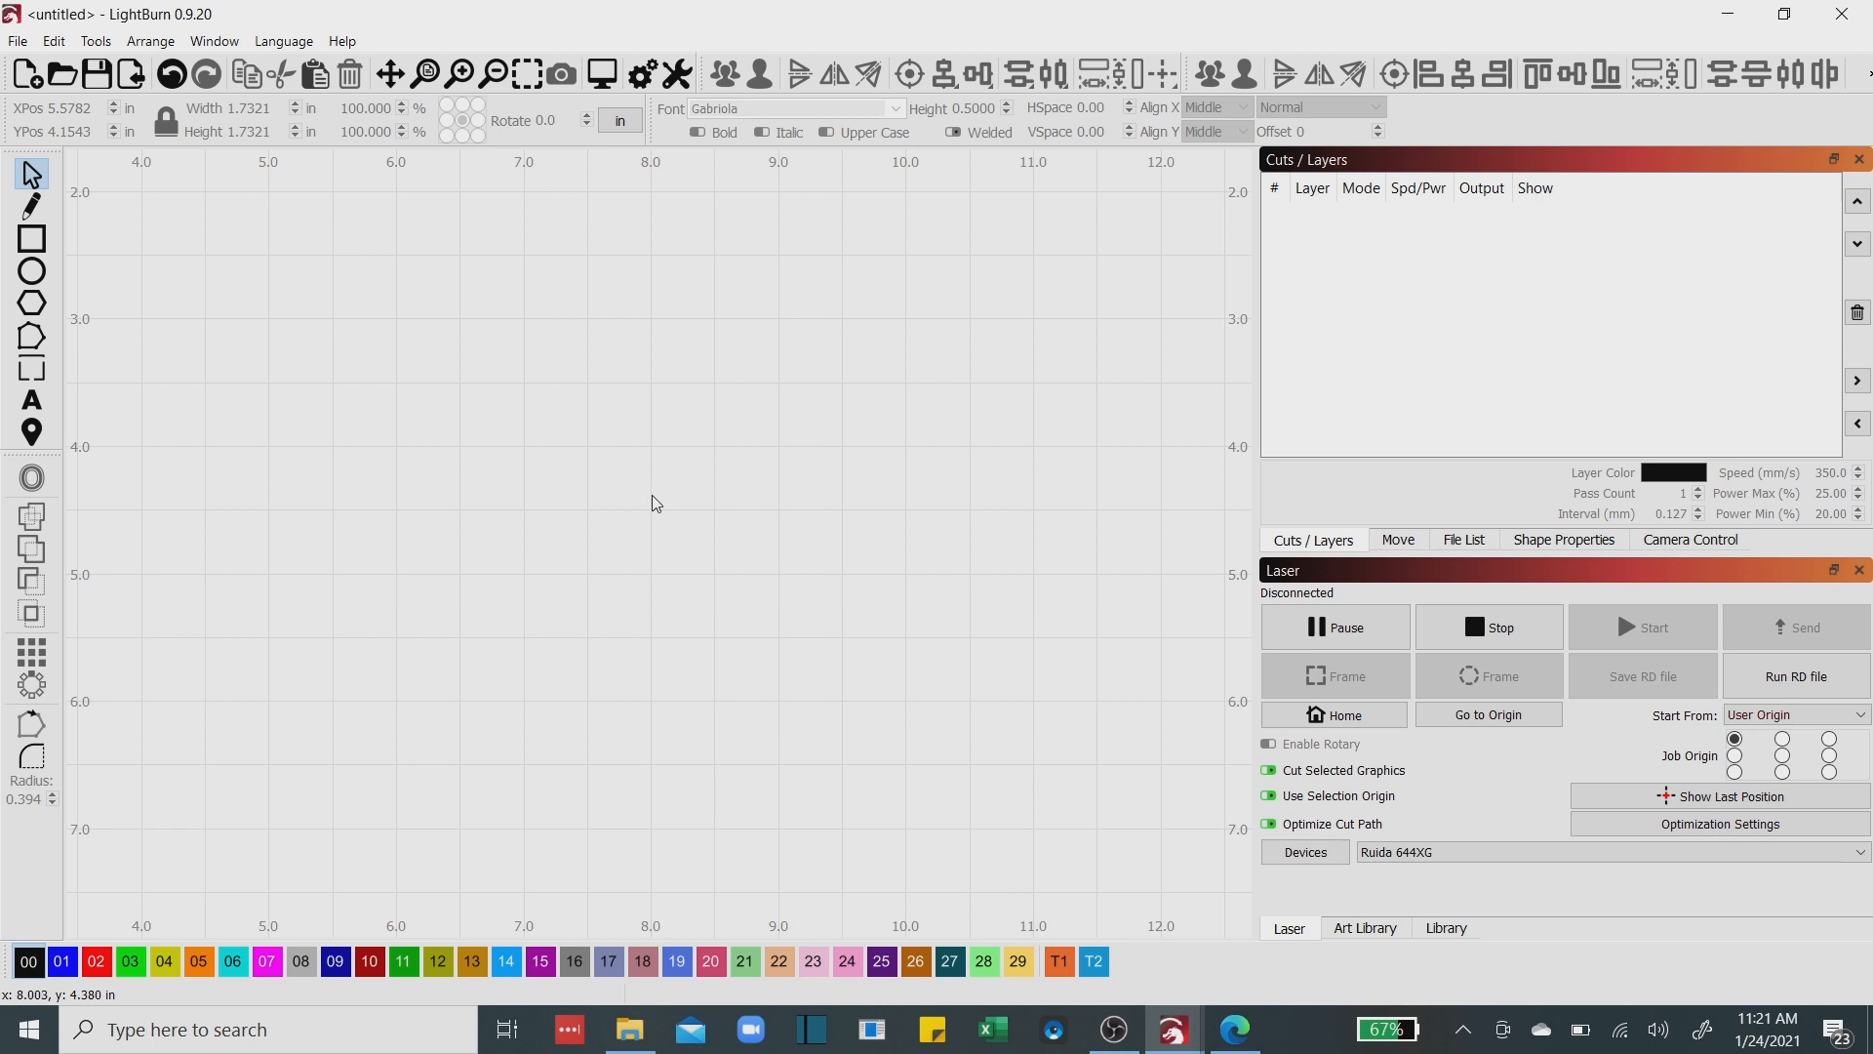
pyautogui.click(32, 305)
pyautogui.moveTo(325, 263); pyautogui.dragTo(526, 556)
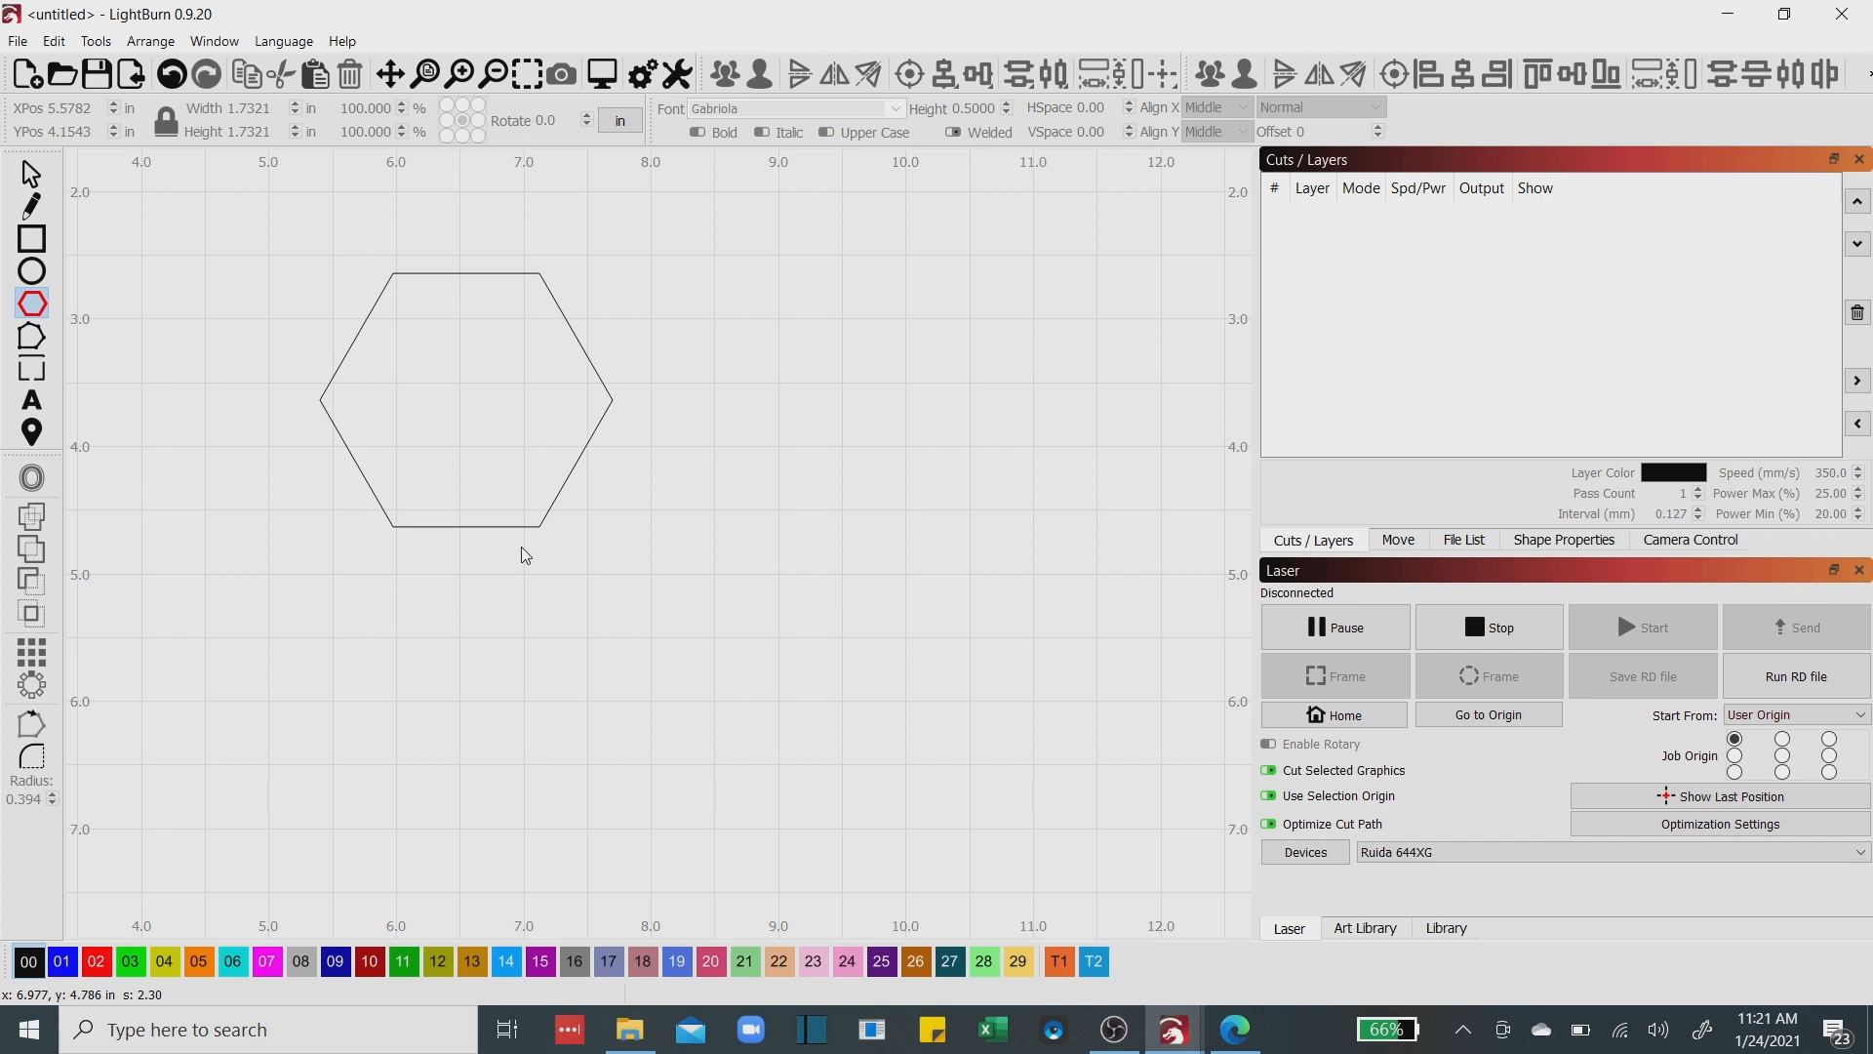
pyautogui.moveTo(526, 556); pyautogui.dragTo(526, 555)
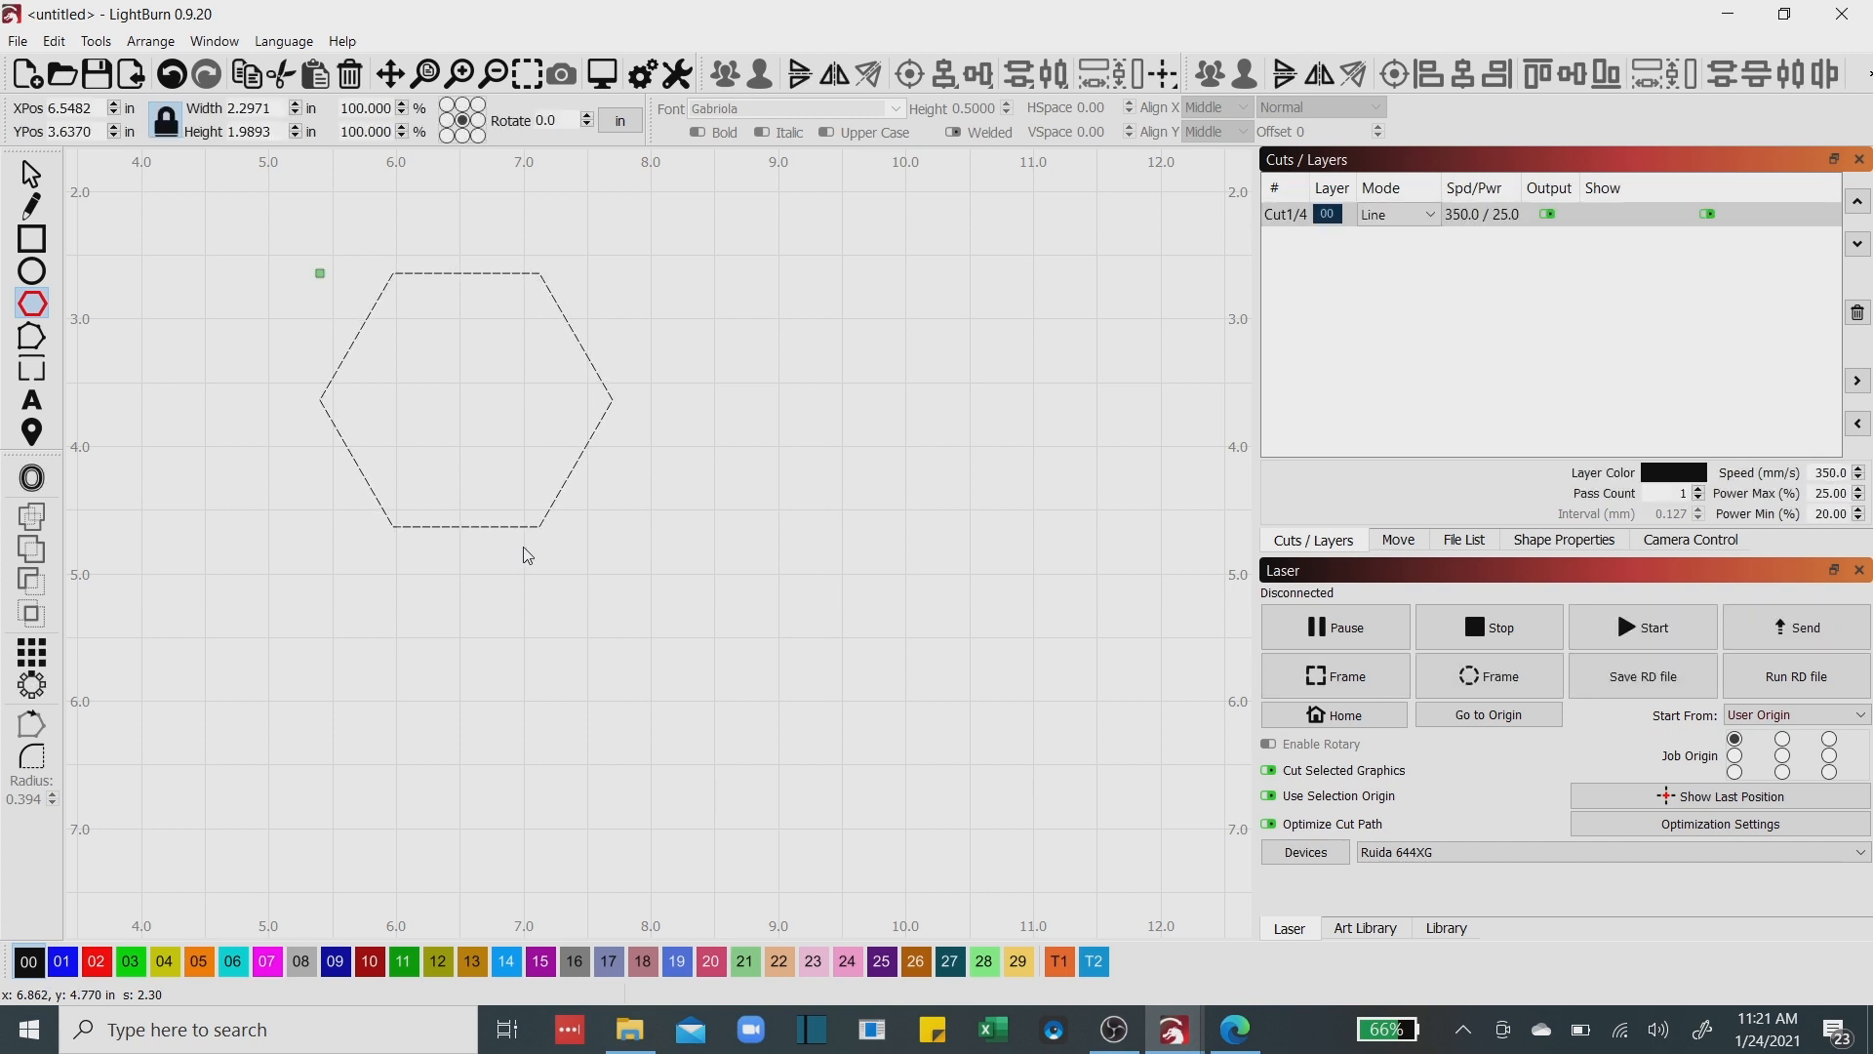
# Unlock the aspect ratio, set the hexagon's width and height to 2.0 in, and lock the ratio again.
pyautogui.click(166, 122)
pyautogui.doubleClick(240, 107)
pyautogui.write('0')
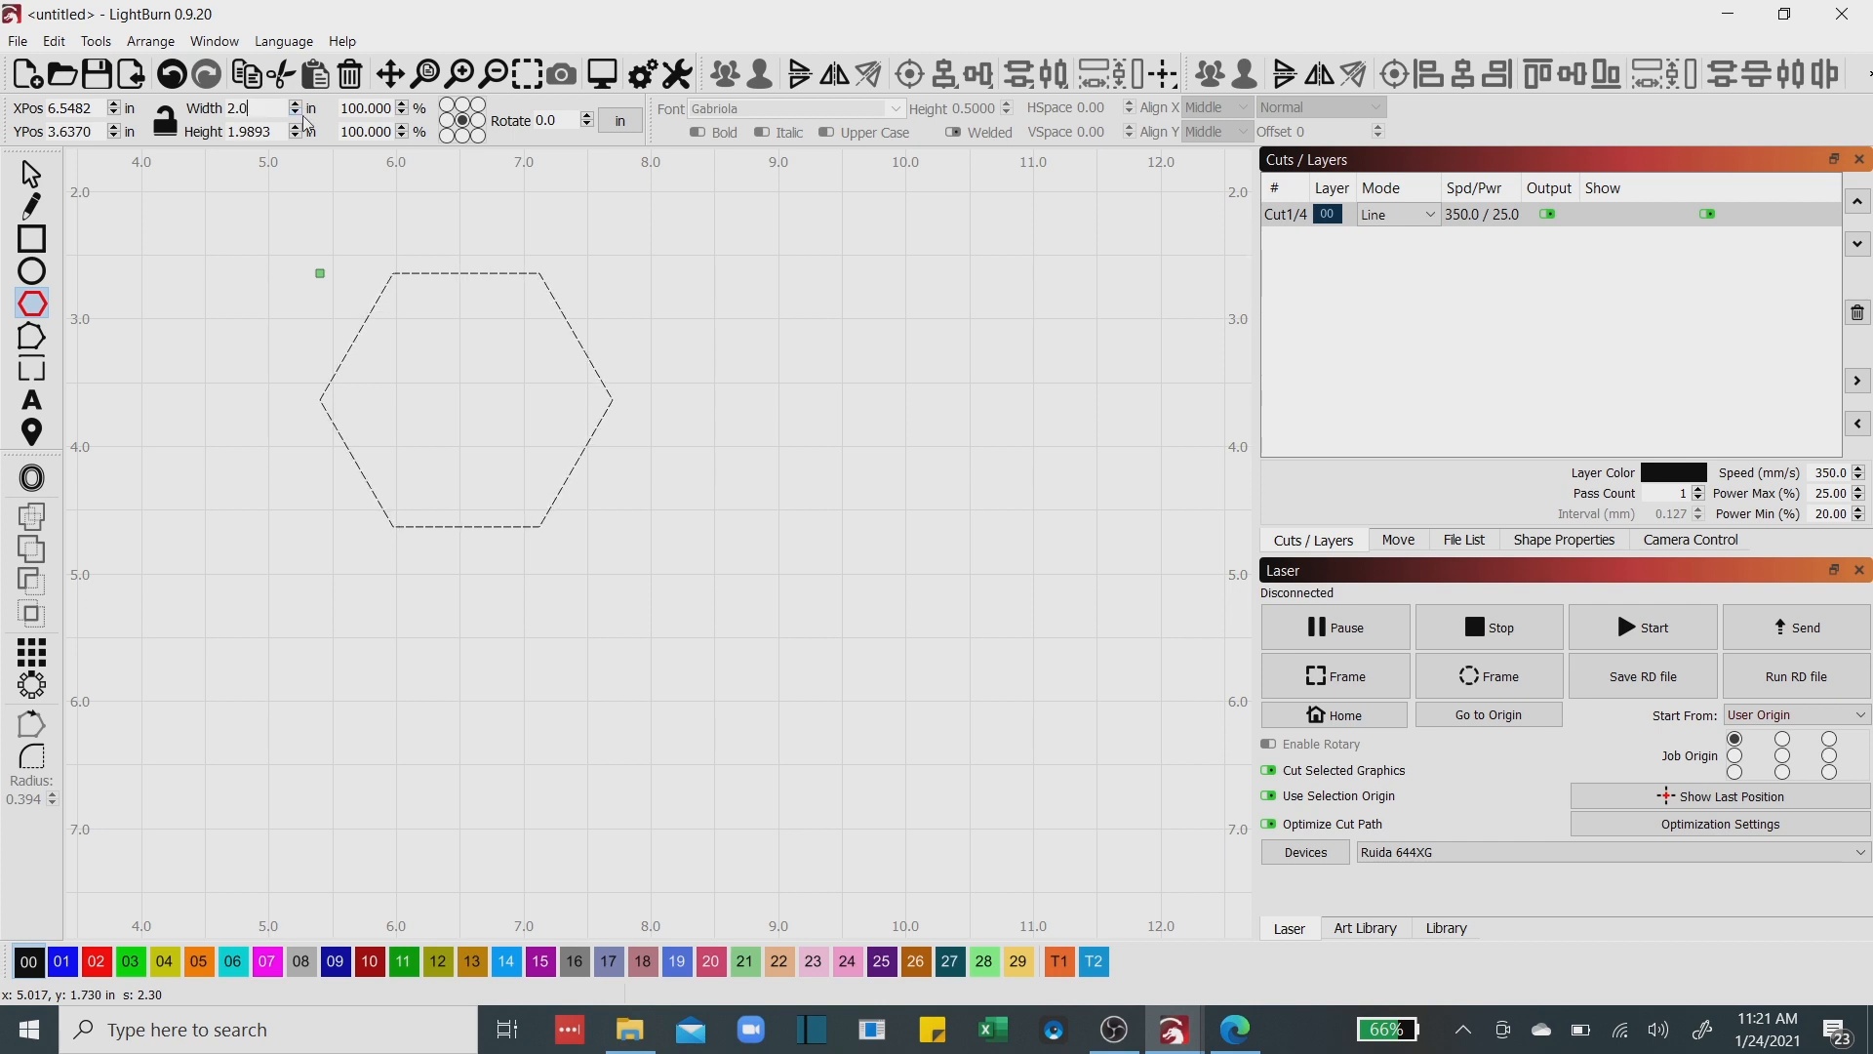
pyautogui.press('Tab')
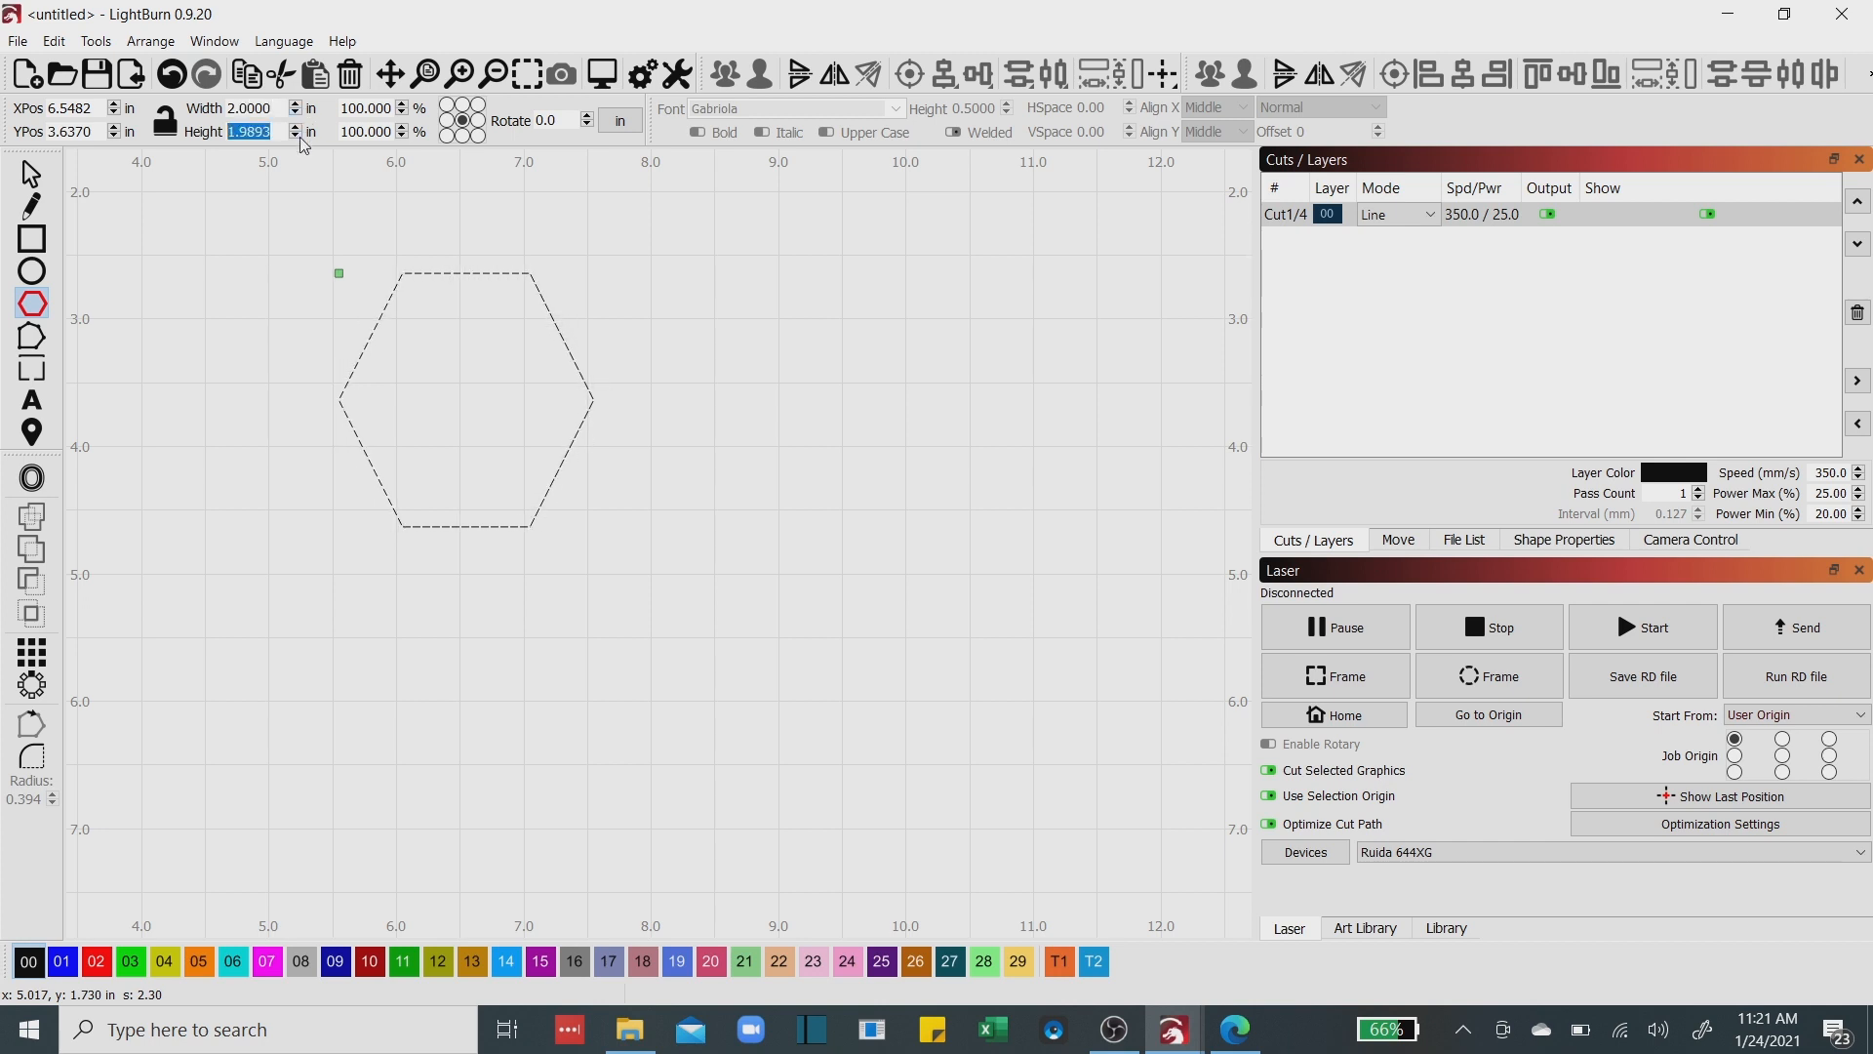
pyautogui.write('2.0')
pyautogui.press('Tab')
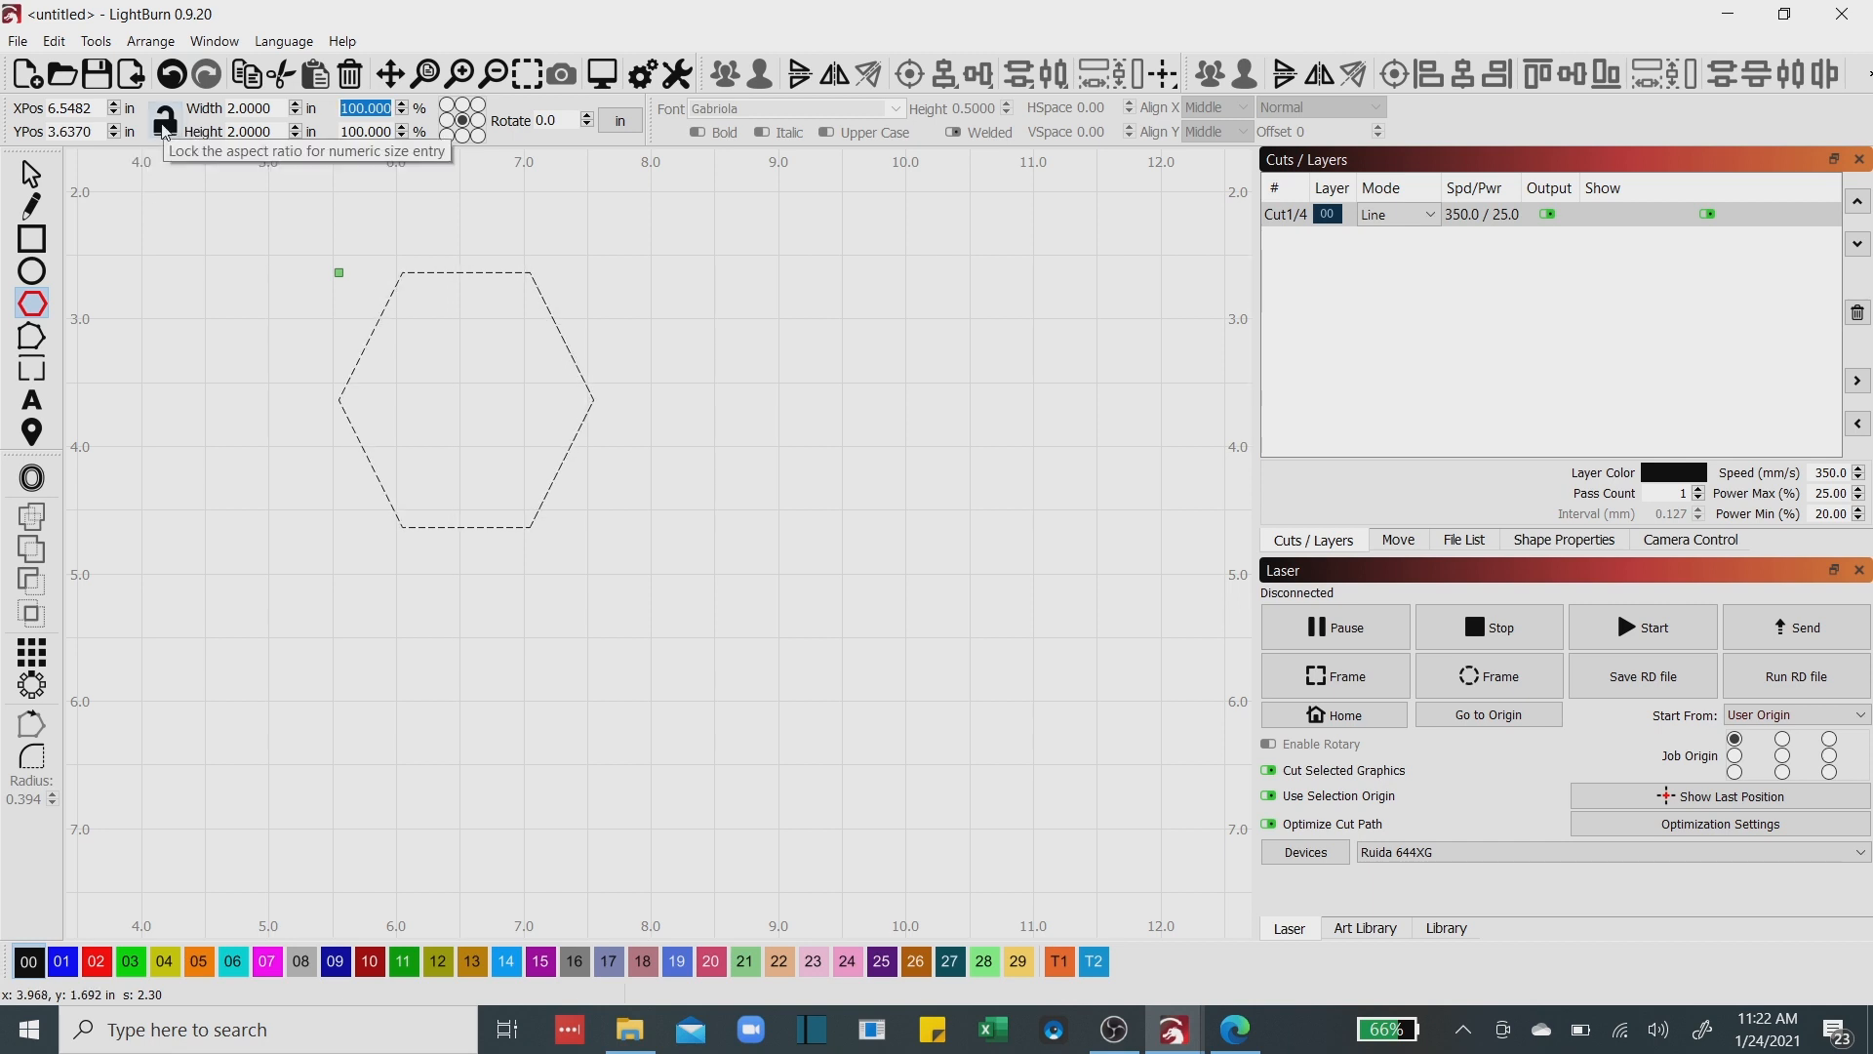
pyautogui.click(164, 125)
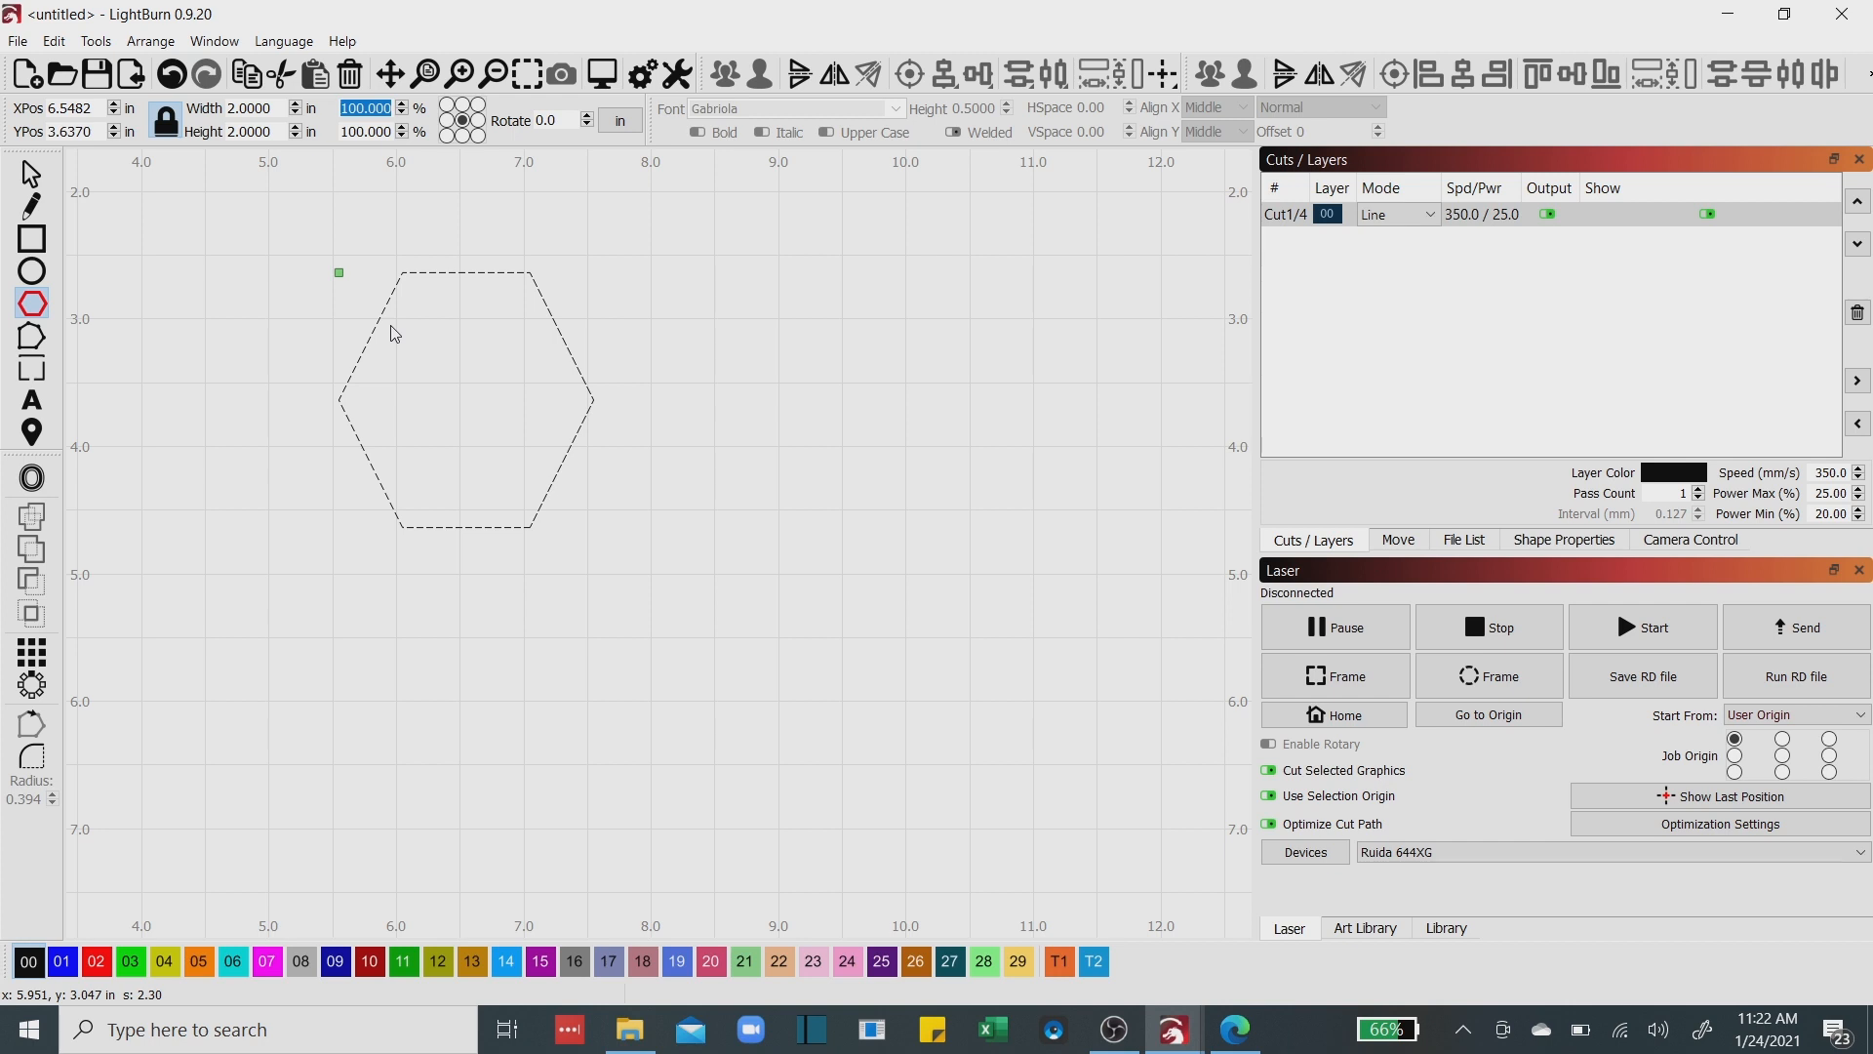
# Turn the hexagon into a triangle by setting its number of sides to 3.
pyautogui.click(1561, 544)
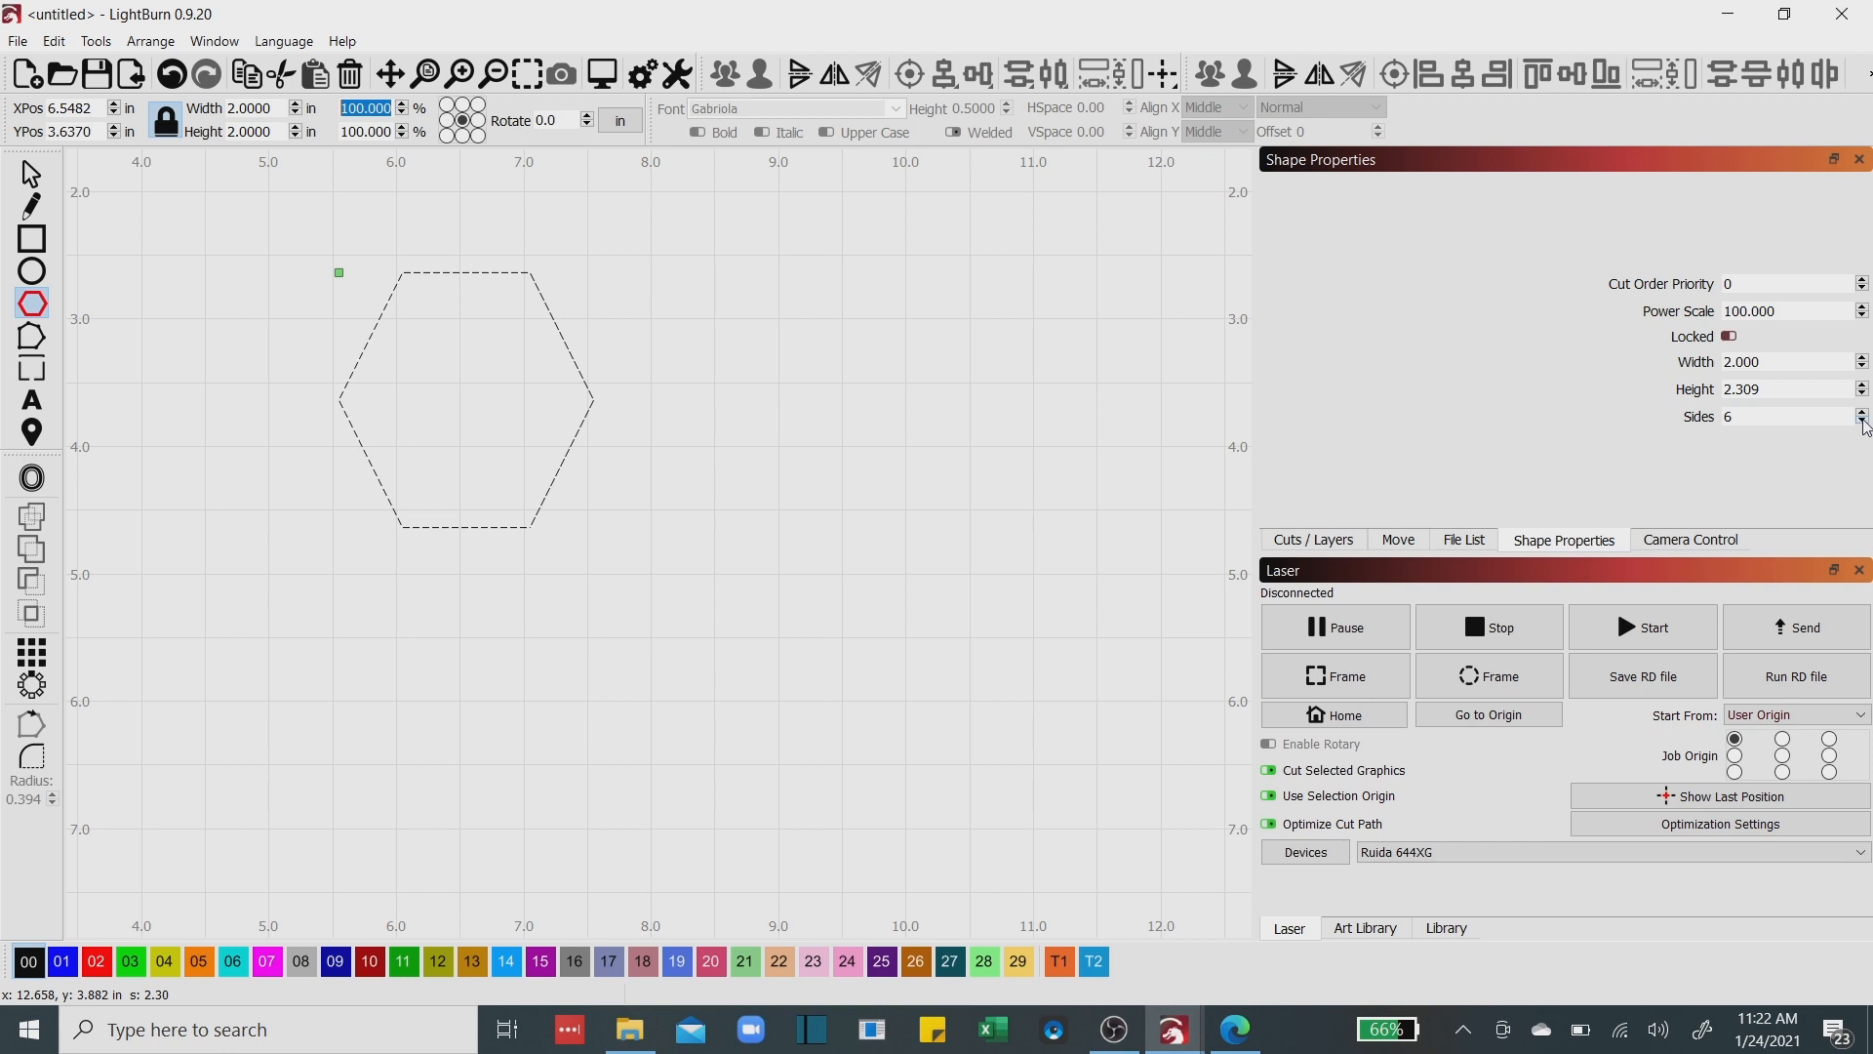
pyautogui.click(1863, 421)
pyautogui.click(1863, 422)
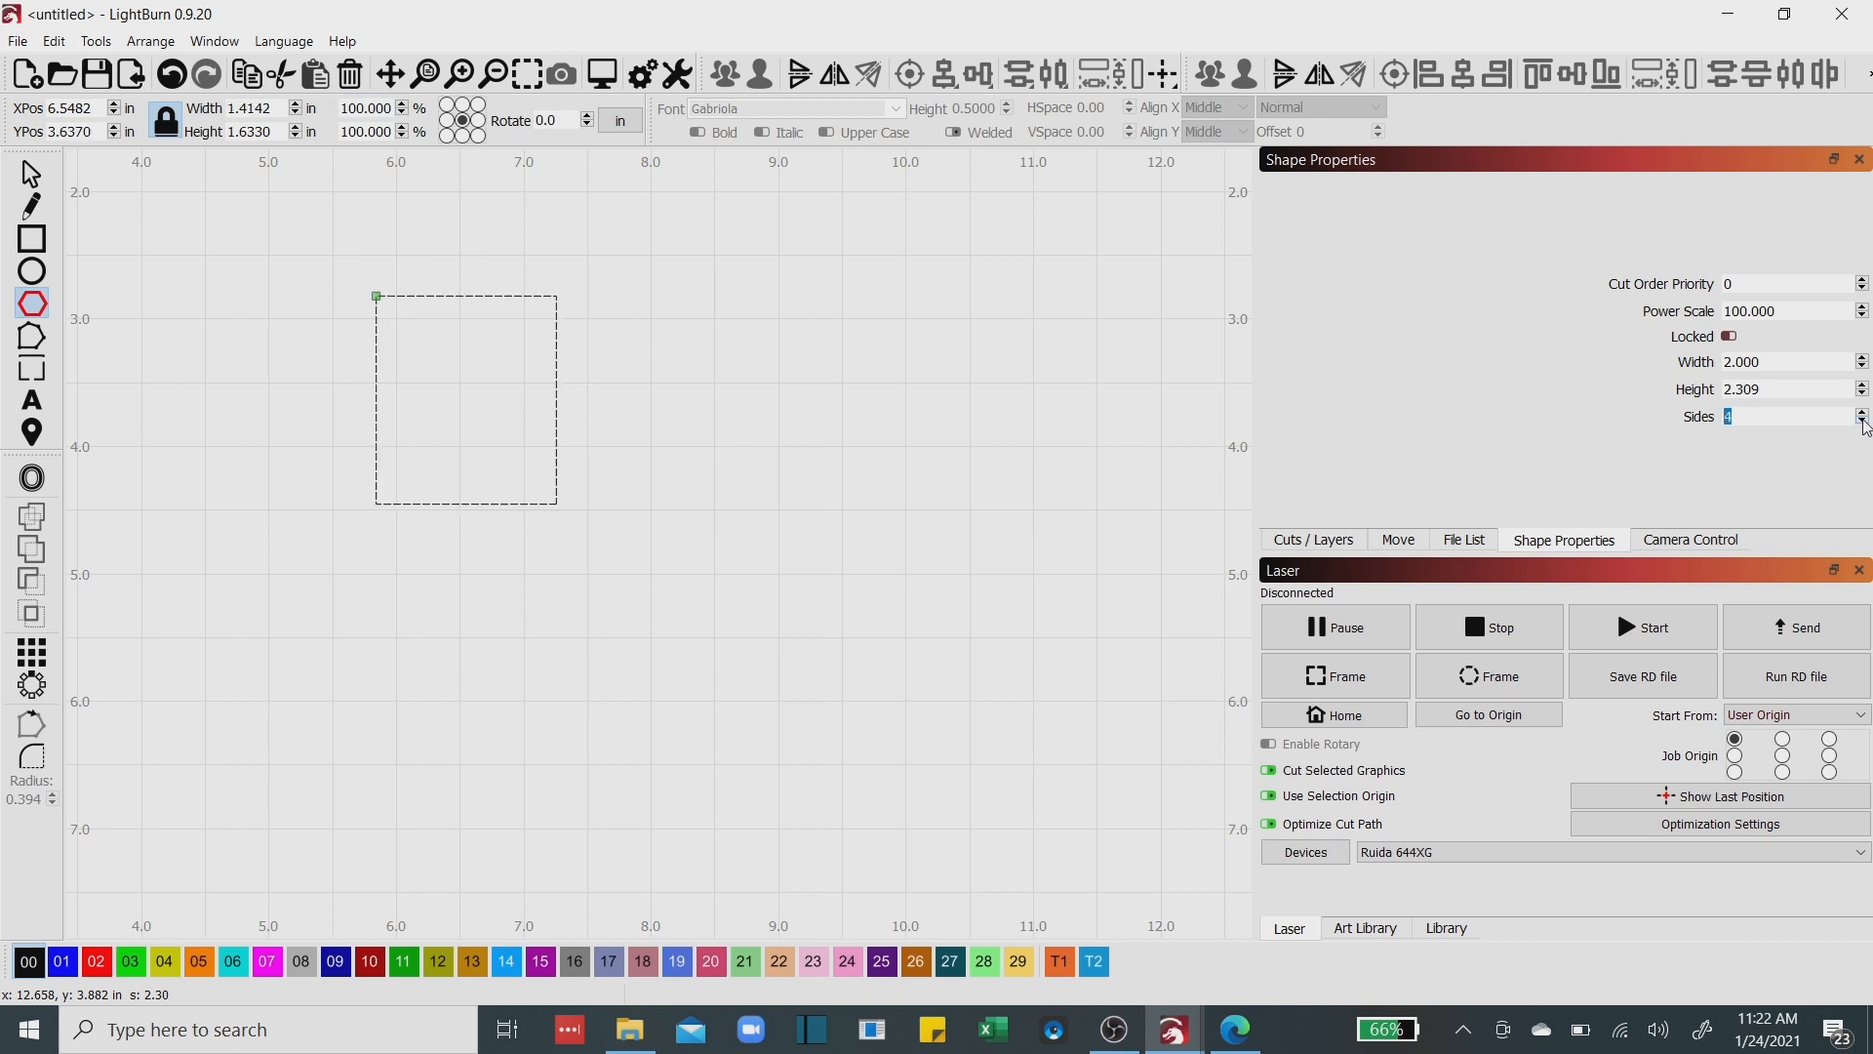
pyautogui.click(1862, 421)
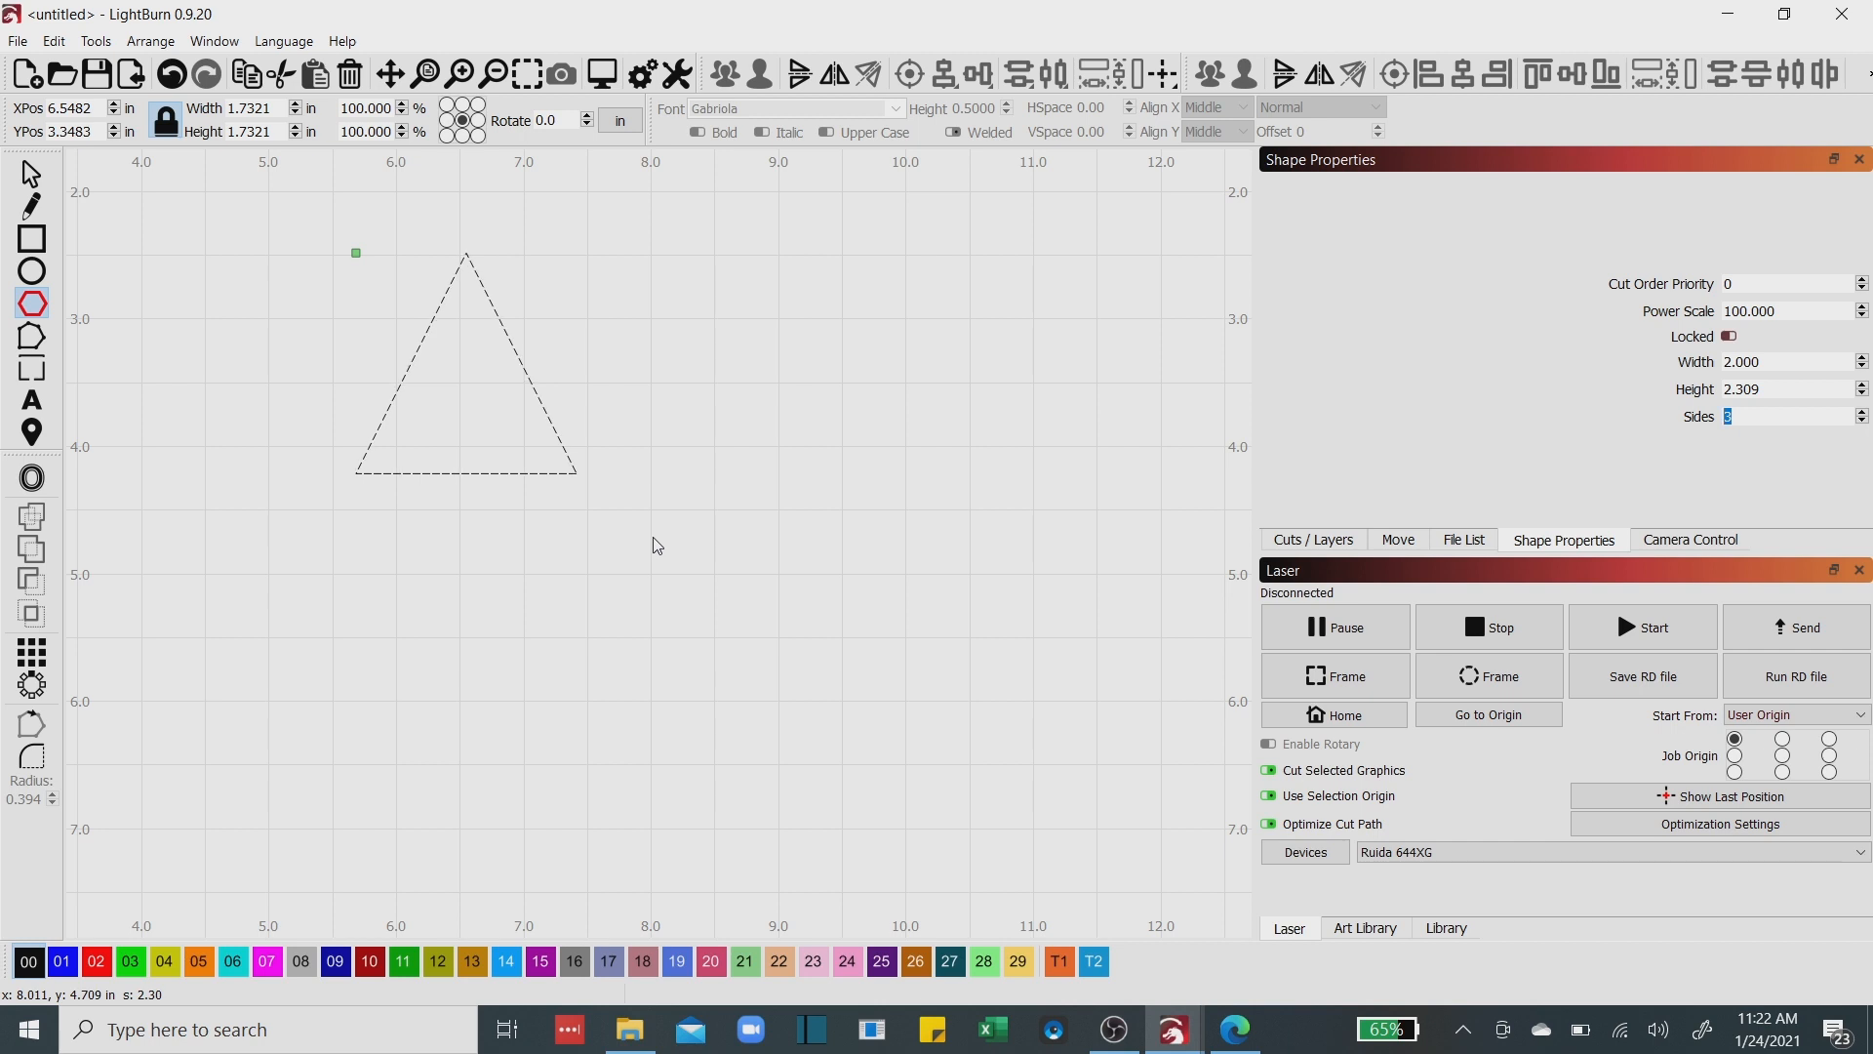
# Draw a circle beside the triangle and set its diameter to 0.50 in with the aspect ratio locked.
pyautogui.click(35, 275)
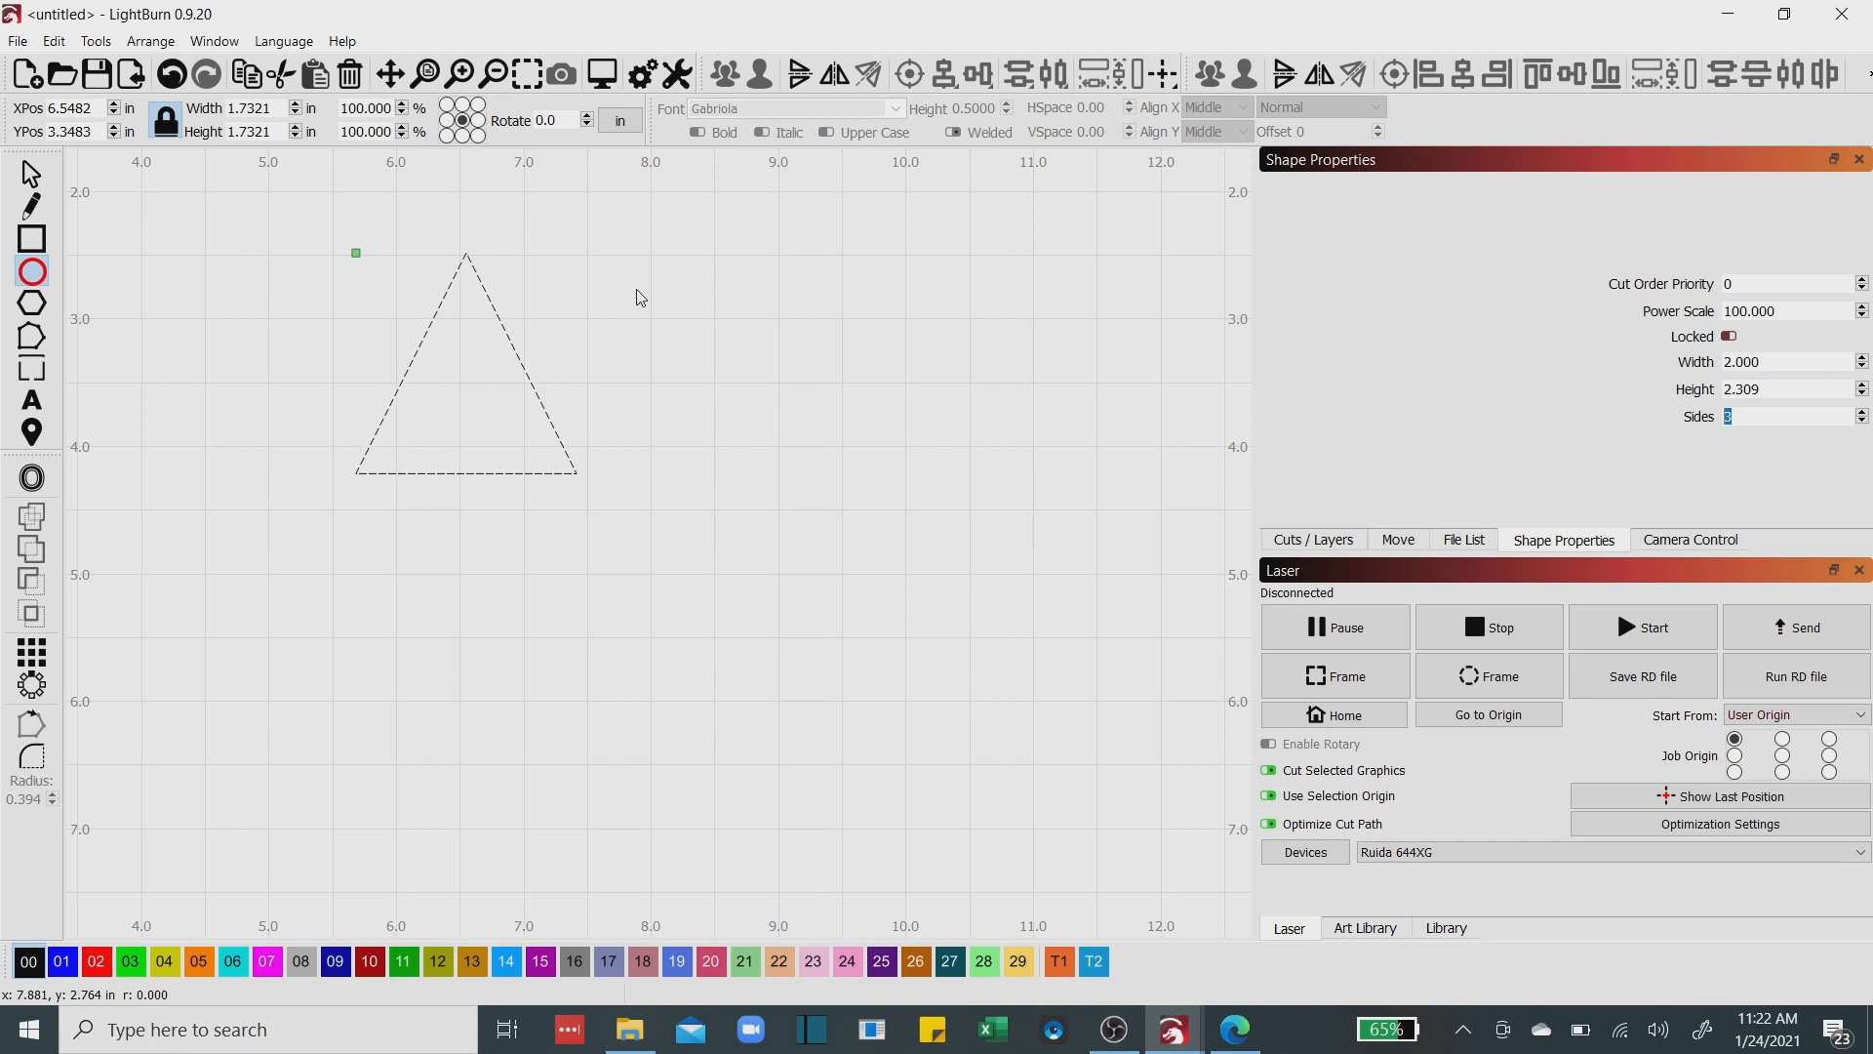
pyautogui.moveTo(637, 290); pyautogui.dragTo(709, 384)
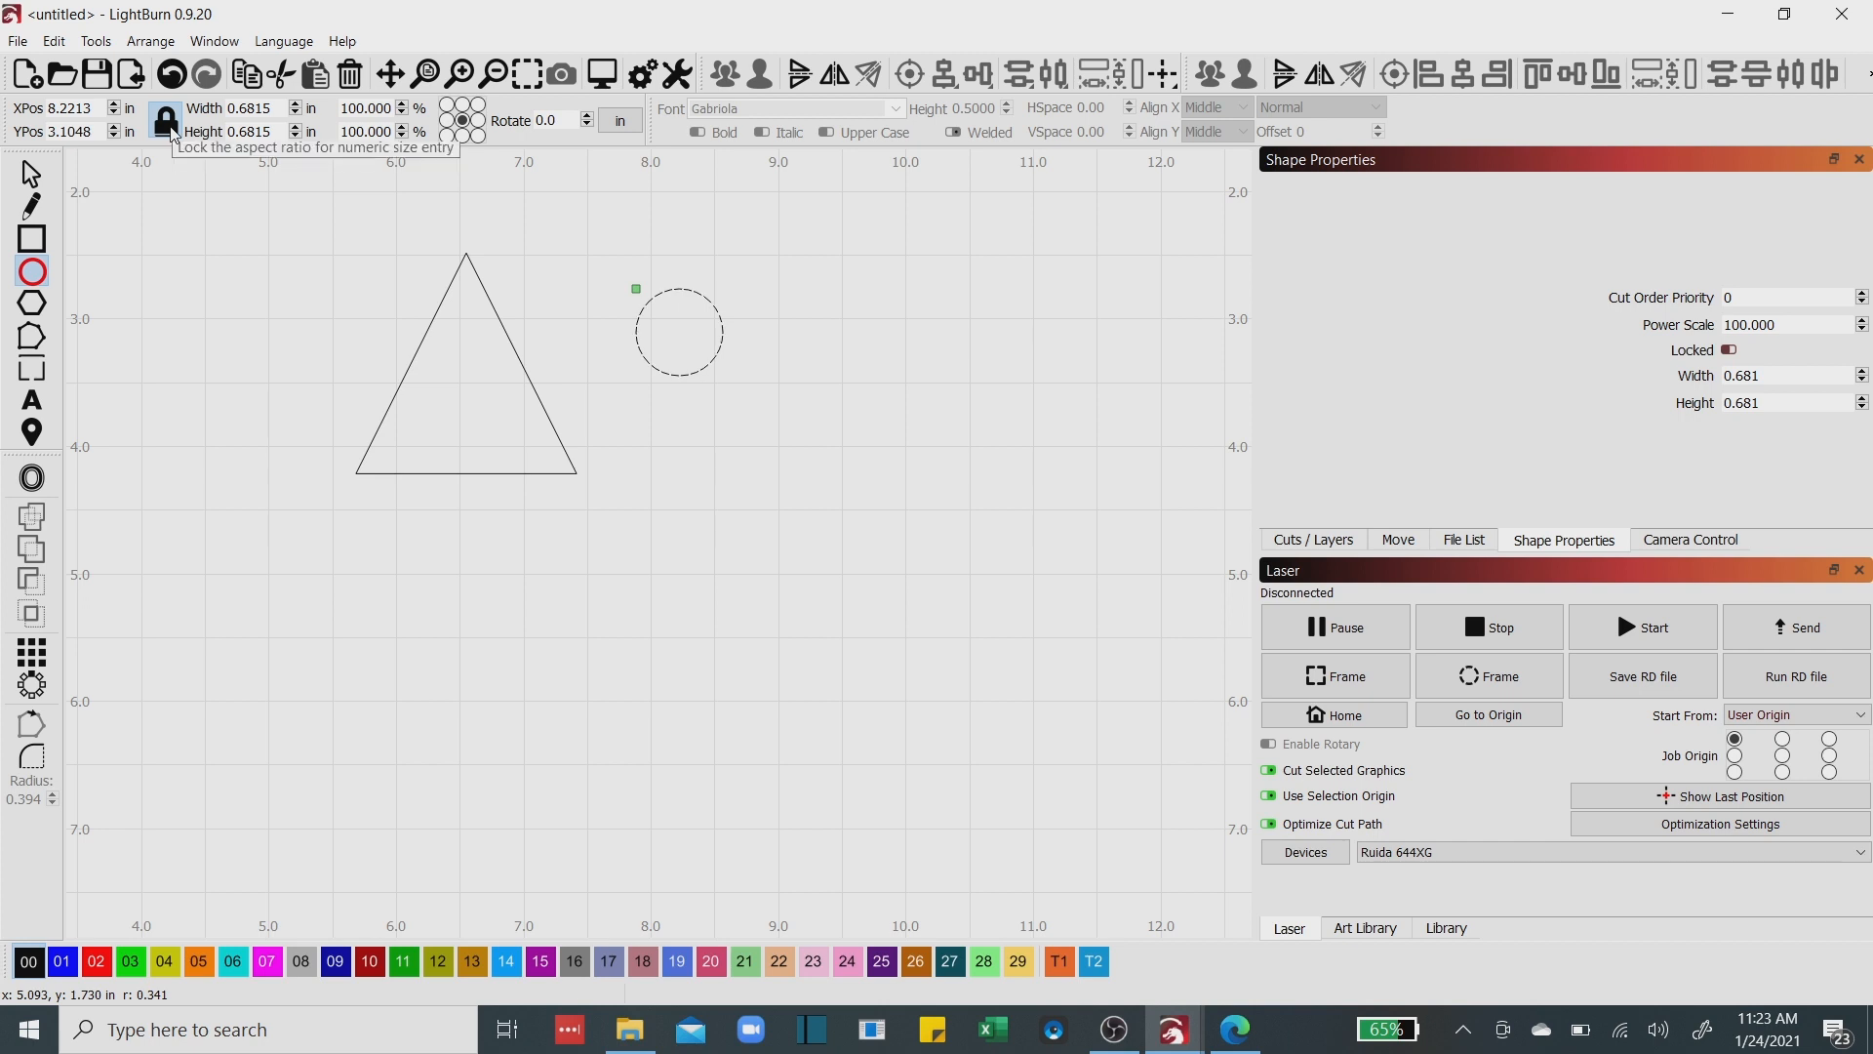
pyautogui.moveTo(241, 109); pyautogui.dragTo(313, 115)
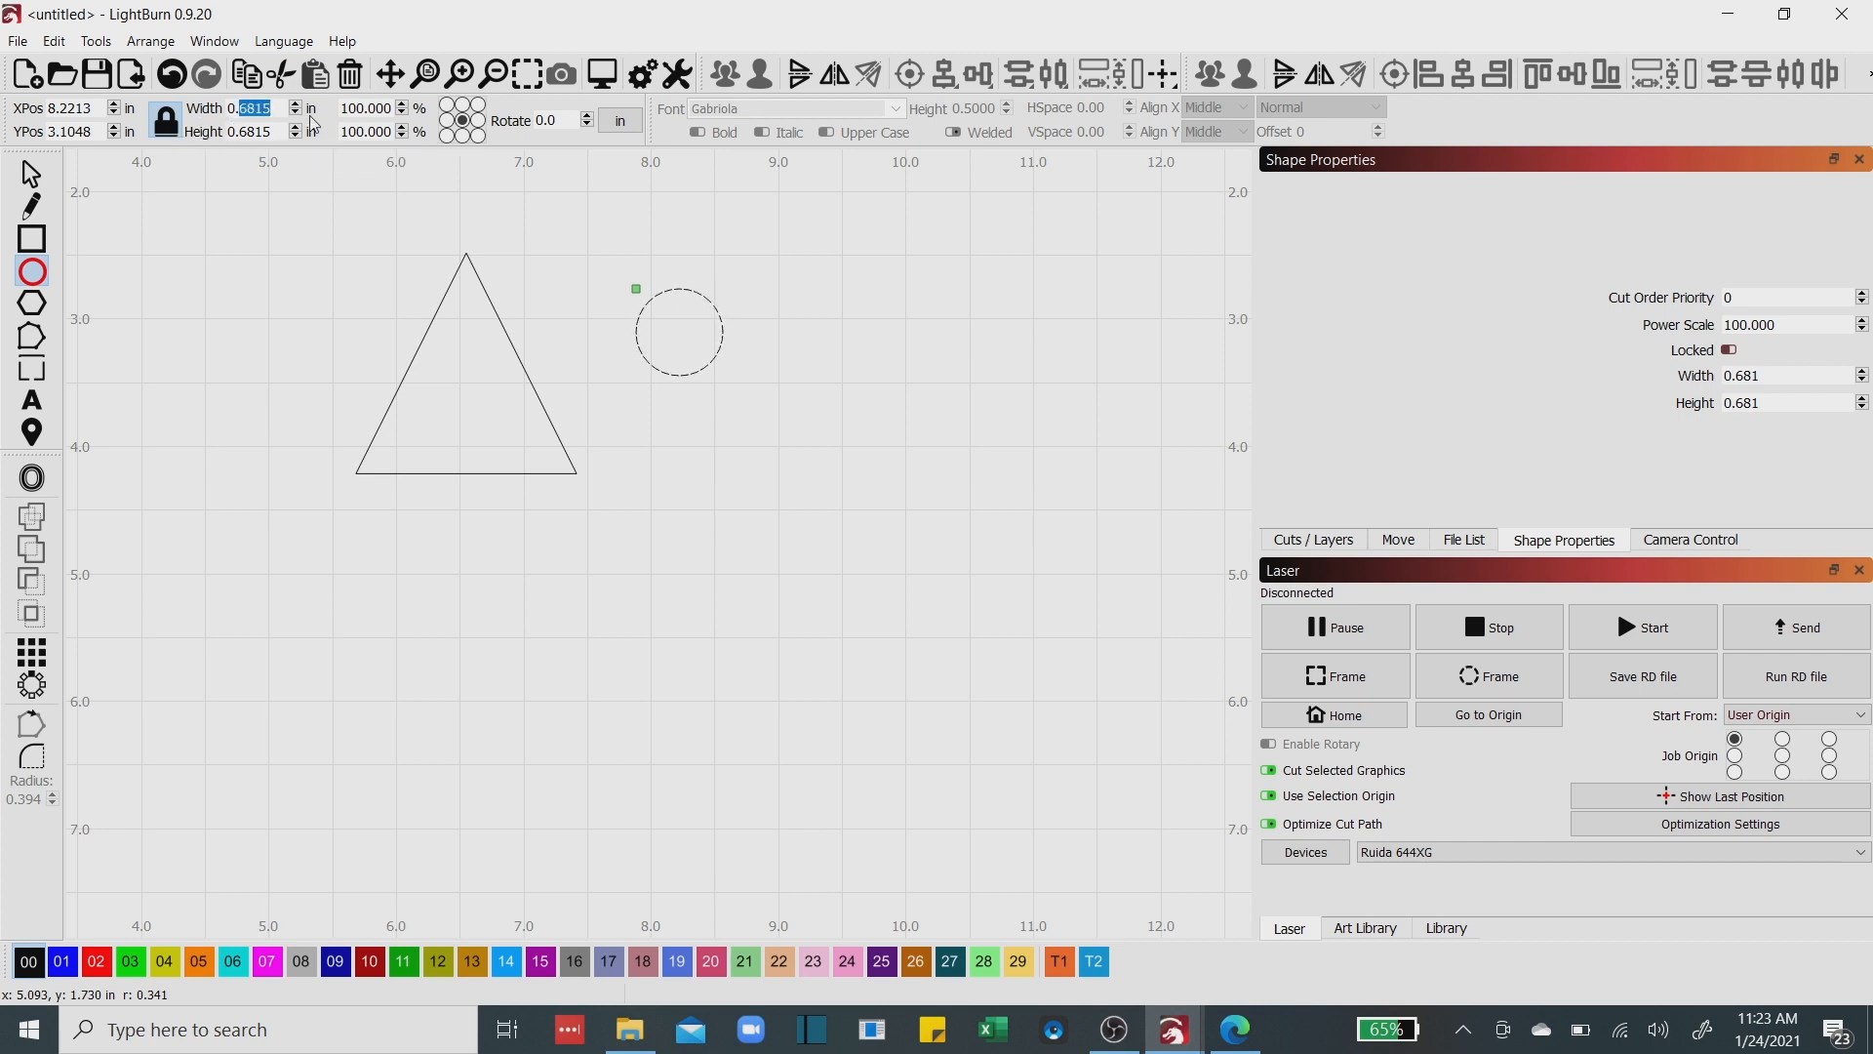
pyautogui.write('50')
pyautogui.press('Tab')
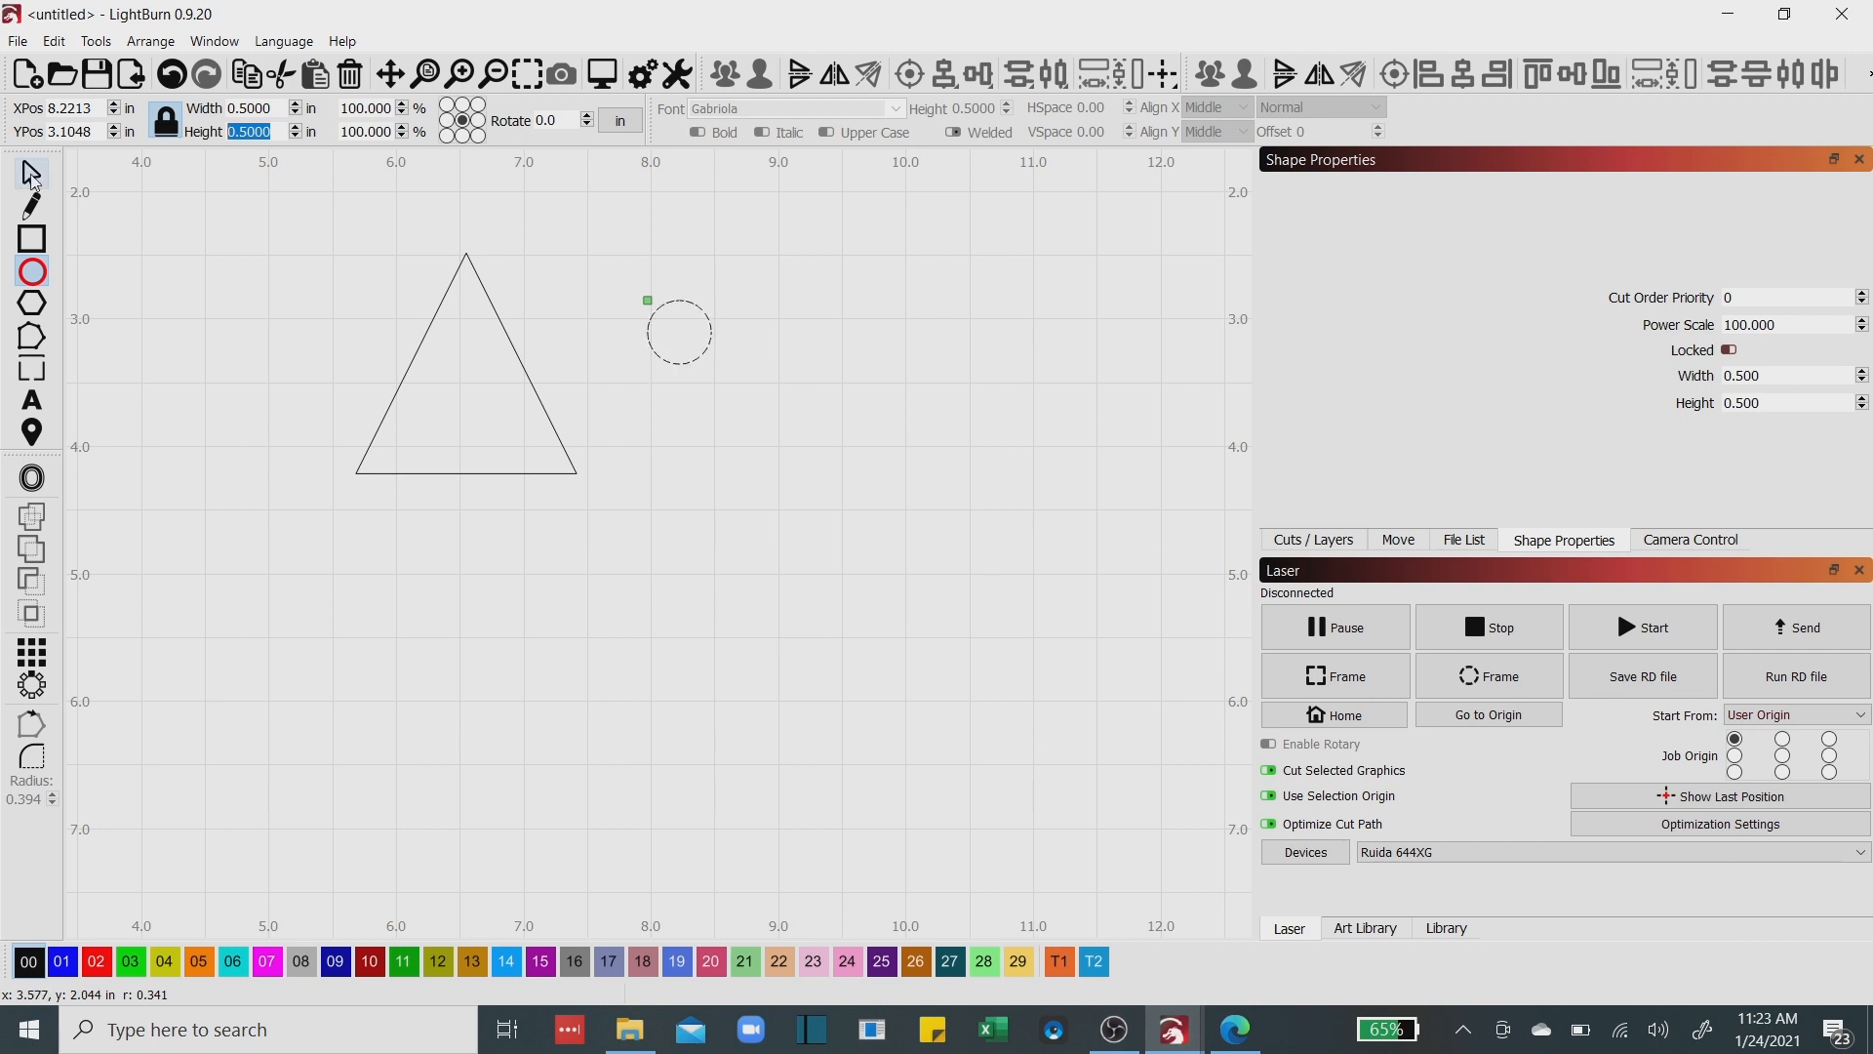
# Move the circle by its centre into the middle of the triangle, snapping it to the triangle's centre, and deselect it.
pyautogui.click(32, 174)
pyautogui.click(654, 360)
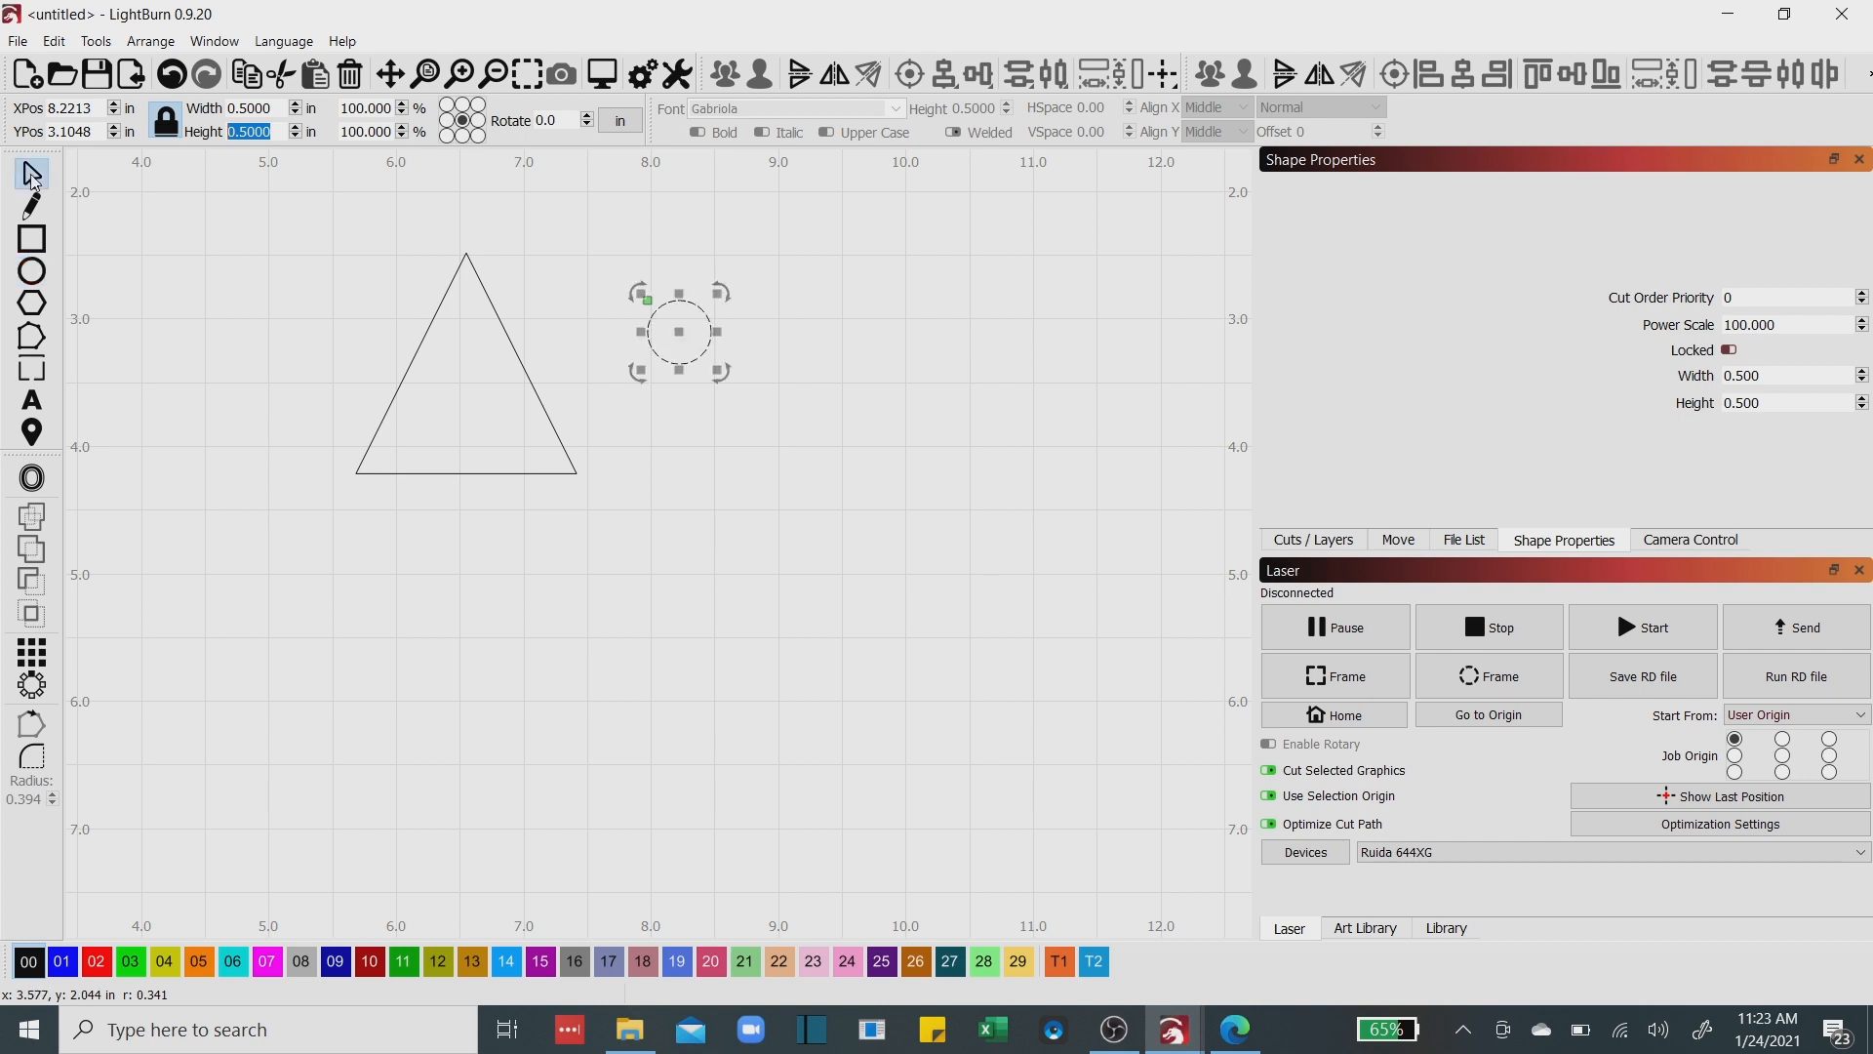
pyautogui.click(680, 332)
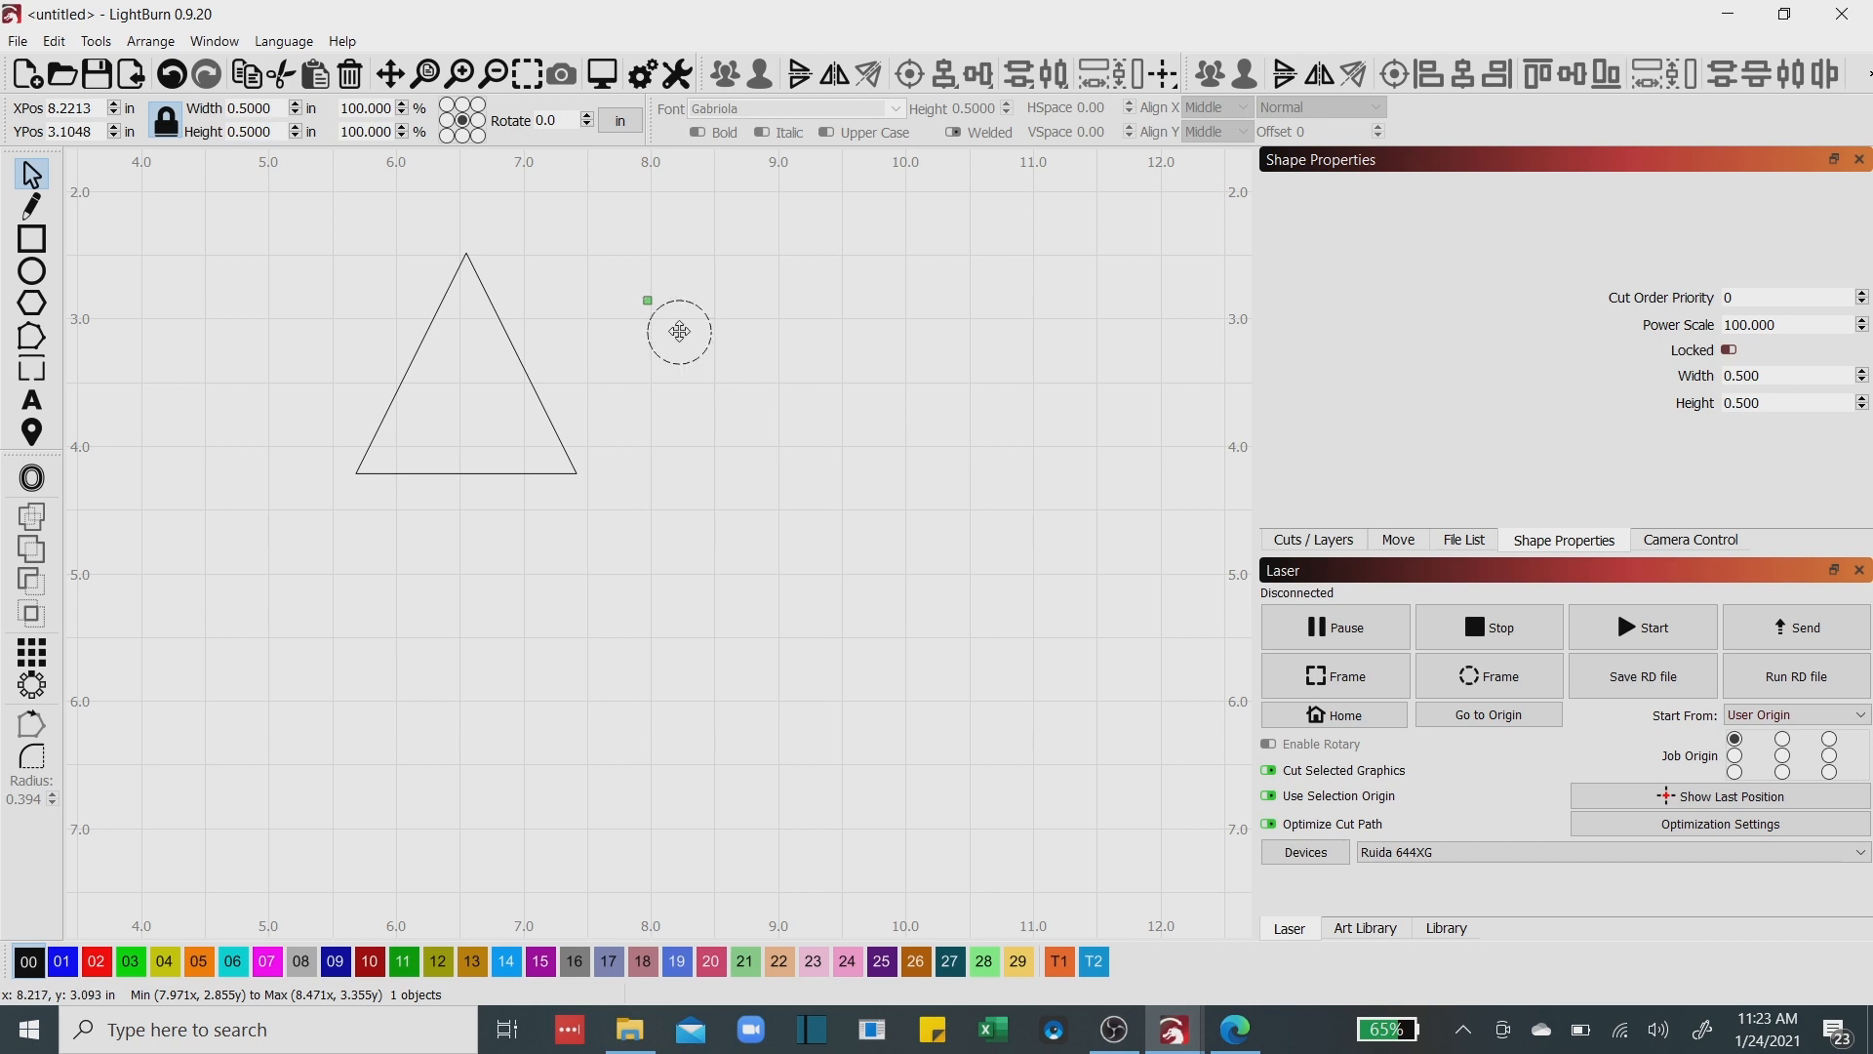
pyautogui.moveTo(680, 331); pyautogui.dragTo(474, 403)
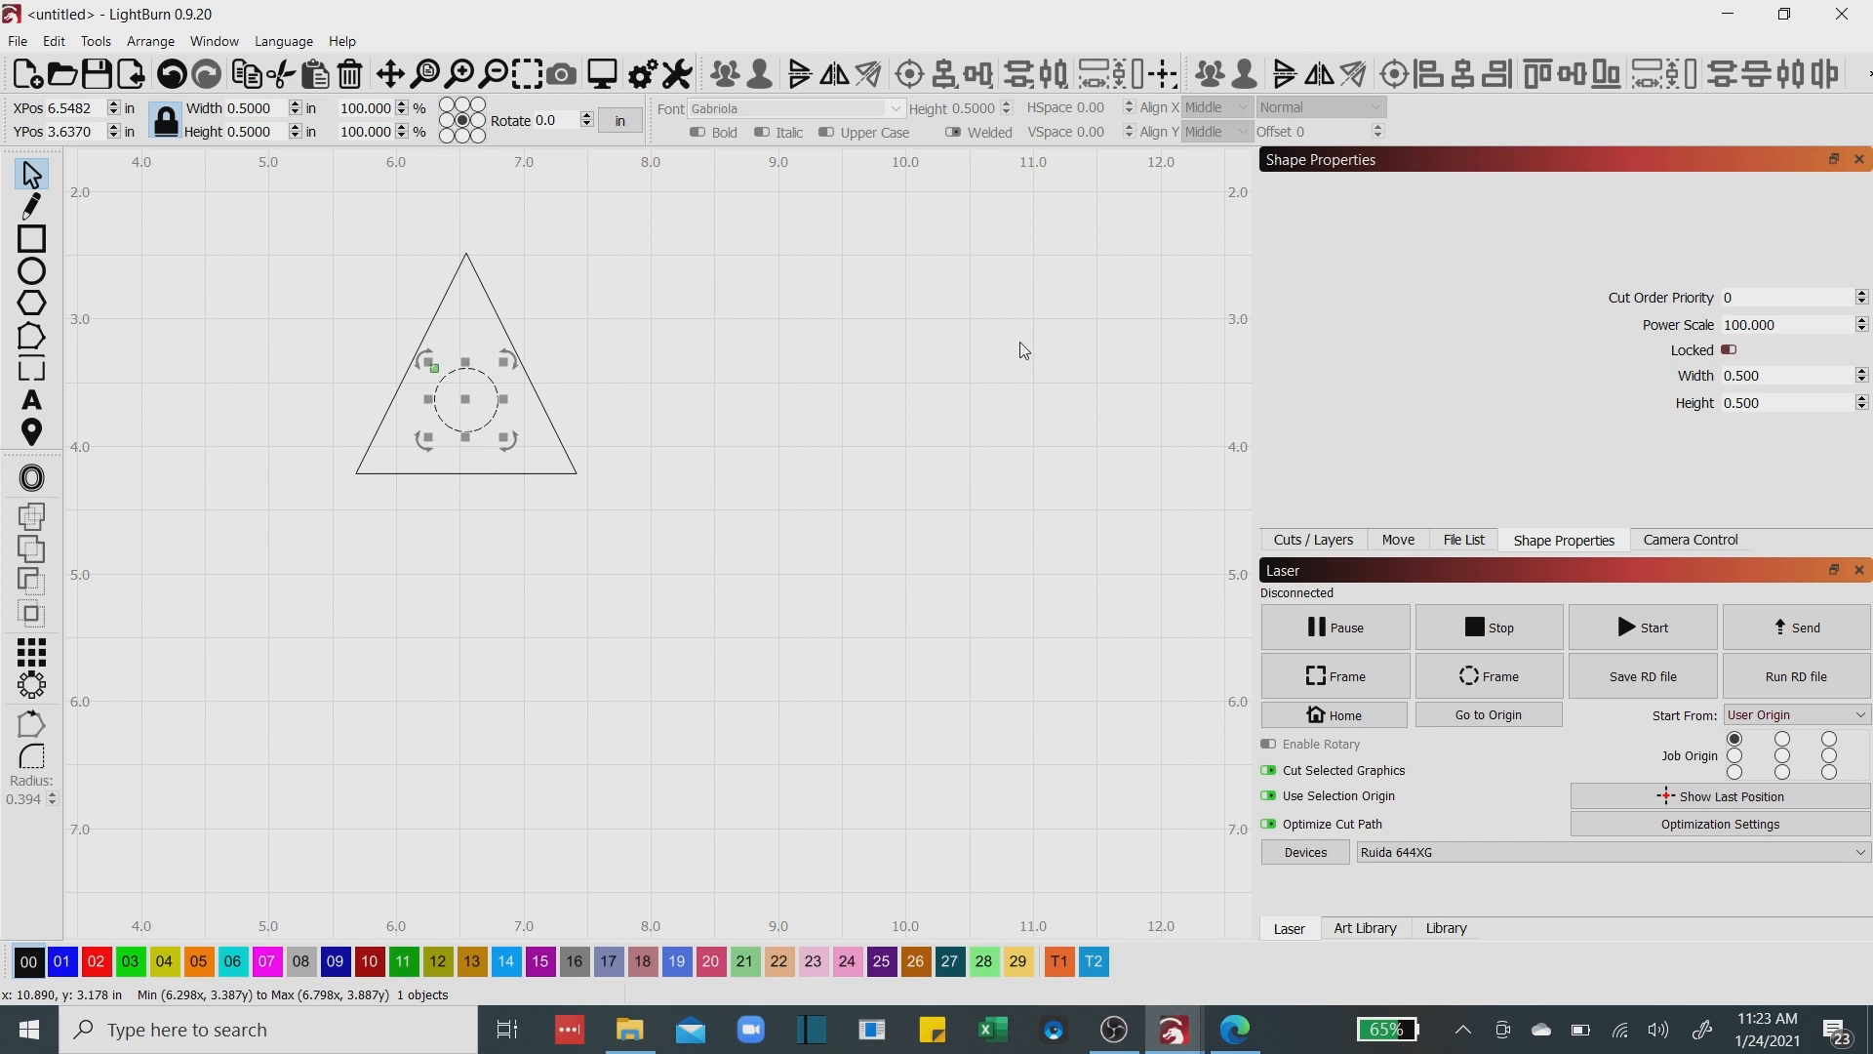
pyautogui.click(886, 368)
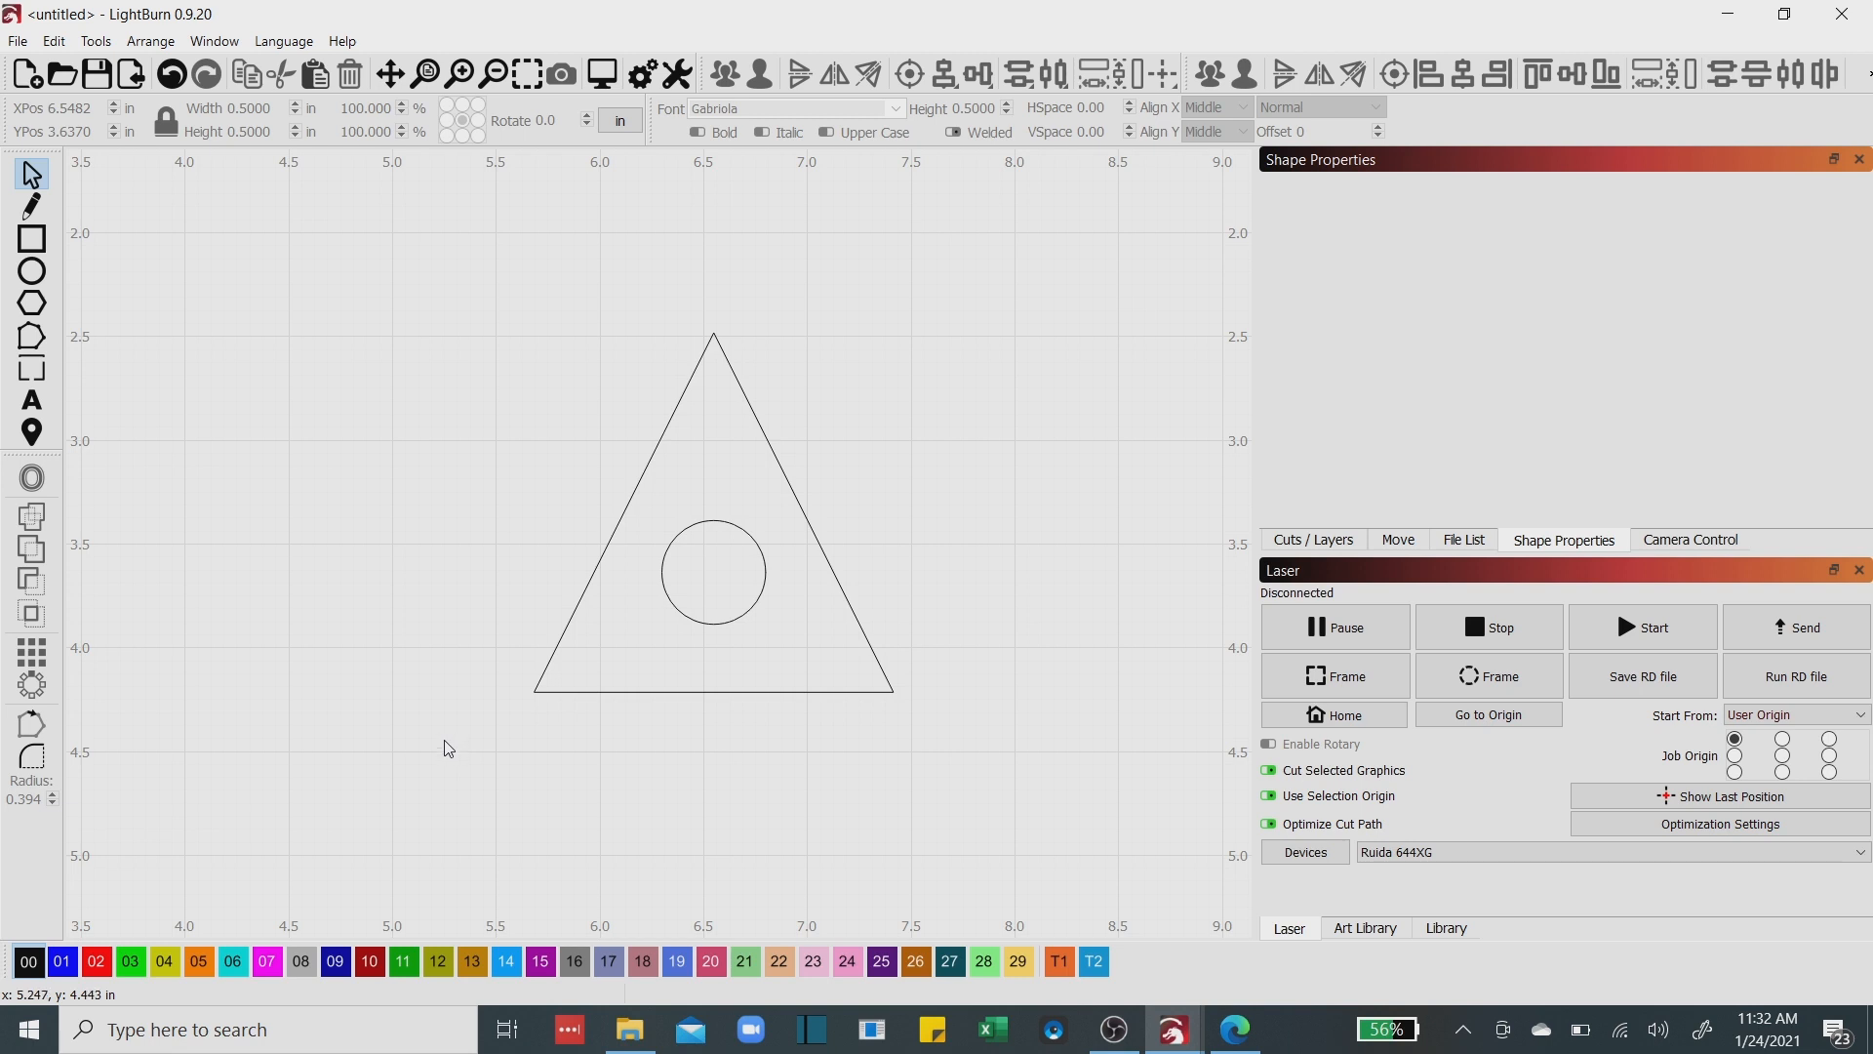
# Convert the triangle to a path and open it for node editing.
pyautogui.click(616, 530)
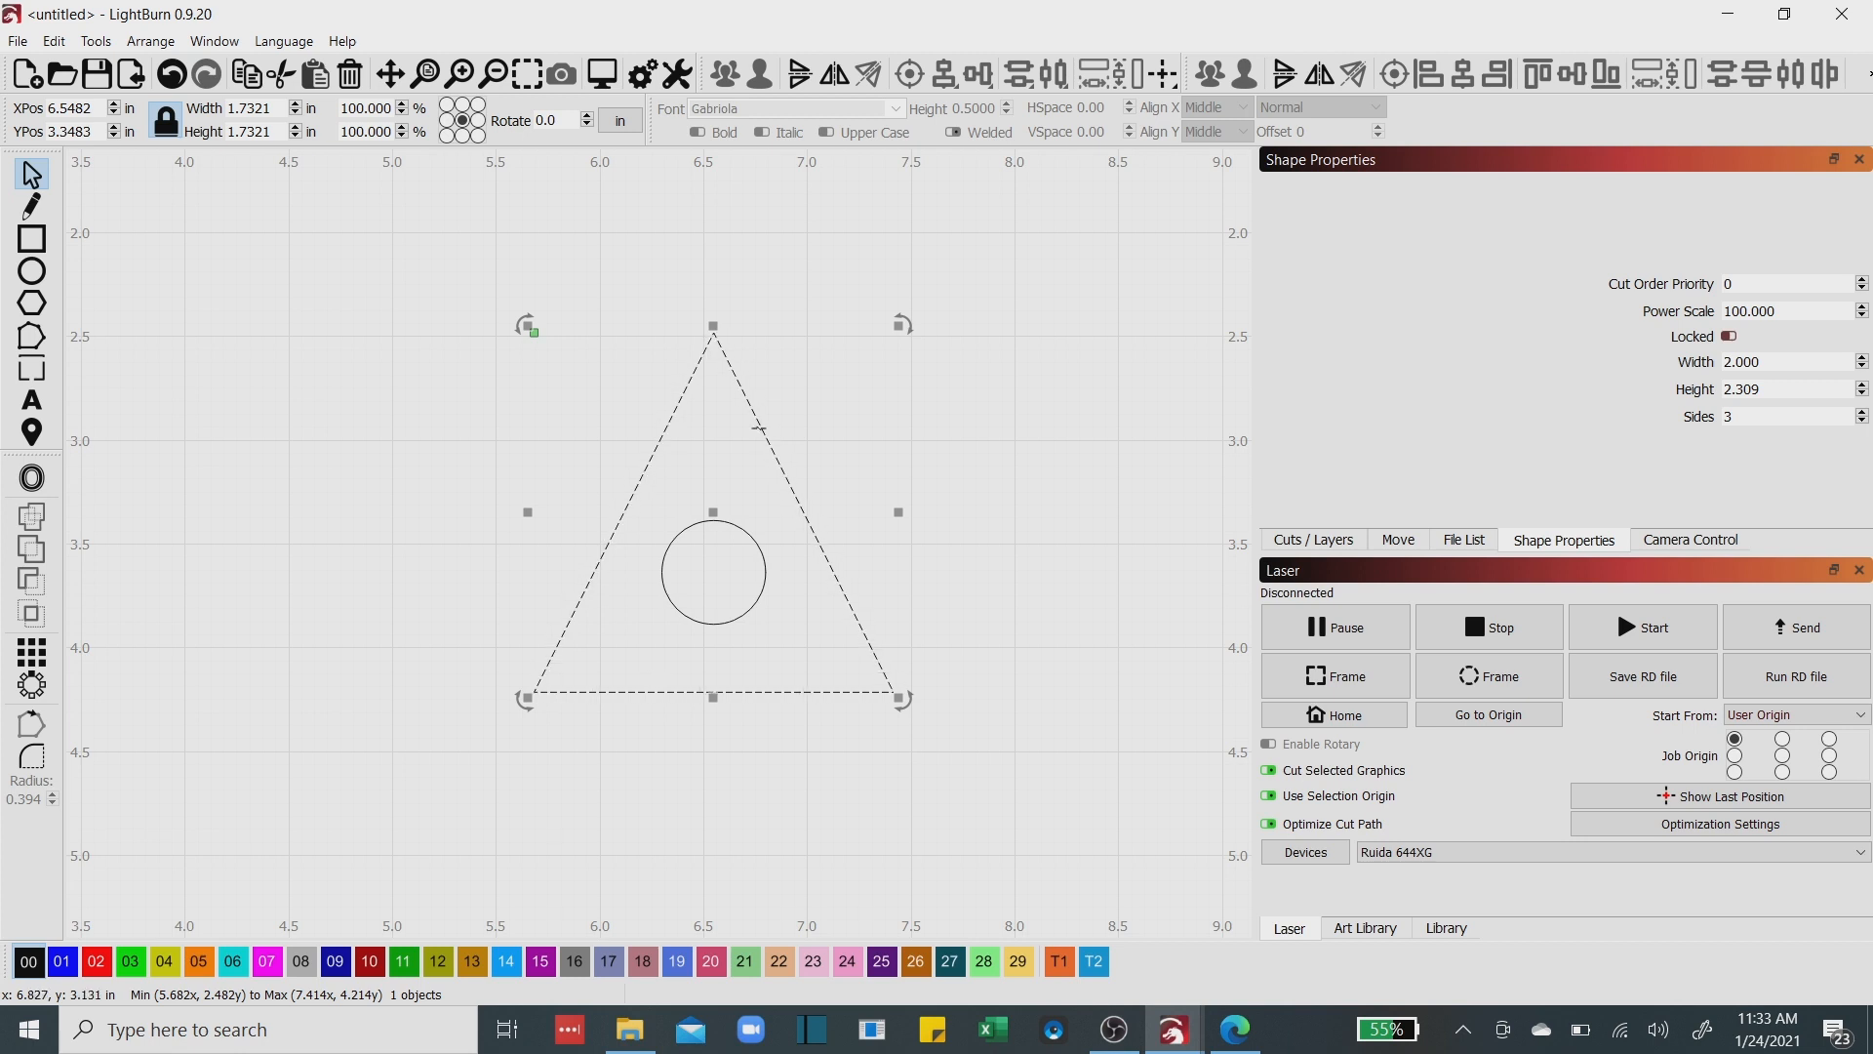
pyautogui.click(596, 342)
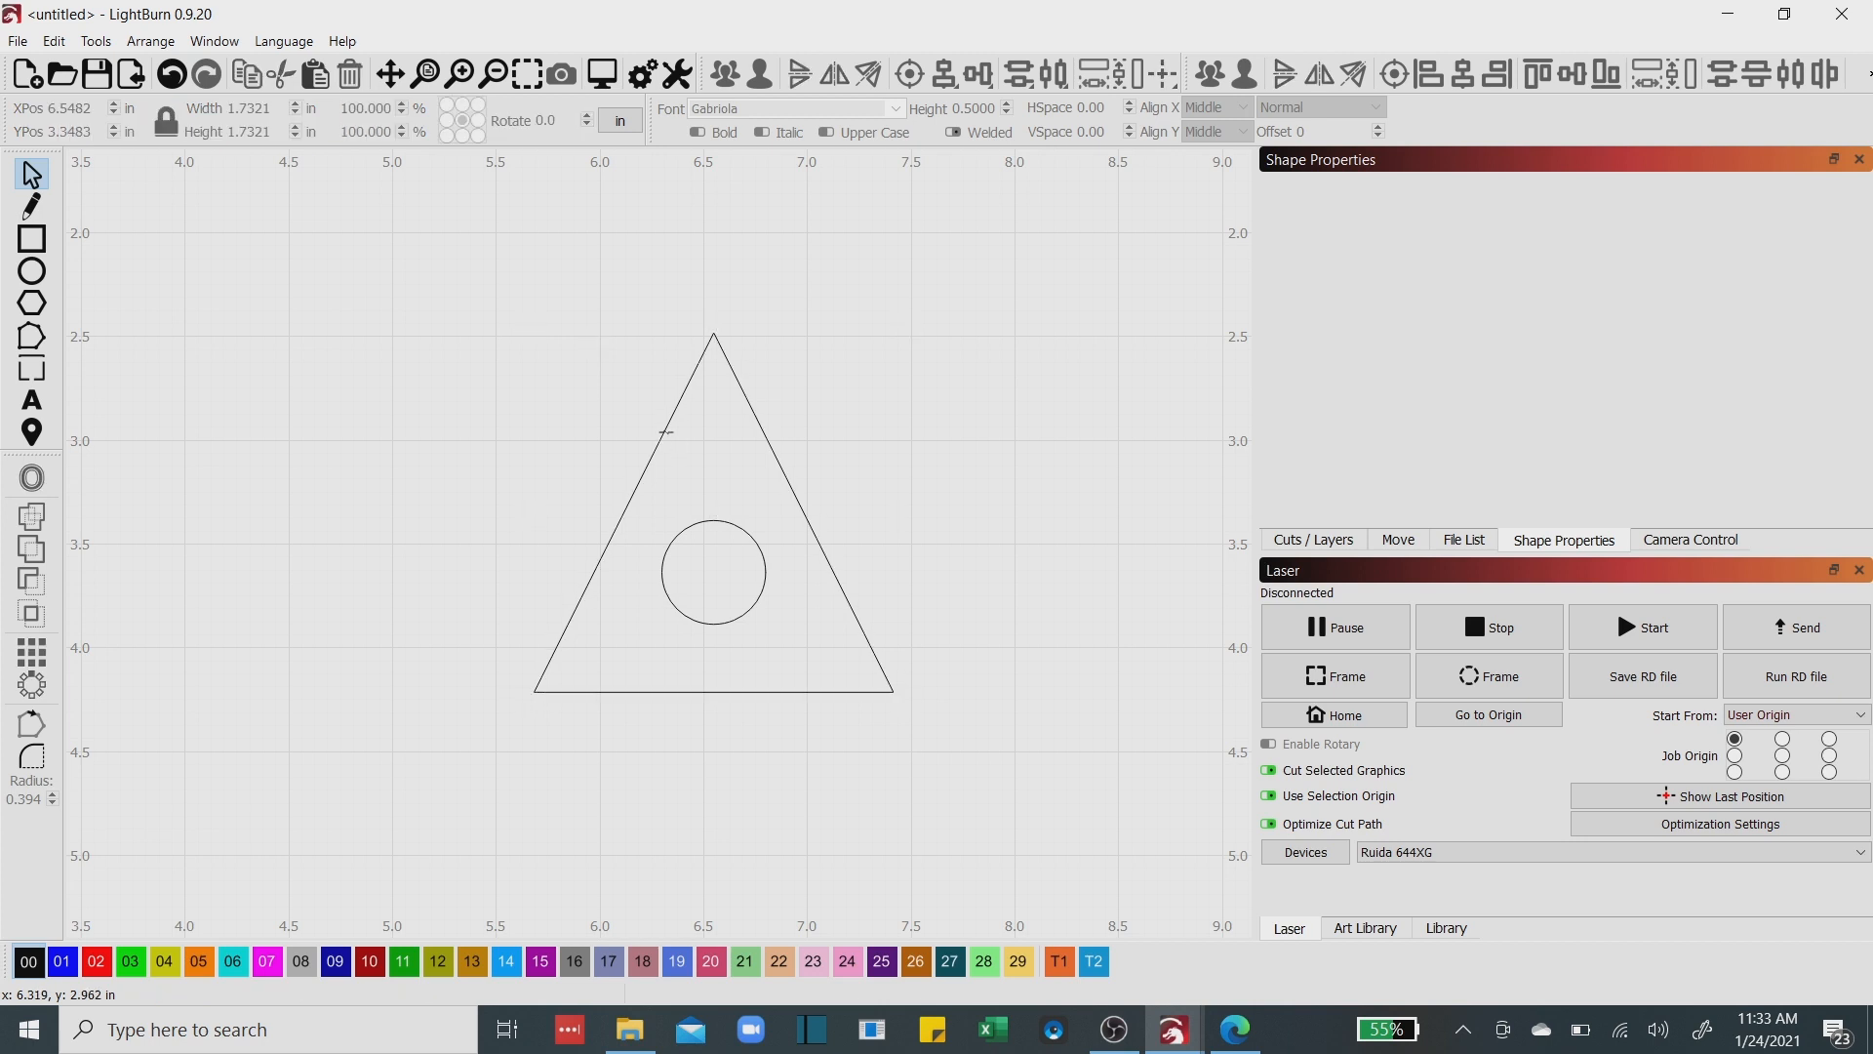
pyautogui.click(666, 432)
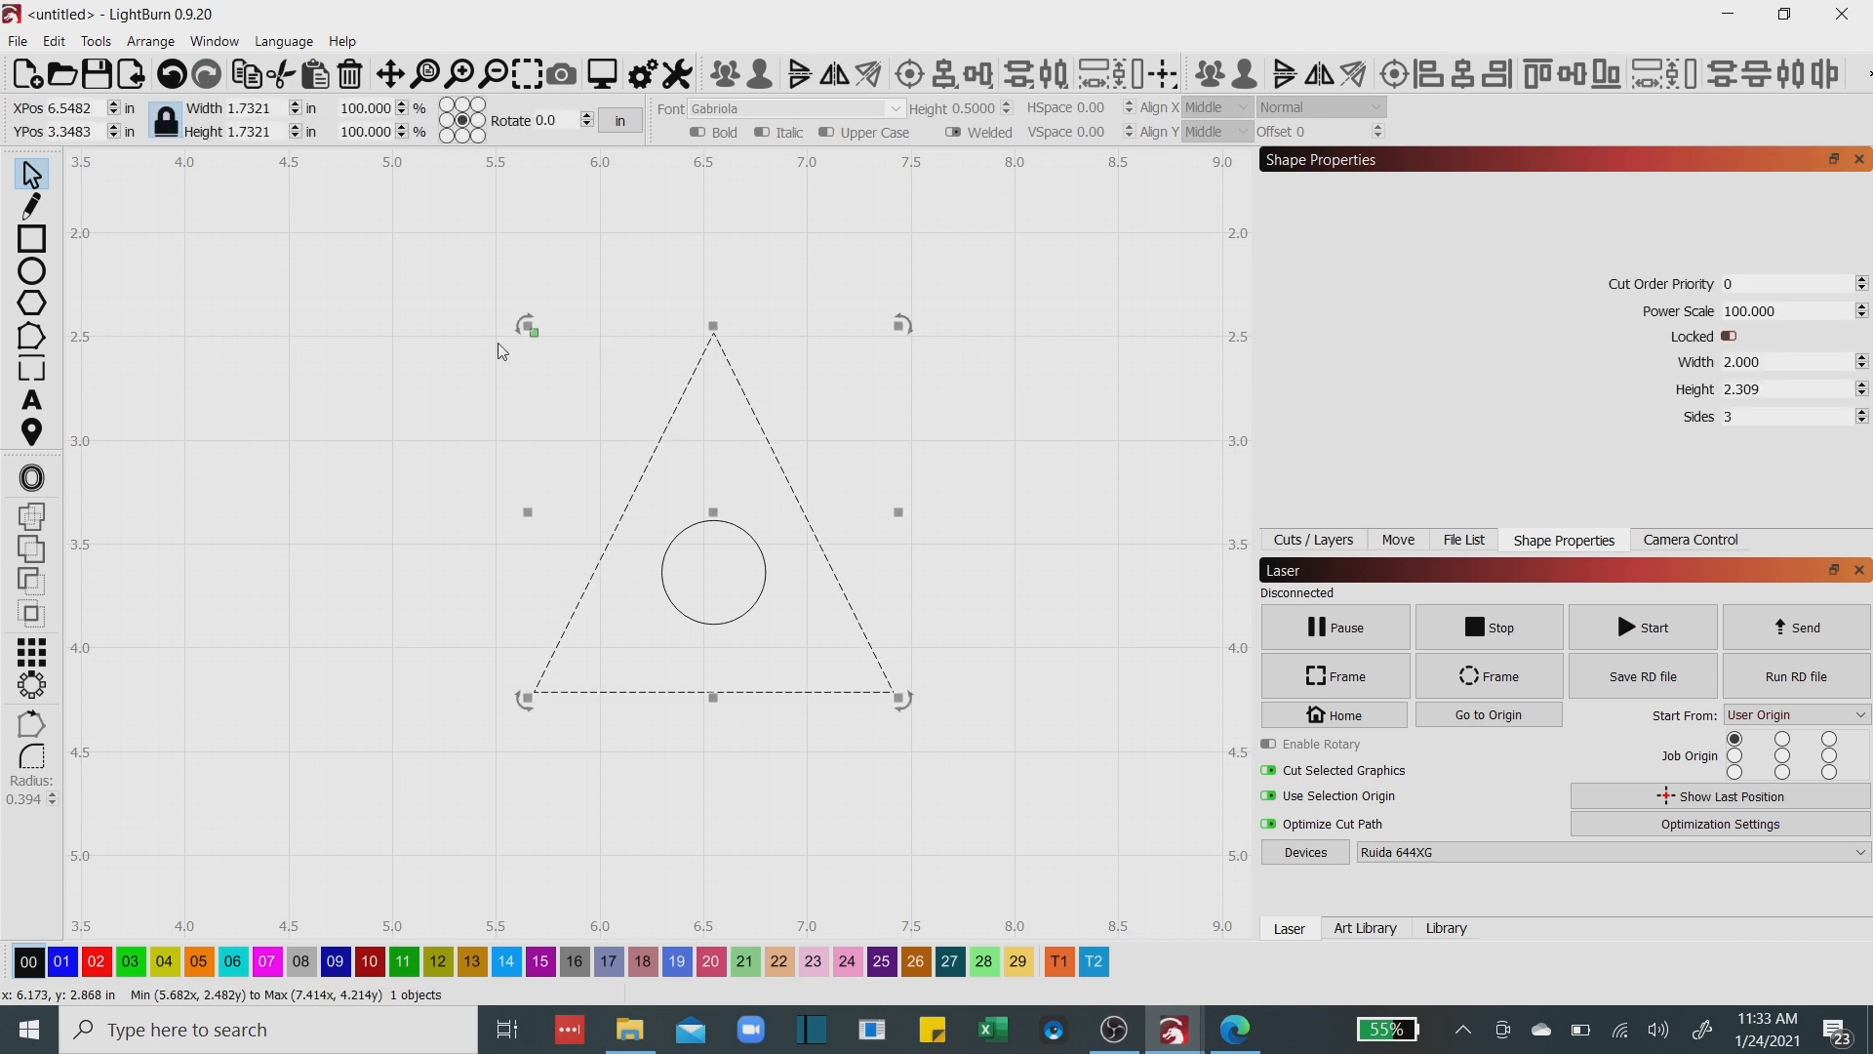
pyautogui.click(56, 42)
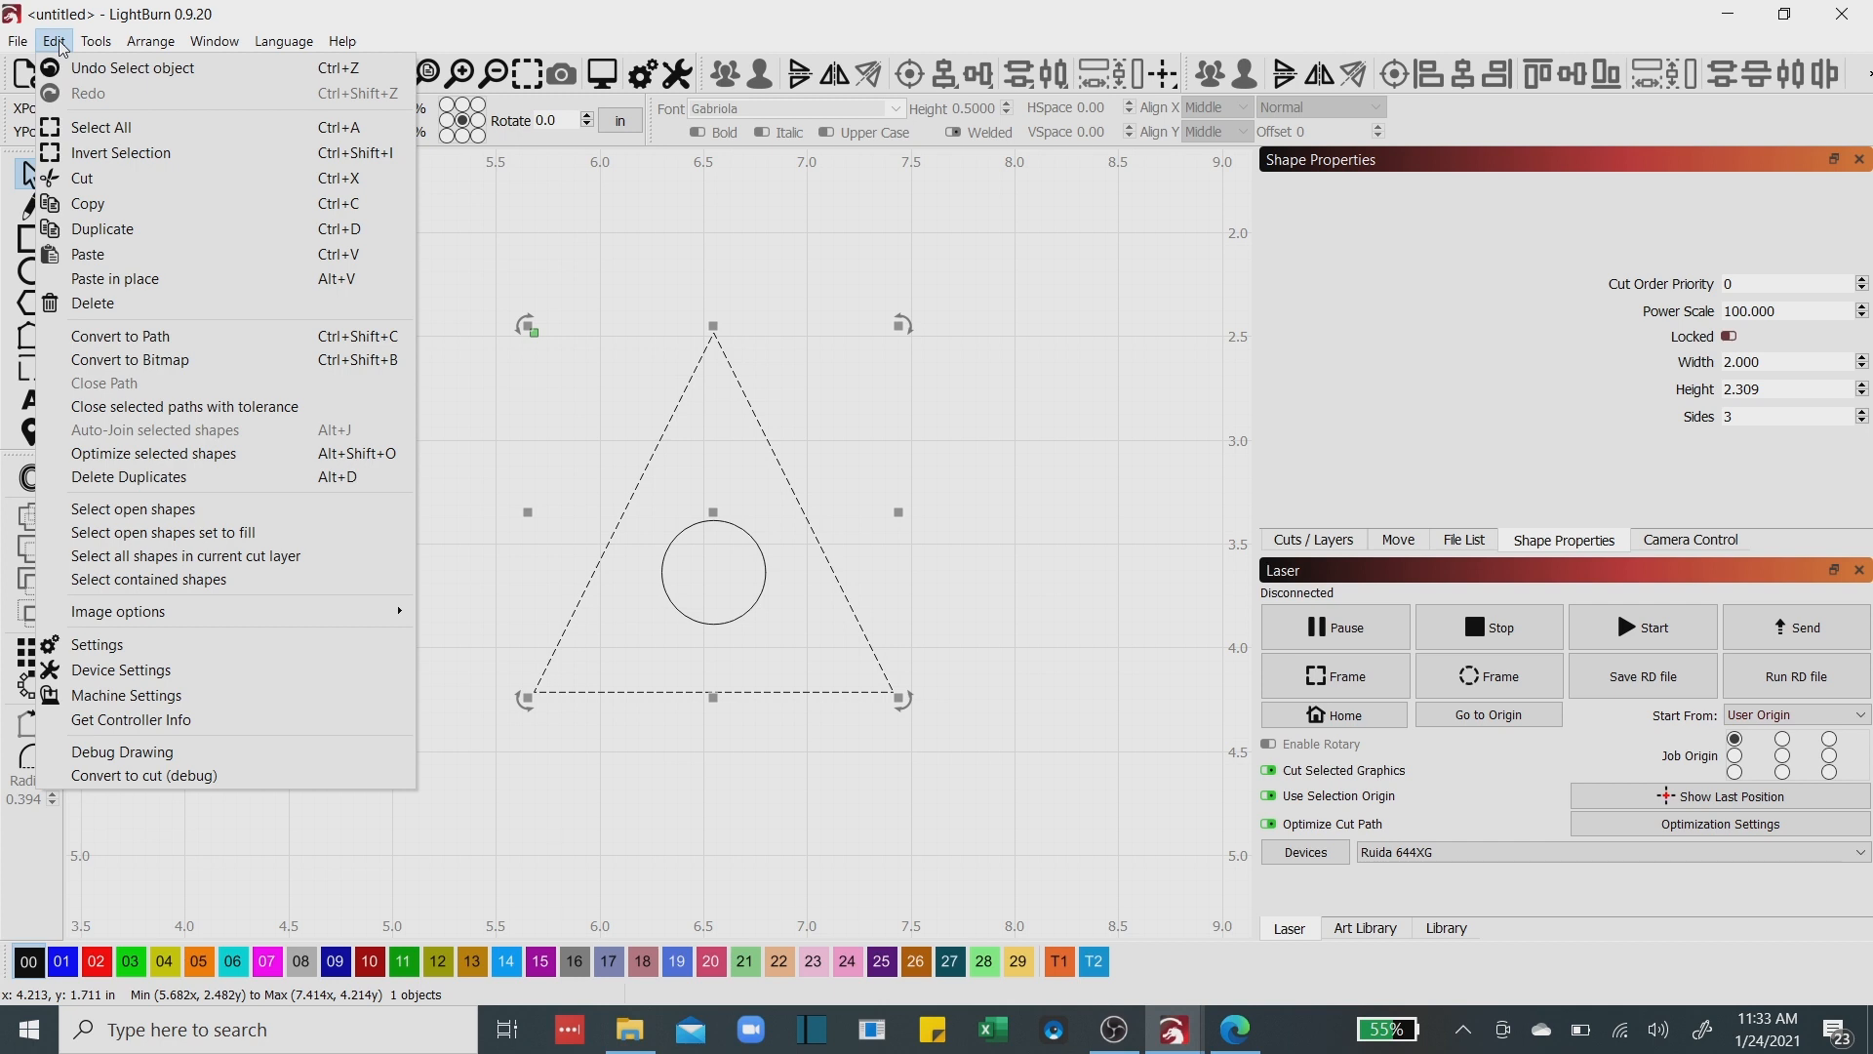
pyautogui.click(111, 338)
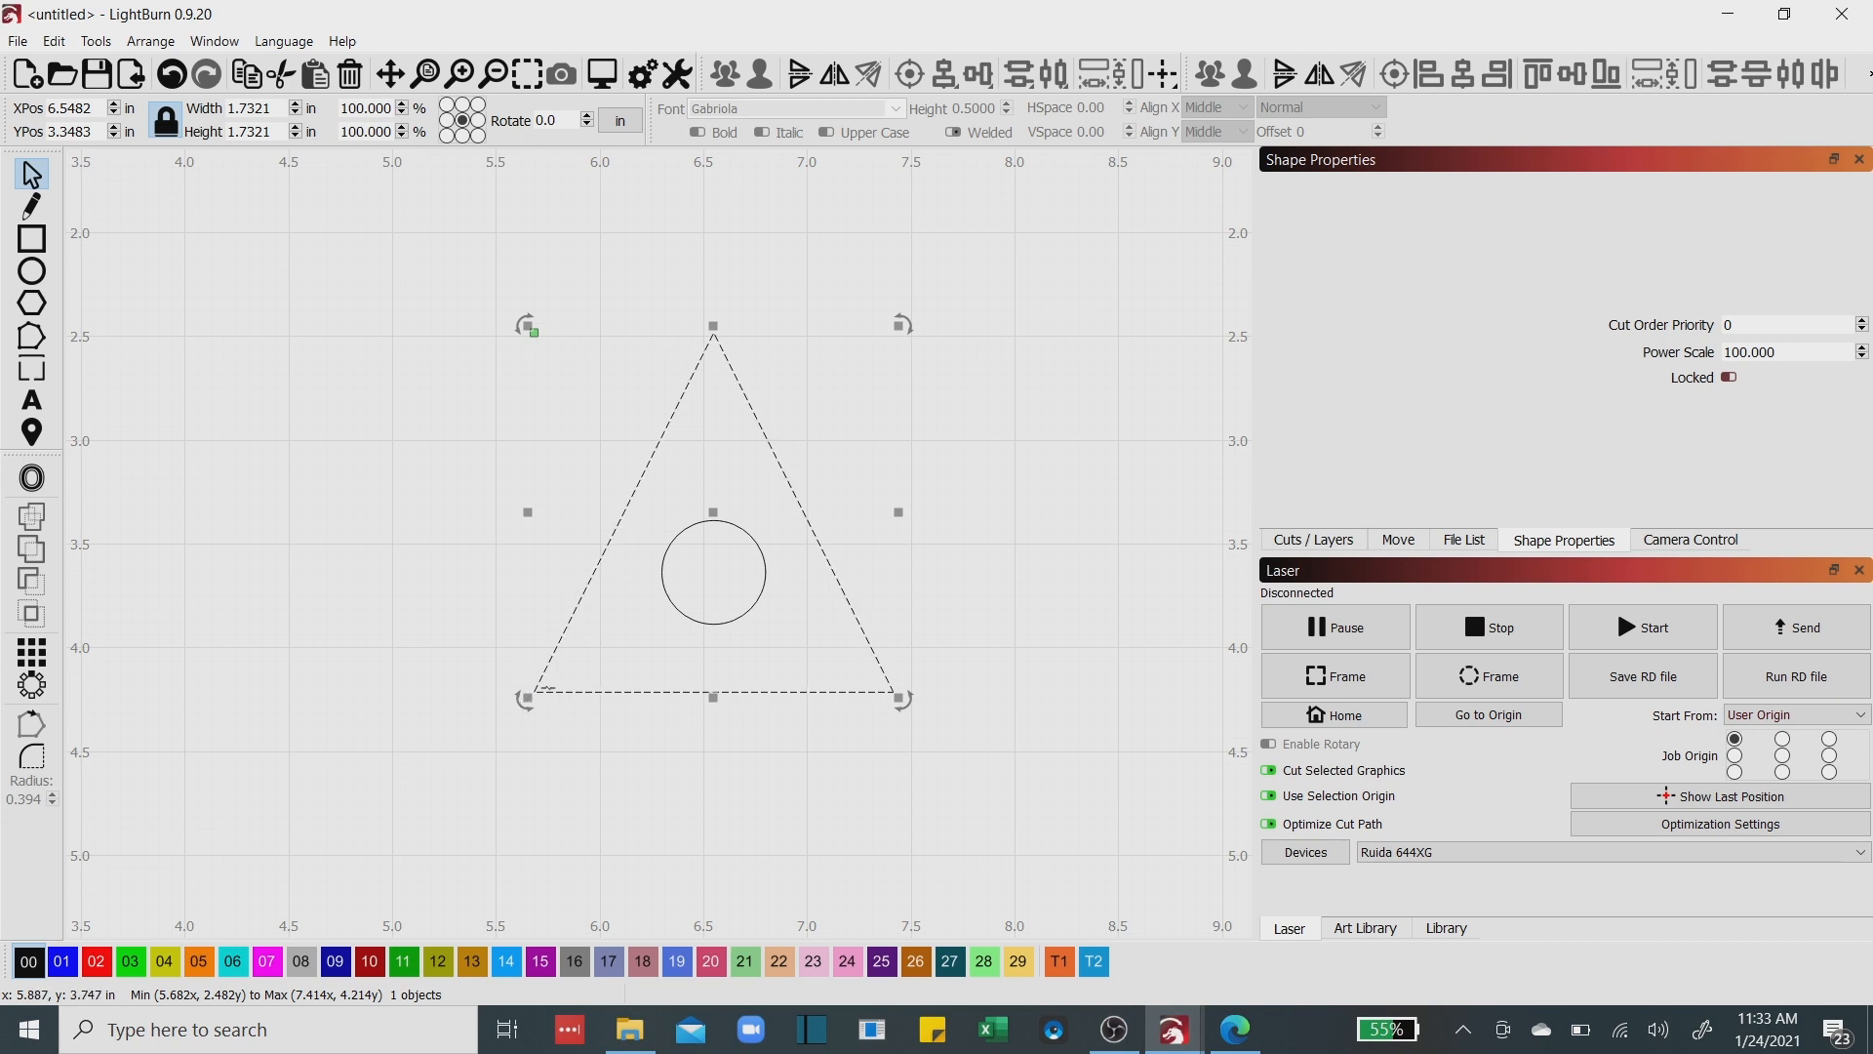
pyautogui.click(32, 338)
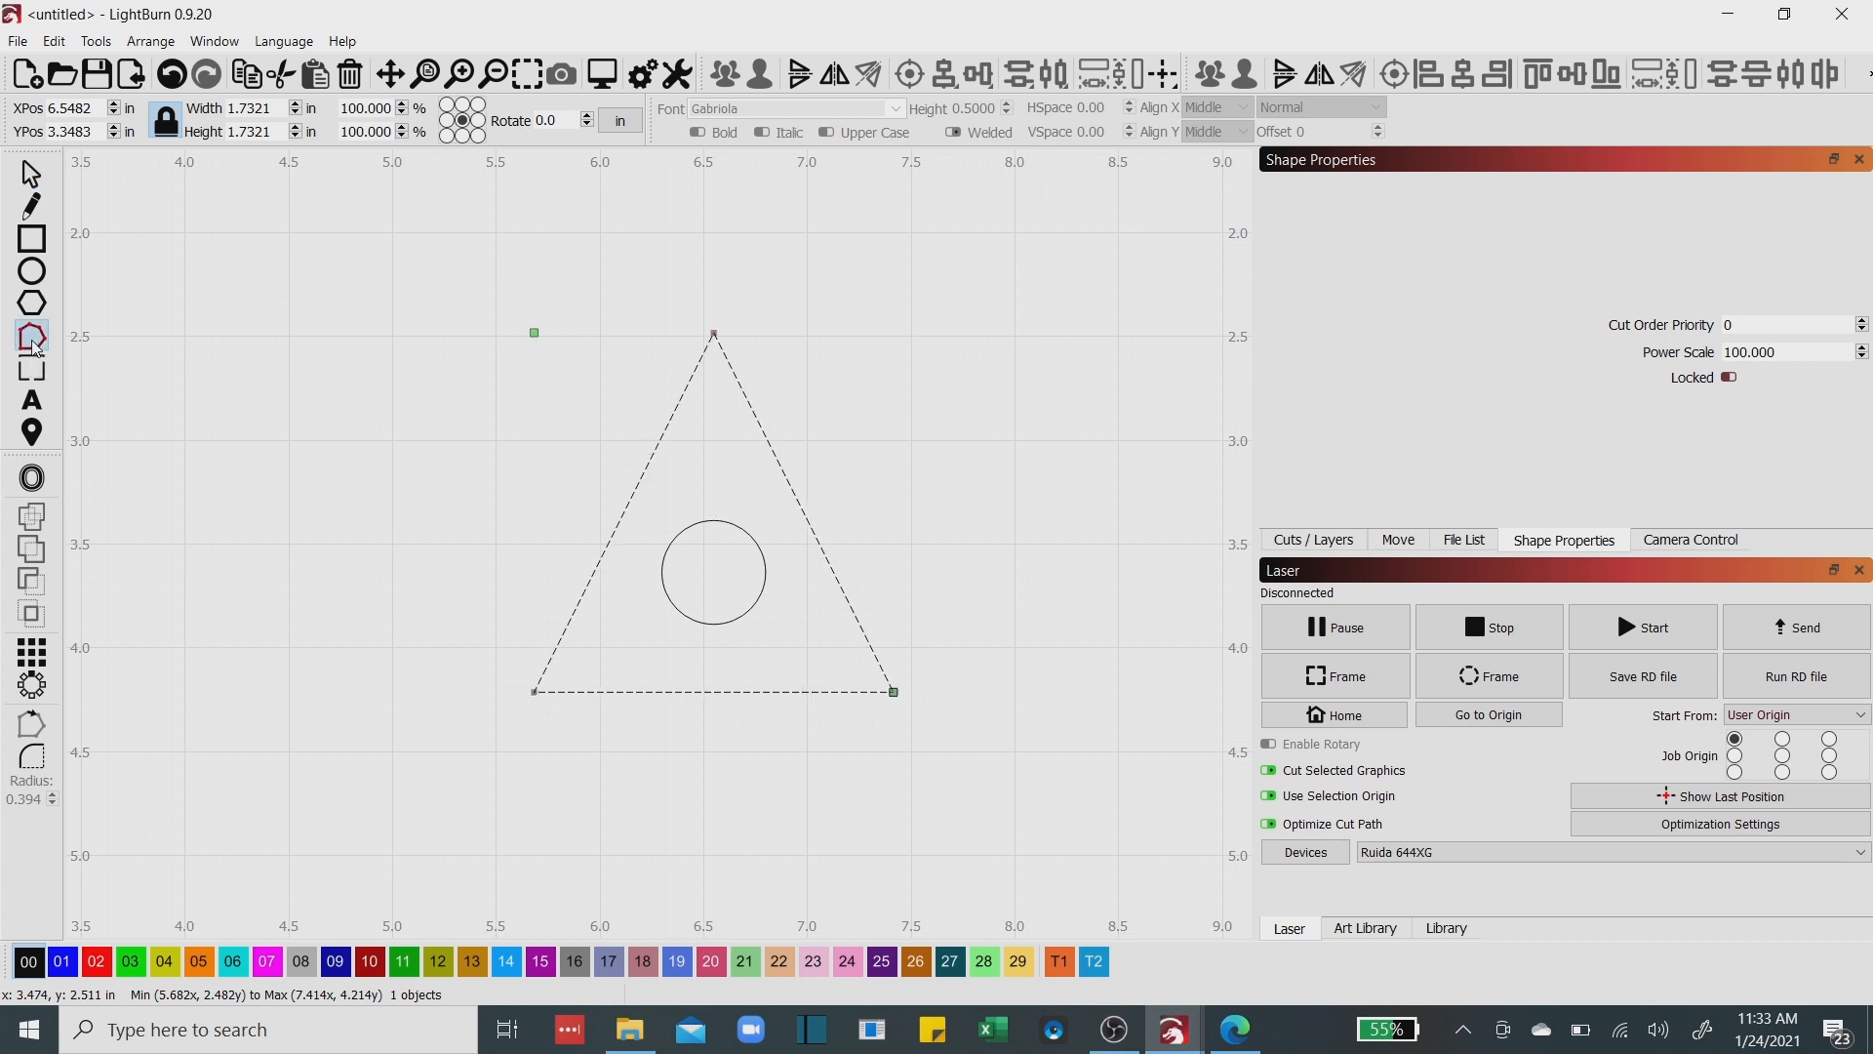
pyautogui.moveTo(534, 692); pyautogui.dragTo(533, 693)
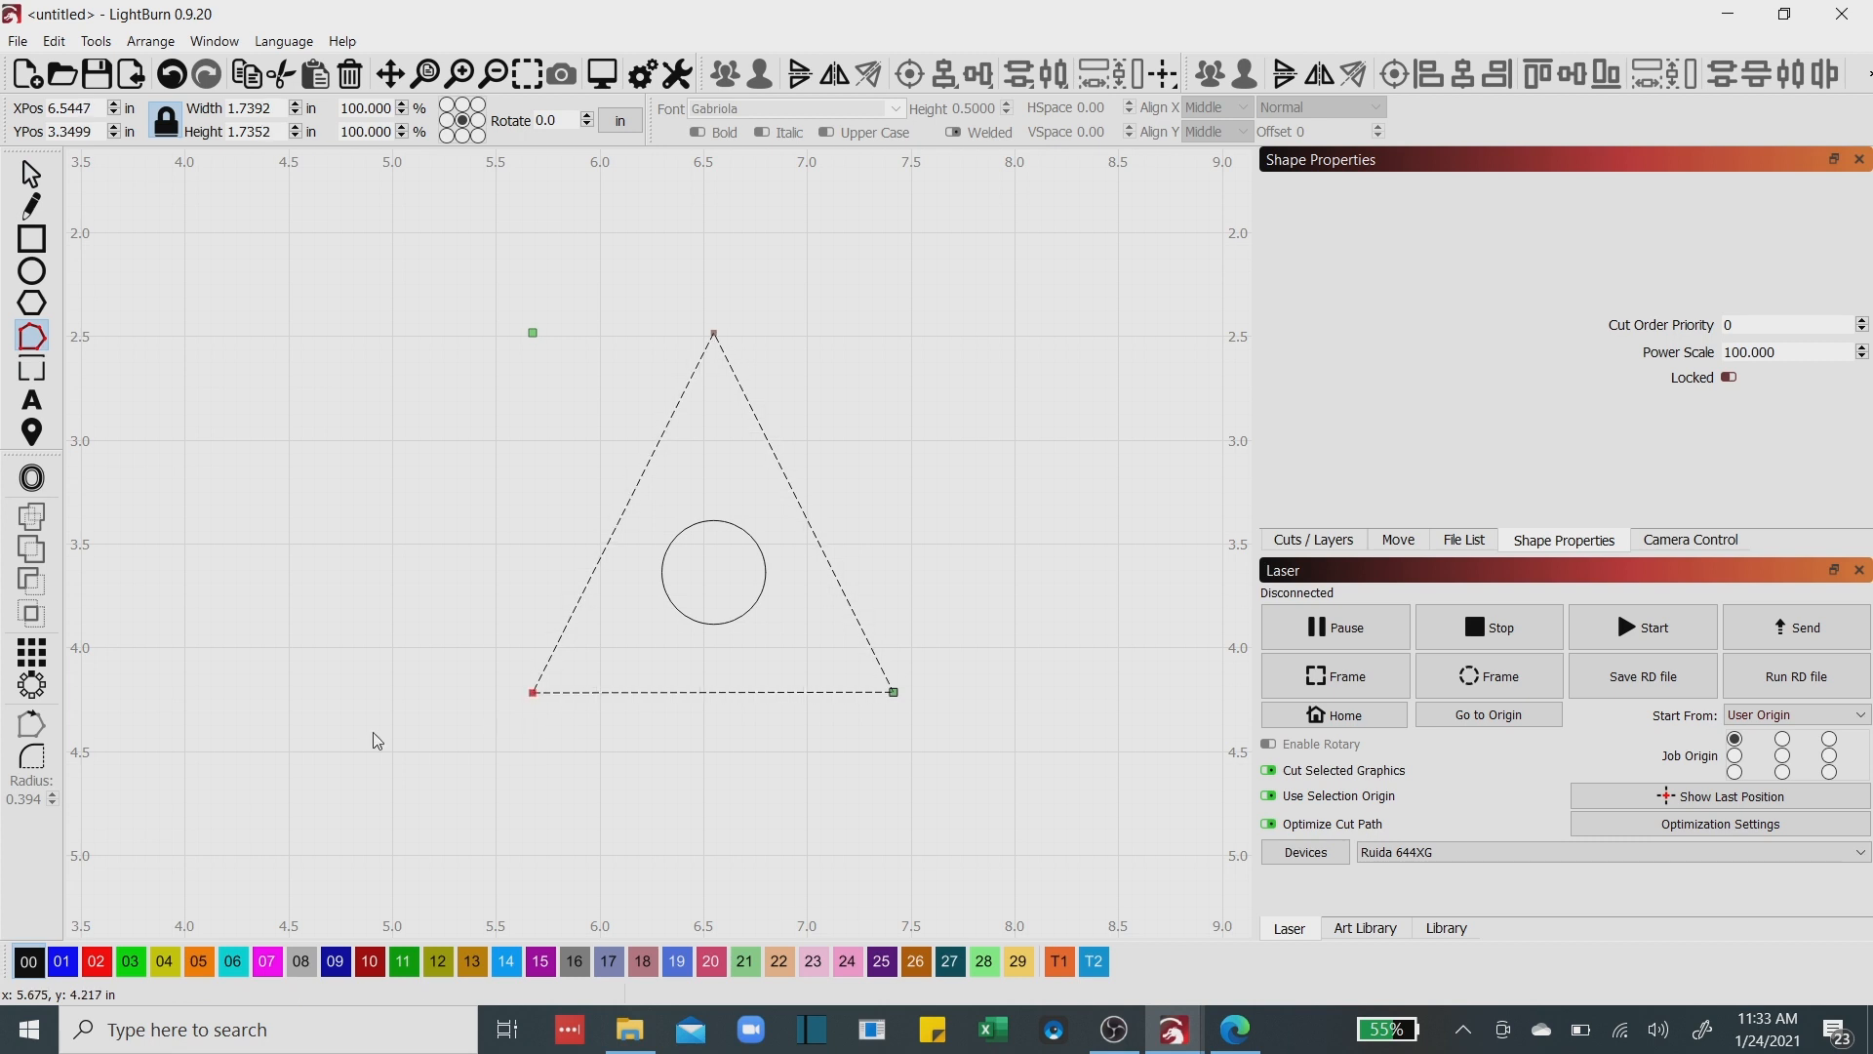
pyautogui.moveTo(533, 692); pyautogui.dragTo(920, 449)
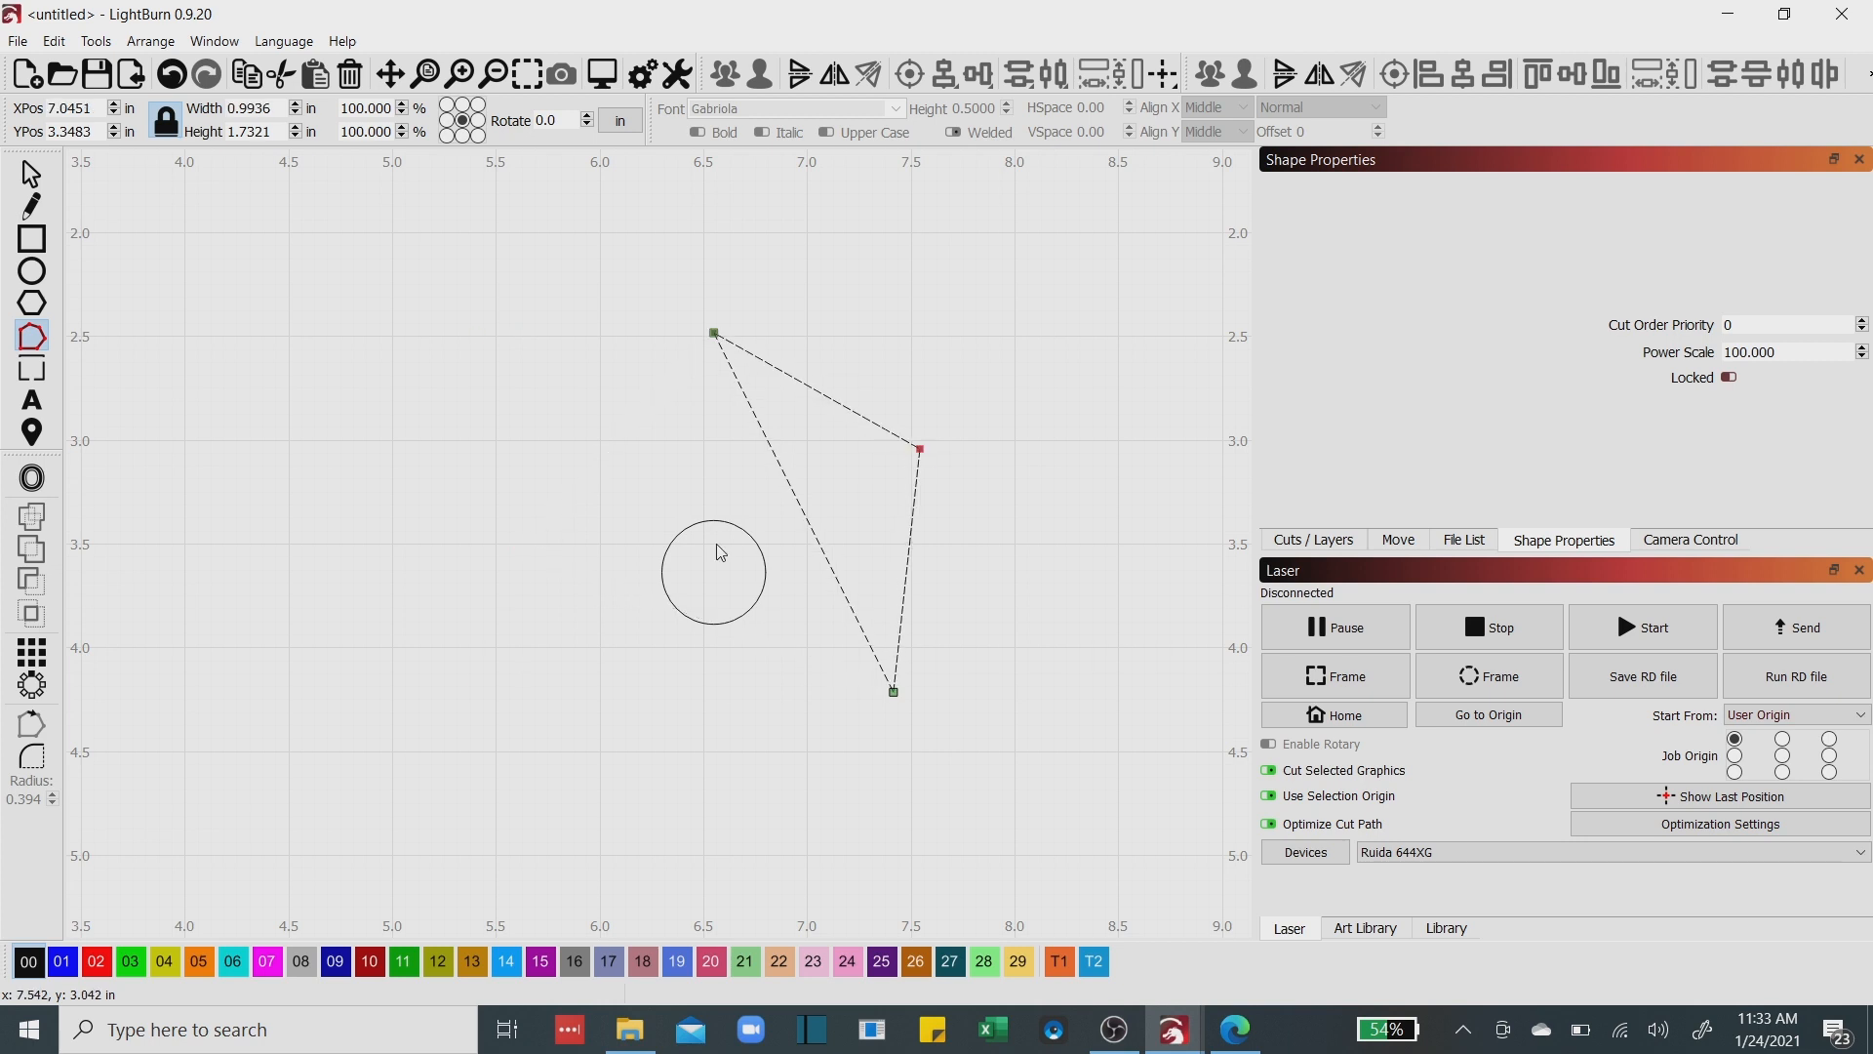
pyautogui.moveTo(717, 545); pyautogui.dragTo(476, 680)
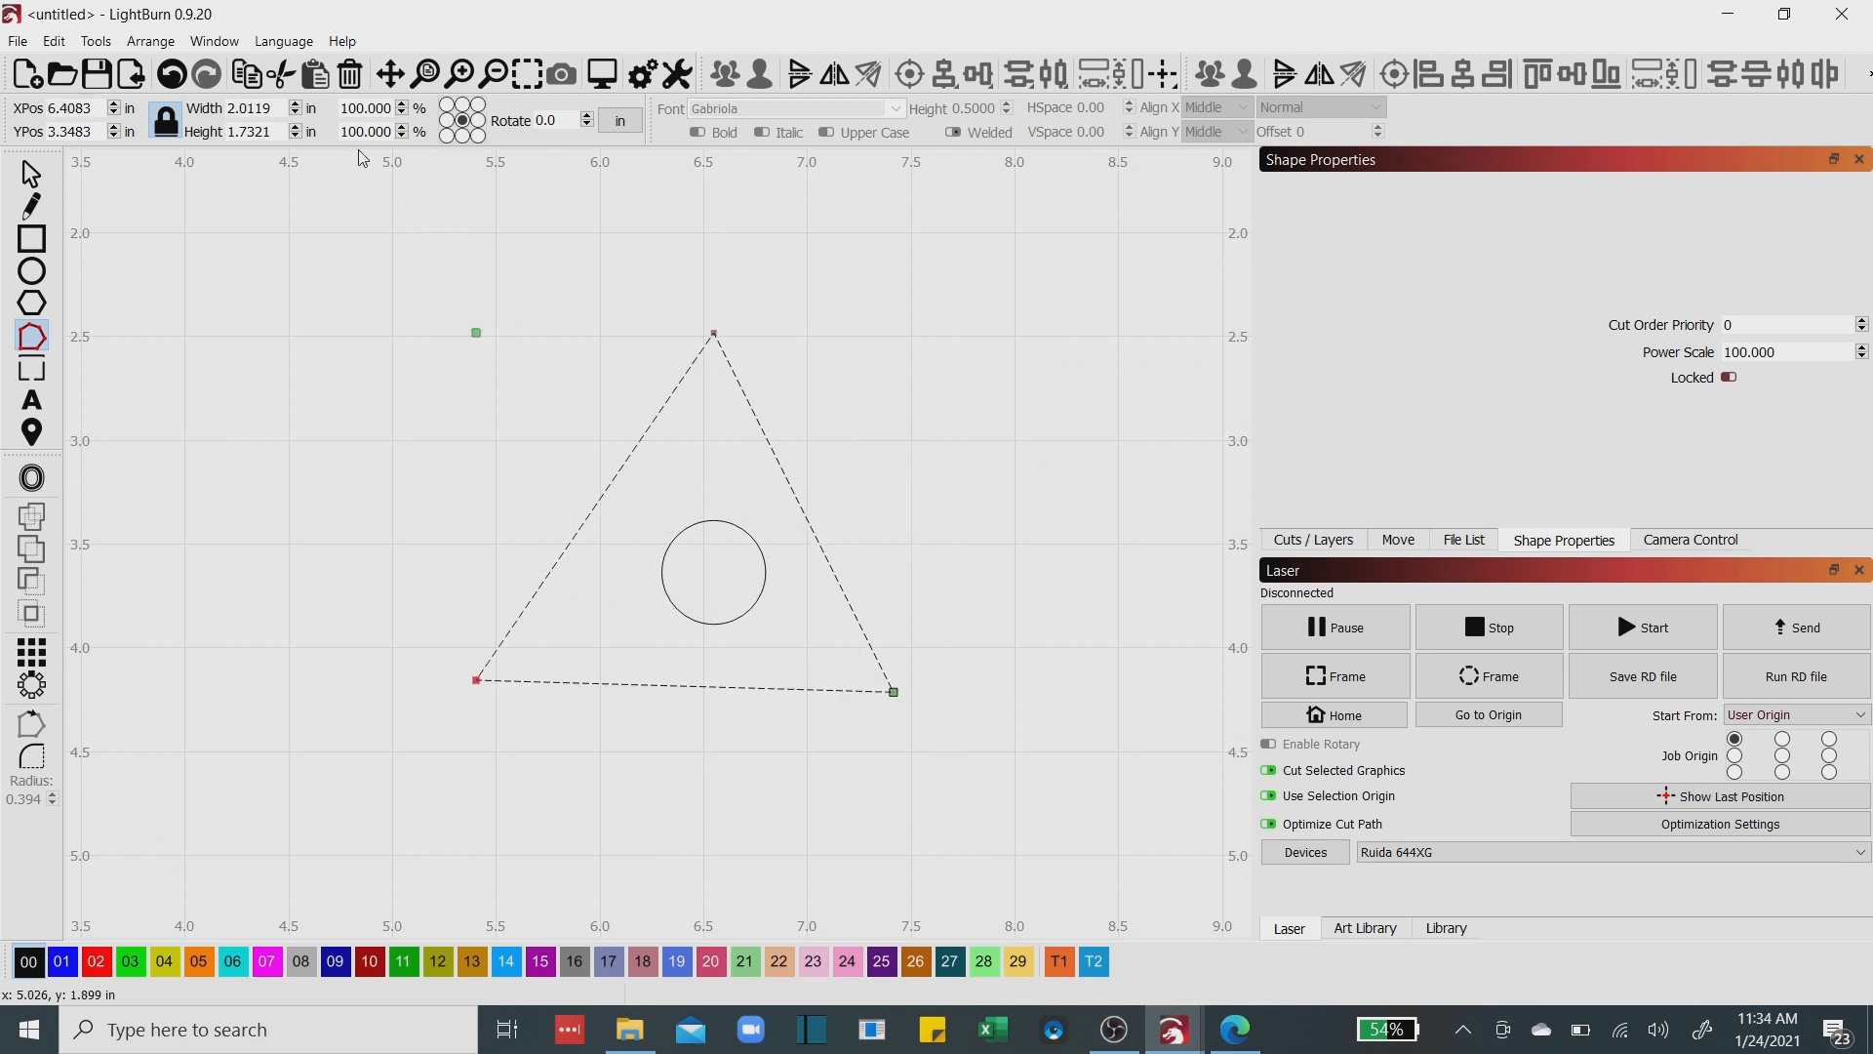
pyautogui.hotkey('ctrl', 'z')
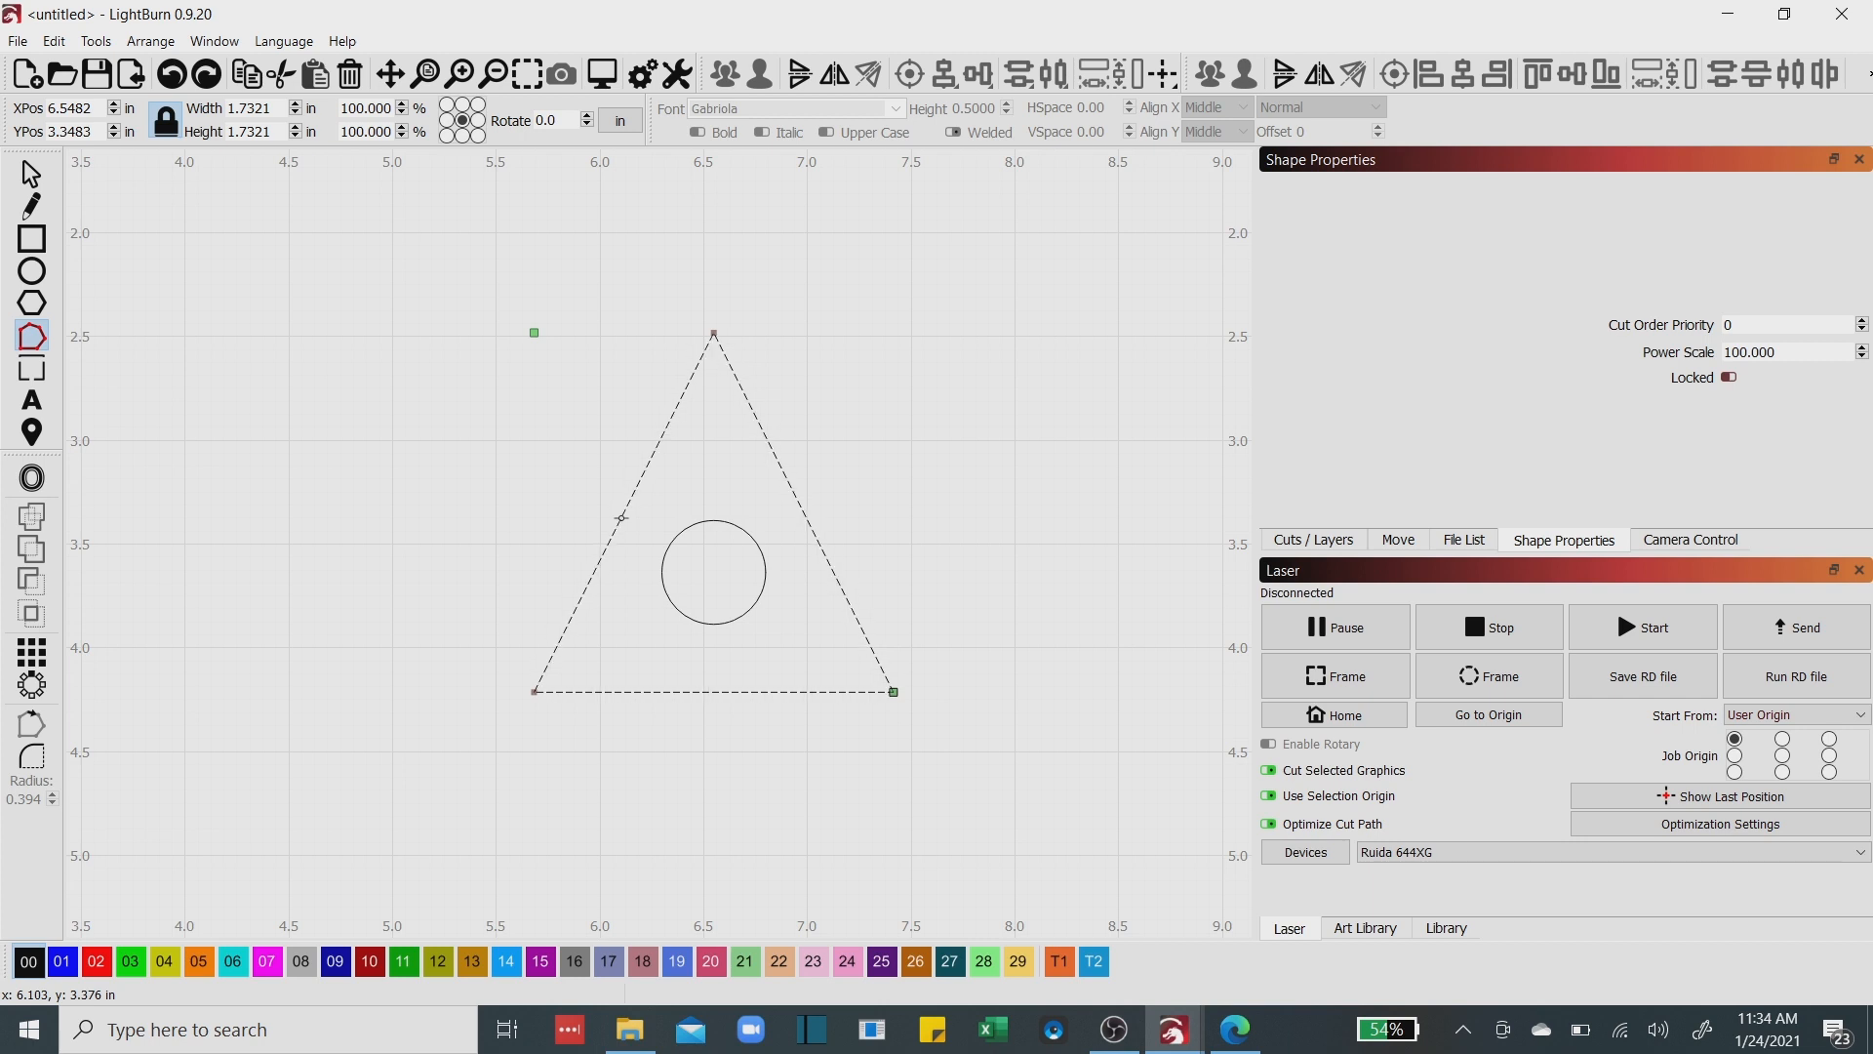
# Insert a midpoint node on each side of the triangle and pull them onto the circle at 10, 2 and 6 o'clock.
pyautogui.press('m')
pyautogui.hotkey('ctrl', 'z')
pyautogui.moveTo(623, 512); pyautogui.dragTo(678, 539)
pyautogui.moveTo(804, 512); pyautogui.dragTo(754, 539)
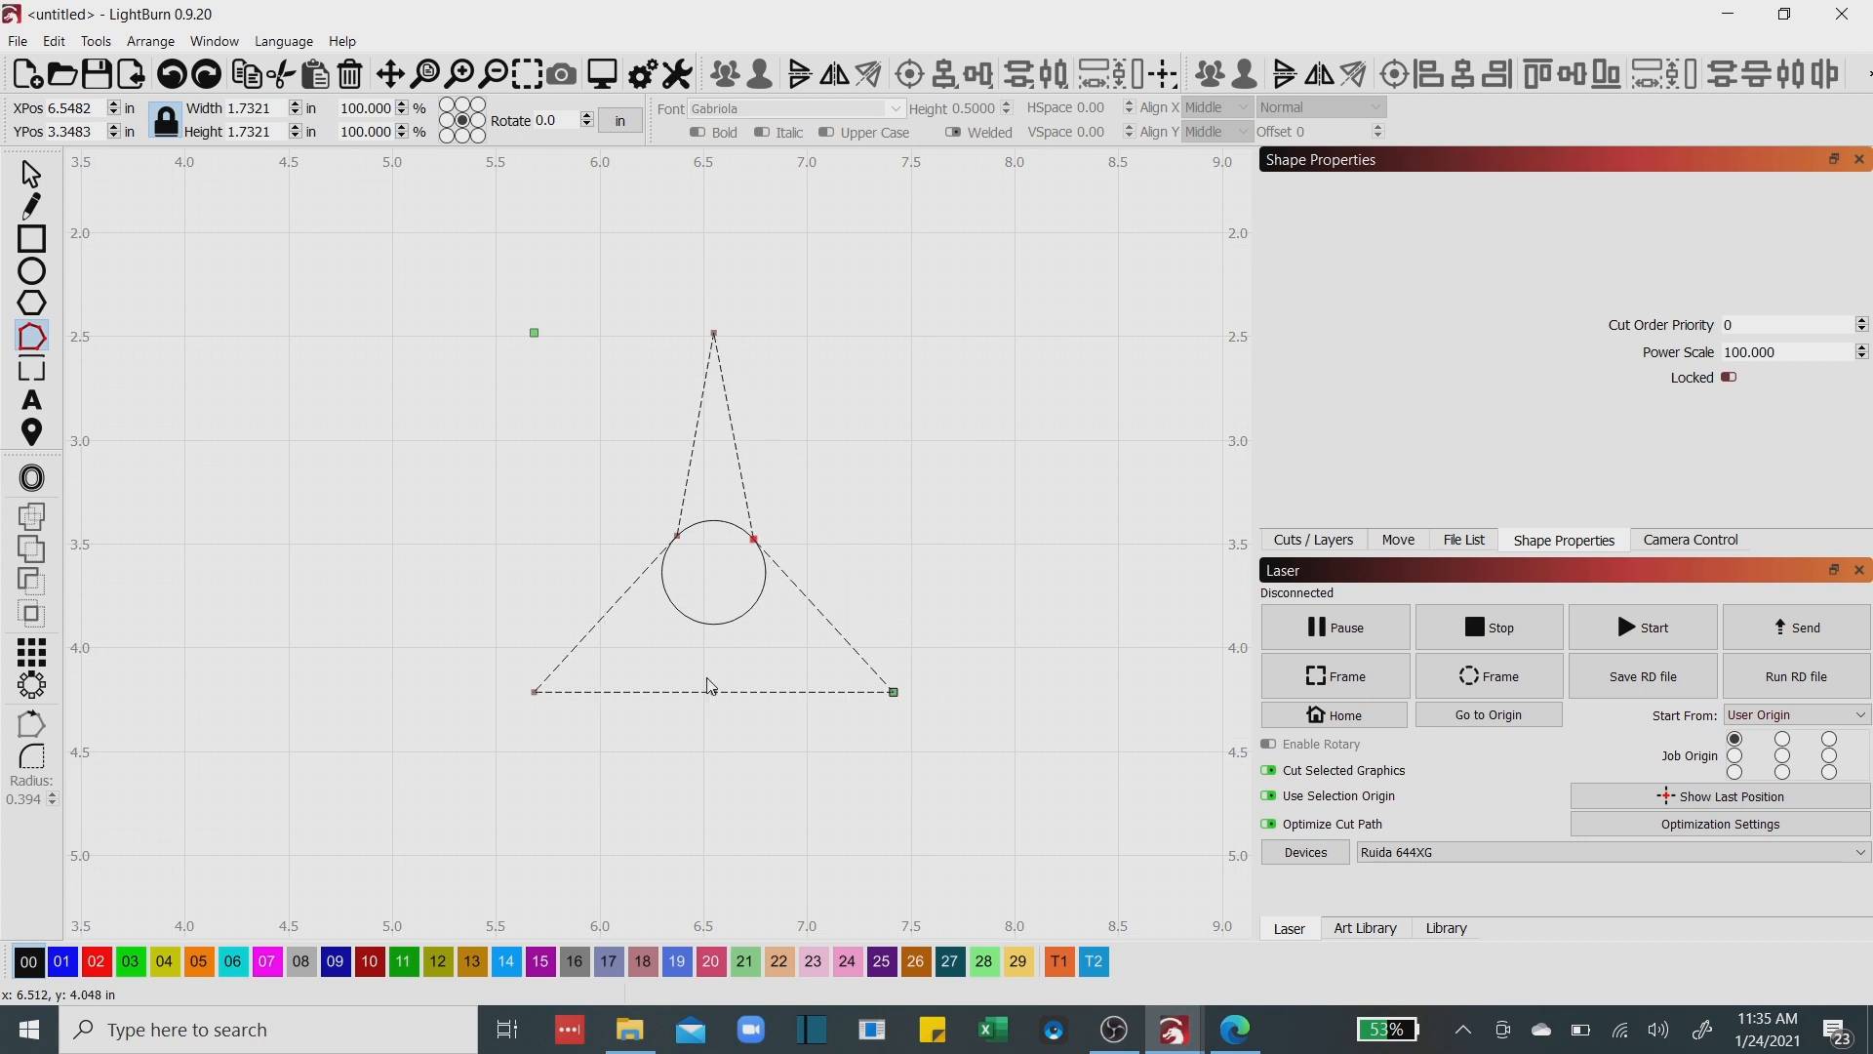
pyautogui.moveTo(708, 686); pyautogui.dragTo(713, 625)
# Fine-tune the two upper inner nodes so they sit level with each other on the circle's outline.
pyautogui.scroll(3, 717, 520)
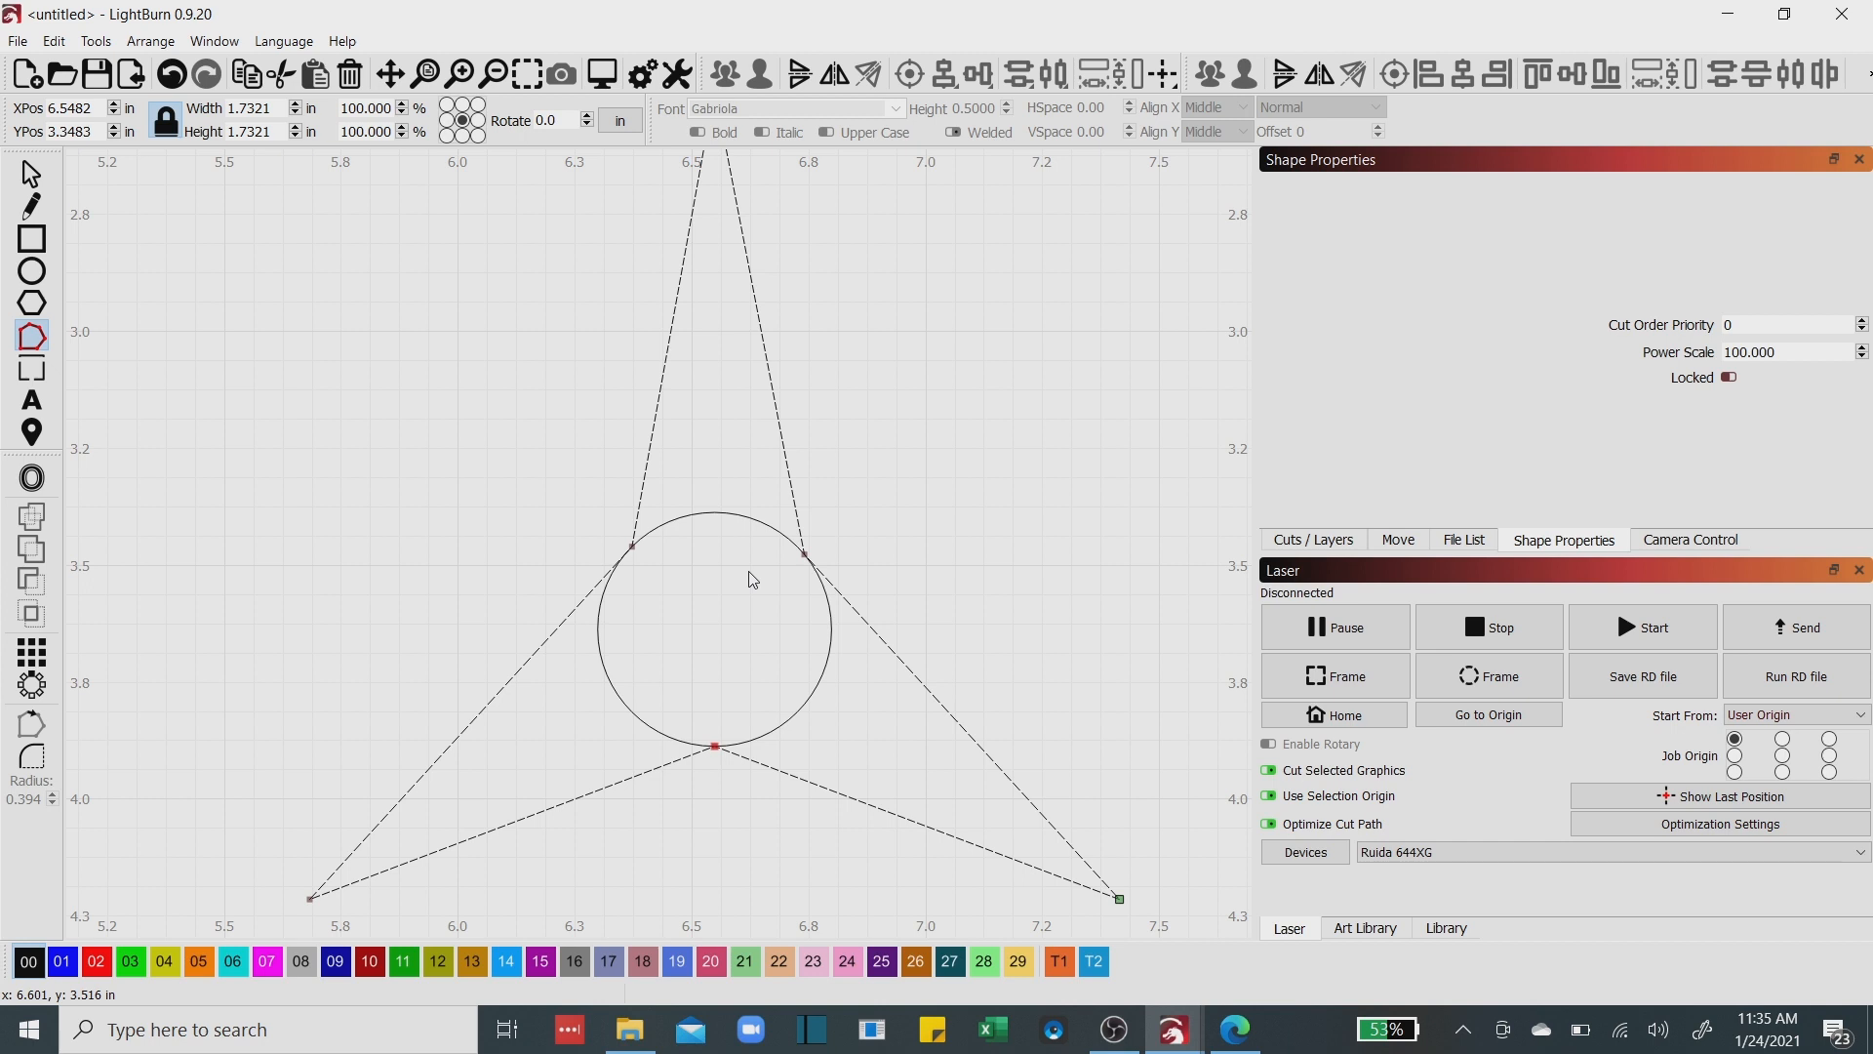
pyautogui.moveTo(753, 580); pyautogui.dragTo(665, 583)
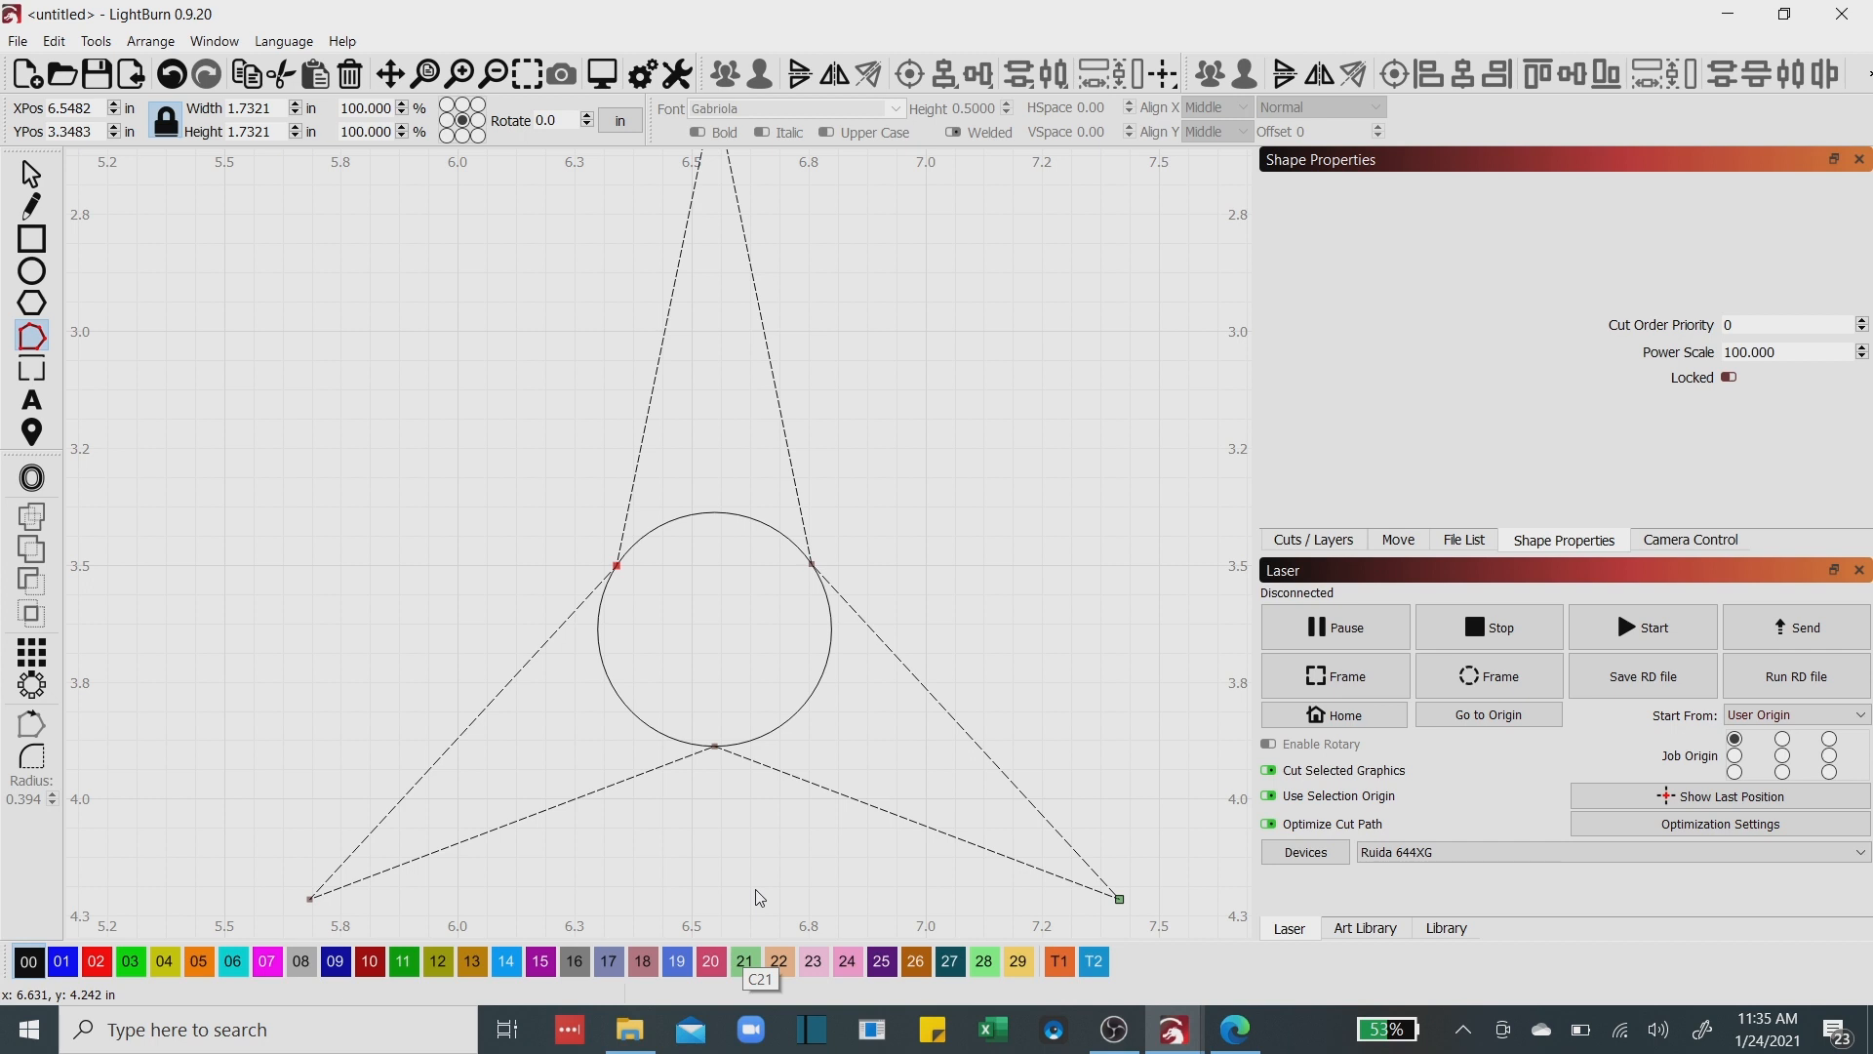
pyautogui.scroll(-1, 713, 588)
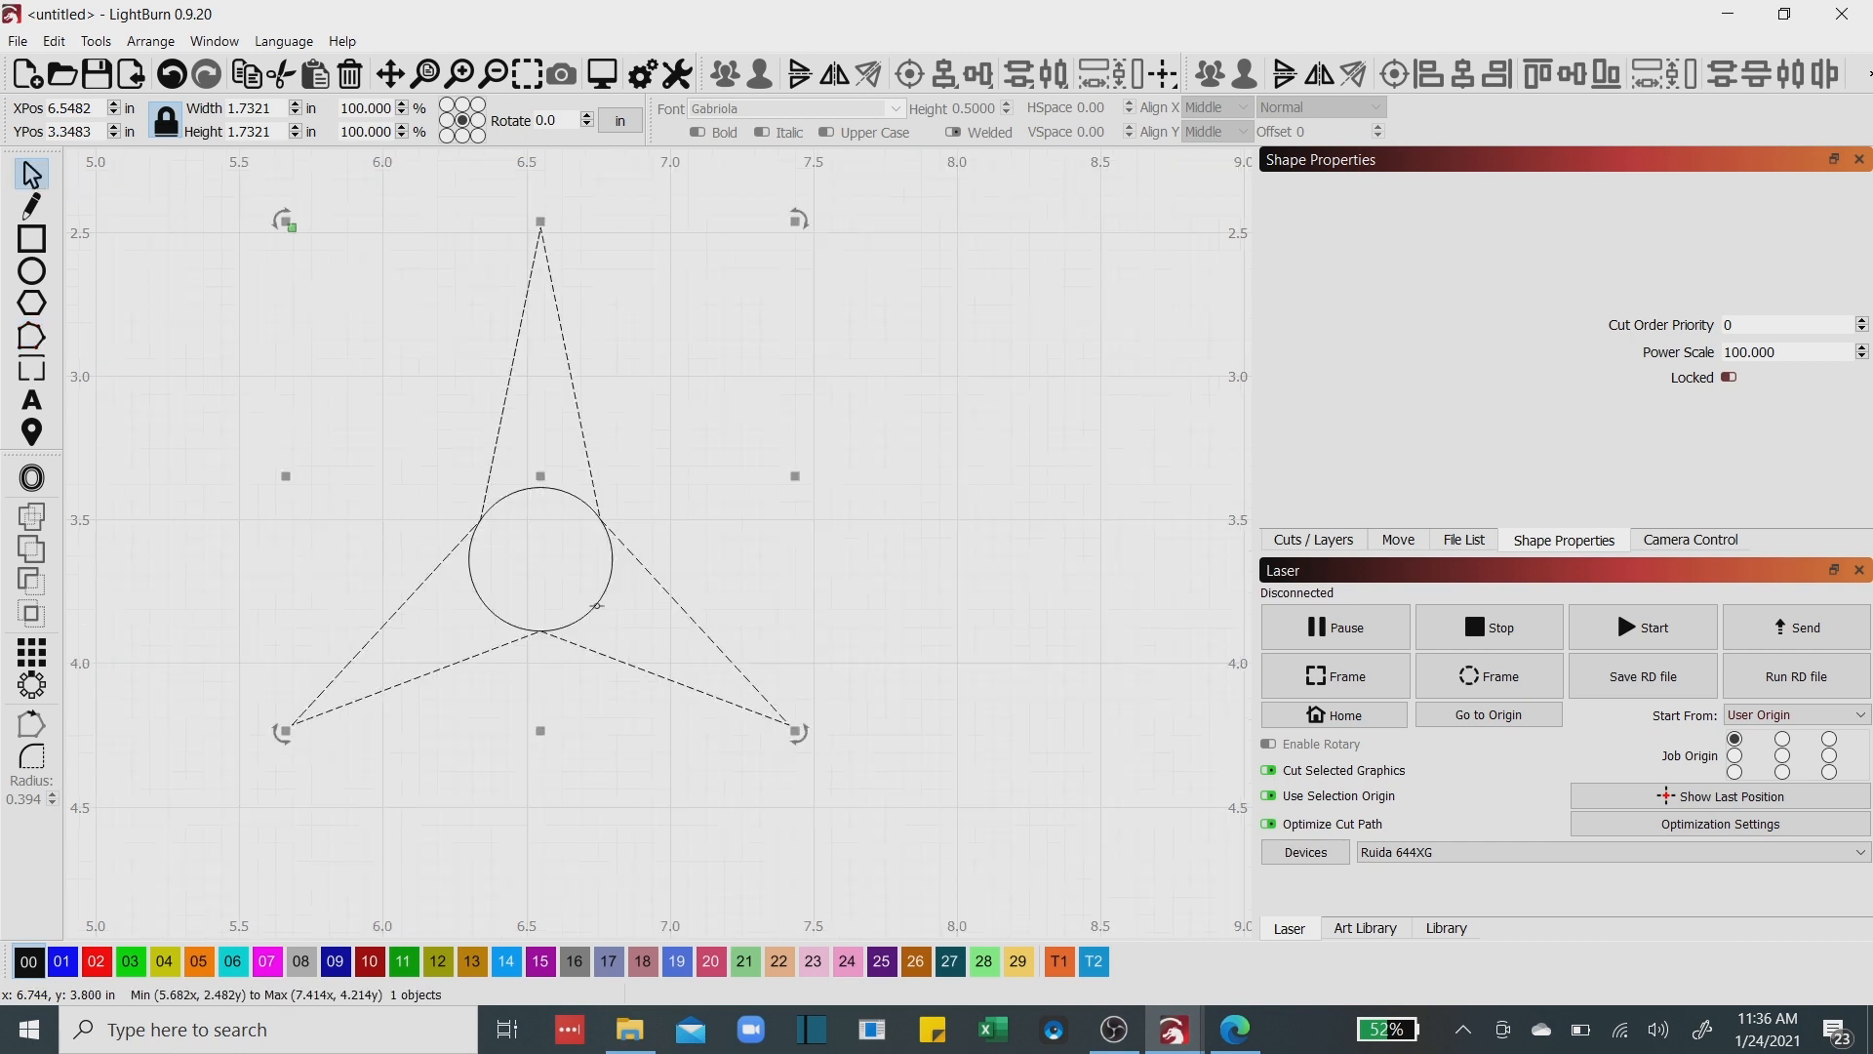
# Move the circle by its centre onto the lower-right point of the three-pointed shape.
pyautogui.click(597, 604)
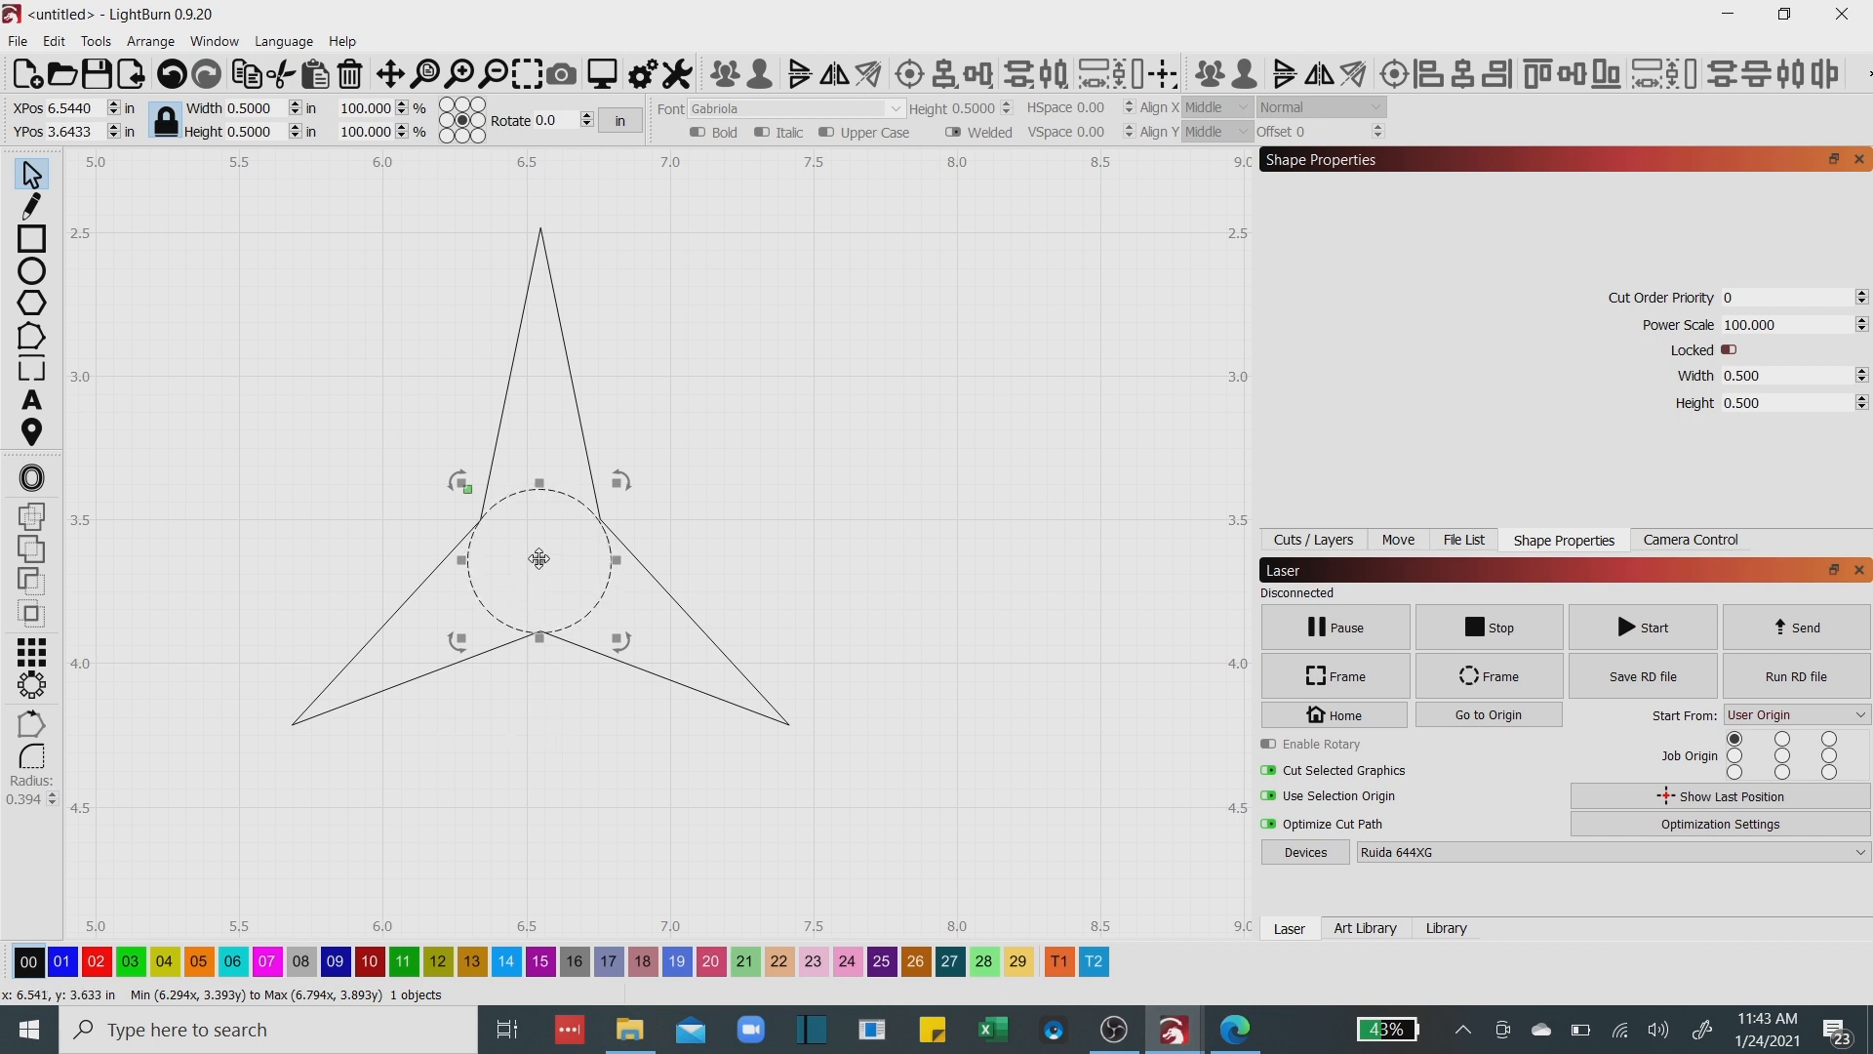
pyautogui.moveTo(540, 558); pyautogui.dragTo(783, 724)
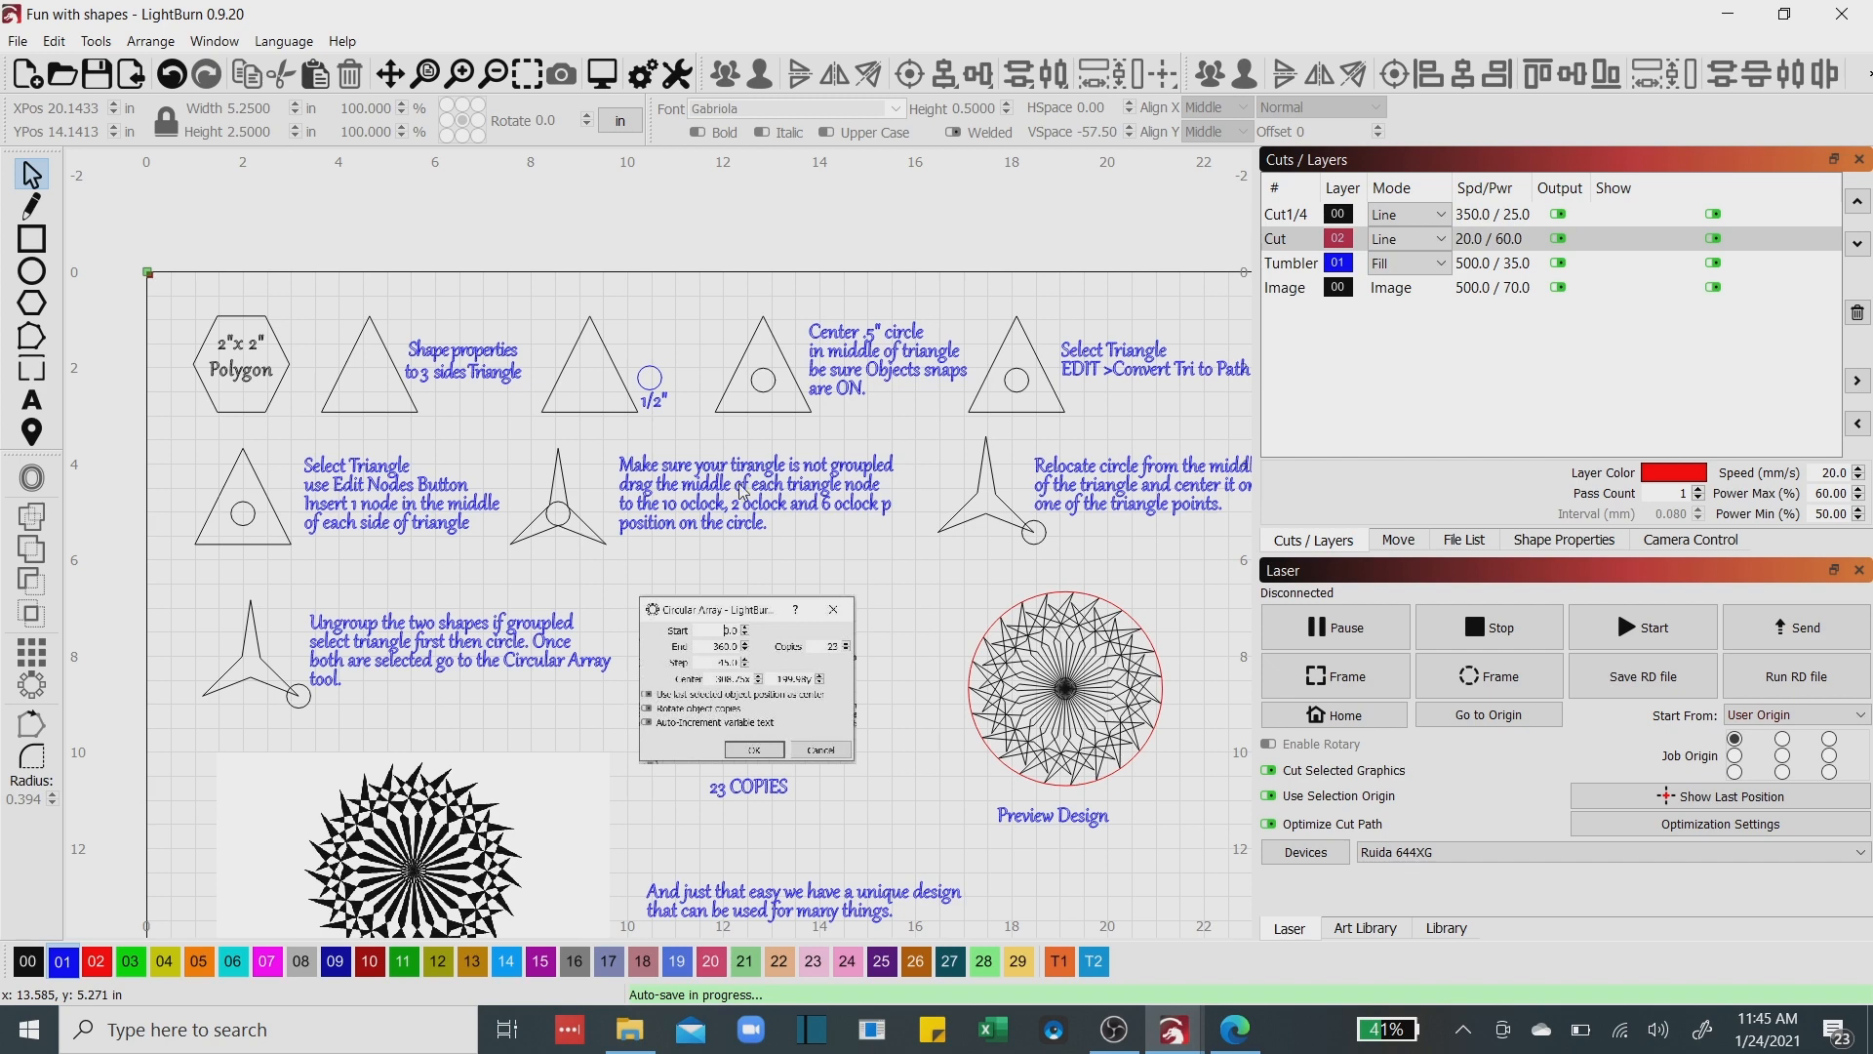
# Review the instruction sheet's notes on relocating the circle, the order of selecting the shapes, and the Circular Array settings.
pyautogui.scroll(-1, 796, 514)
pyautogui.scroll(1, 800, 529)
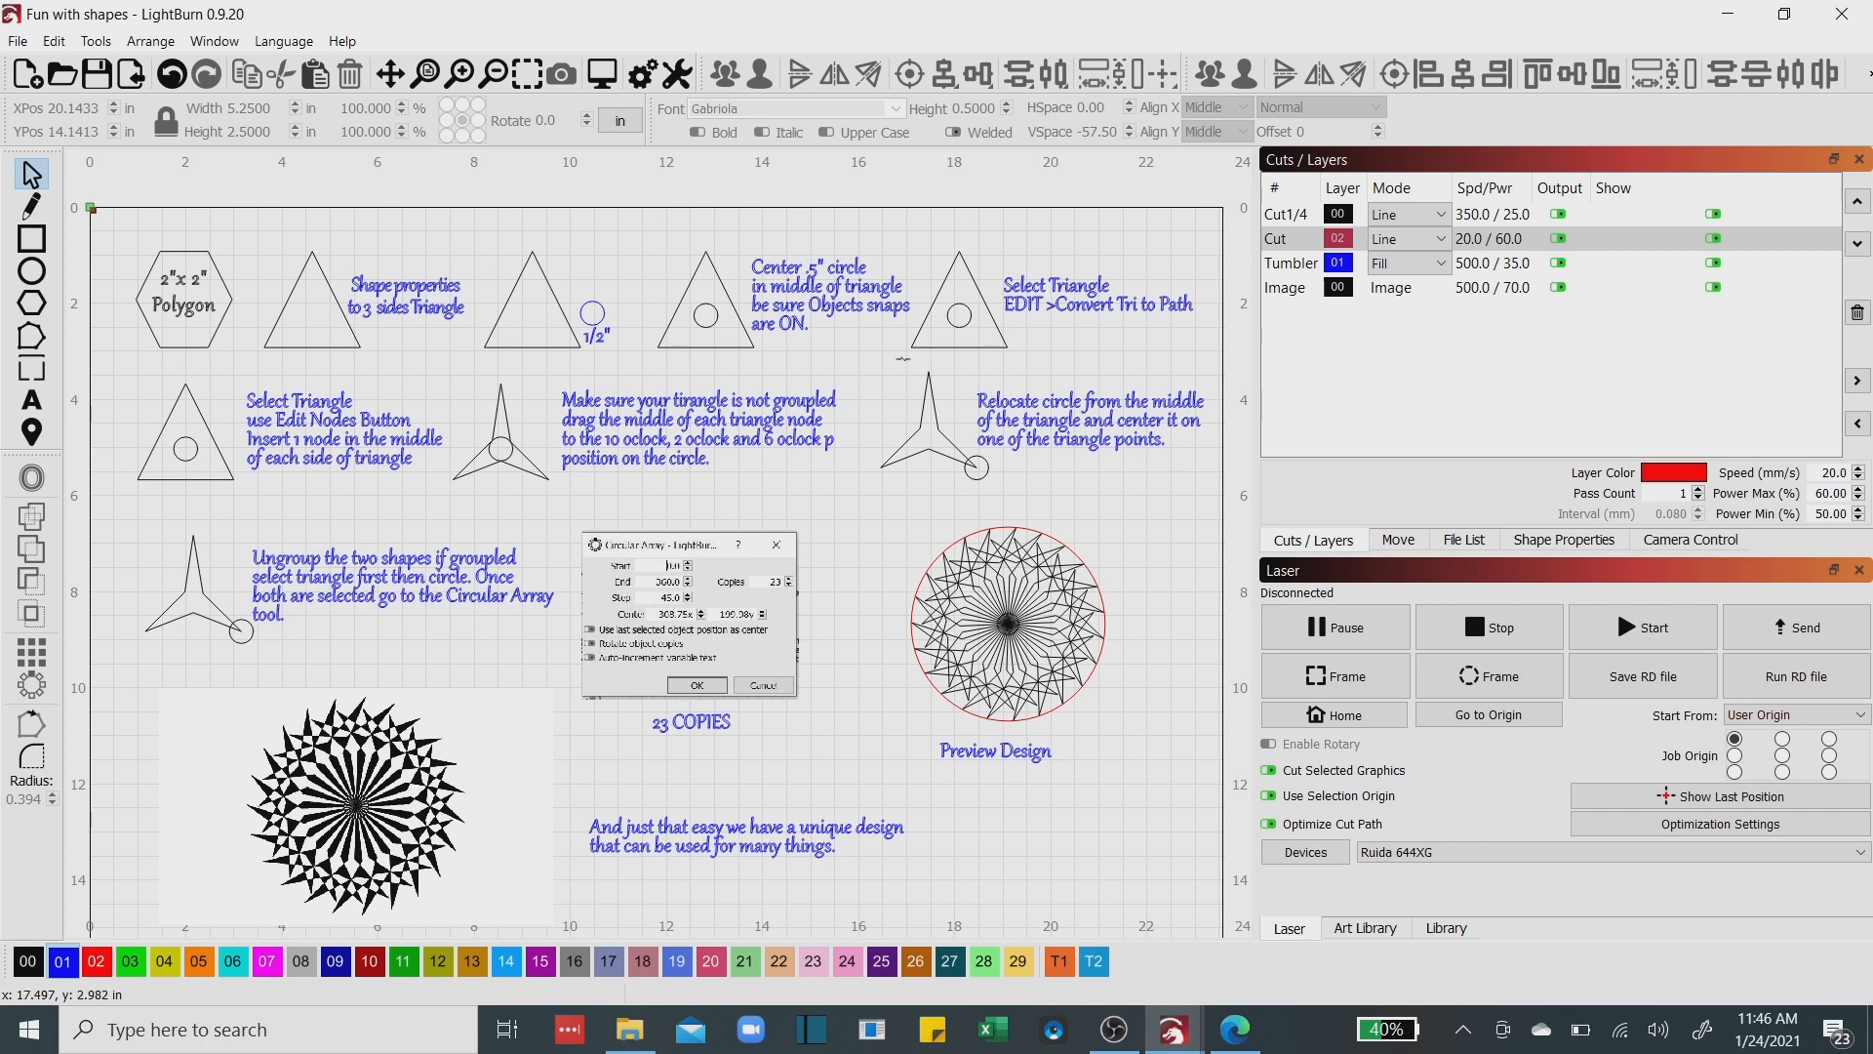
pyautogui.scroll(3, 923, 417)
pyautogui.scroll(1, 939, 436)
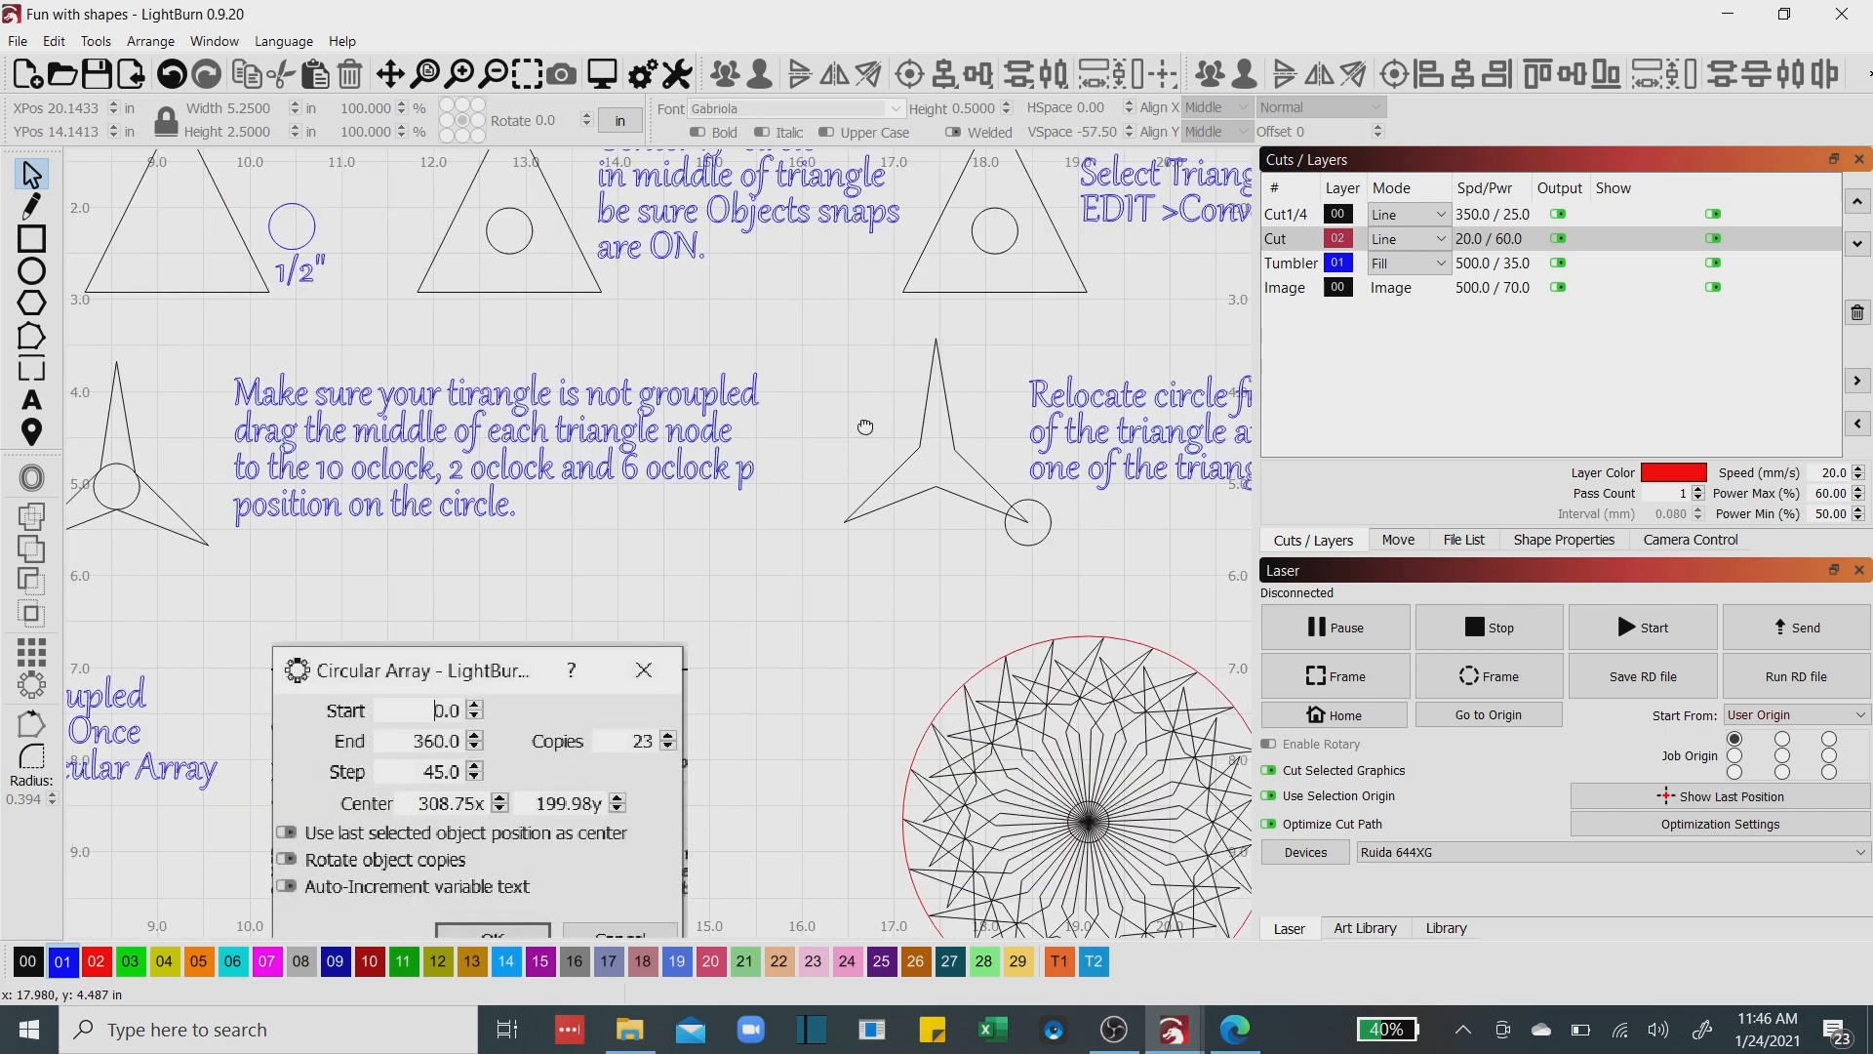
pyautogui.moveTo(864, 426); pyautogui.dragTo(586, 441)
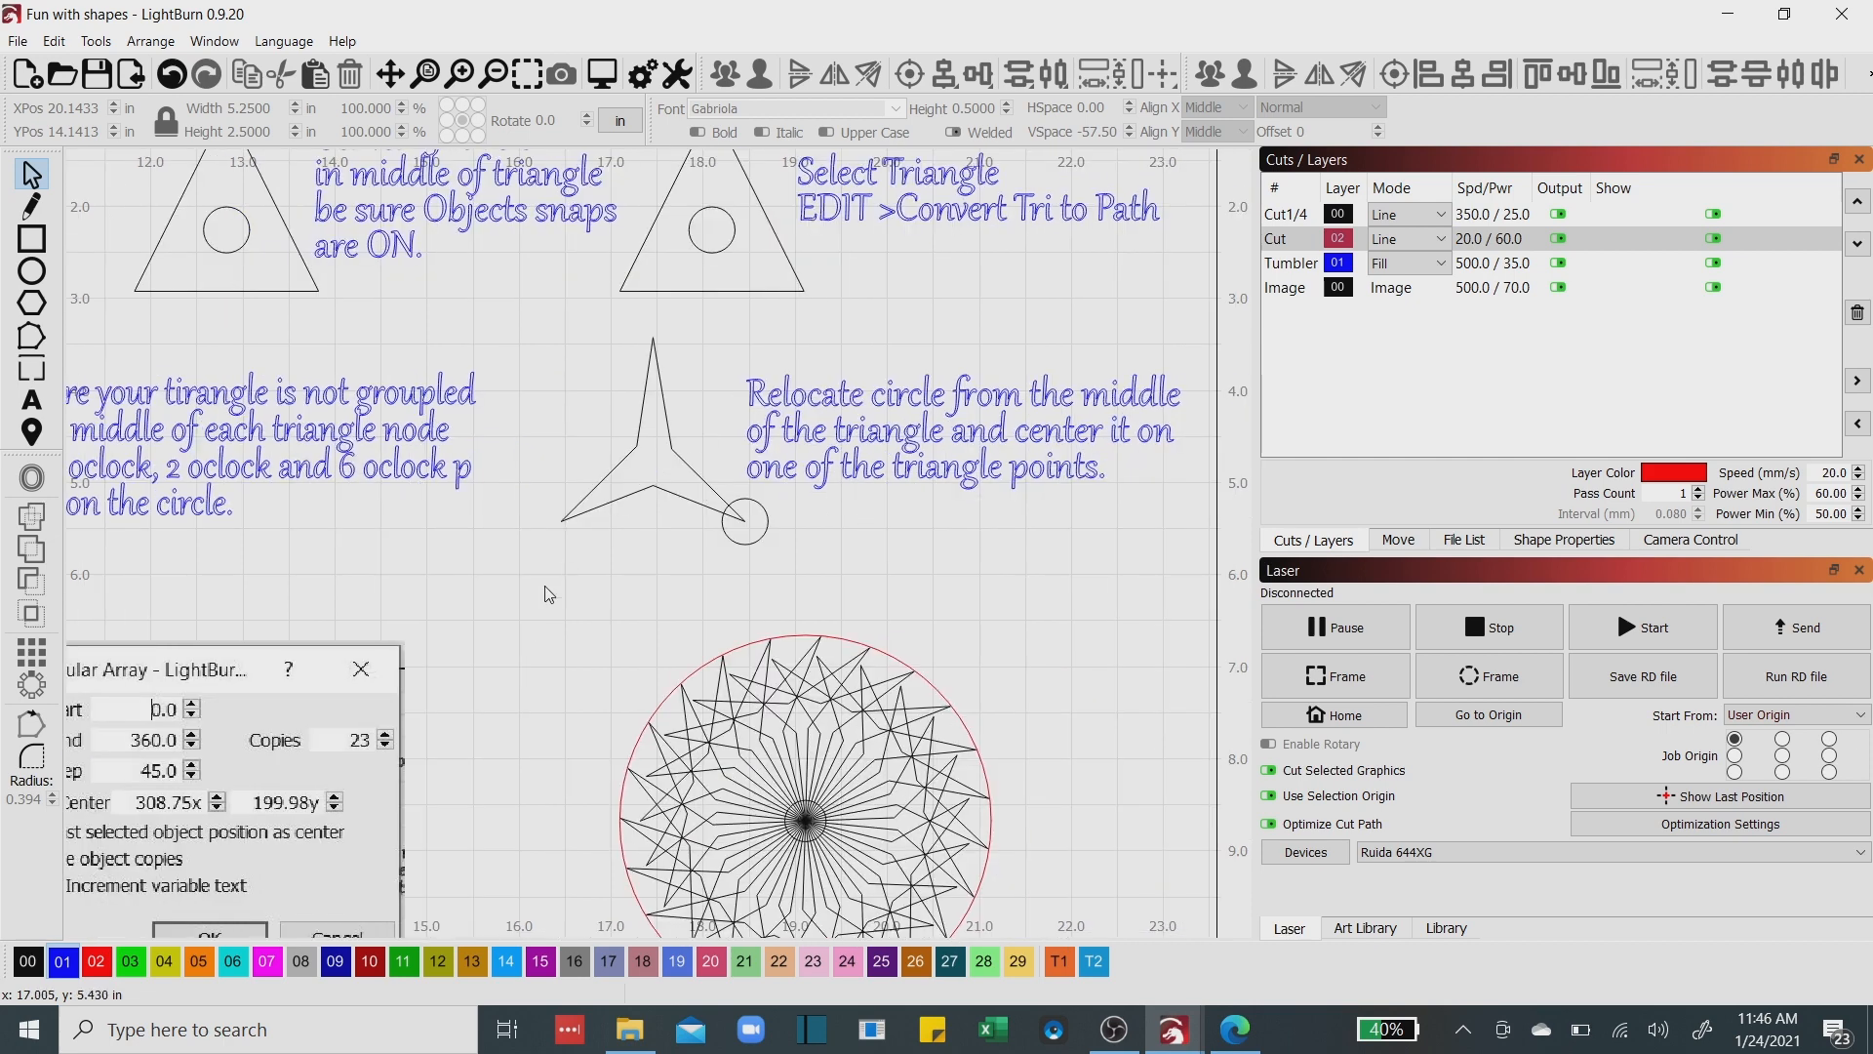
pyautogui.moveTo(549, 594); pyautogui.dragTo(1030, 417)
pyautogui.moveTo(792, 366); pyautogui.dragTo(1083, 226)
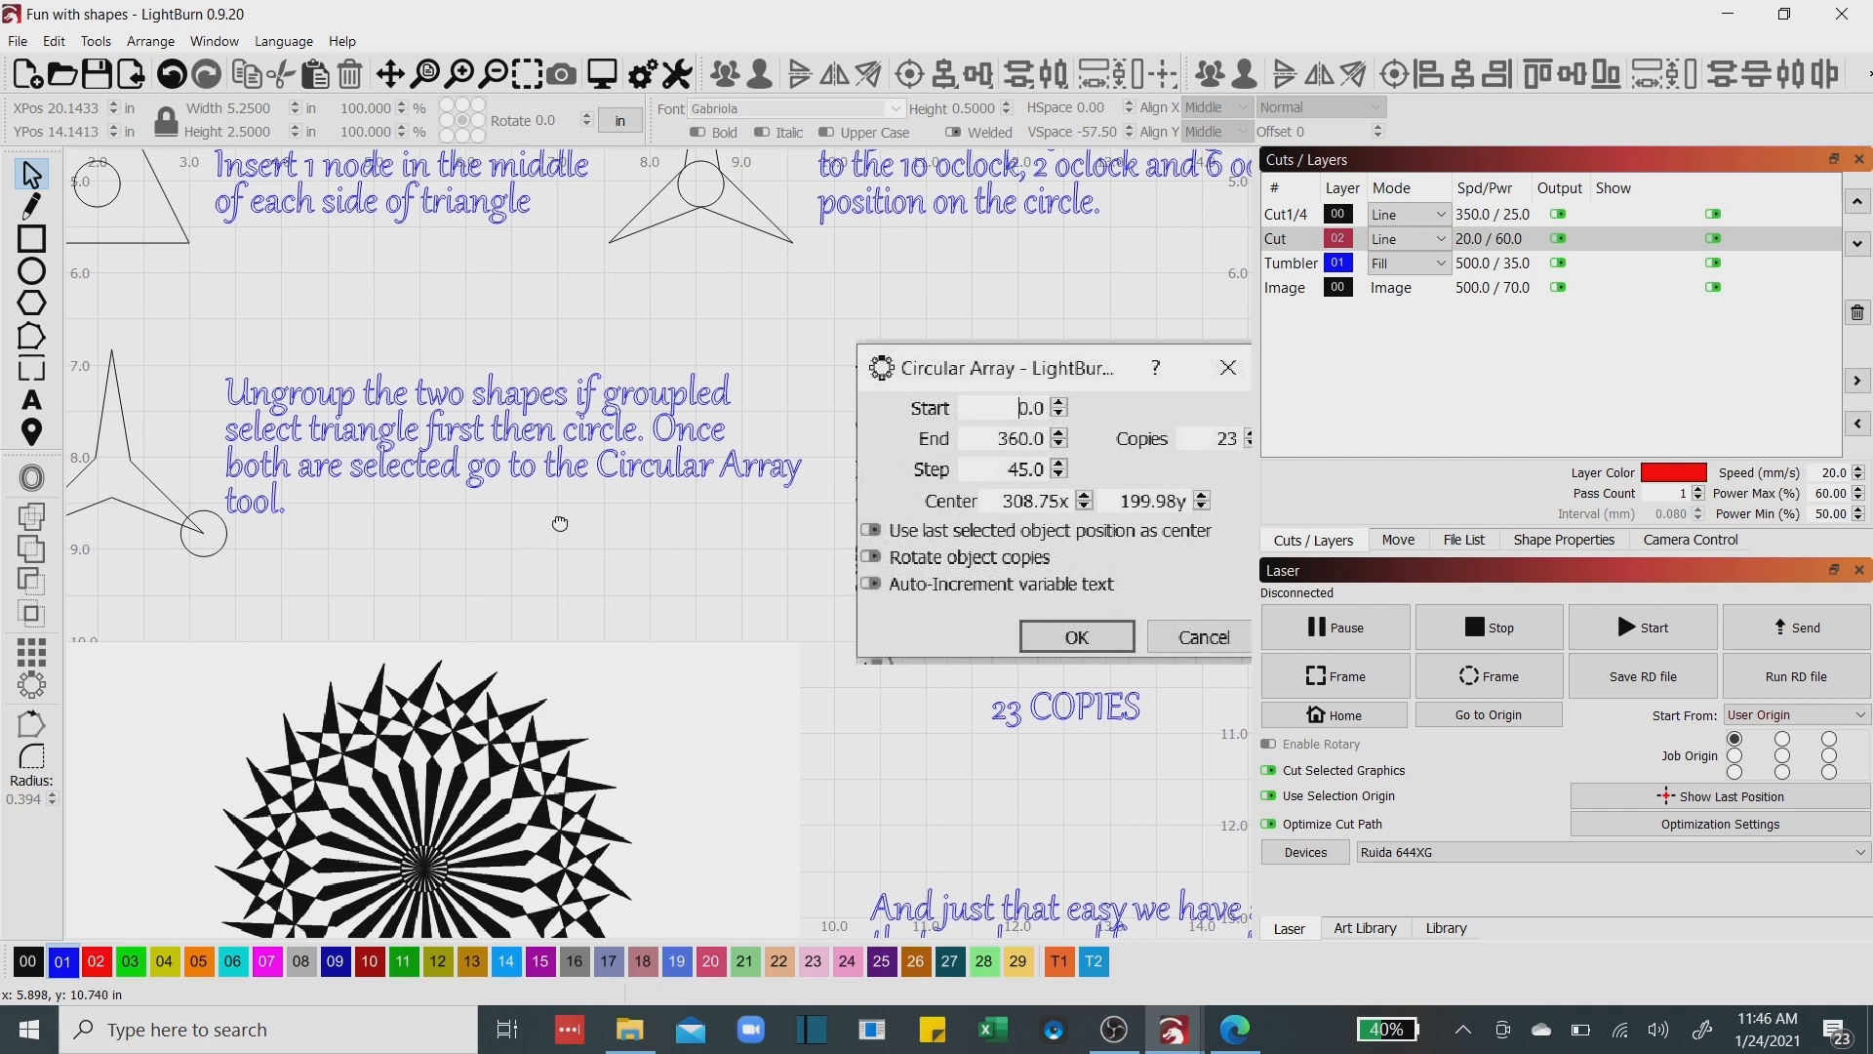
pyautogui.moveTo(560, 524); pyautogui.dragTo(708, 273)
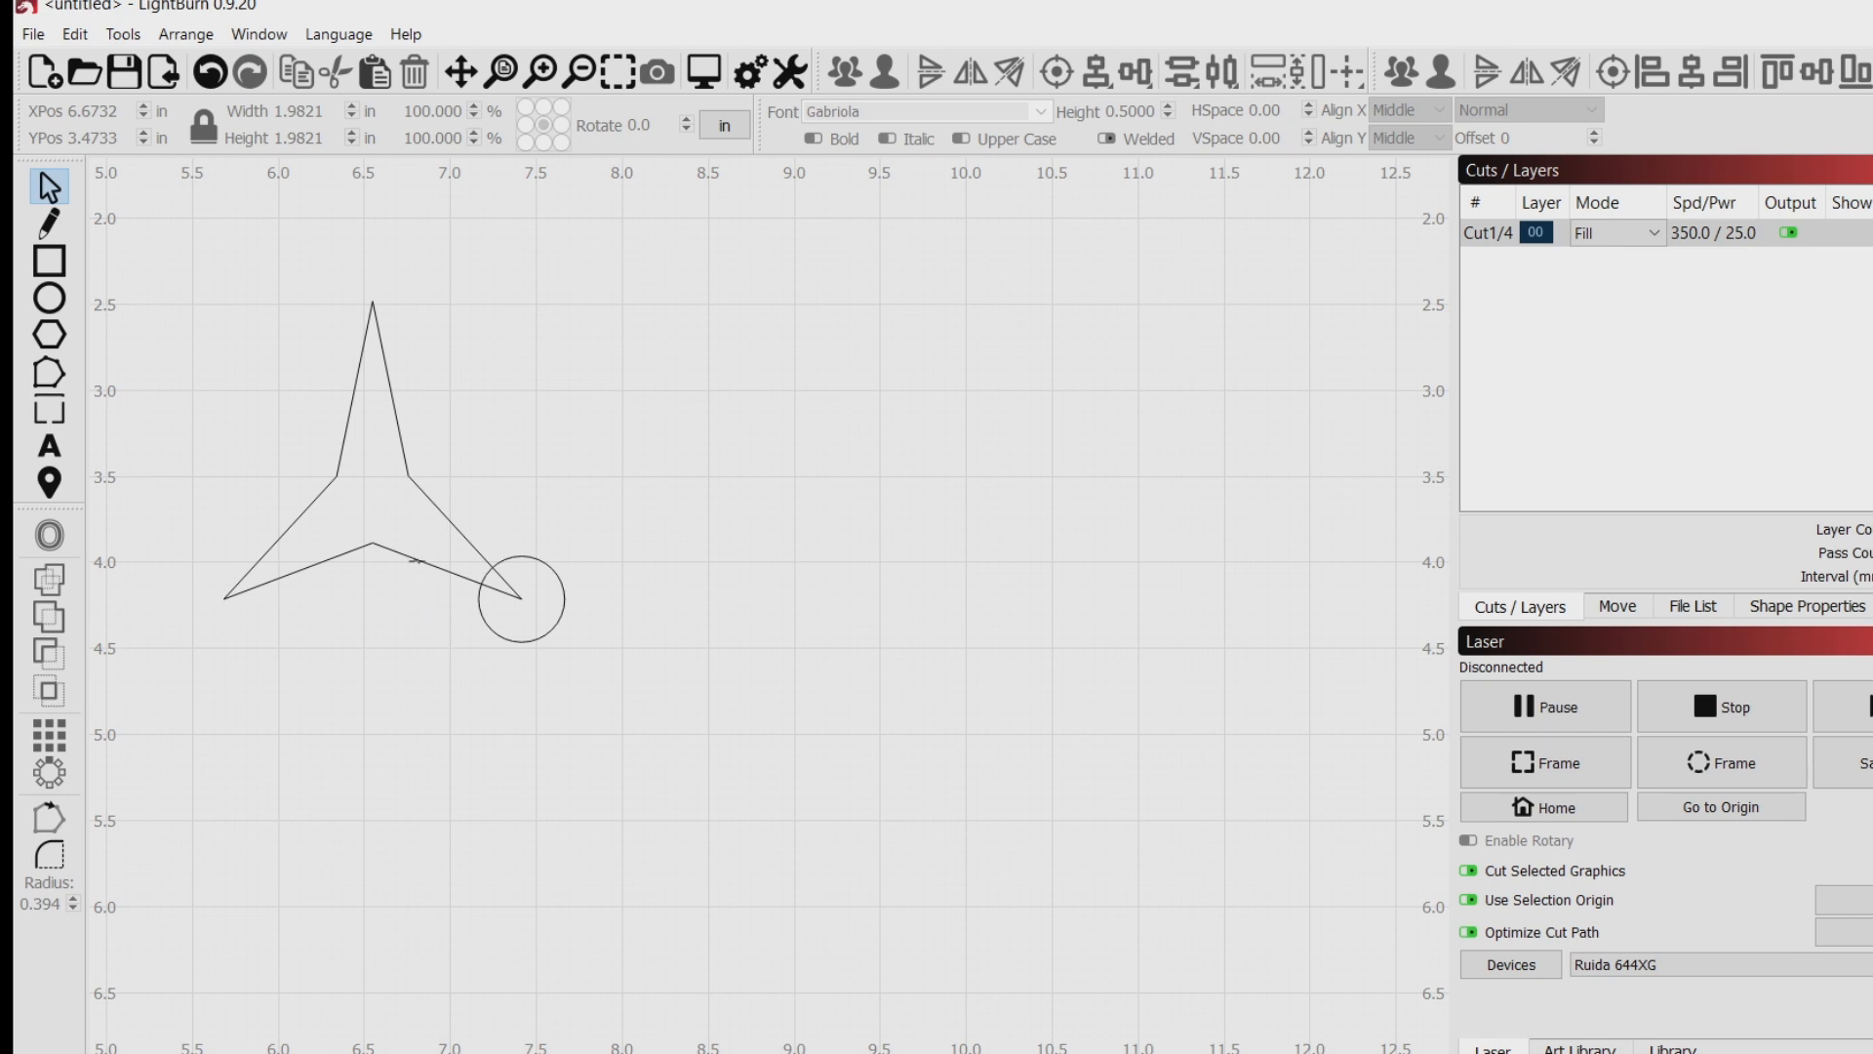
# Select the three-pointed shape first and the circle last, and start a Circular Array with them.
pyautogui.click(417, 560)
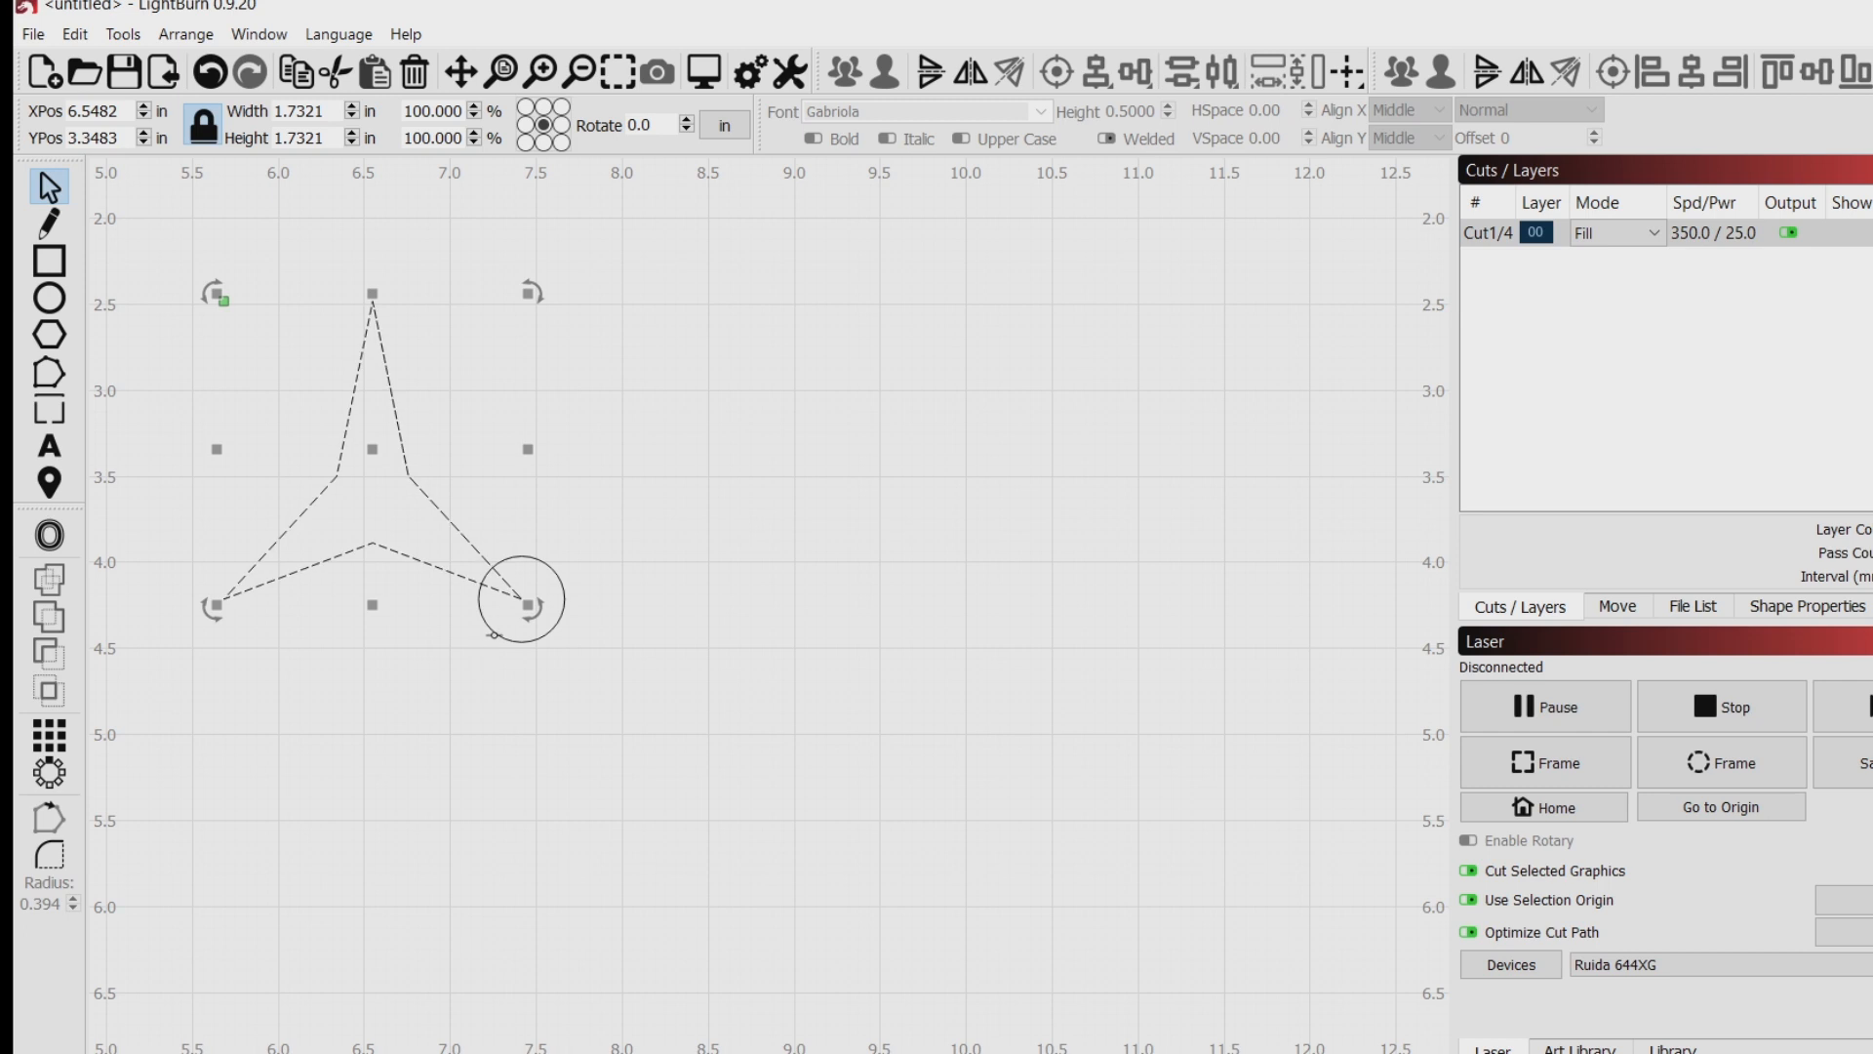
pyautogui.keyDown('shift'); pyautogui.click(494, 634); pyautogui.keyUp('shift')
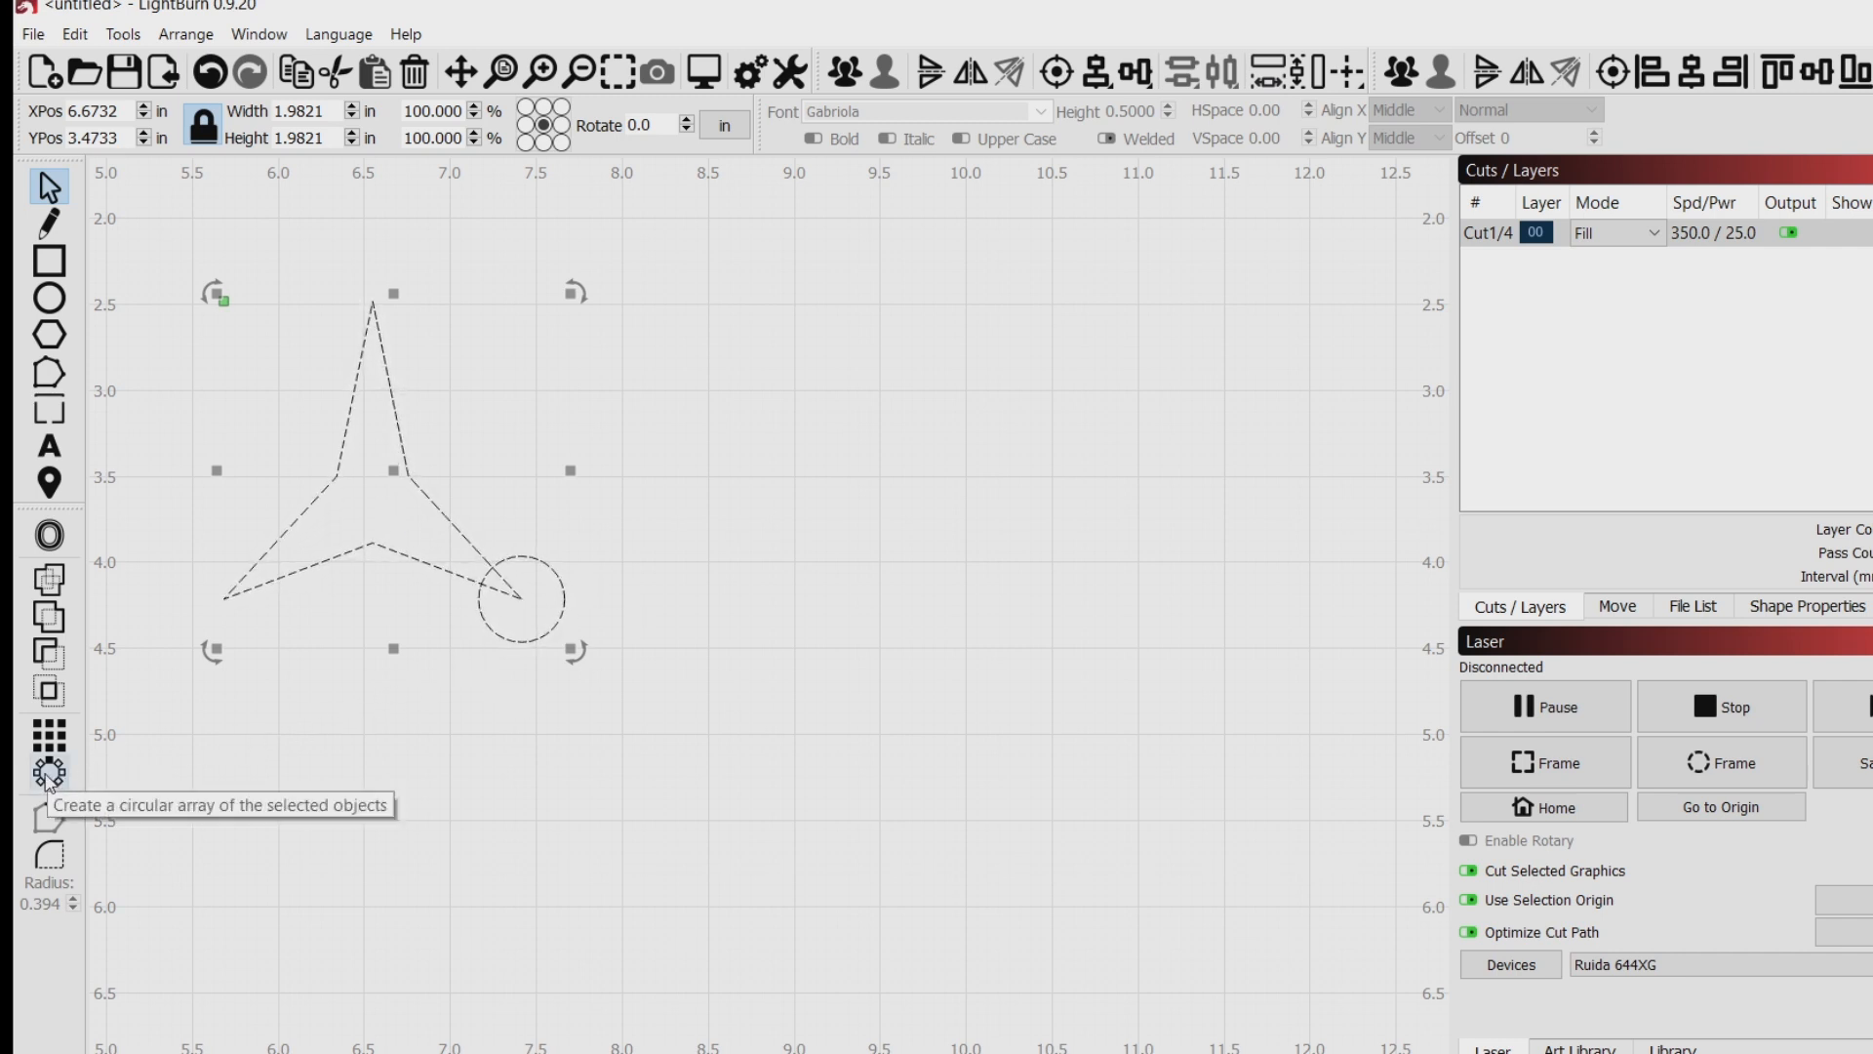
pyautogui.click(49, 774)
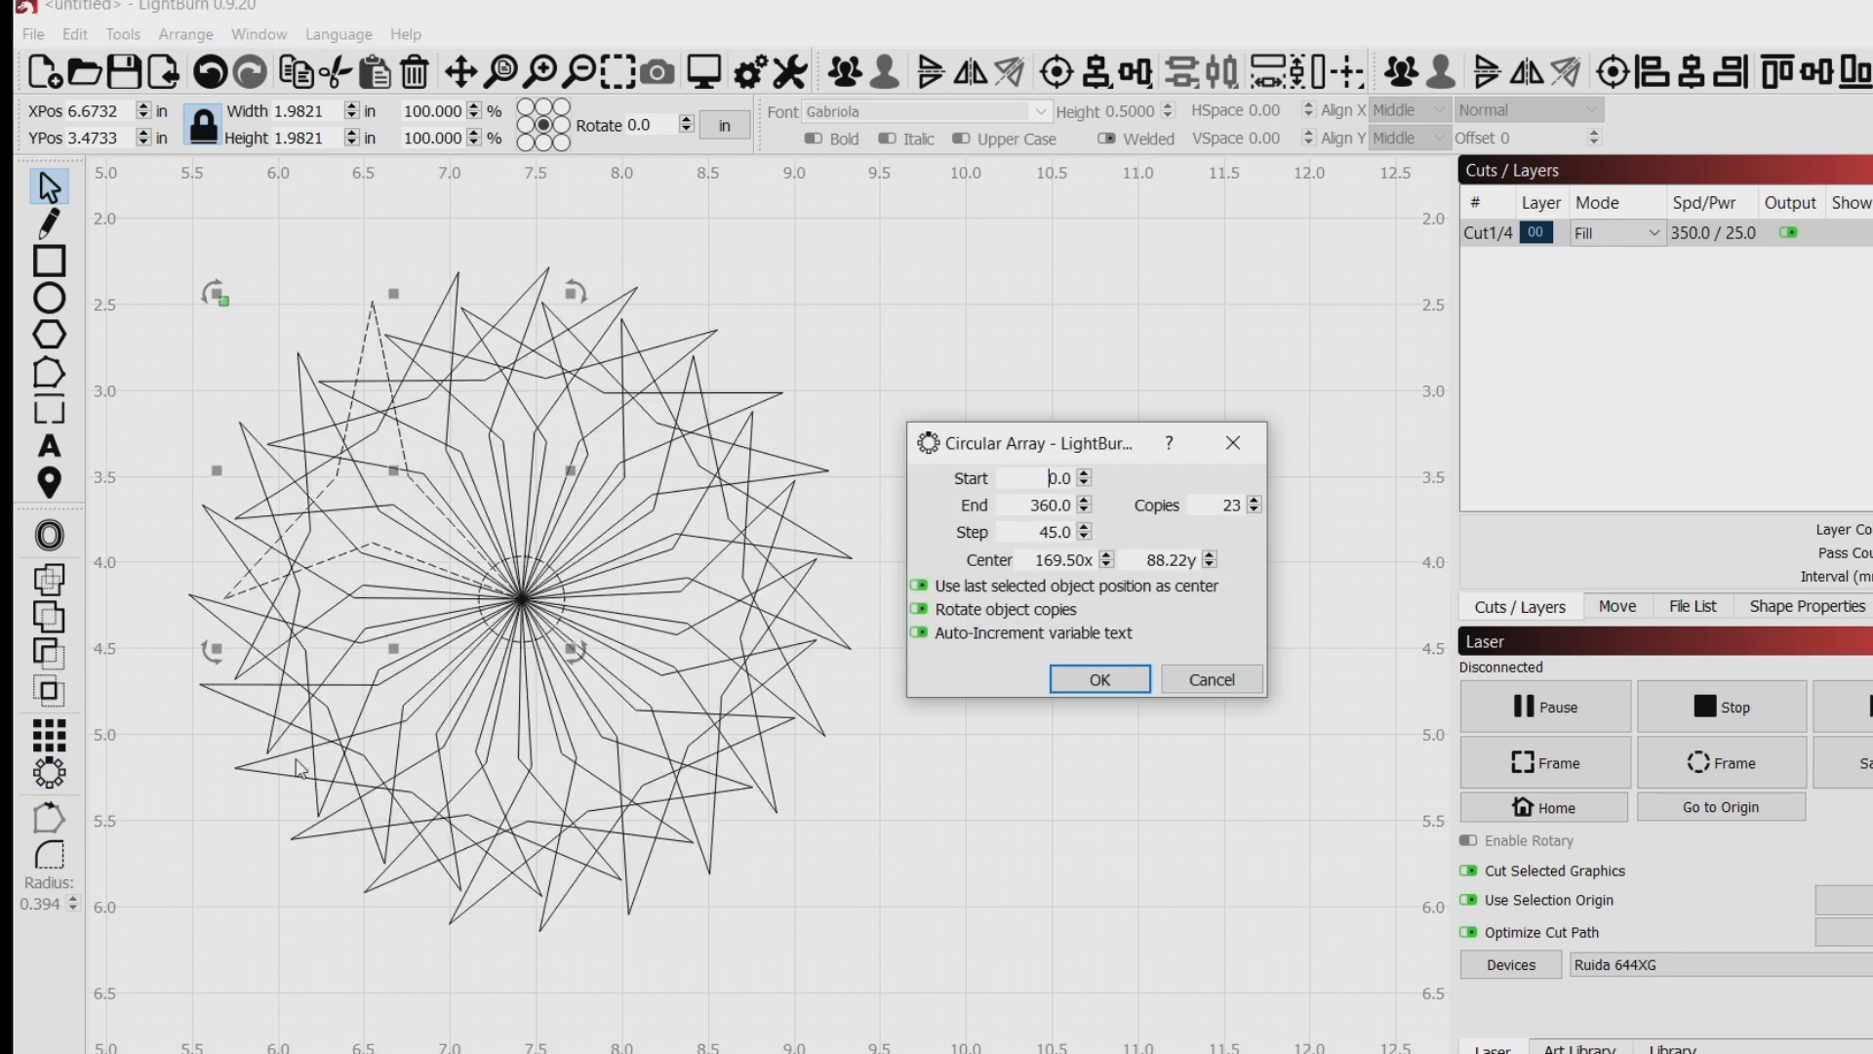
pyautogui.moveTo(1050, 444); pyautogui.dragTo(1147, 470)
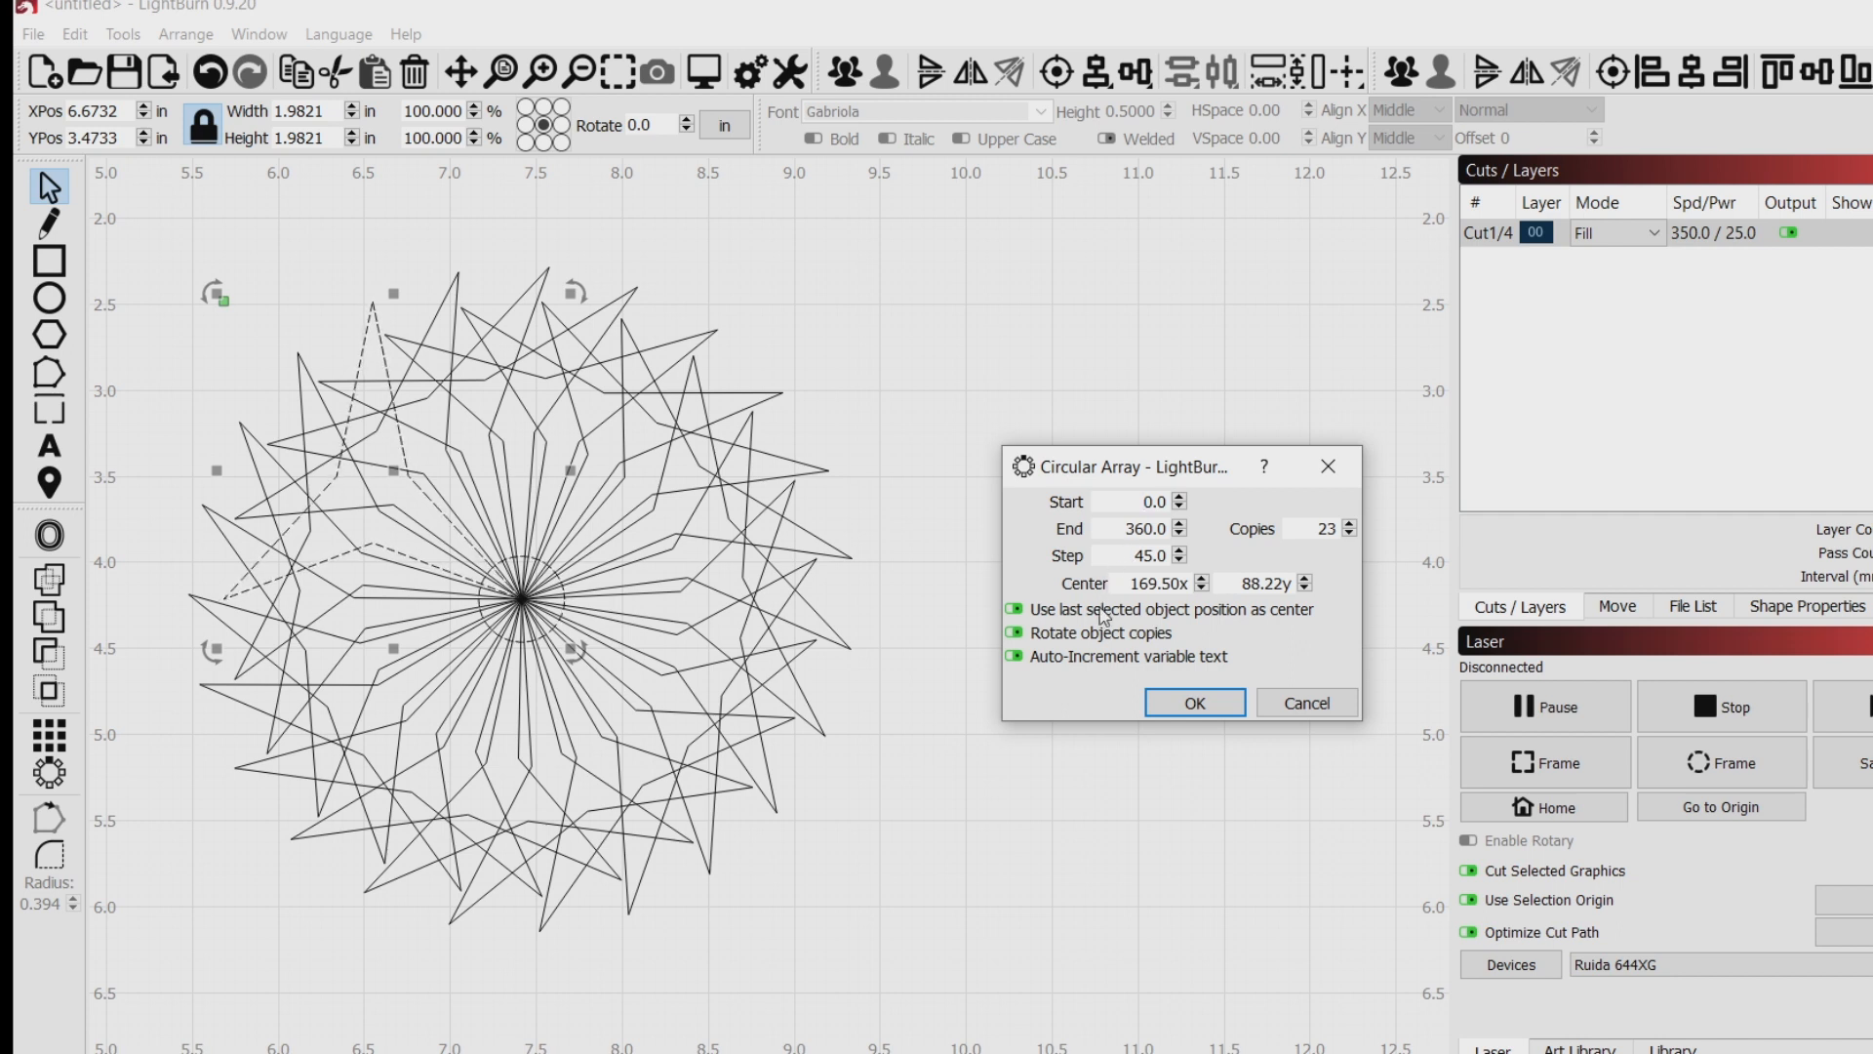
# Lower the number of array copies to 9 to preview a sparser pattern.
pyautogui.click(1349, 534)
pyautogui.click(1349, 534)
pyautogui.click(1350, 535)
pyautogui.click(1349, 535)
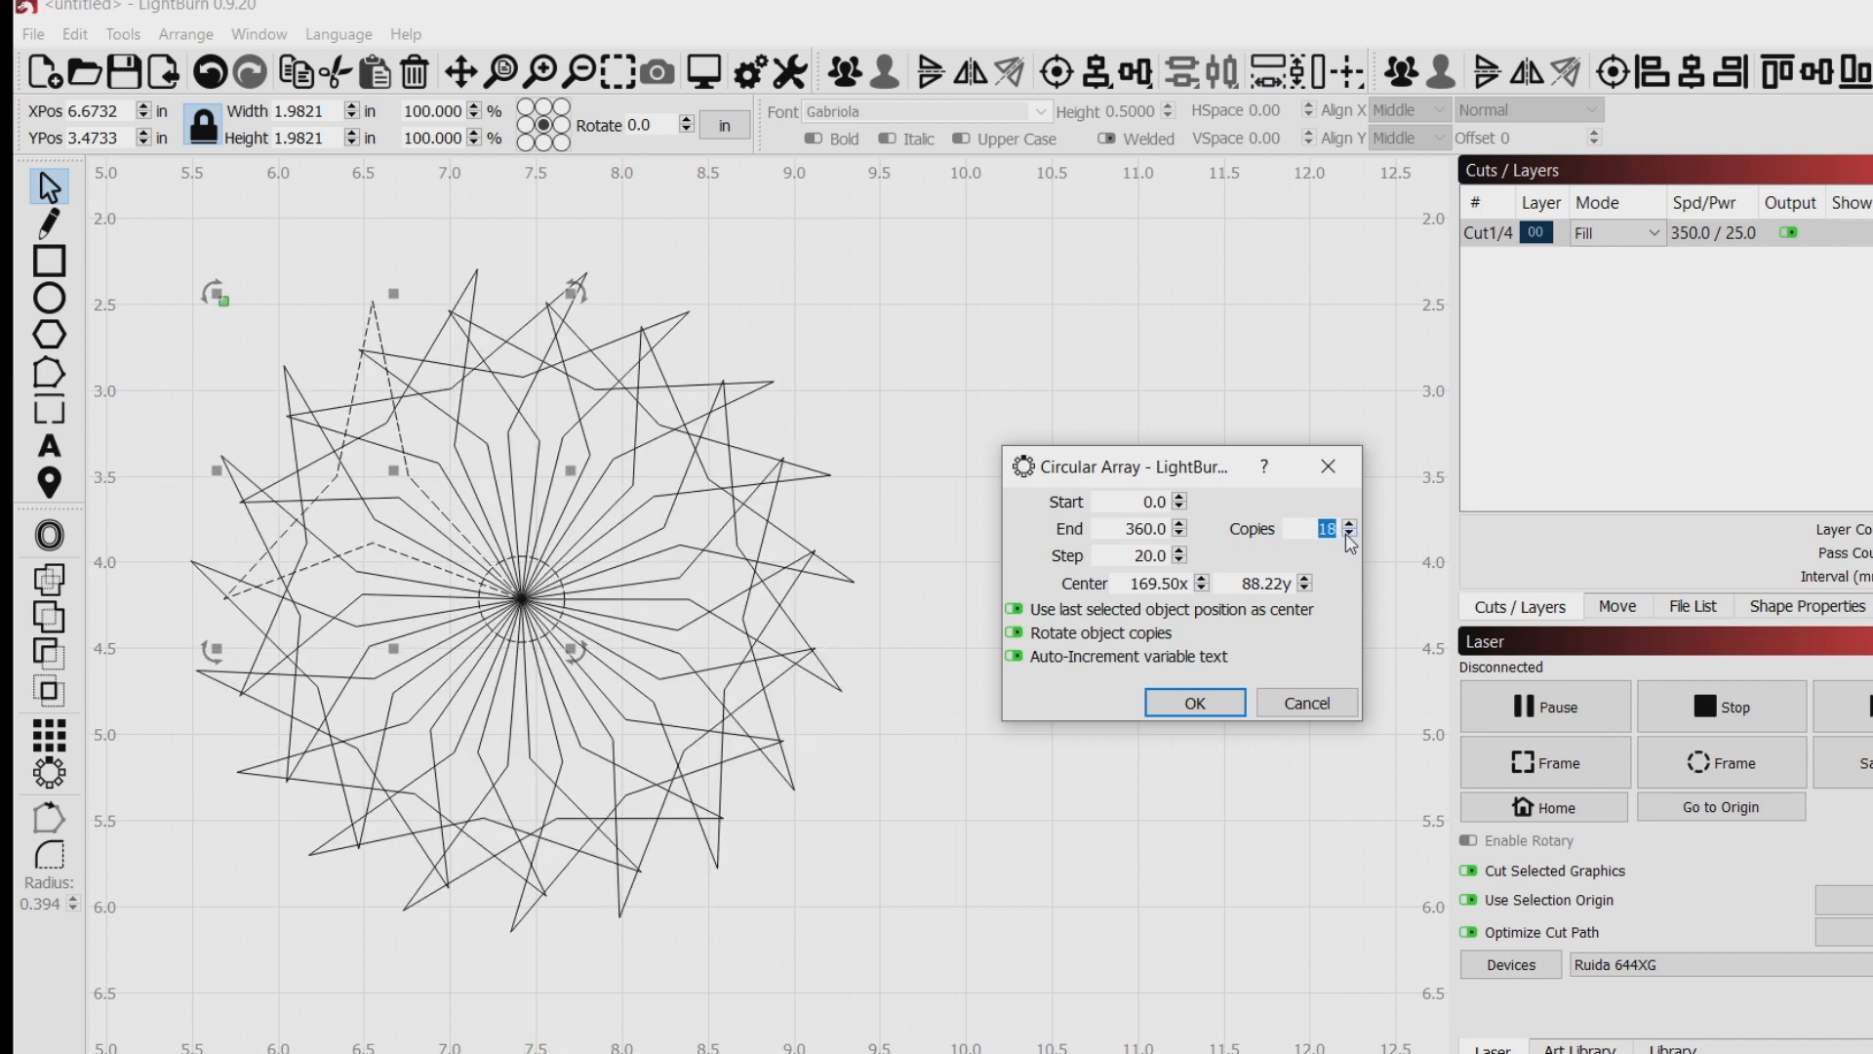
pyautogui.click(1349, 535)
pyautogui.click(1350, 535)
pyautogui.click(1350, 535)
pyautogui.click(1349, 534)
pyautogui.click(1349, 534)
pyautogui.click(1349, 535)
pyautogui.click(1349, 534)
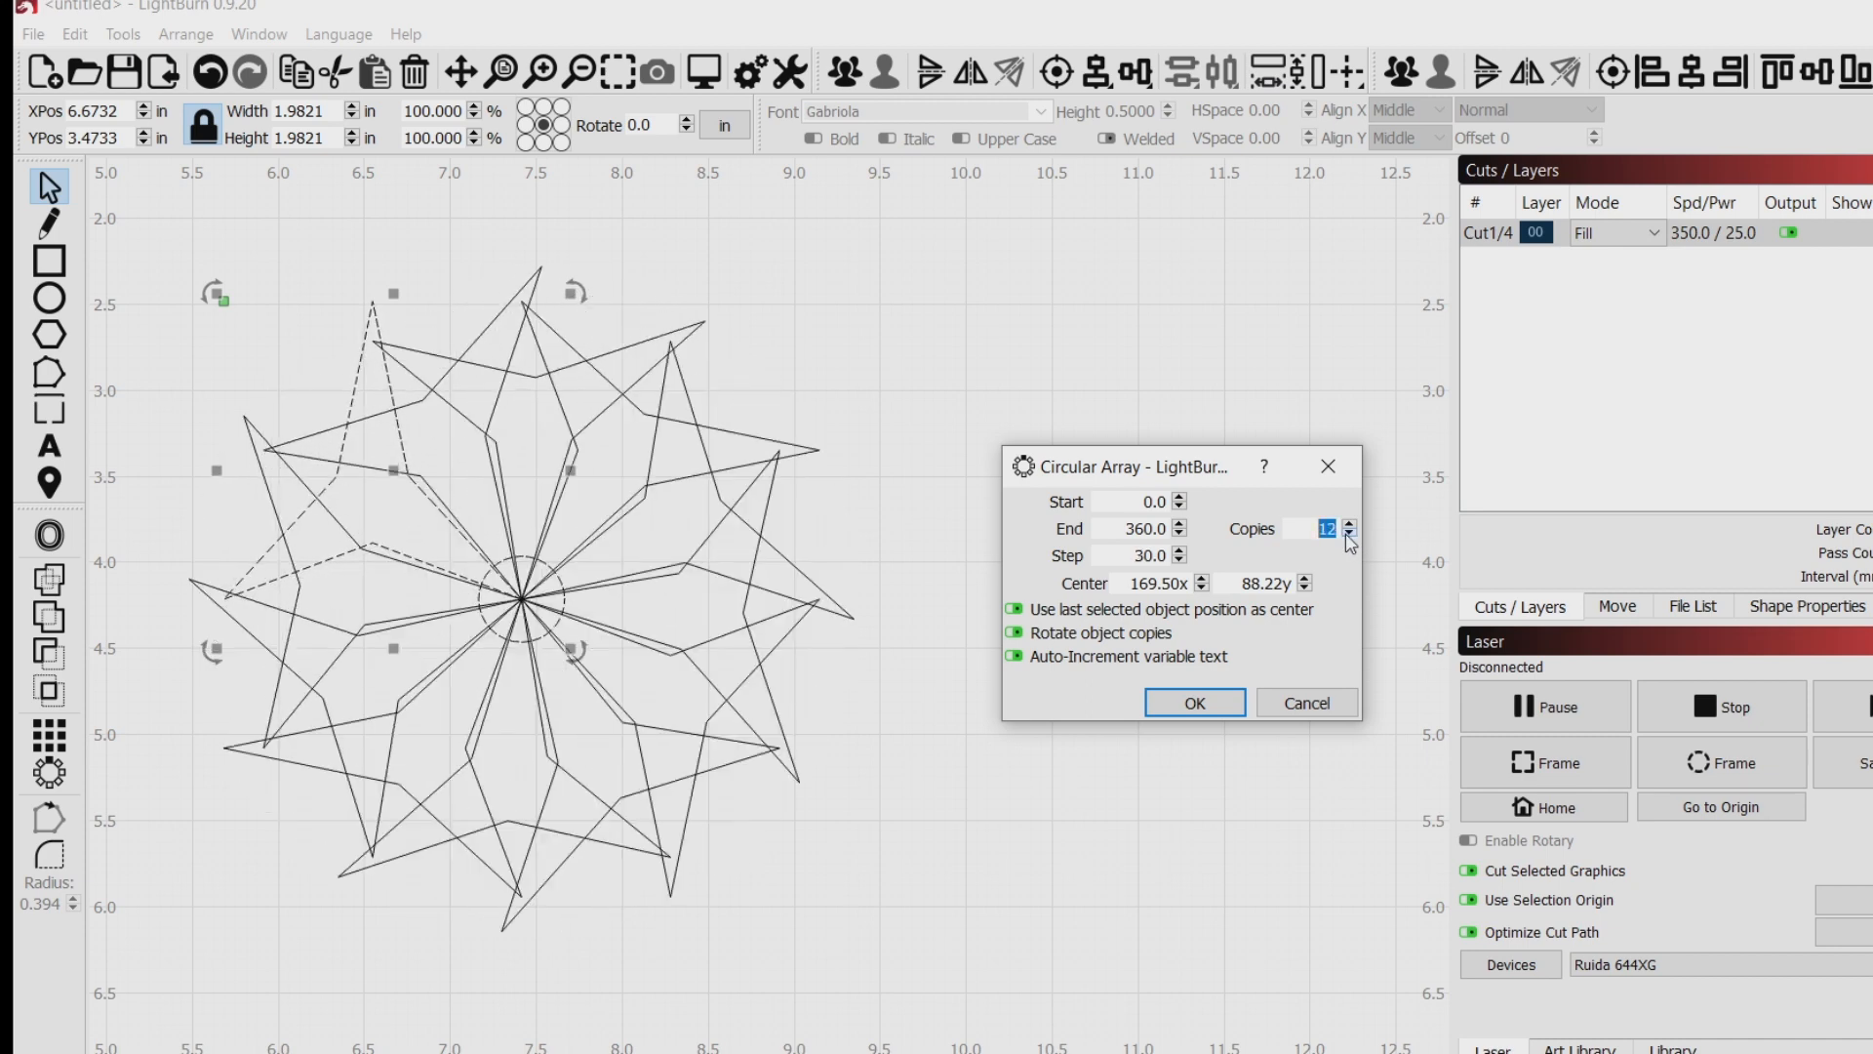
pyautogui.click(1350, 534)
pyautogui.click(1350, 535)
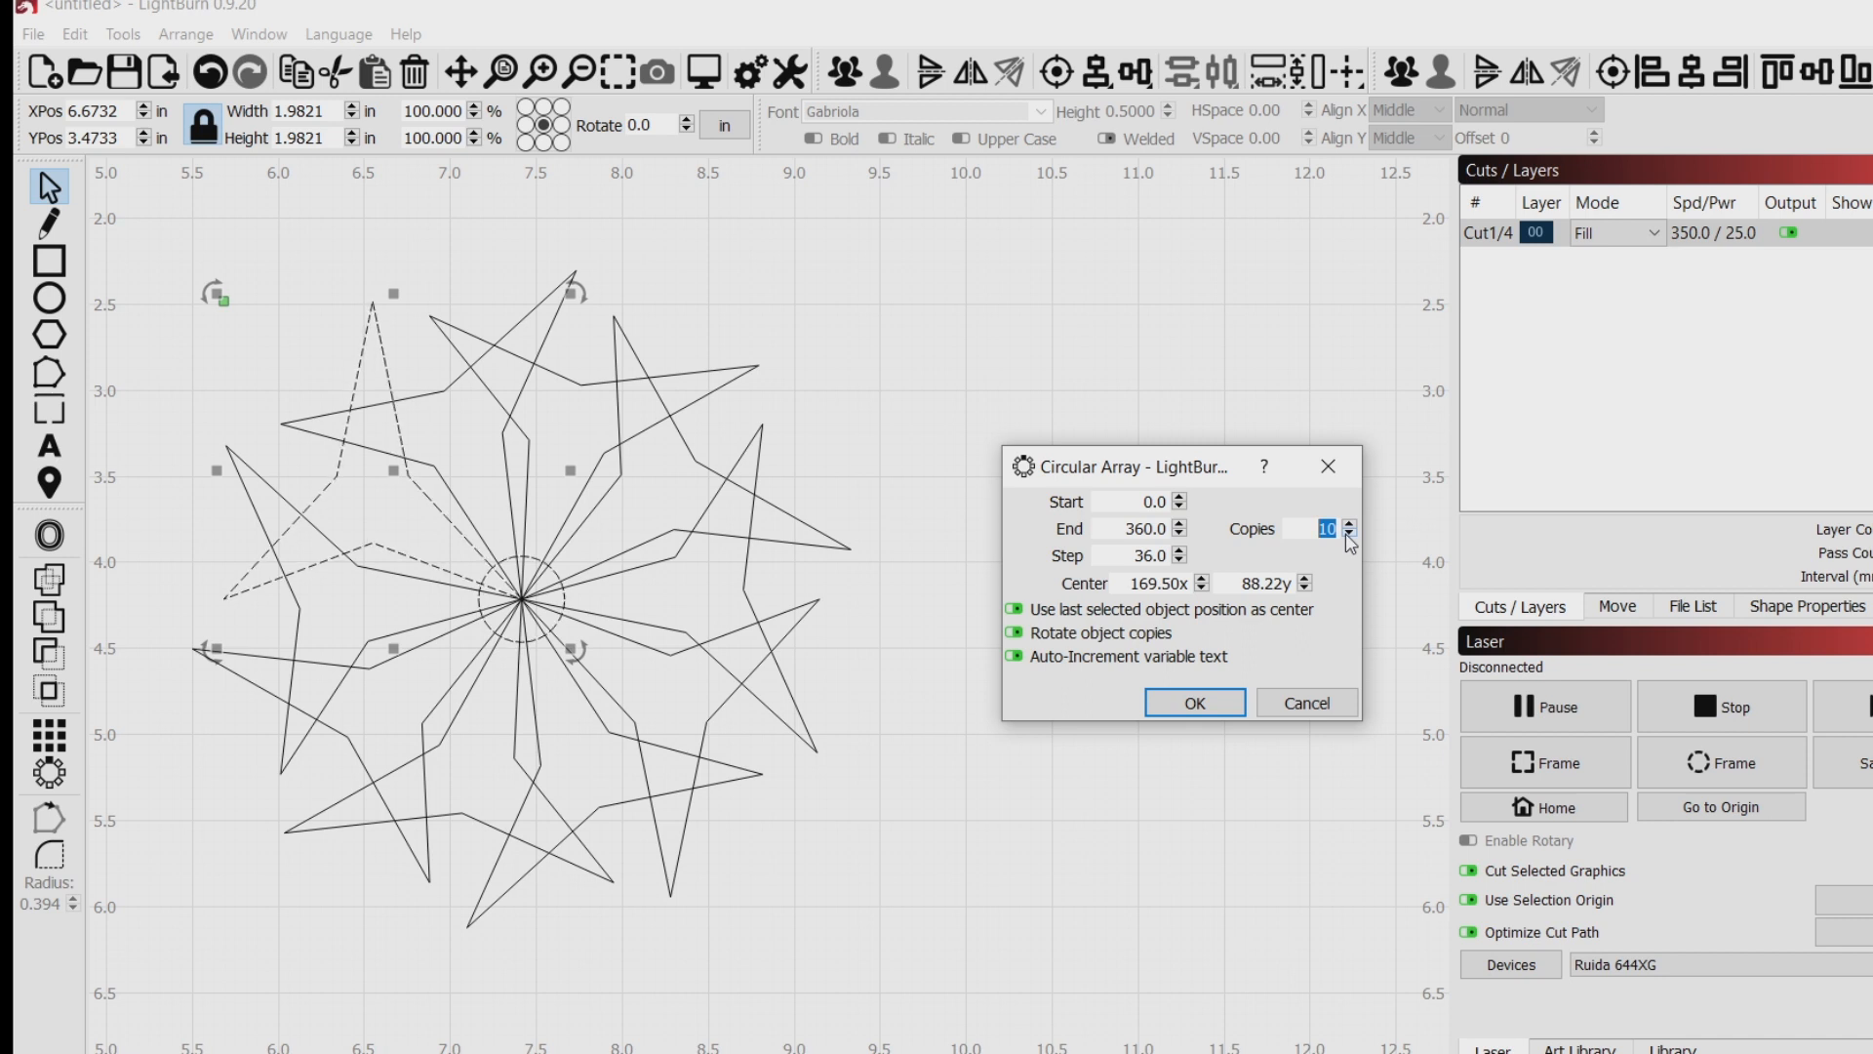
pyautogui.click(1349, 535)
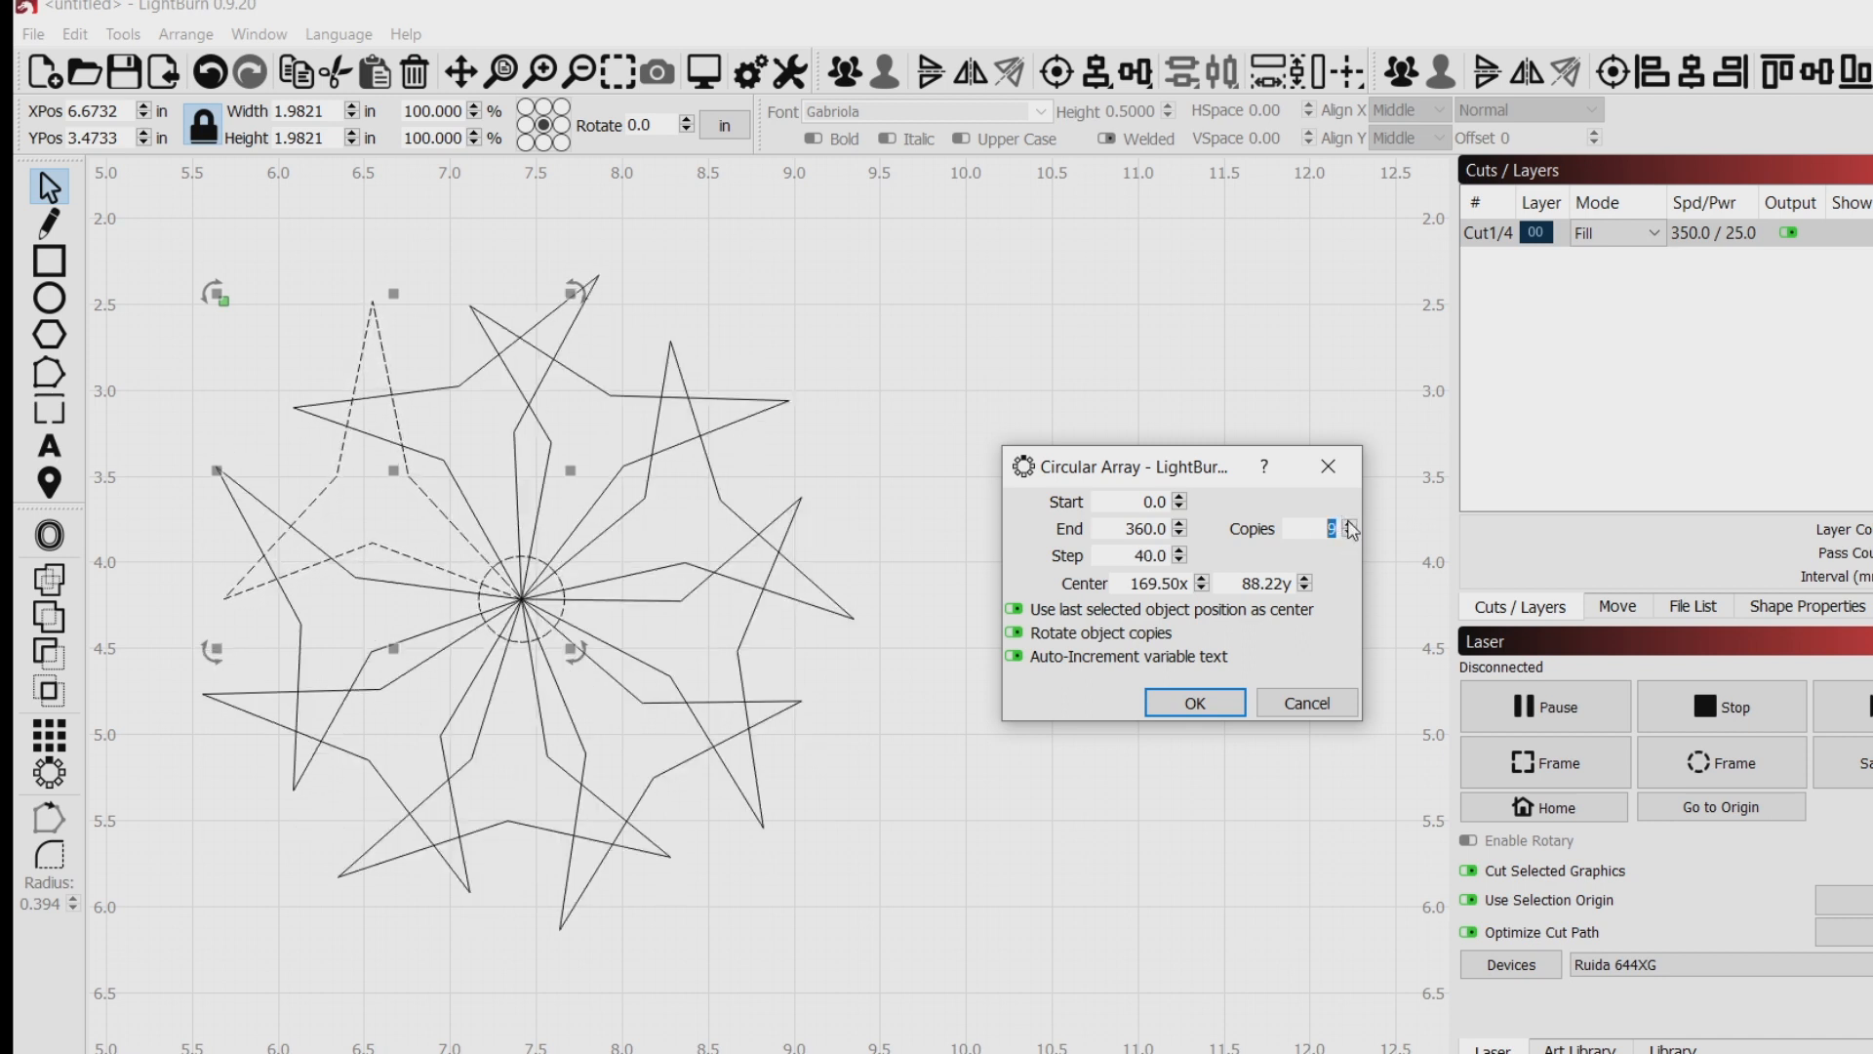
# Set the number of array copies to 23 and create the circular array around the circle.
pyautogui.click(1348, 523)
pyautogui.click(1348, 523)
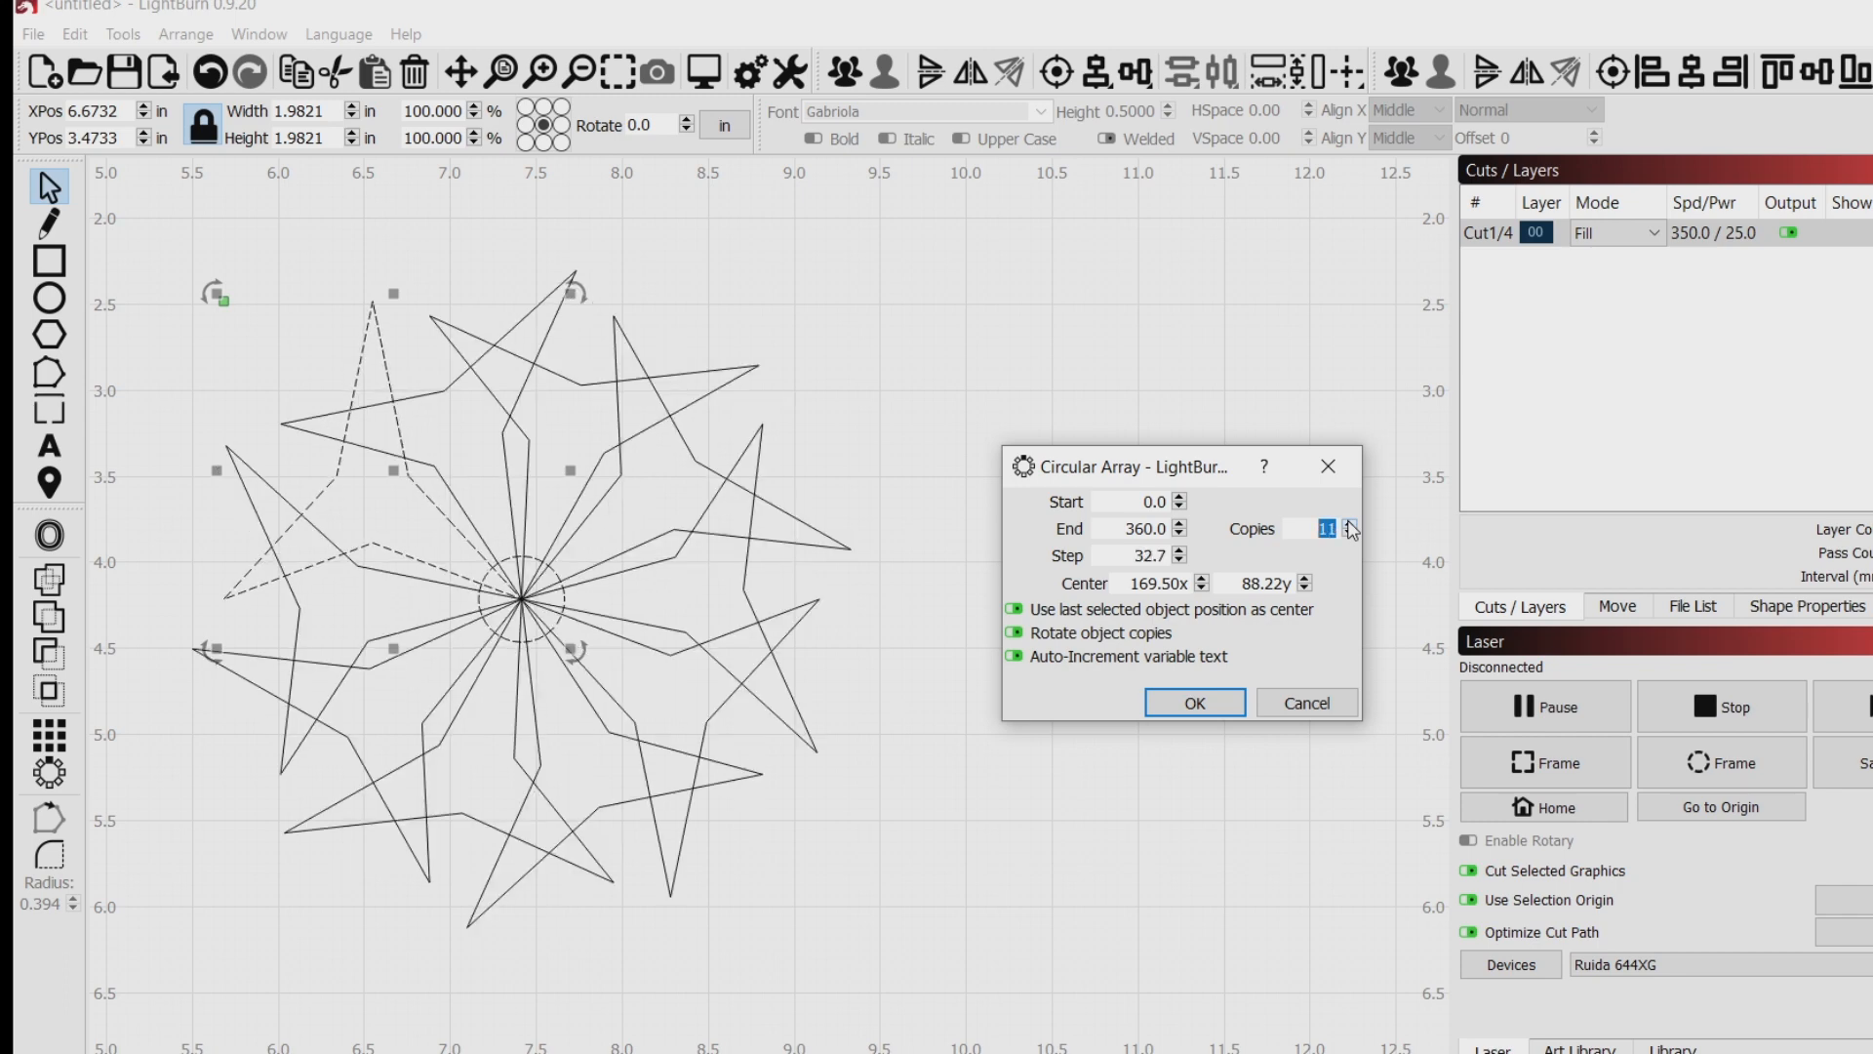
pyautogui.click(1348, 523)
pyautogui.click(1349, 523)
pyautogui.click(1349, 523)
pyautogui.click(1348, 523)
pyautogui.click(1349, 523)
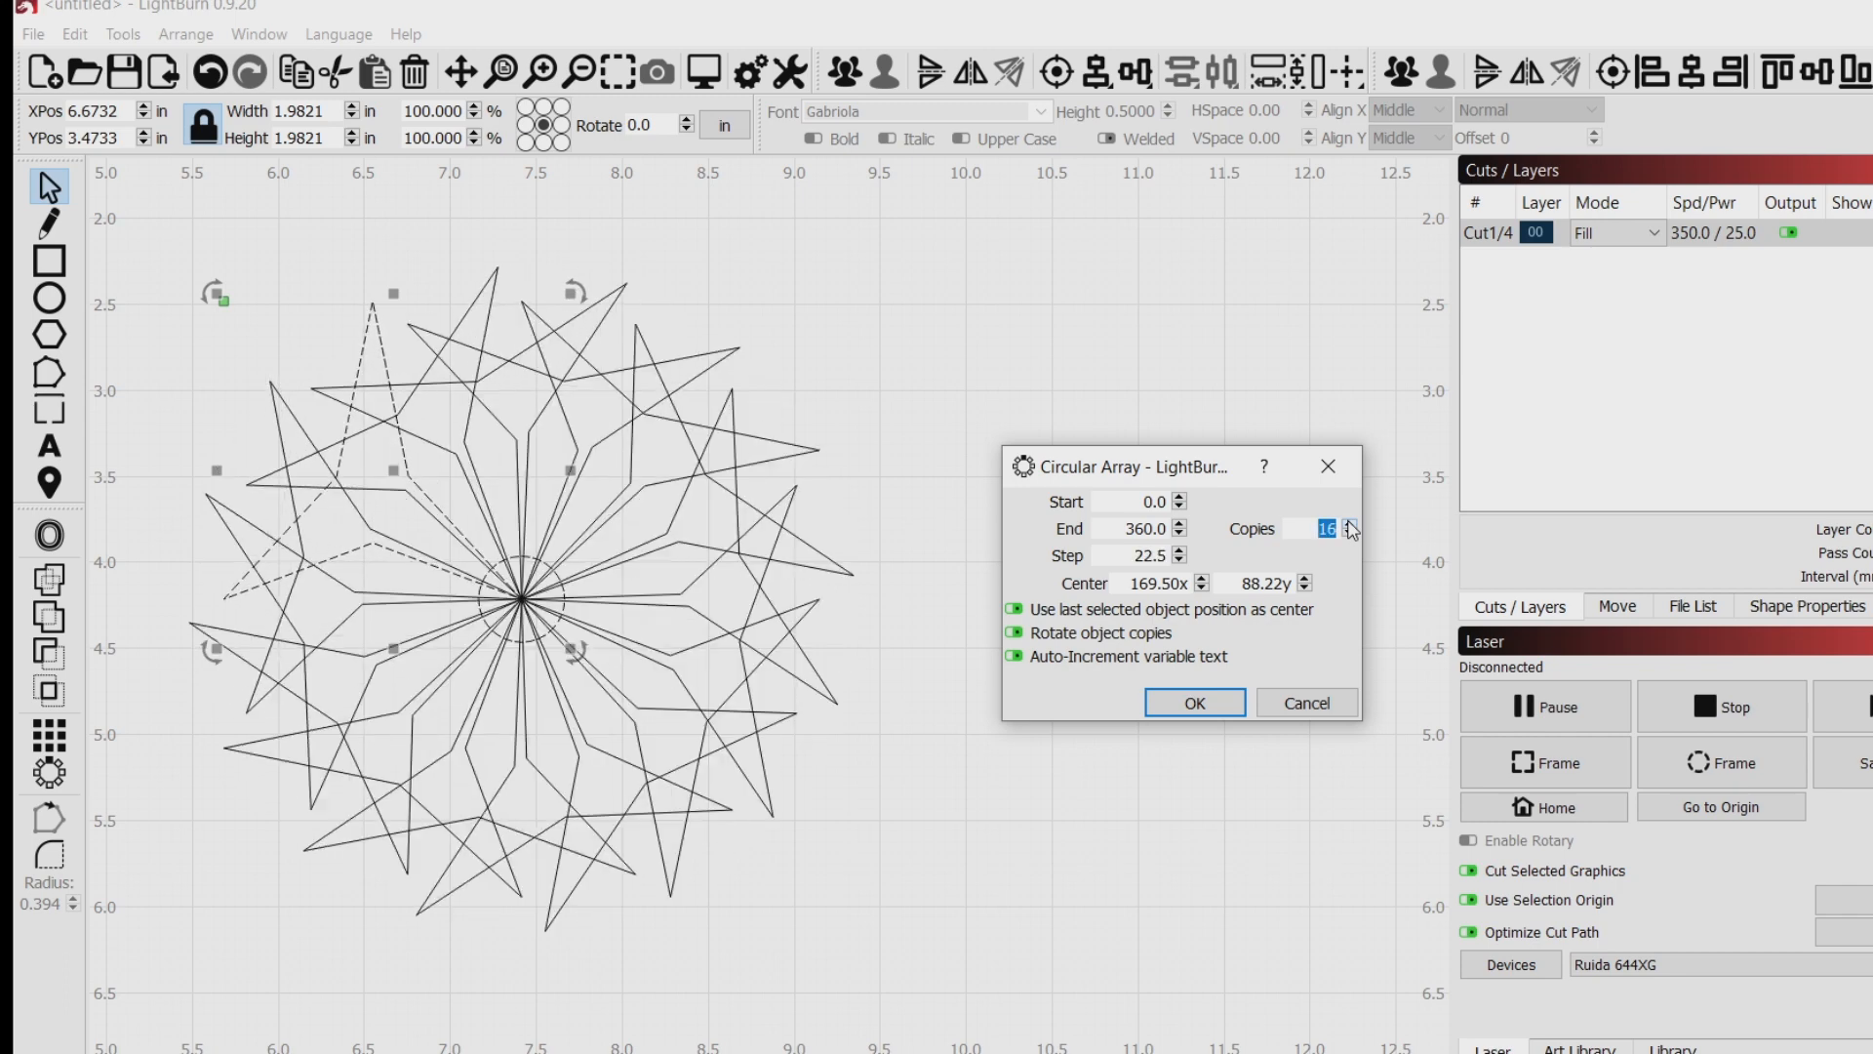
pyautogui.click(1348, 523)
pyautogui.click(1349, 523)
pyautogui.click(1349, 523)
pyautogui.click(1349, 523)
pyautogui.click(1348, 523)
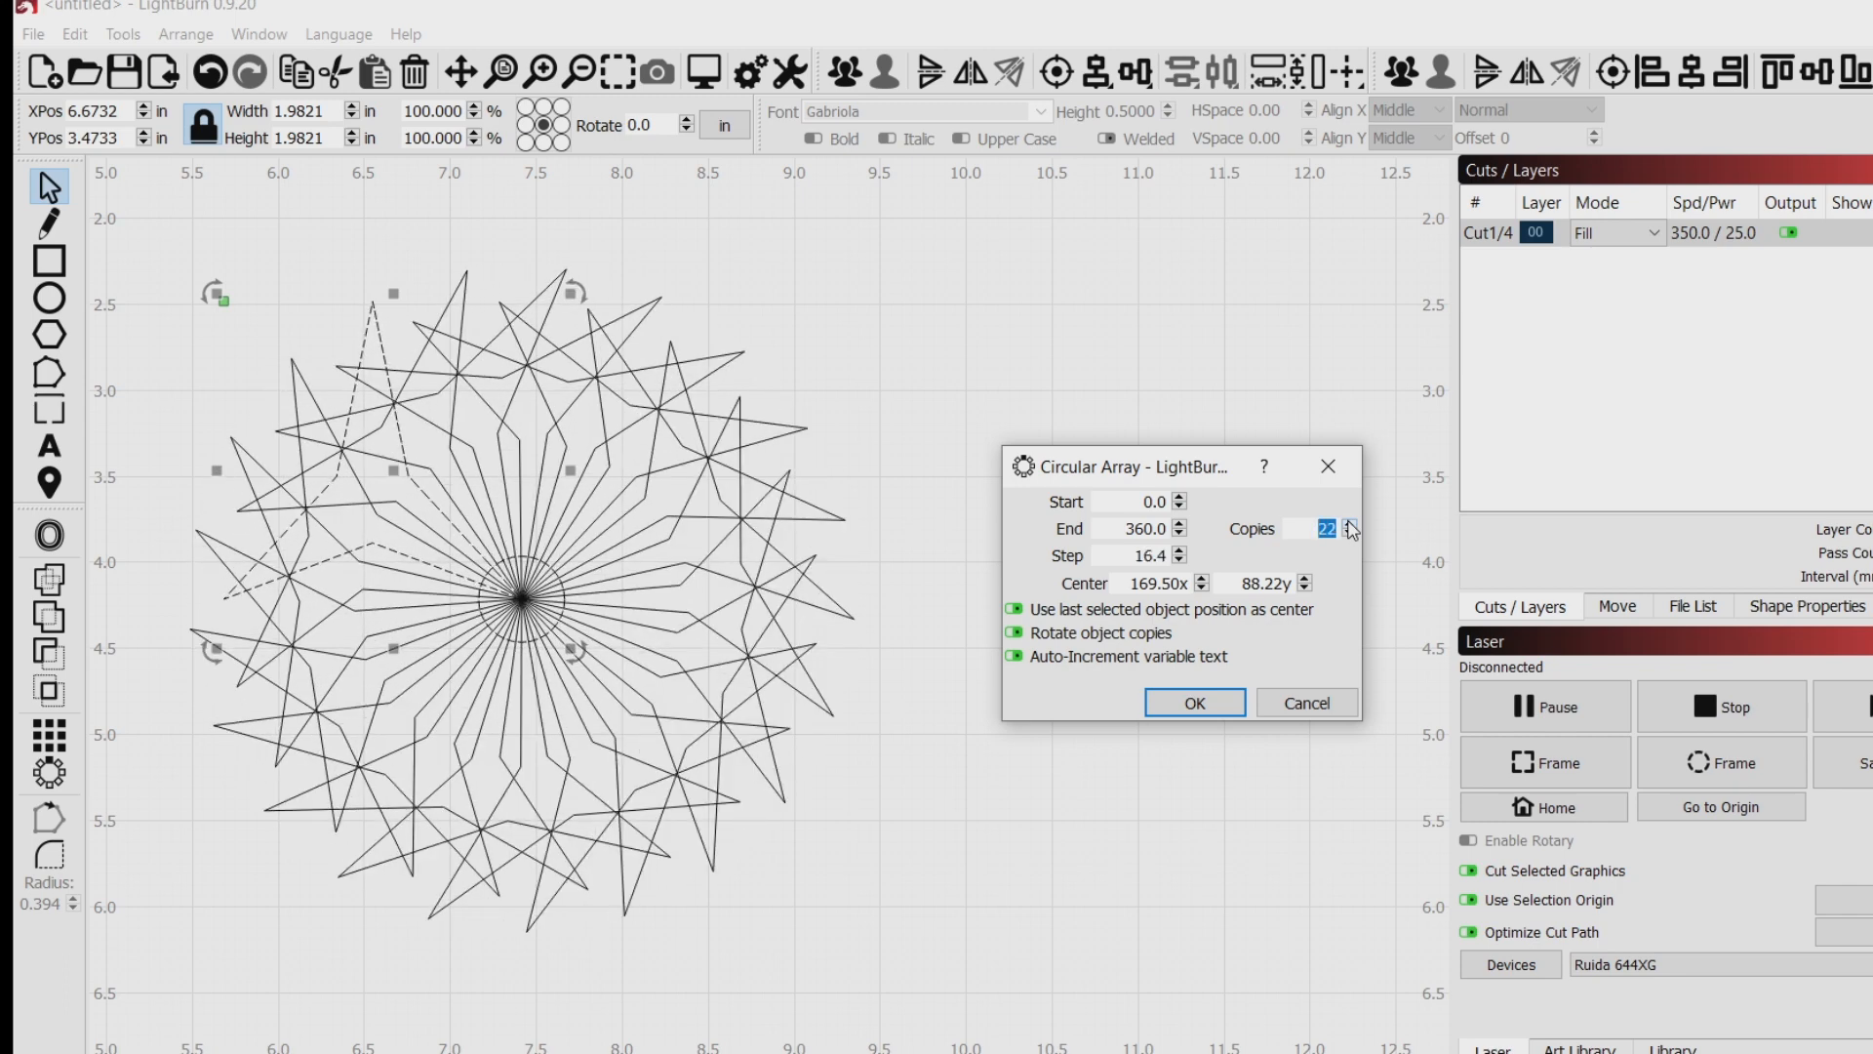
pyautogui.click(1348, 523)
pyautogui.click(1348, 523)
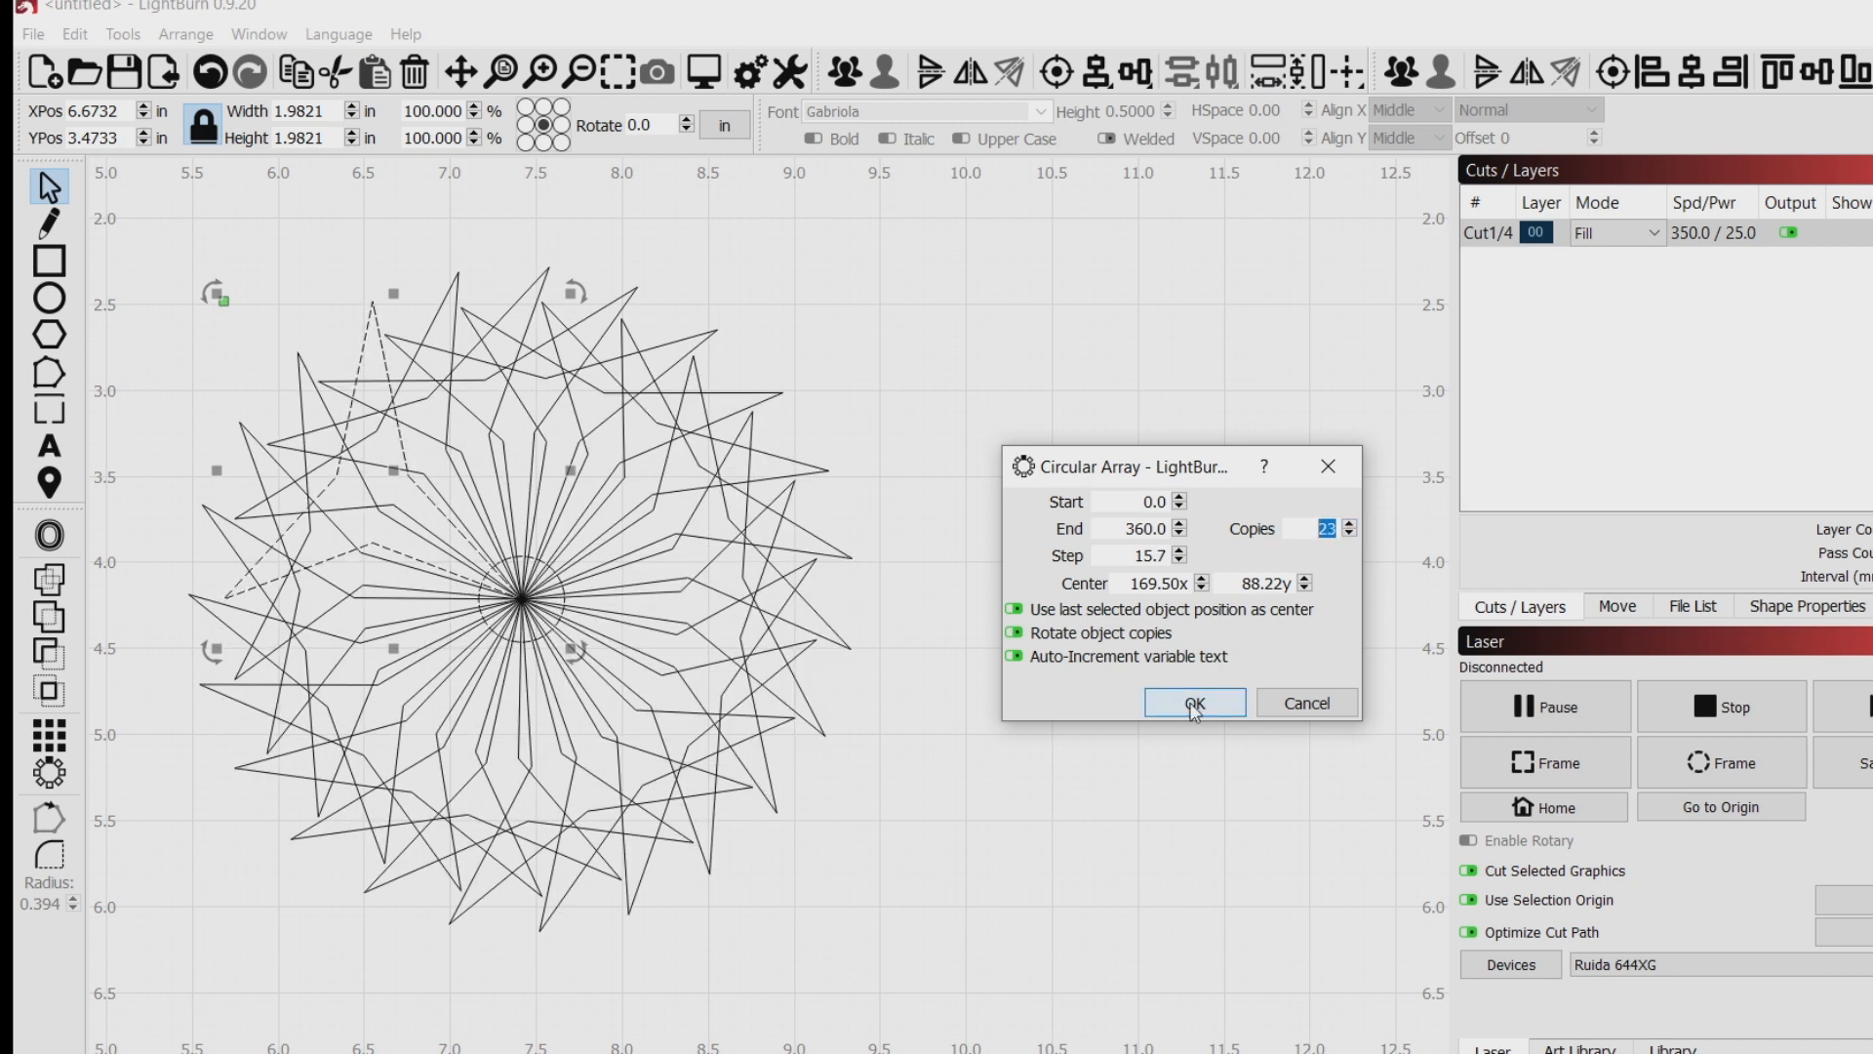
pyautogui.click(1194, 704)
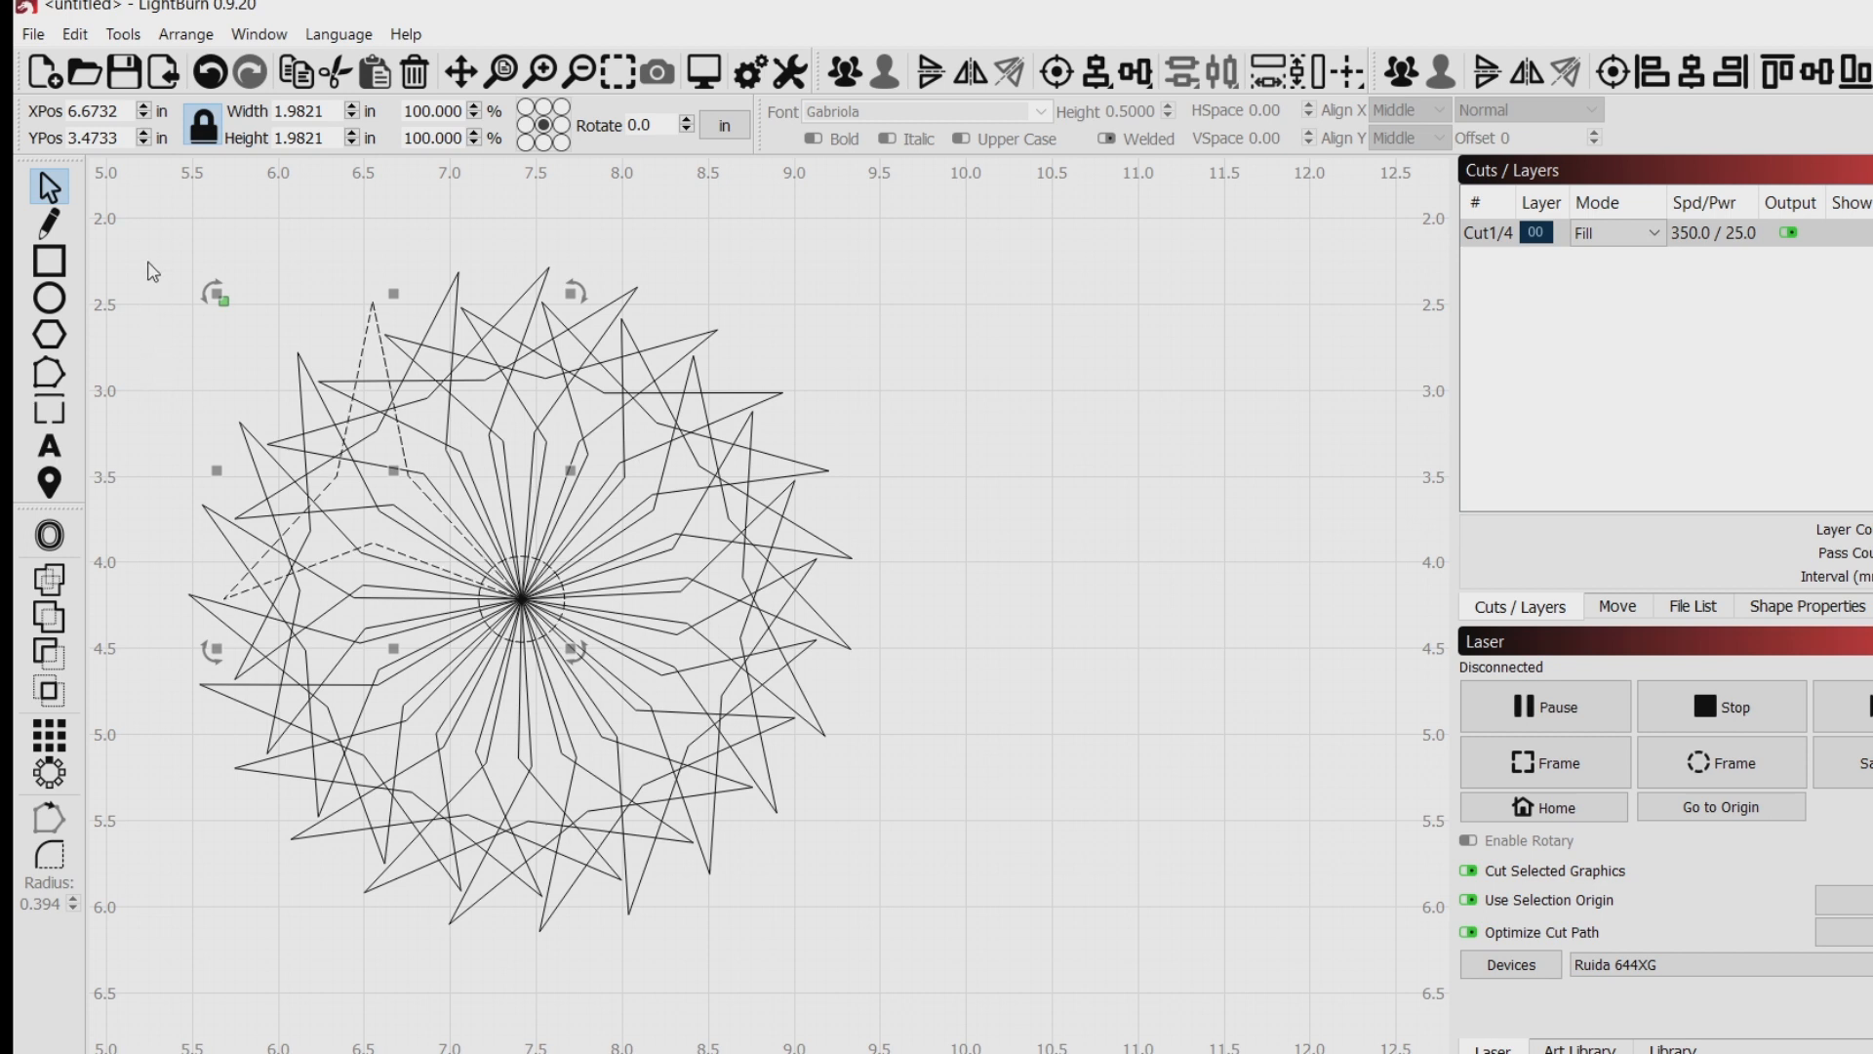
# Set the Cut1/4 layer's mode to Fill.
pyautogui.click(1600, 235)
pyautogui.click(1616, 242)
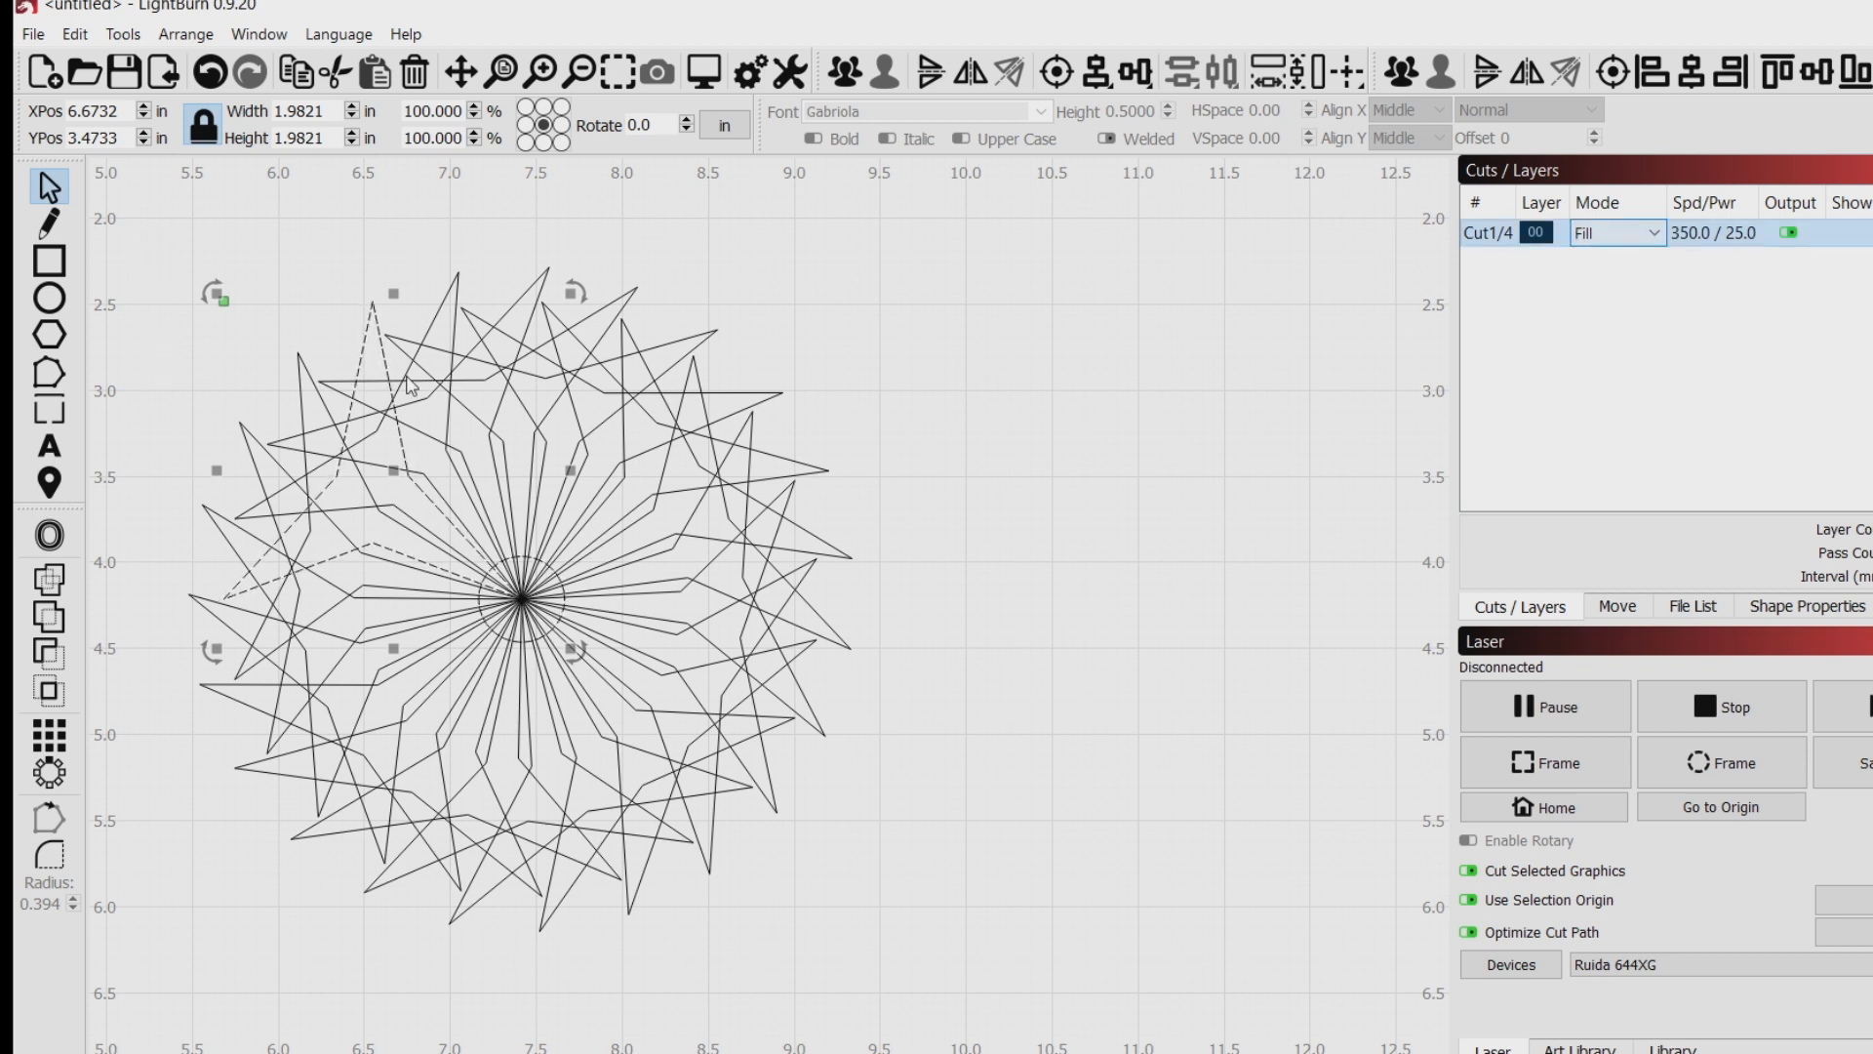
# Select the complete circular design and examine its filled result in a maximized preview.
pyautogui.moveTo(147, 215)
pyautogui.mouseDown()
pyautogui.moveTo(204, 658)
pyautogui.moveTo(501, 926)
pyautogui.moveTo(1015, 953)
pyautogui.mouseUp()
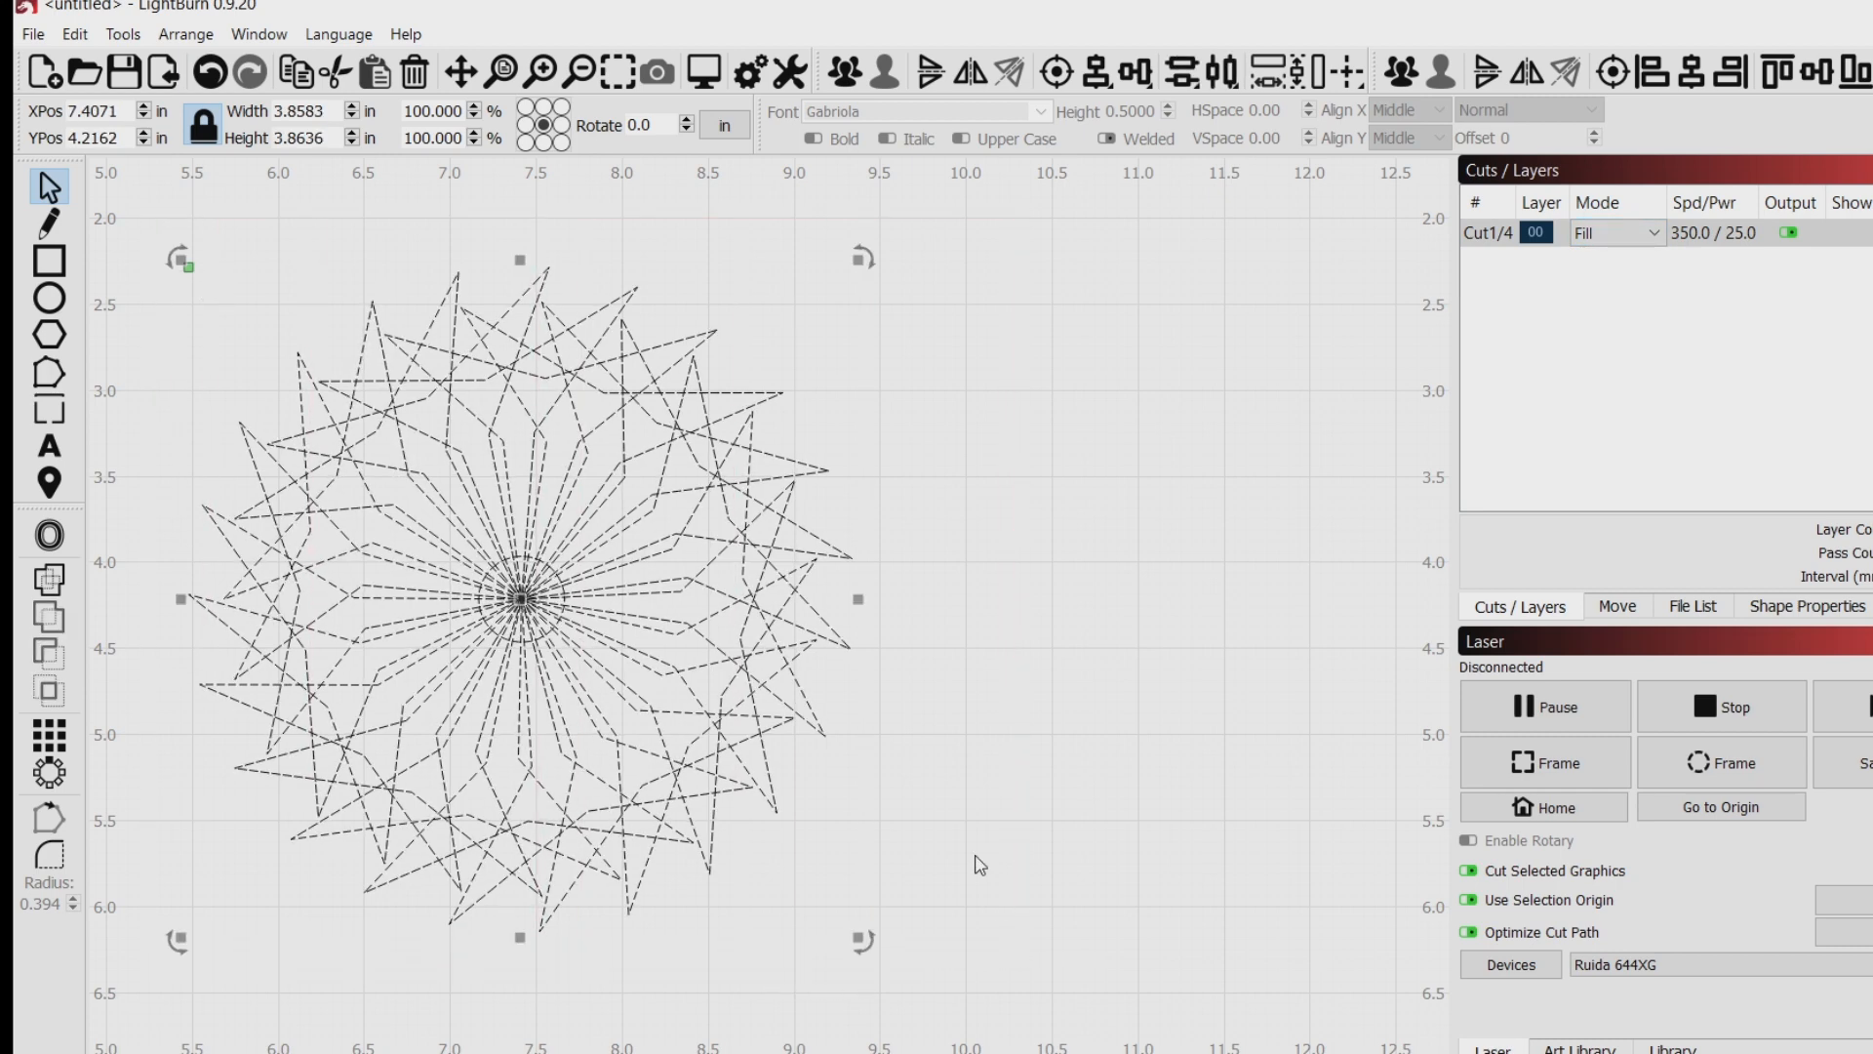
pyautogui.click(705, 73)
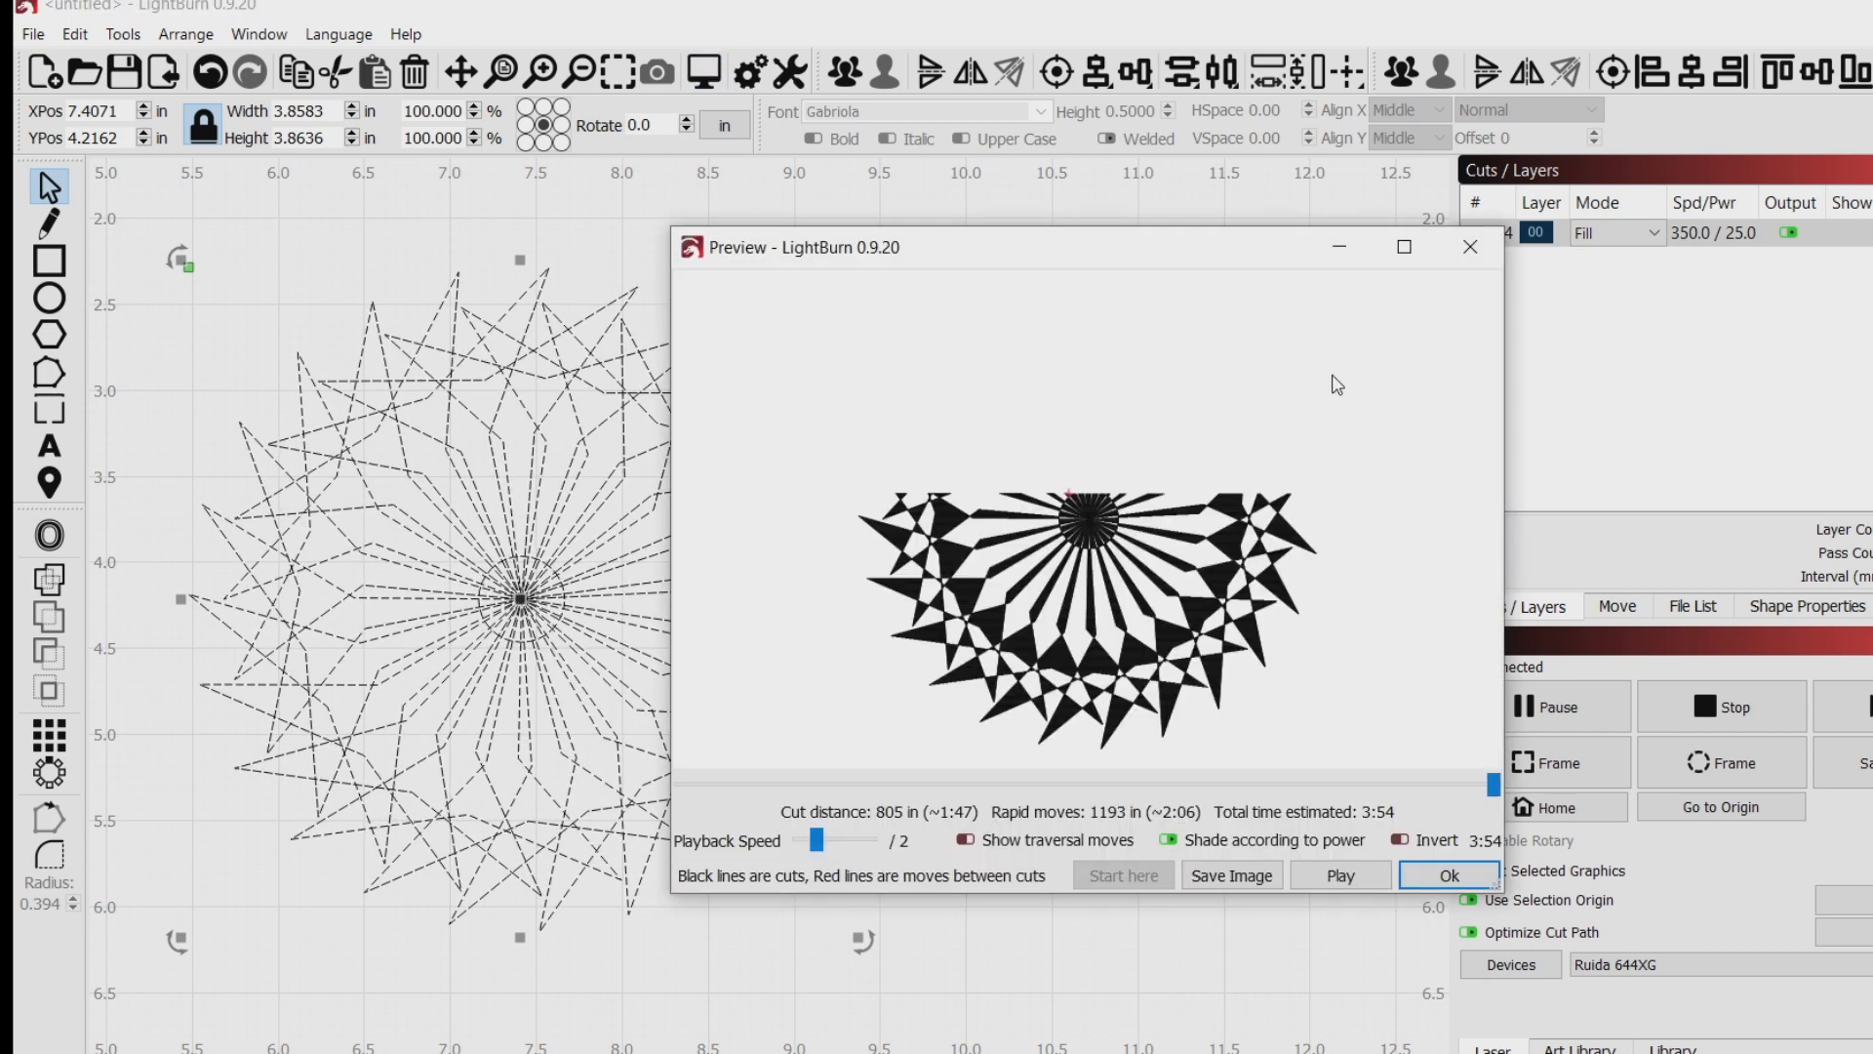
pyautogui.click(1406, 253)
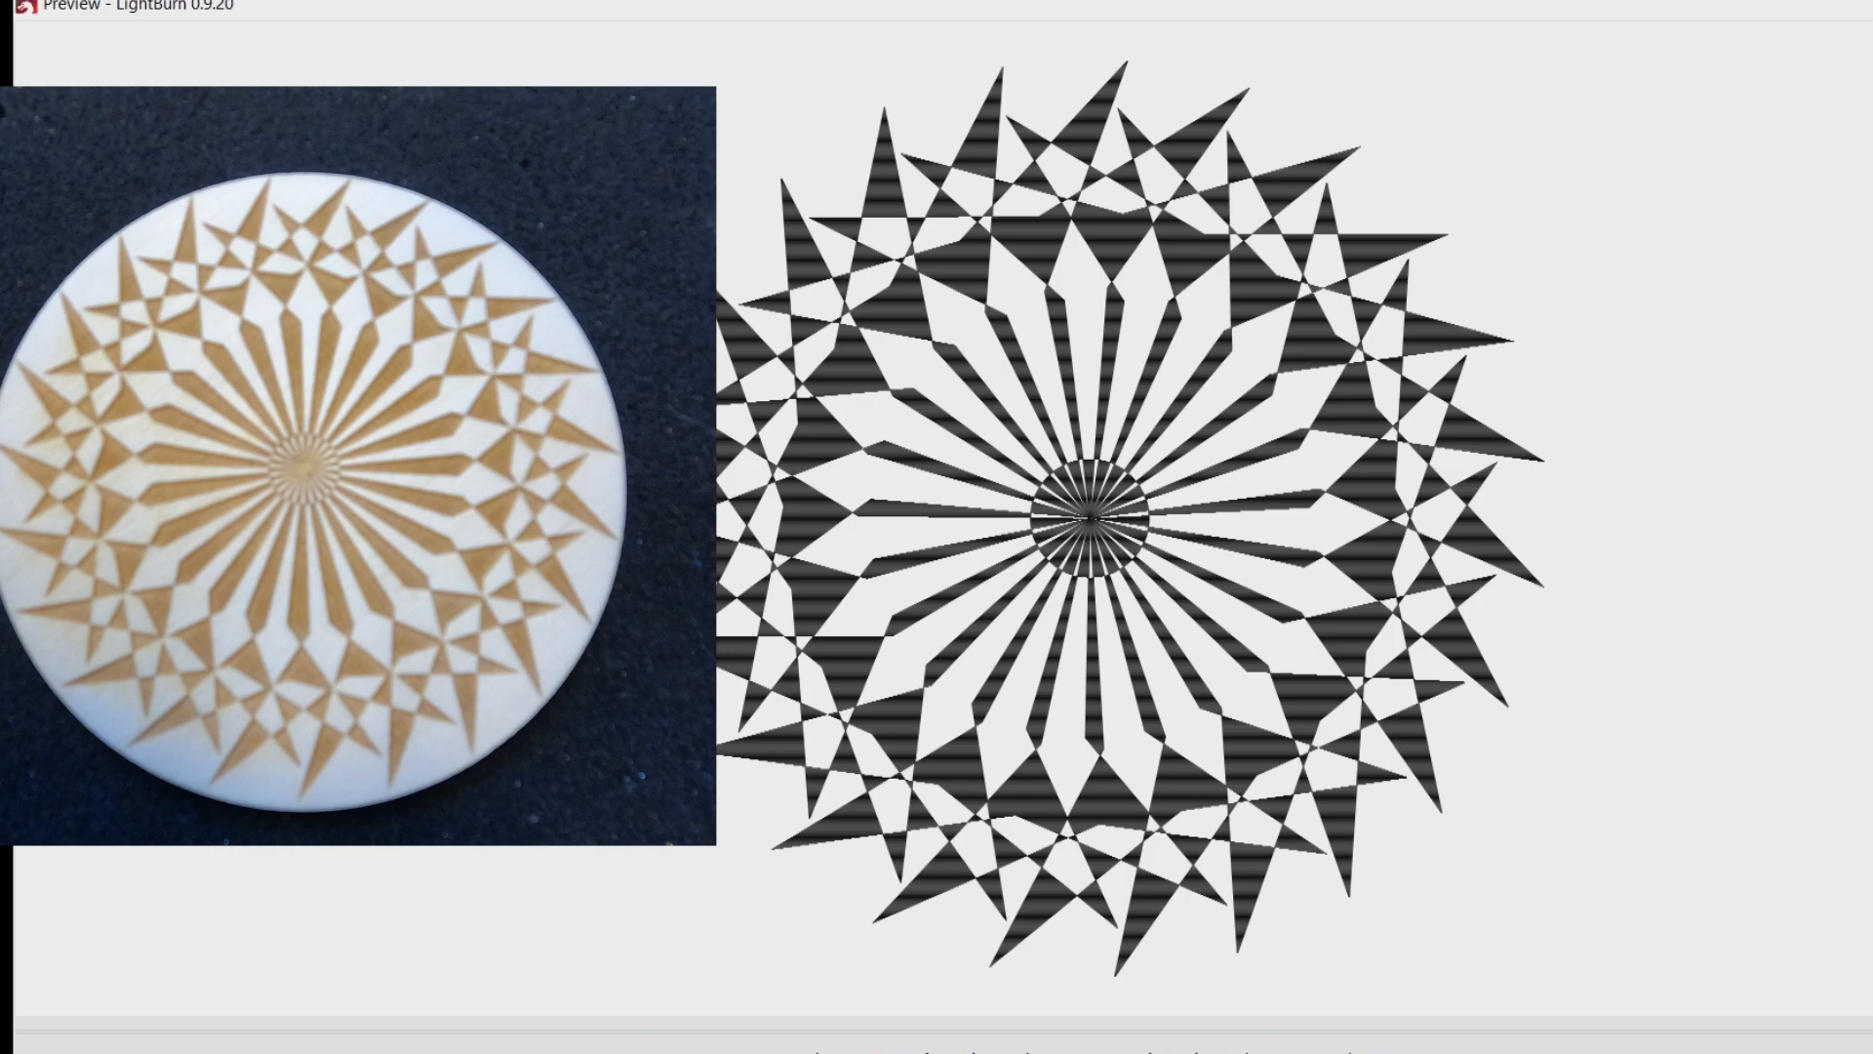
pyautogui.click(1826, 1046)
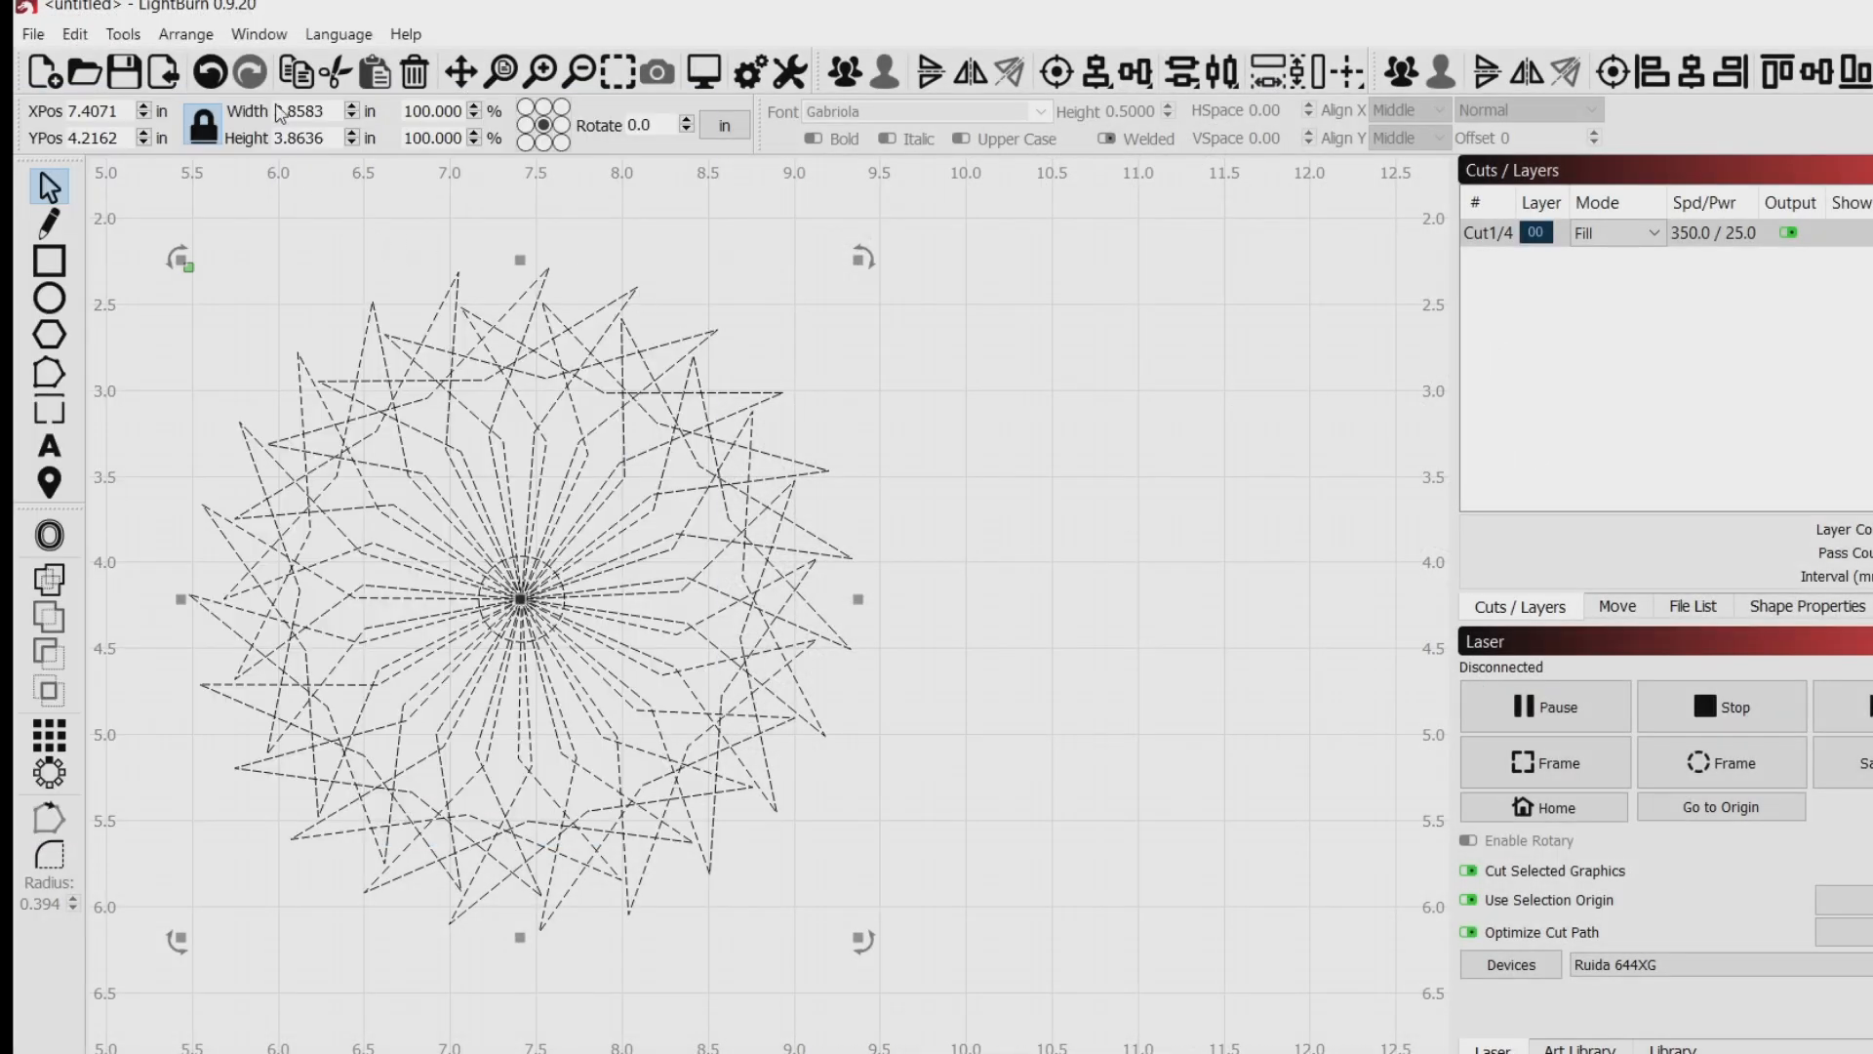
# Undo the 23-copy circular array and reselect the three-pointed shape with the circle as the last object.
pyautogui.click(211, 74)
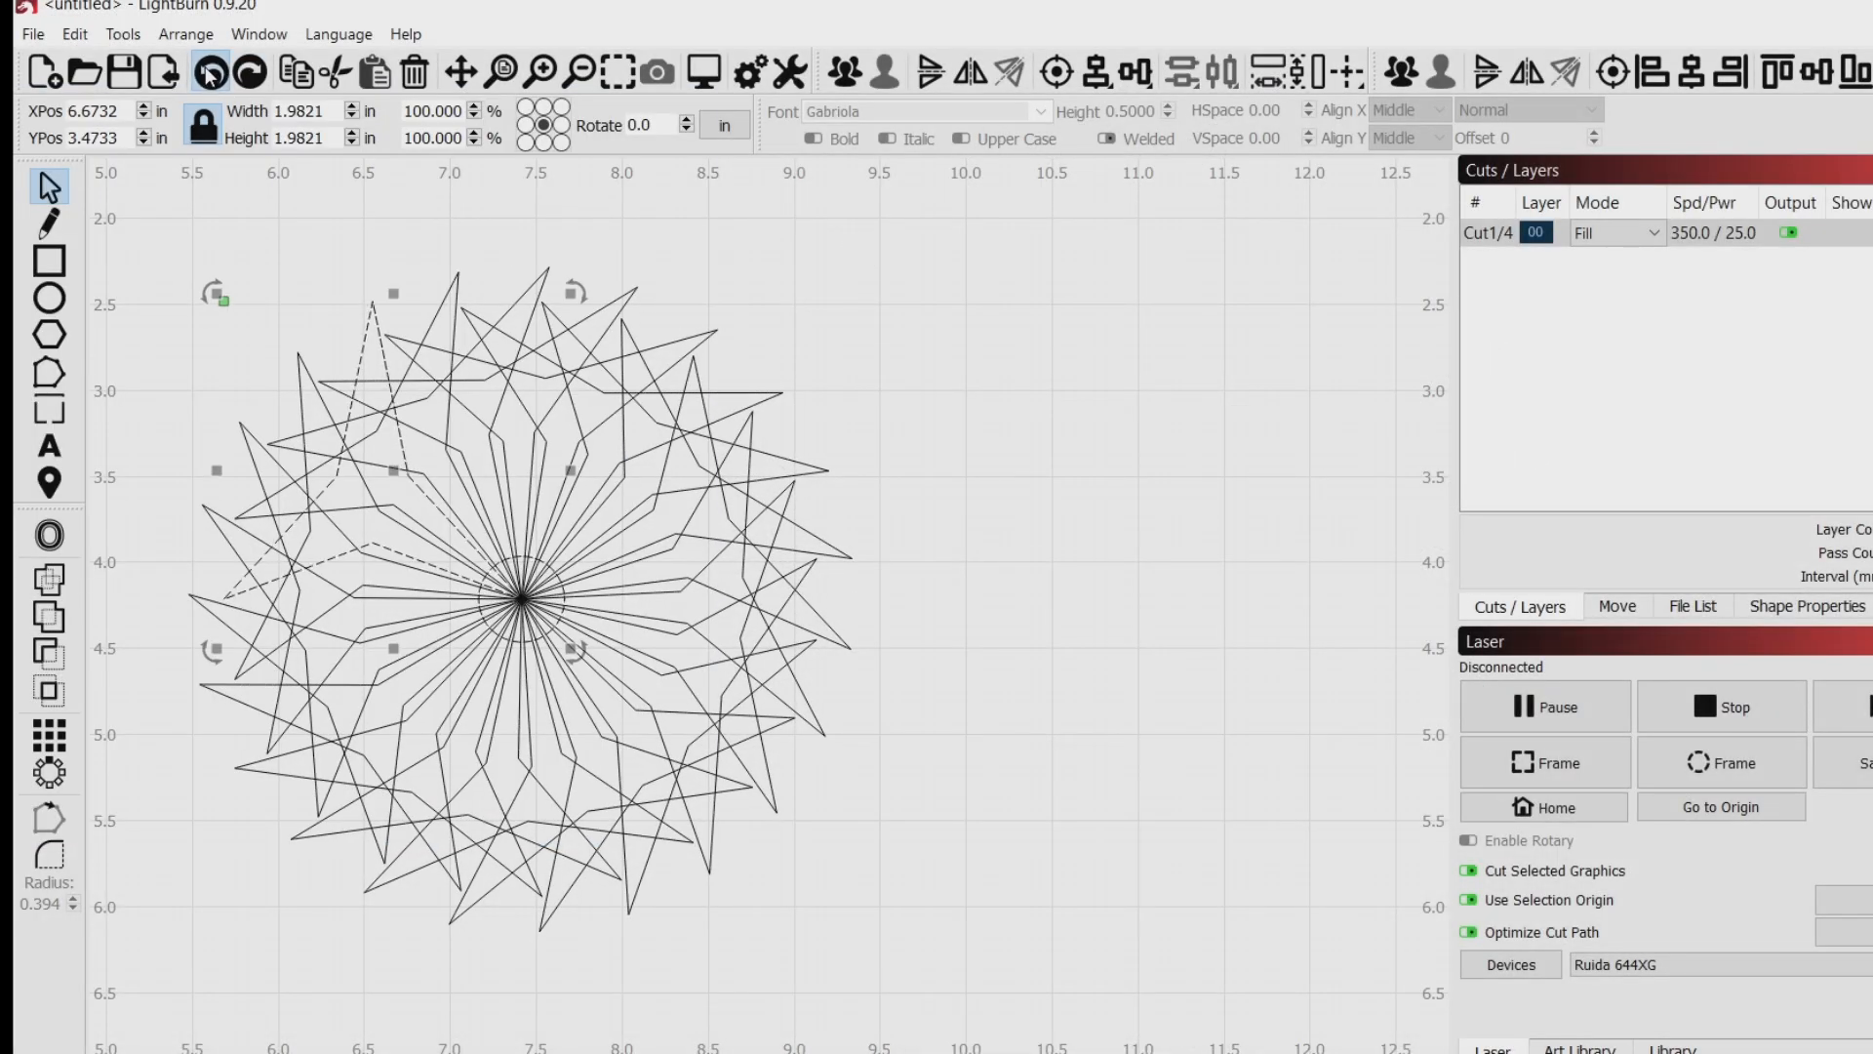
pyautogui.click(210, 75)
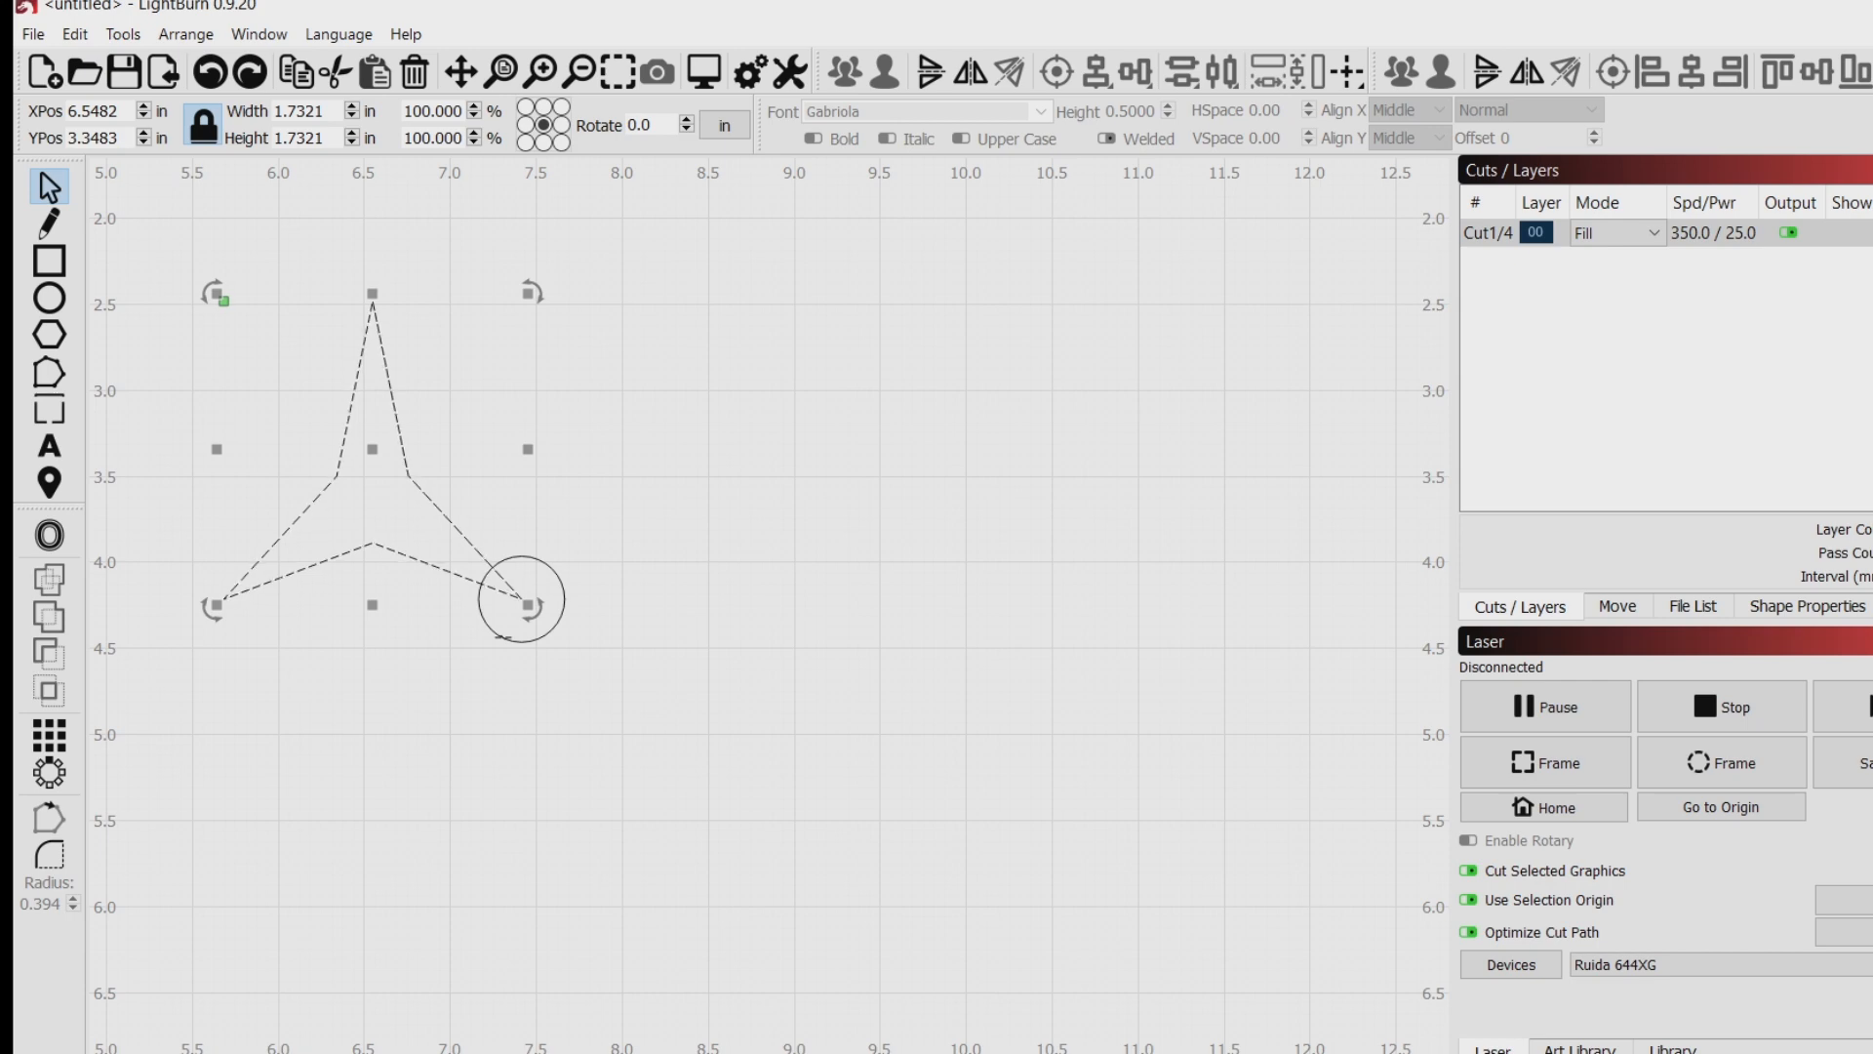
pyautogui.keyDown('shift'); pyautogui.click(503, 637); pyautogui.keyUp('shift')
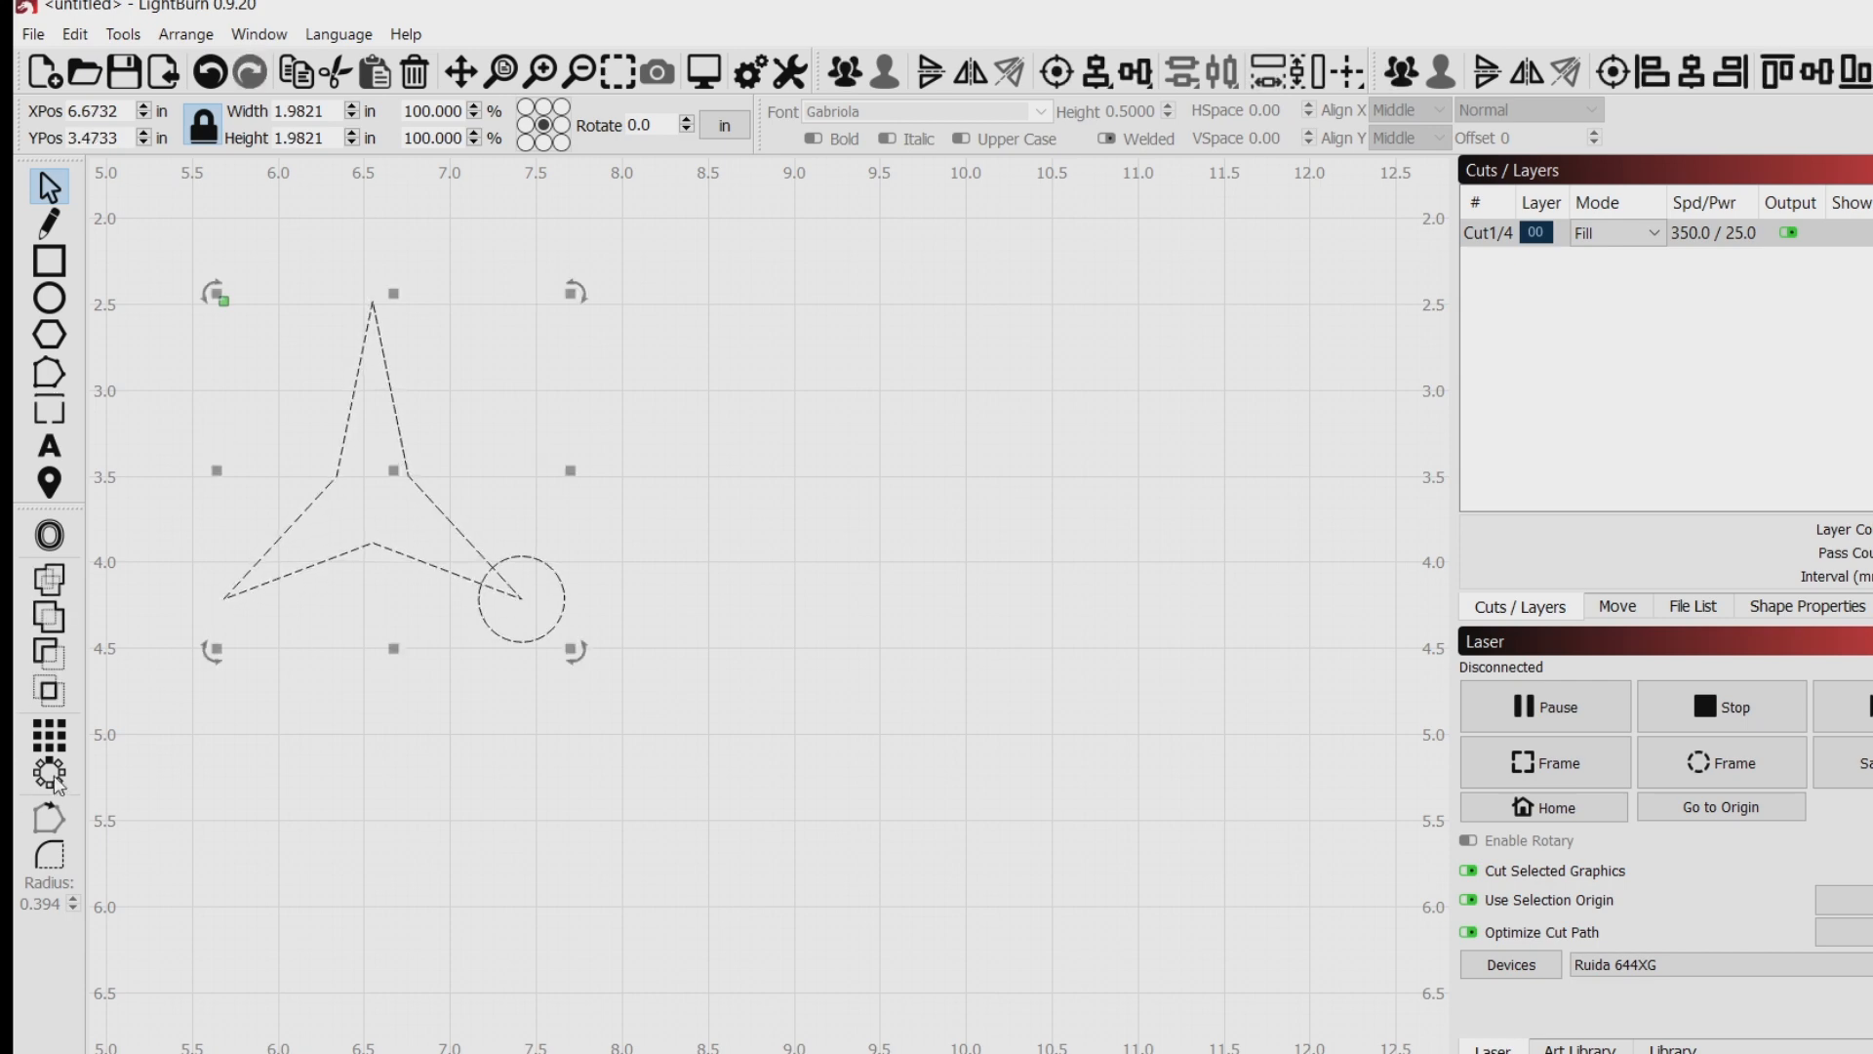
# Create a Circular Array of 19 copies of the three-pointed shape, centred on the circle.
pyautogui.click(50, 773)
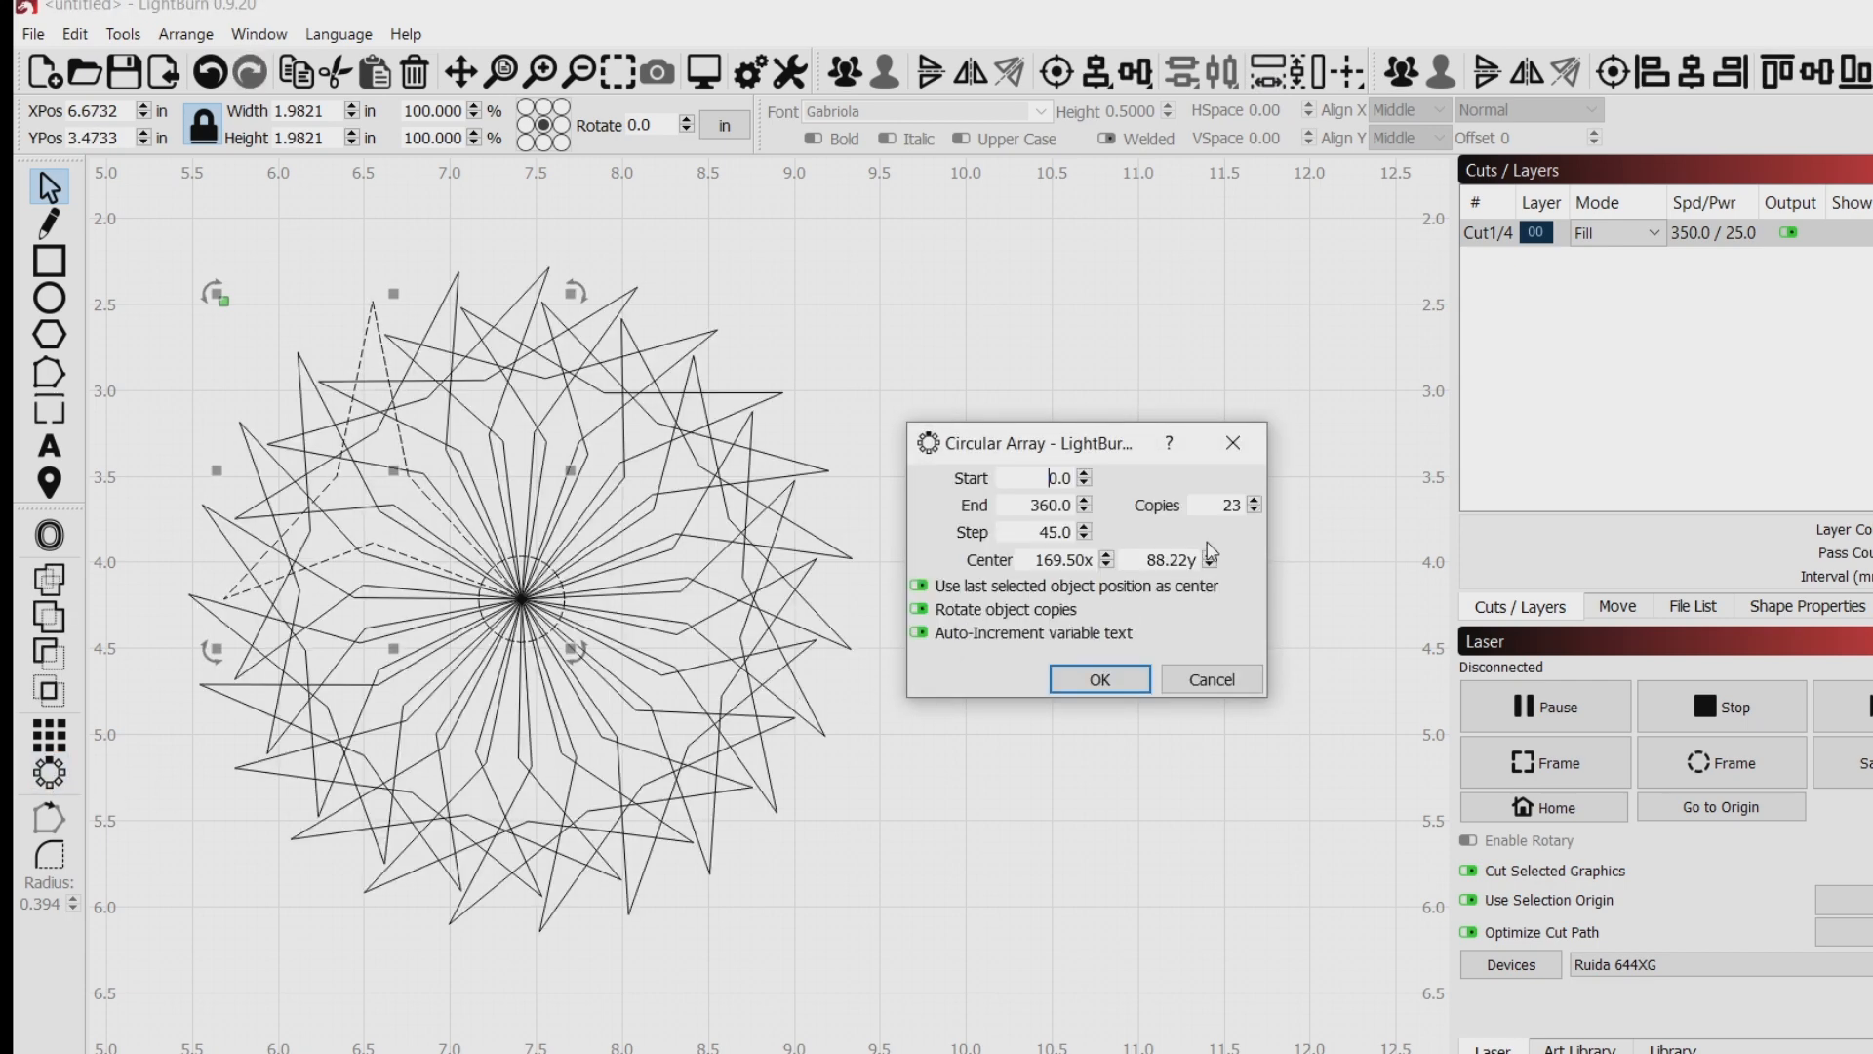
pyautogui.click(1254, 510)
pyautogui.click(1254, 510)
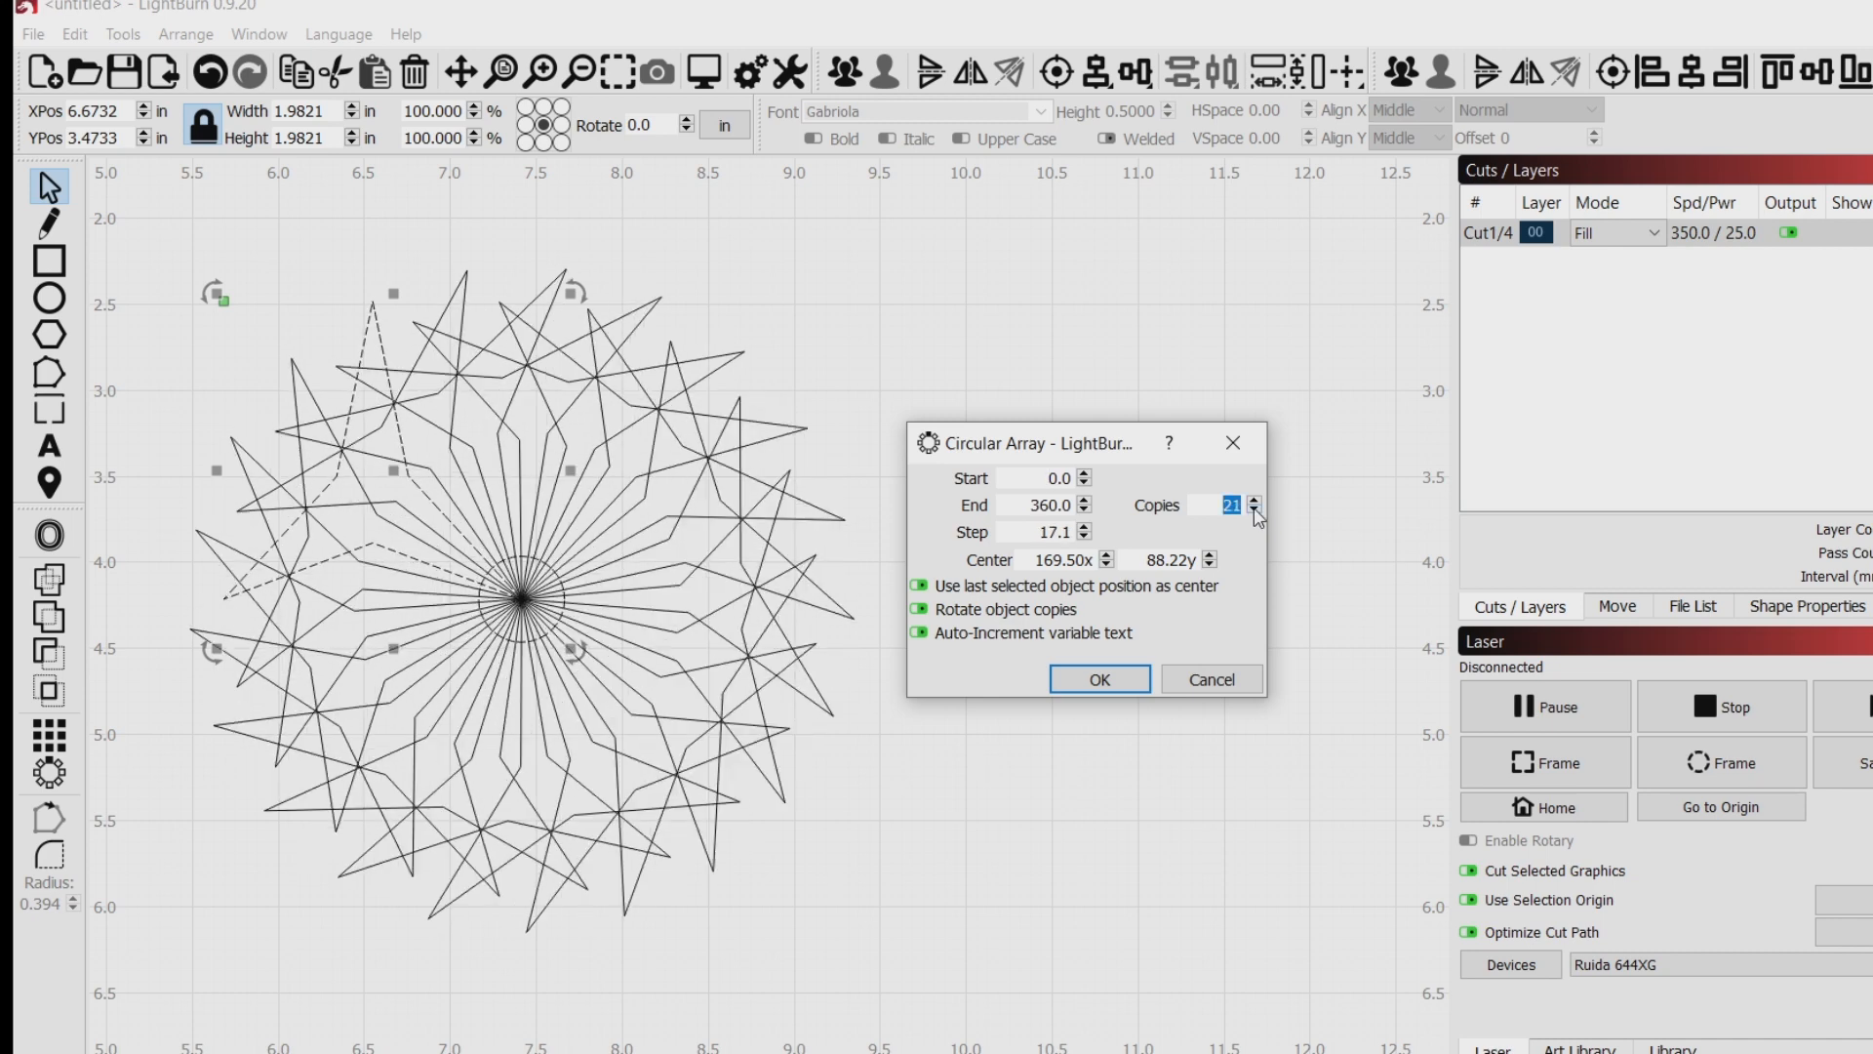
pyautogui.click(1254, 511)
pyautogui.click(1254, 510)
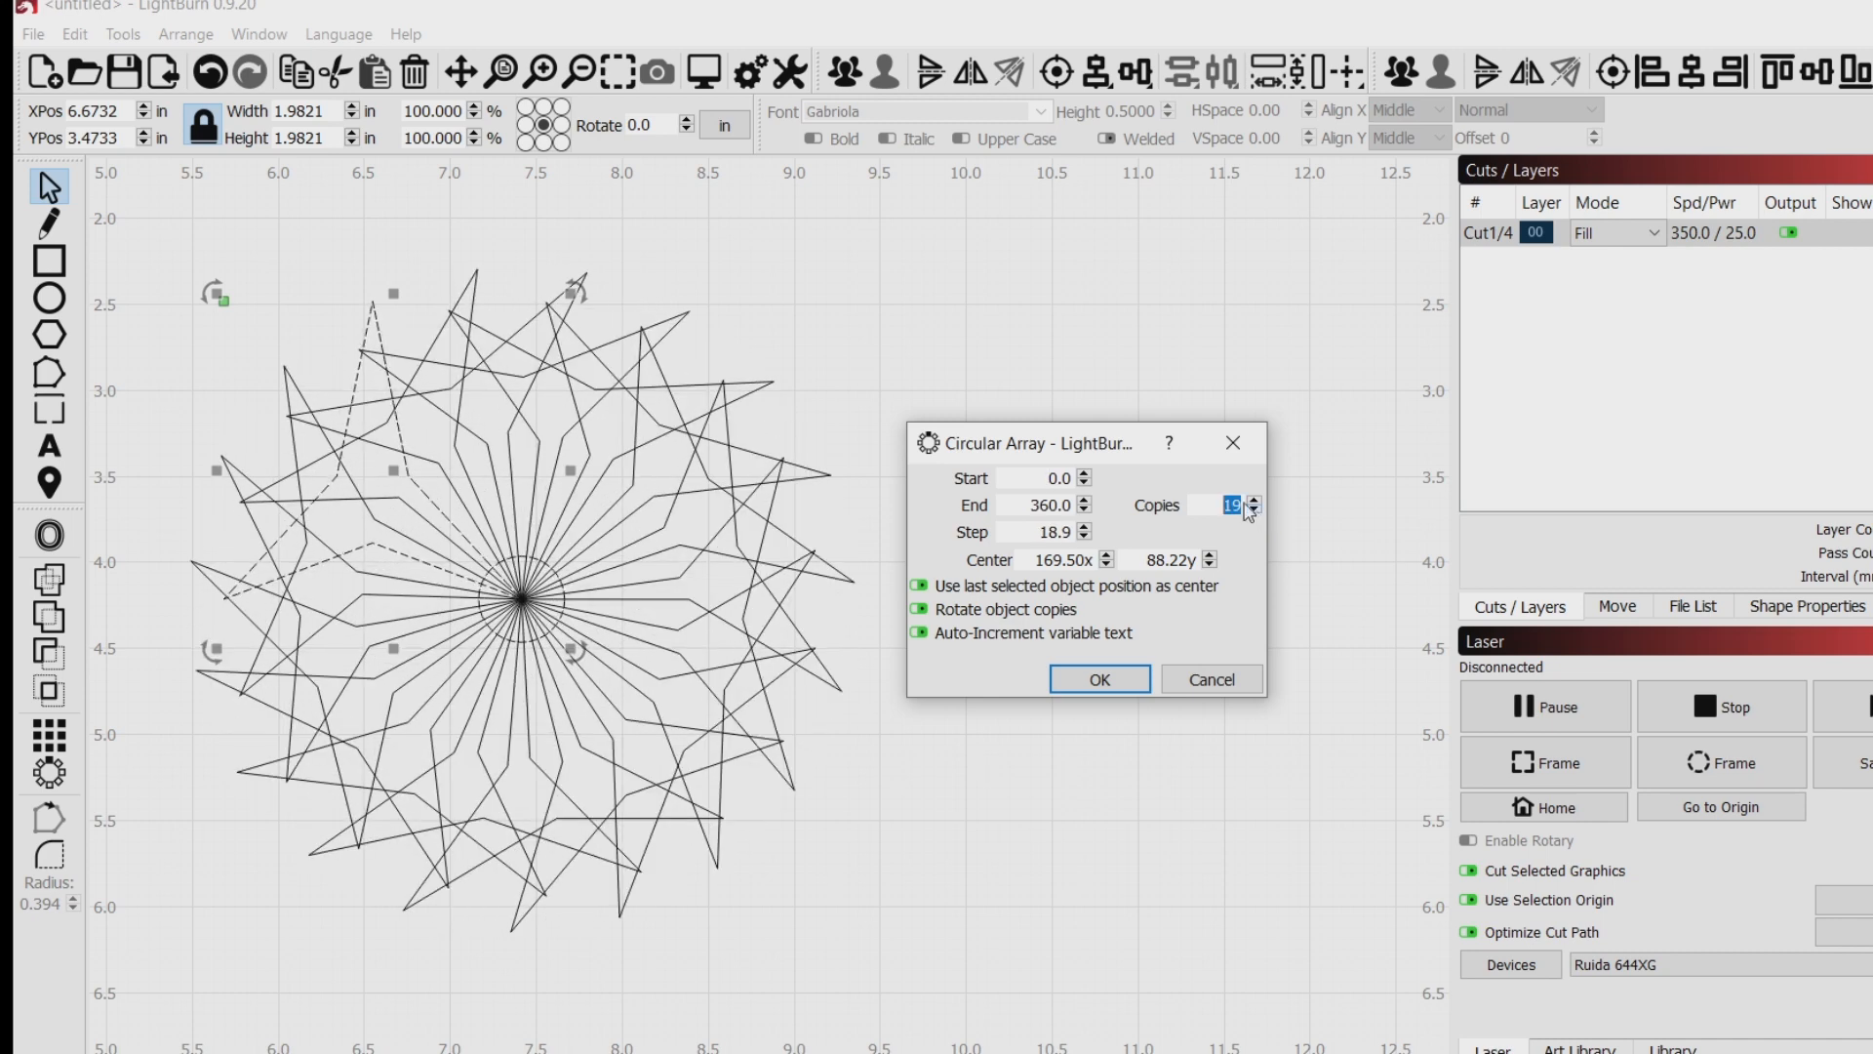
pyautogui.click(1102, 680)
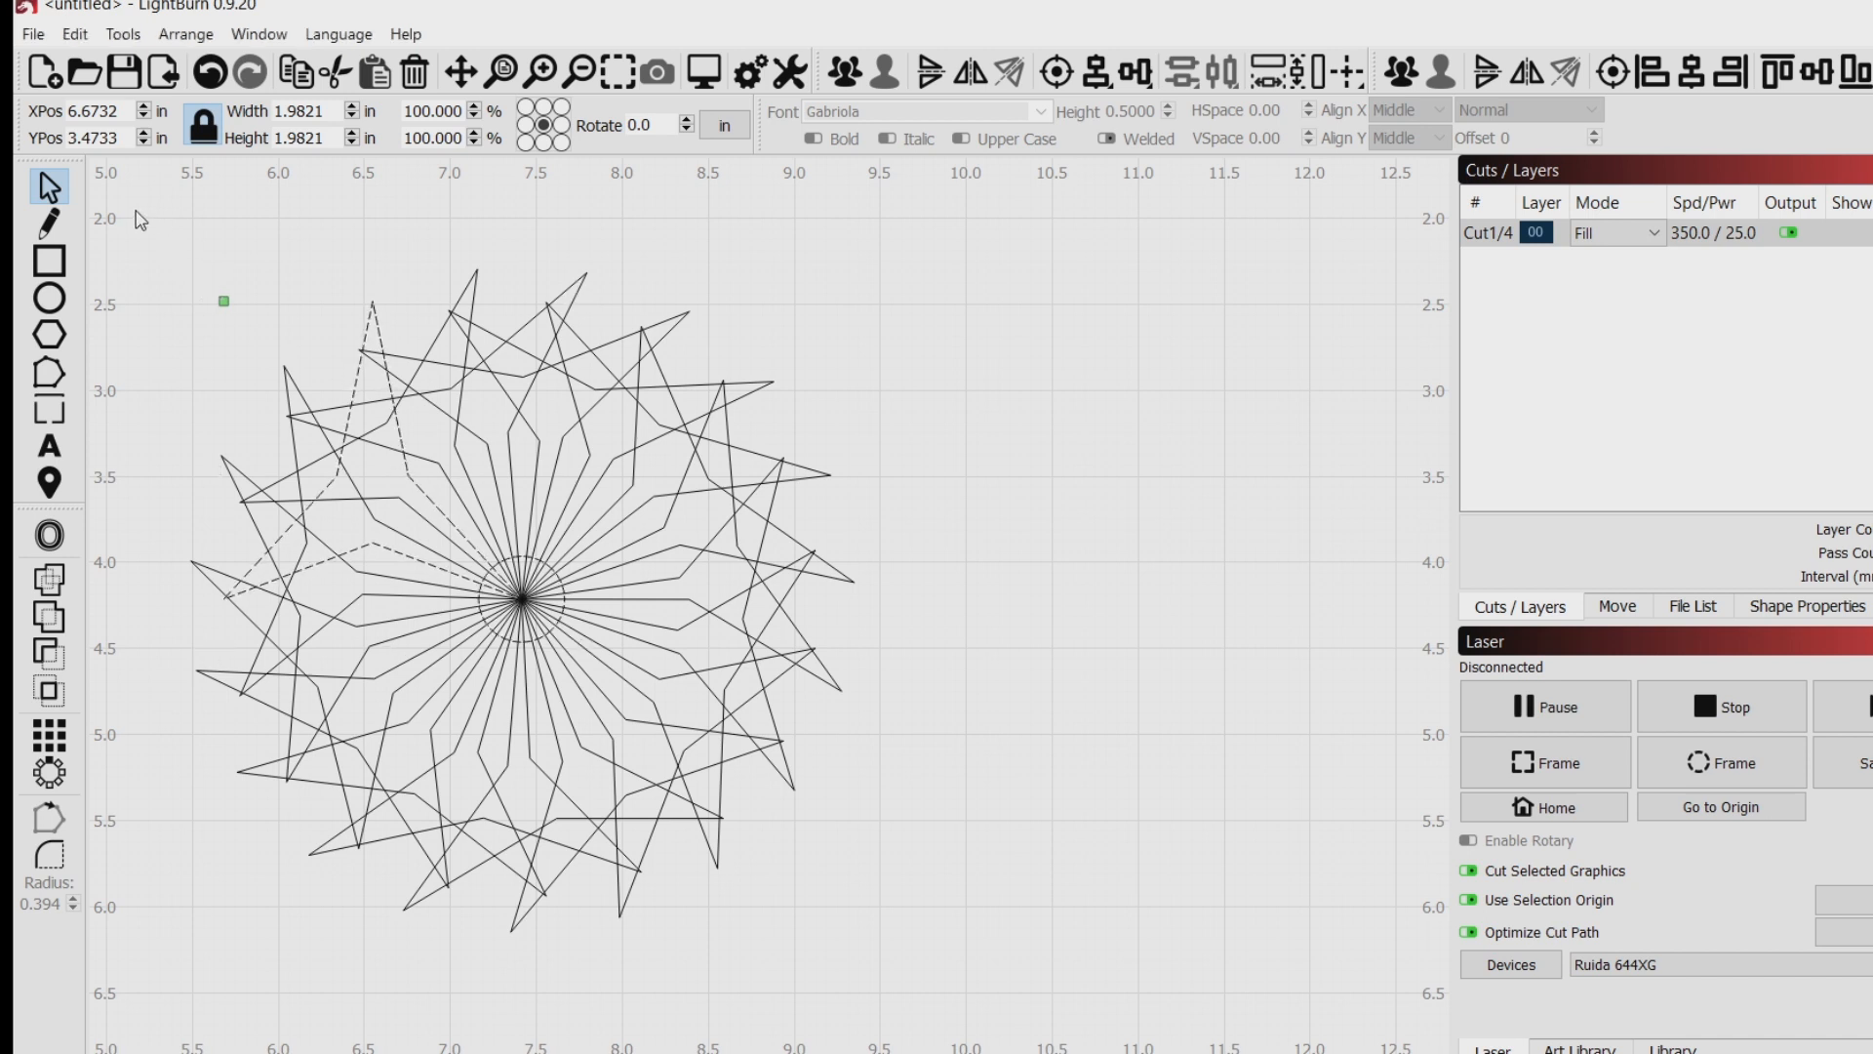
# Examine the complete 19-copy design in a maximized preview and undo the circular array.
pyautogui.moveTo(134, 210); pyautogui.dragTo(1119, 1025)
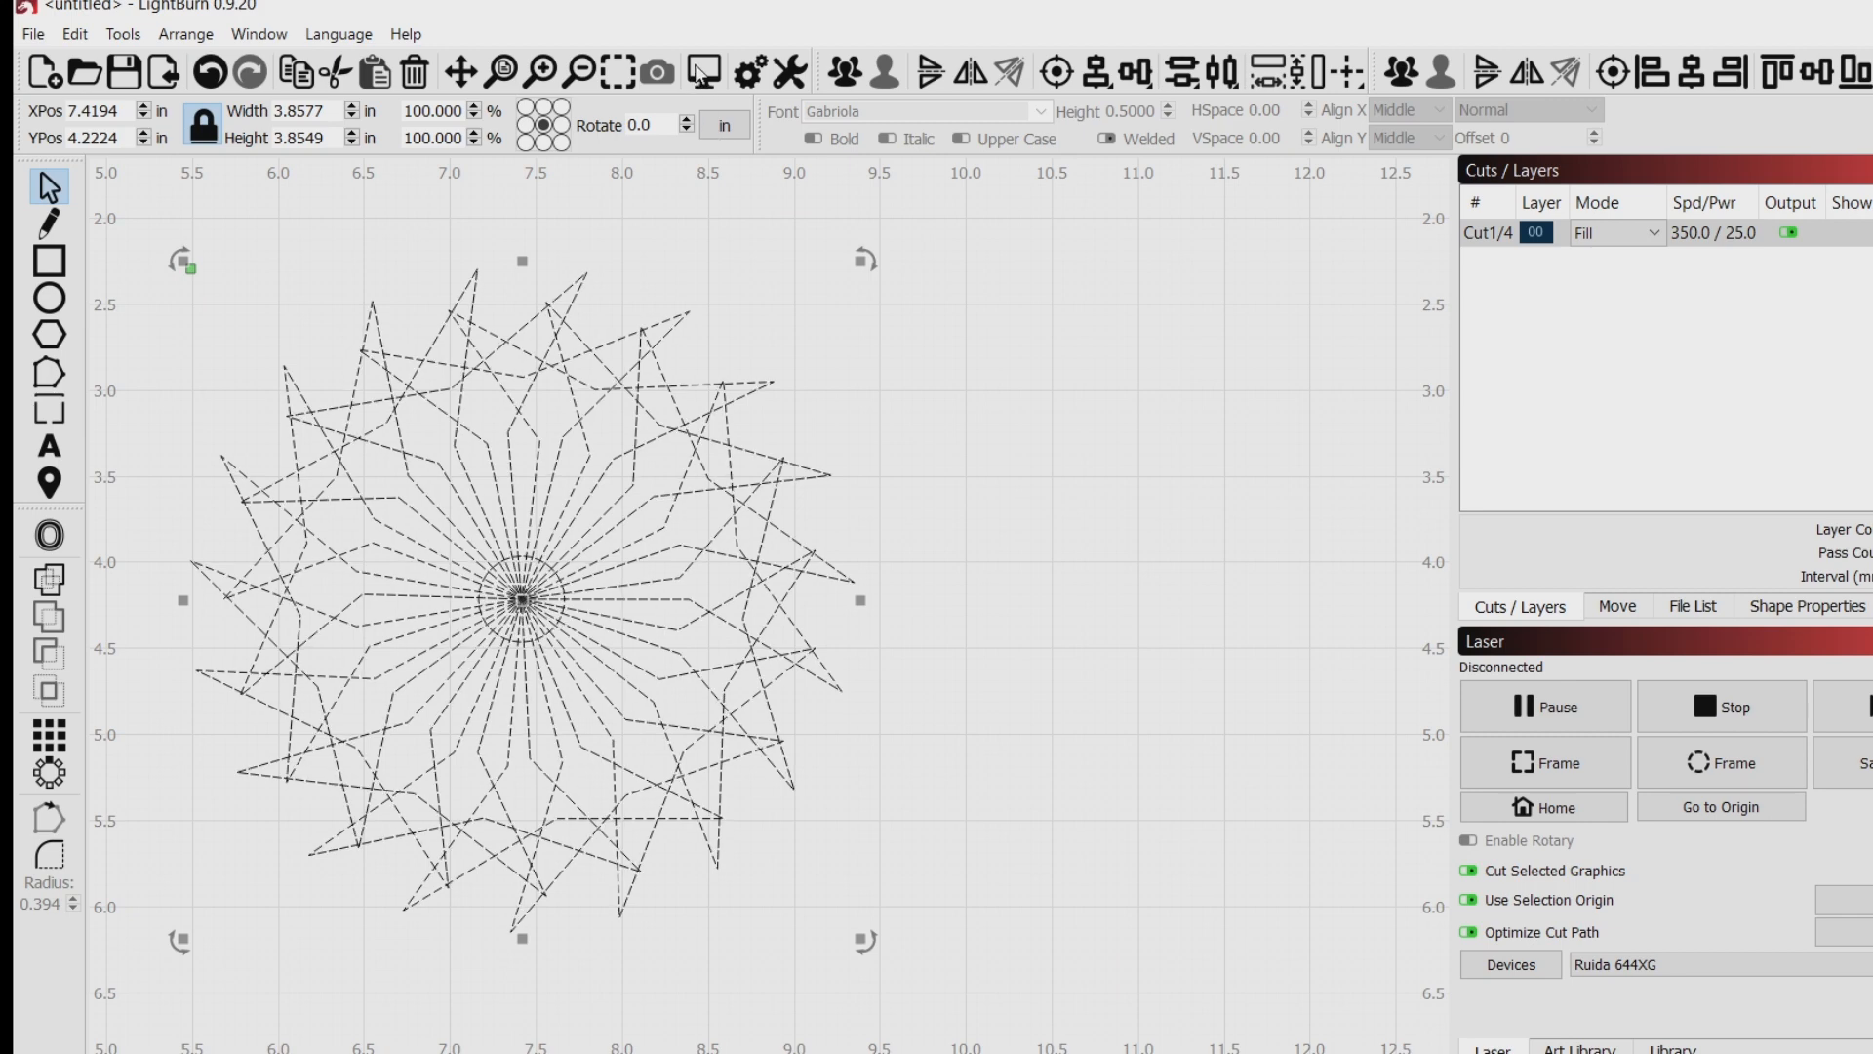
pyautogui.click(703, 71)
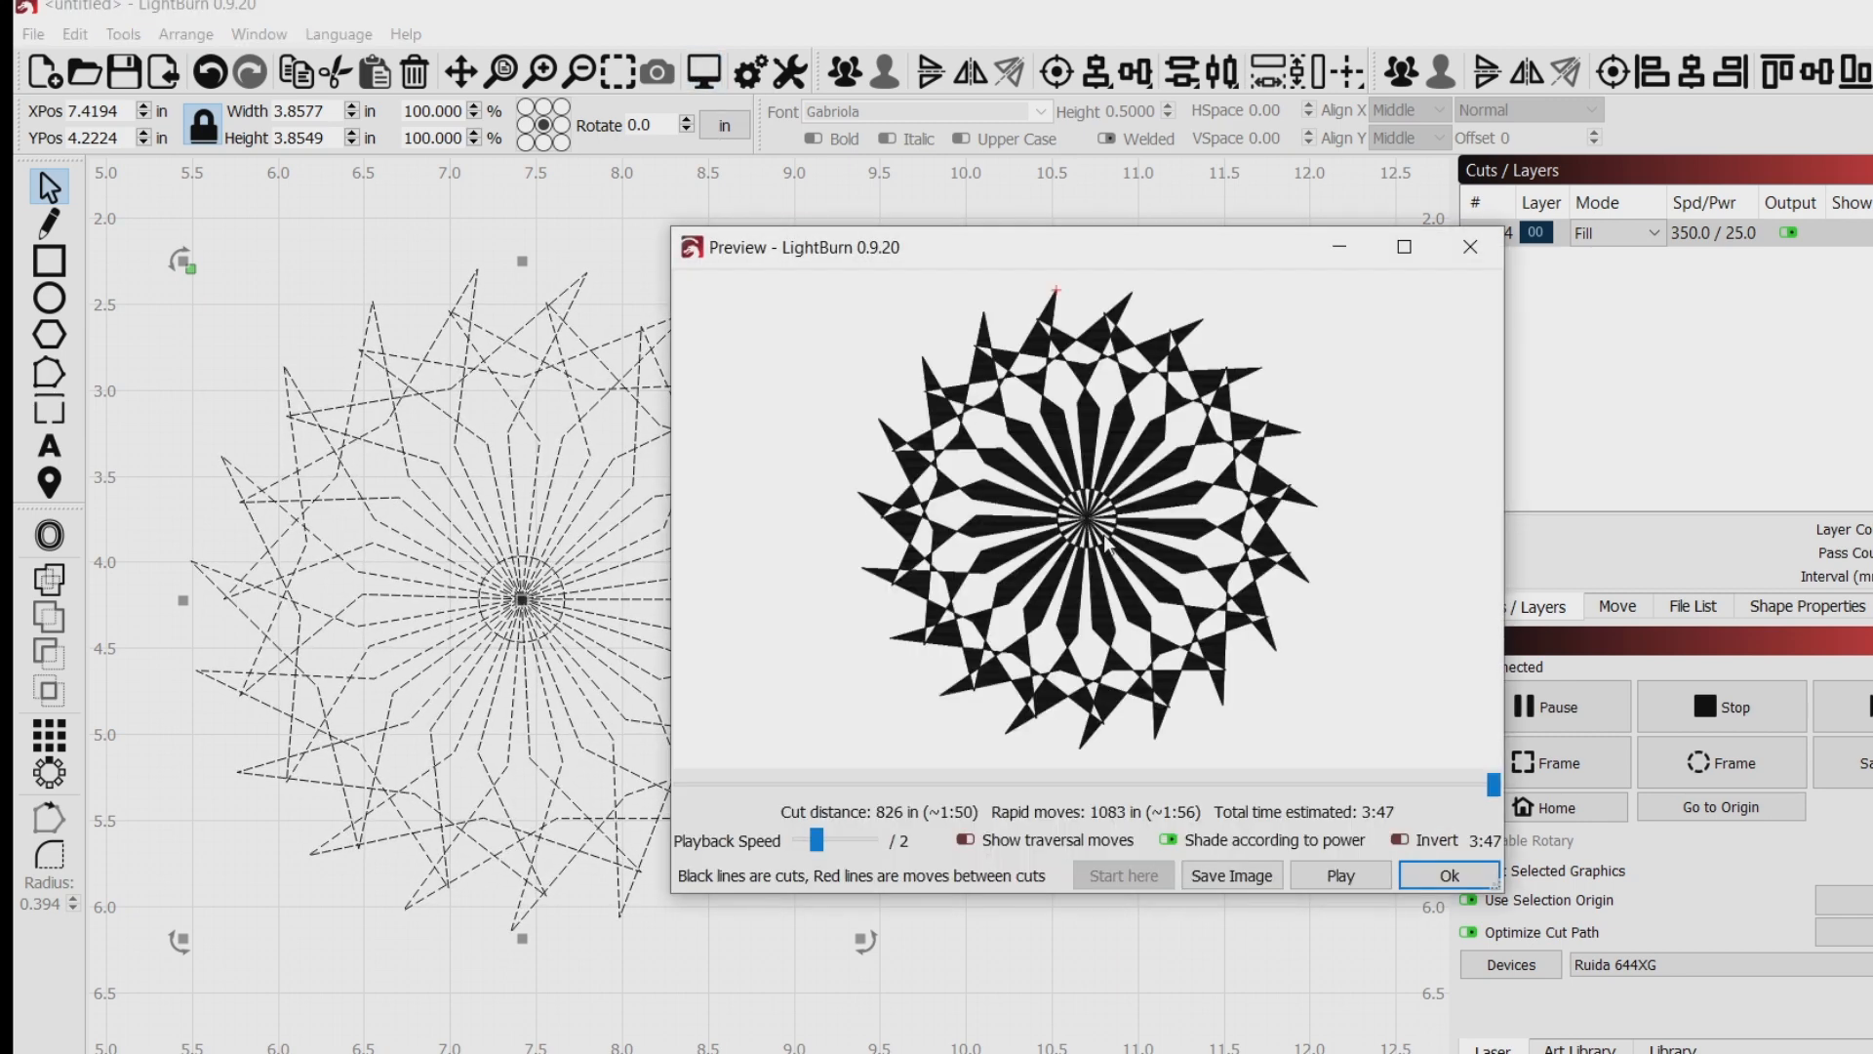
pyautogui.click(1404, 247)
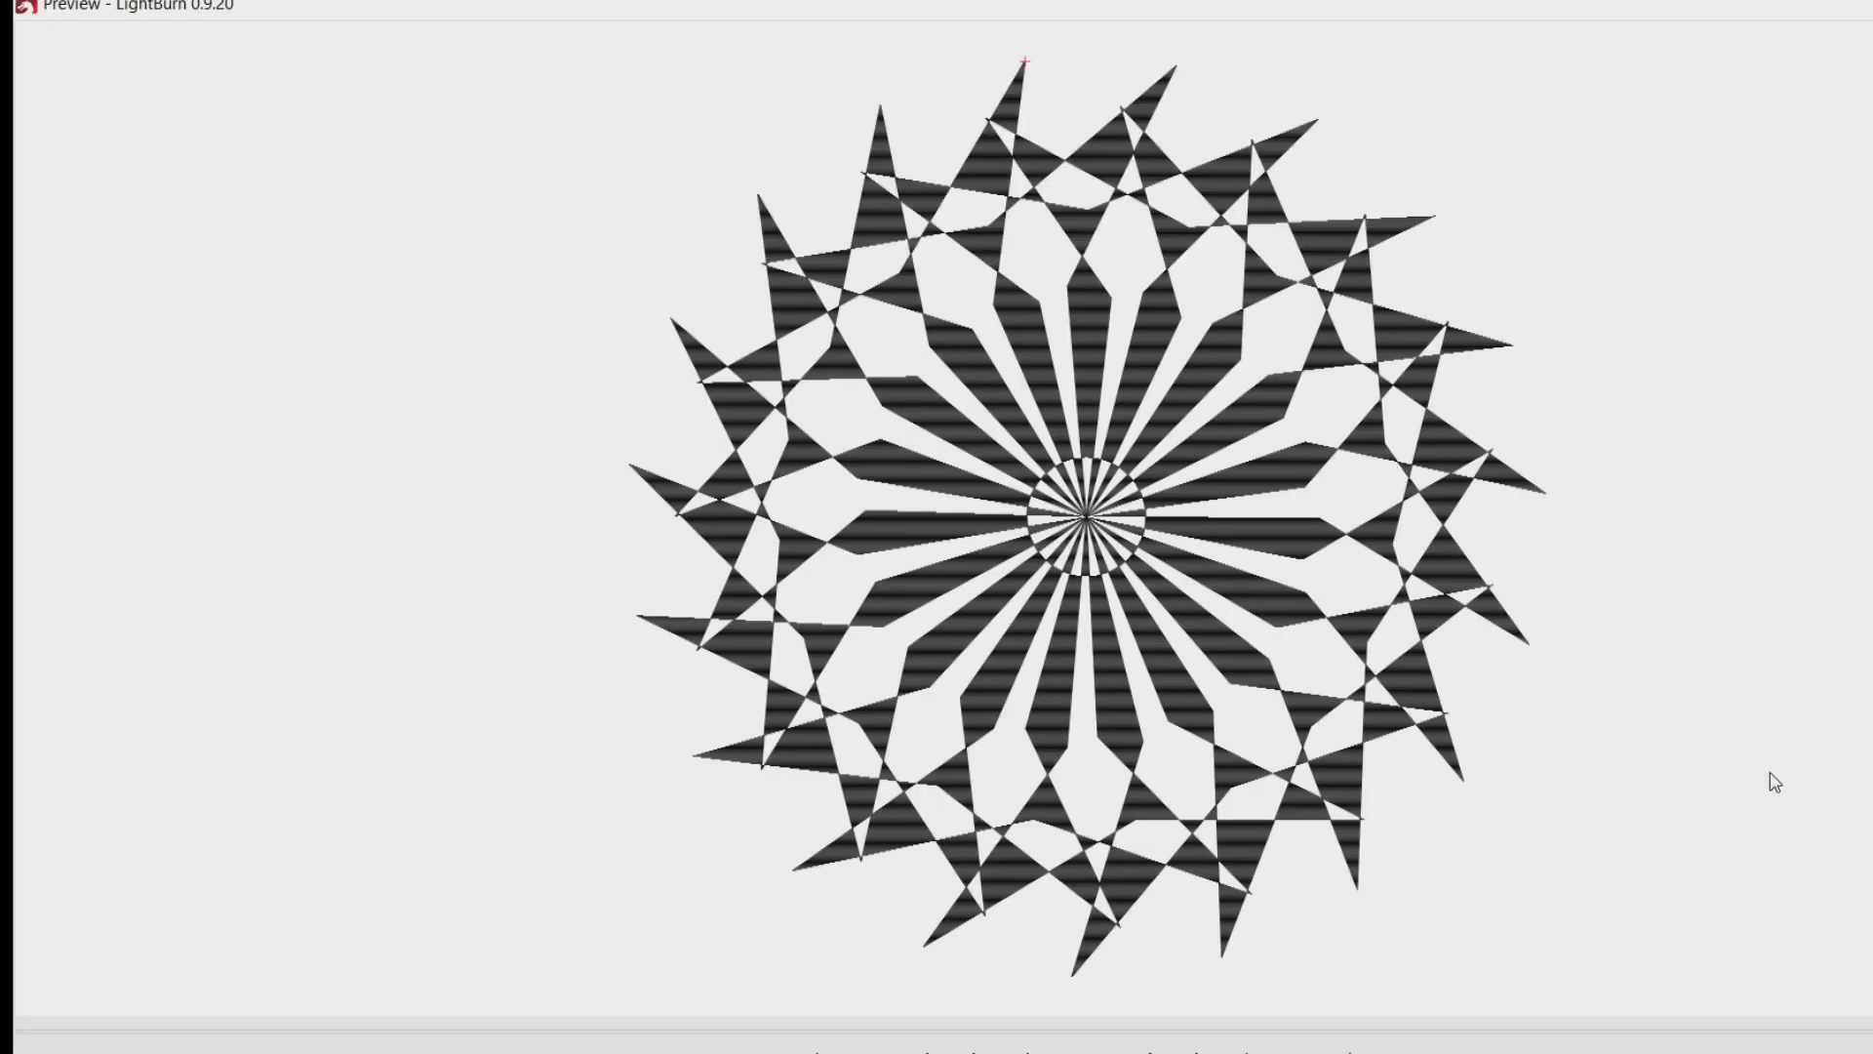
pyautogui.press('Escape')
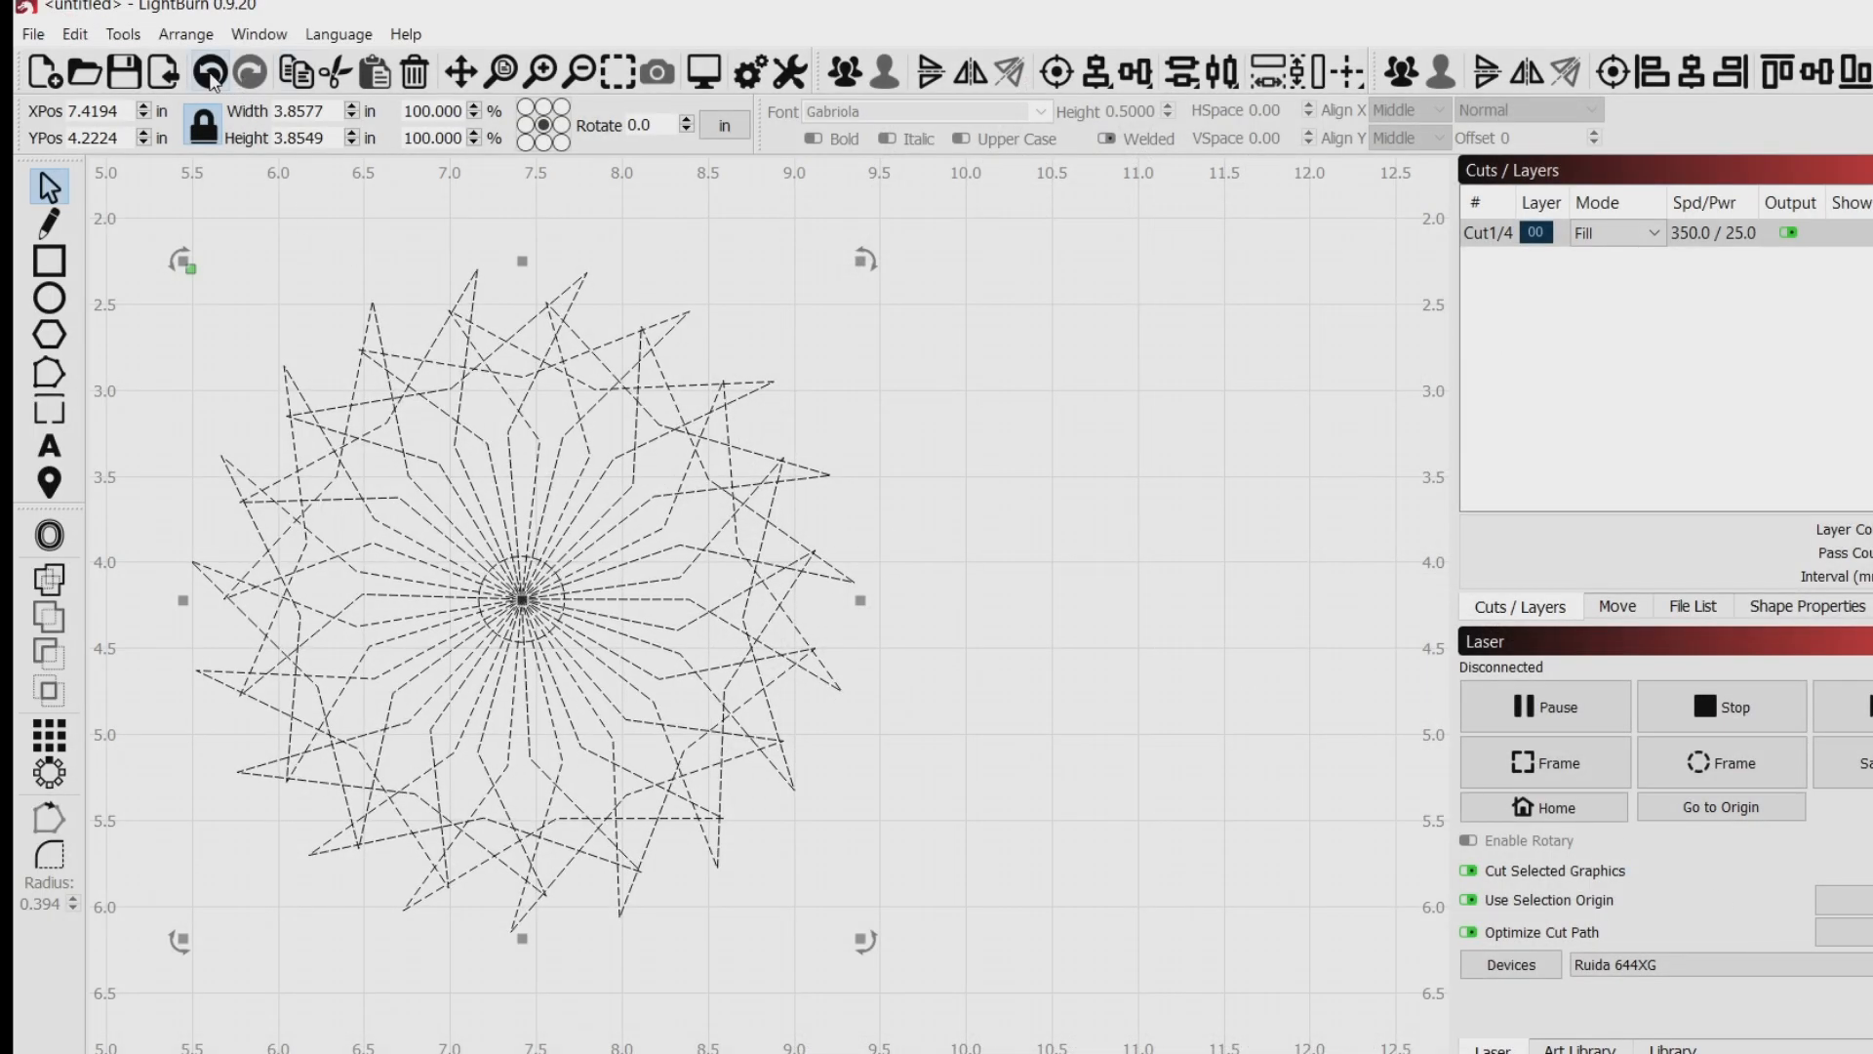
pyautogui.click(211, 73)
pyautogui.click(212, 74)
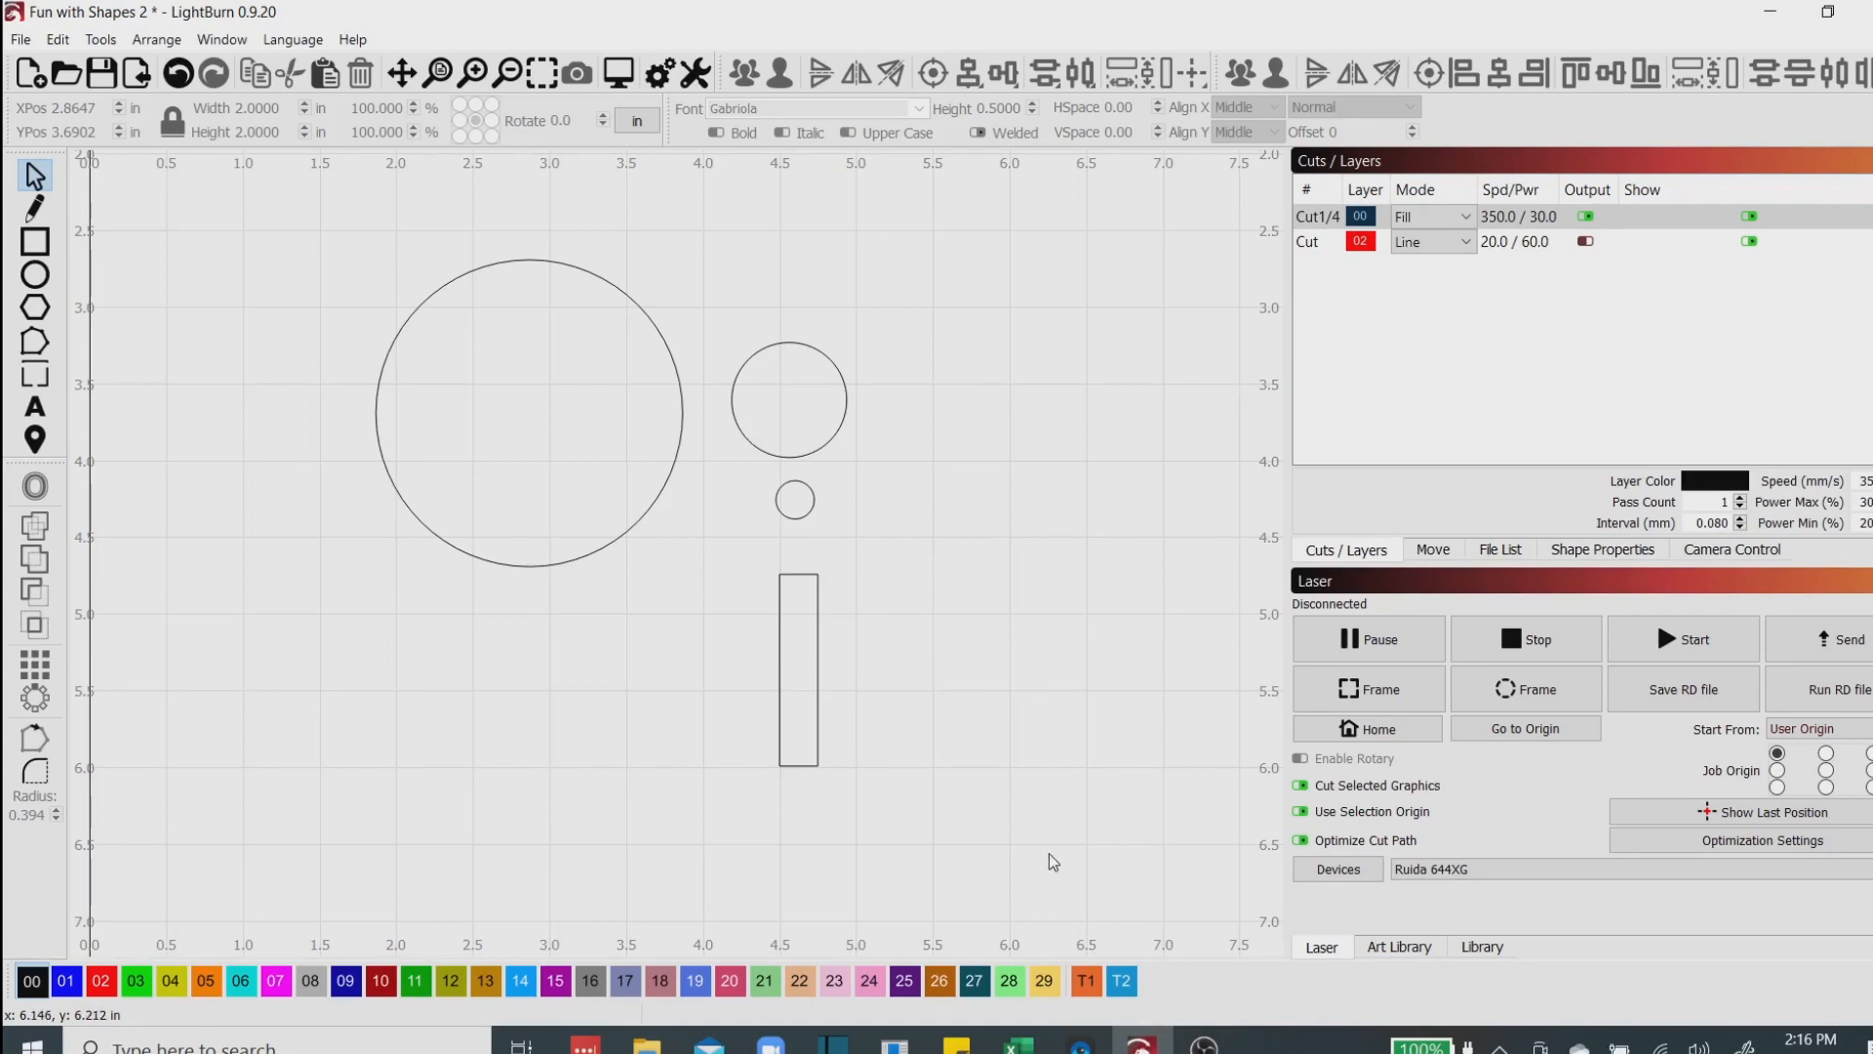
# Check the dimensions of the large, medium and small circles and of the narrow rectangle one after another.
pyautogui.click(609, 282)
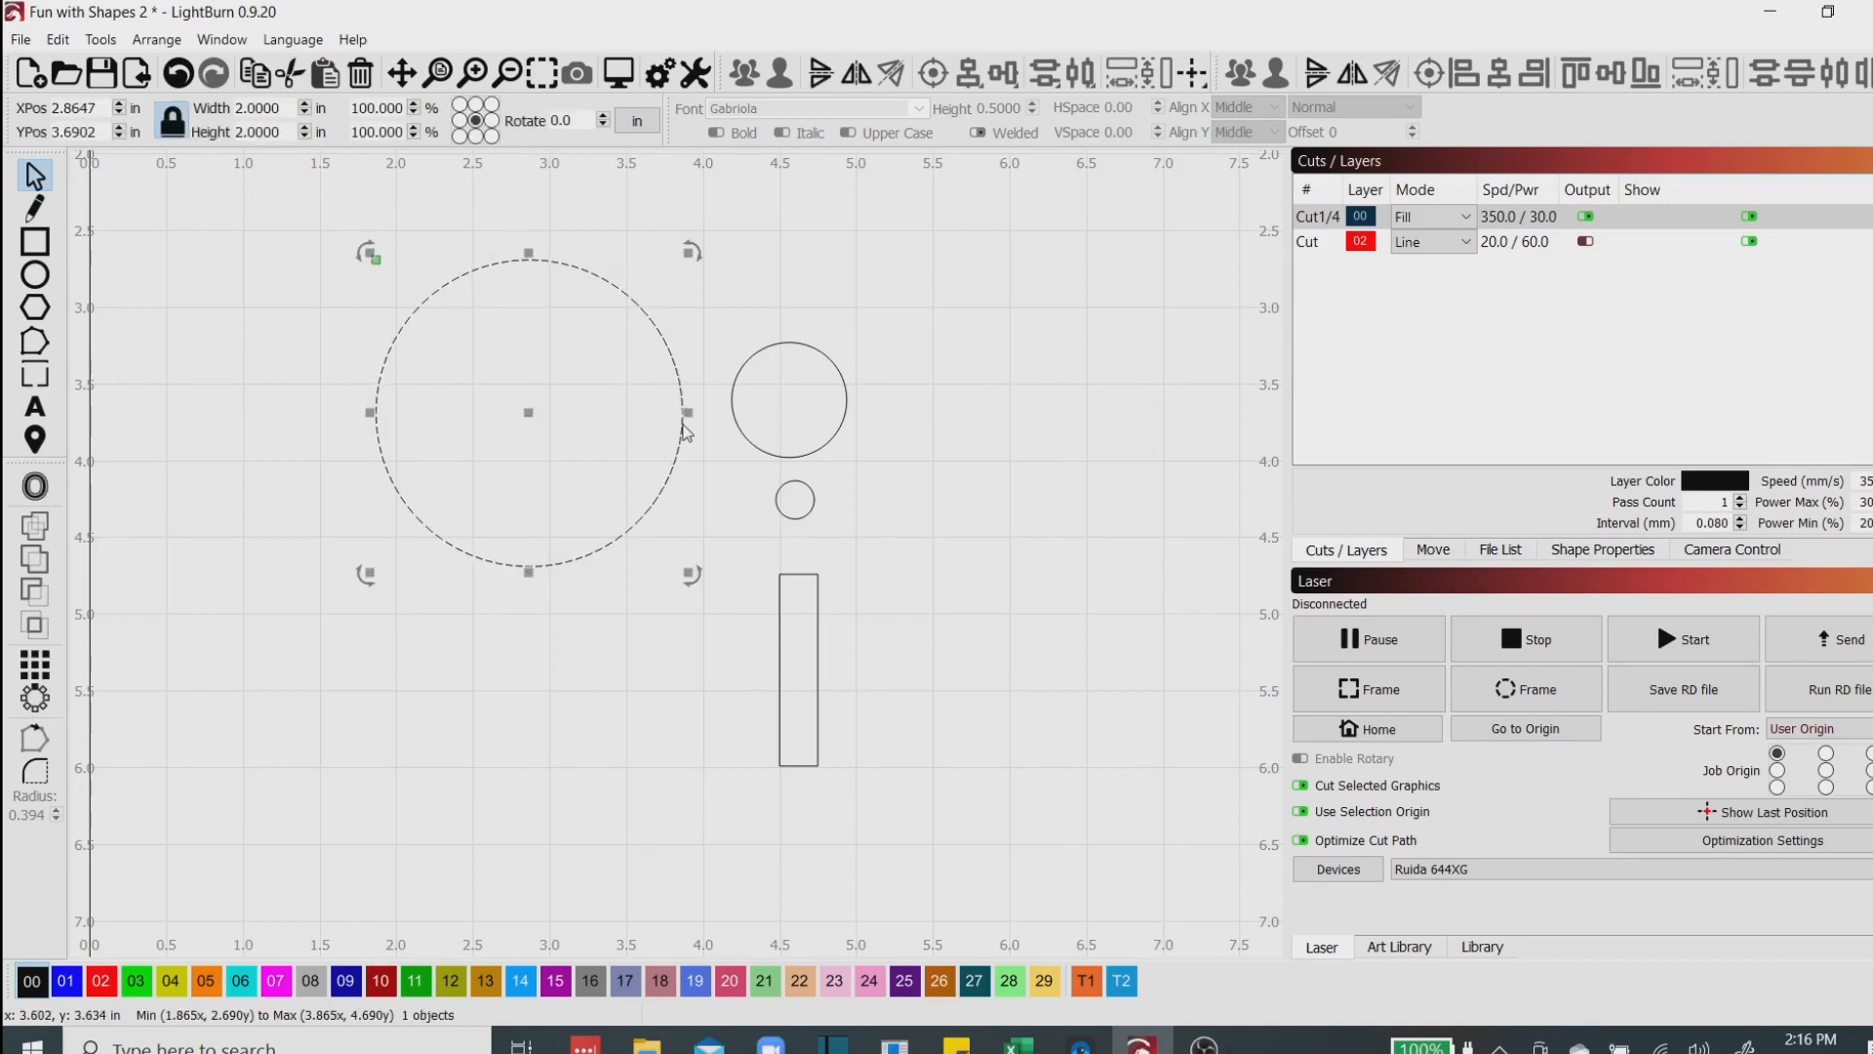
pyautogui.click(739, 431)
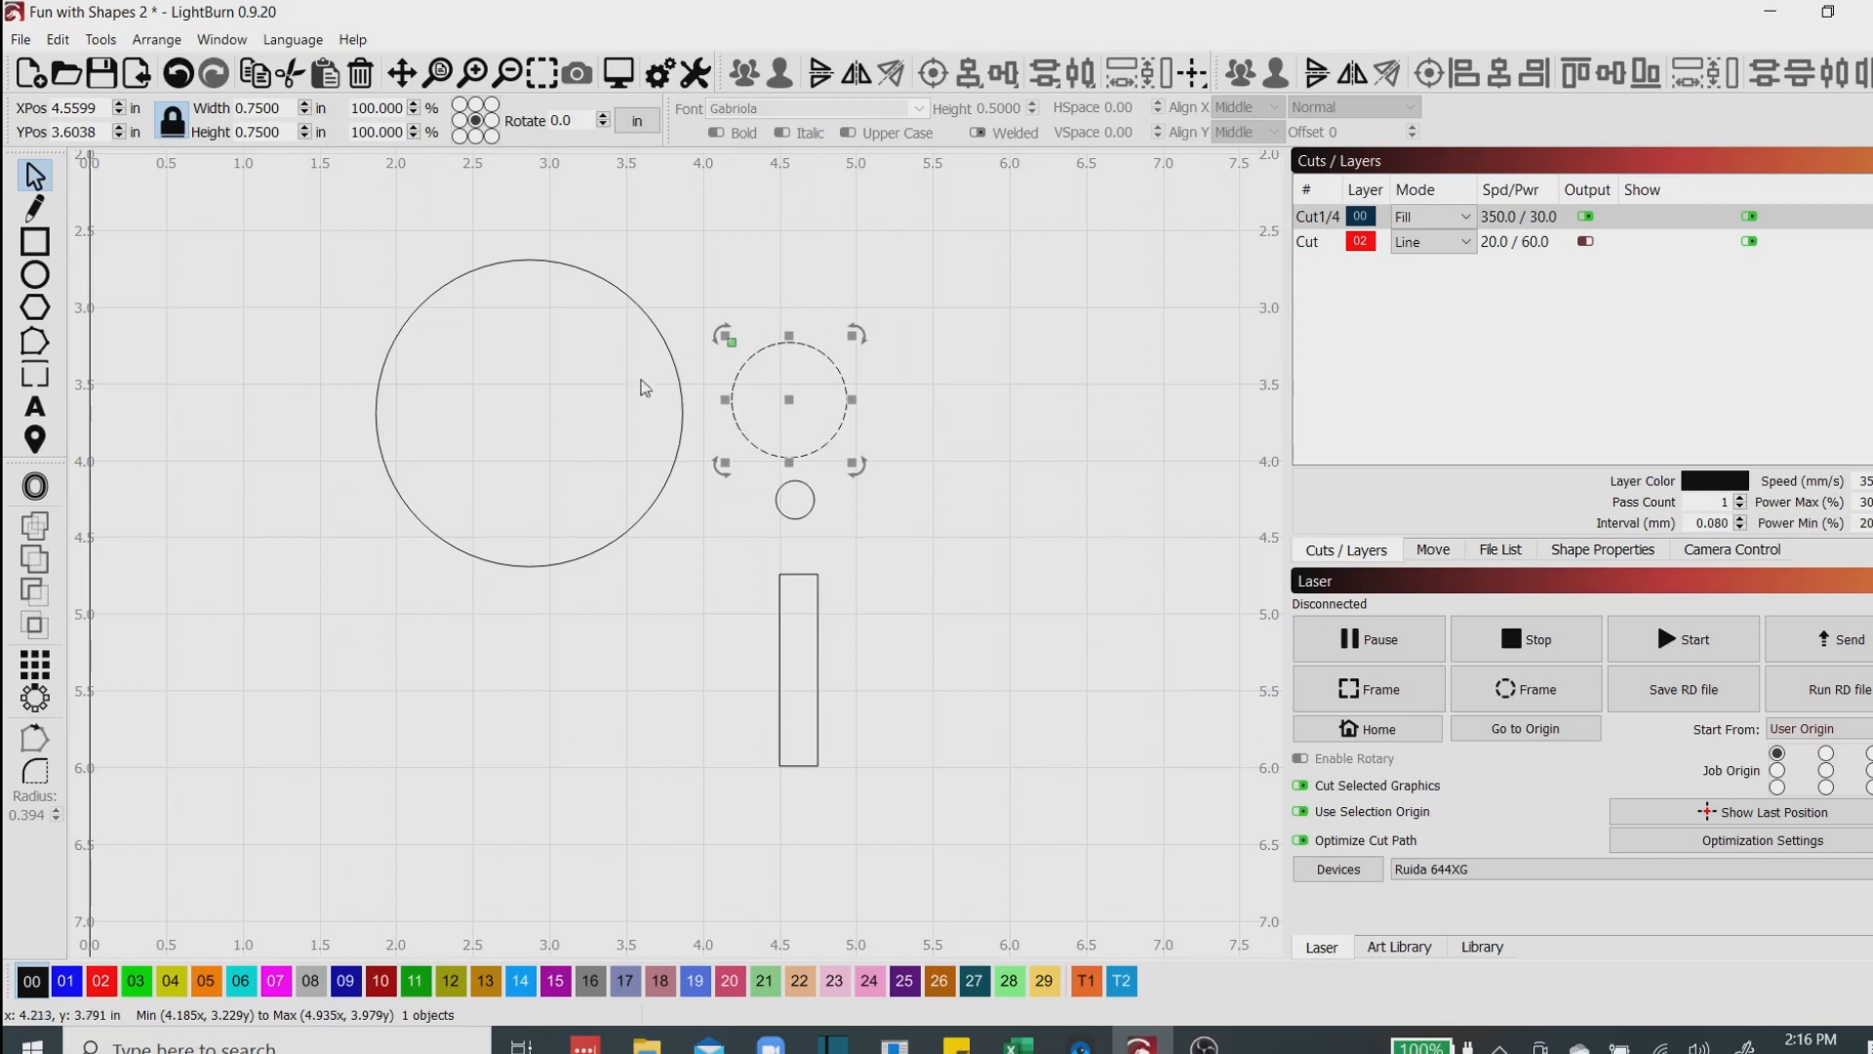
pyautogui.click(784, 512)
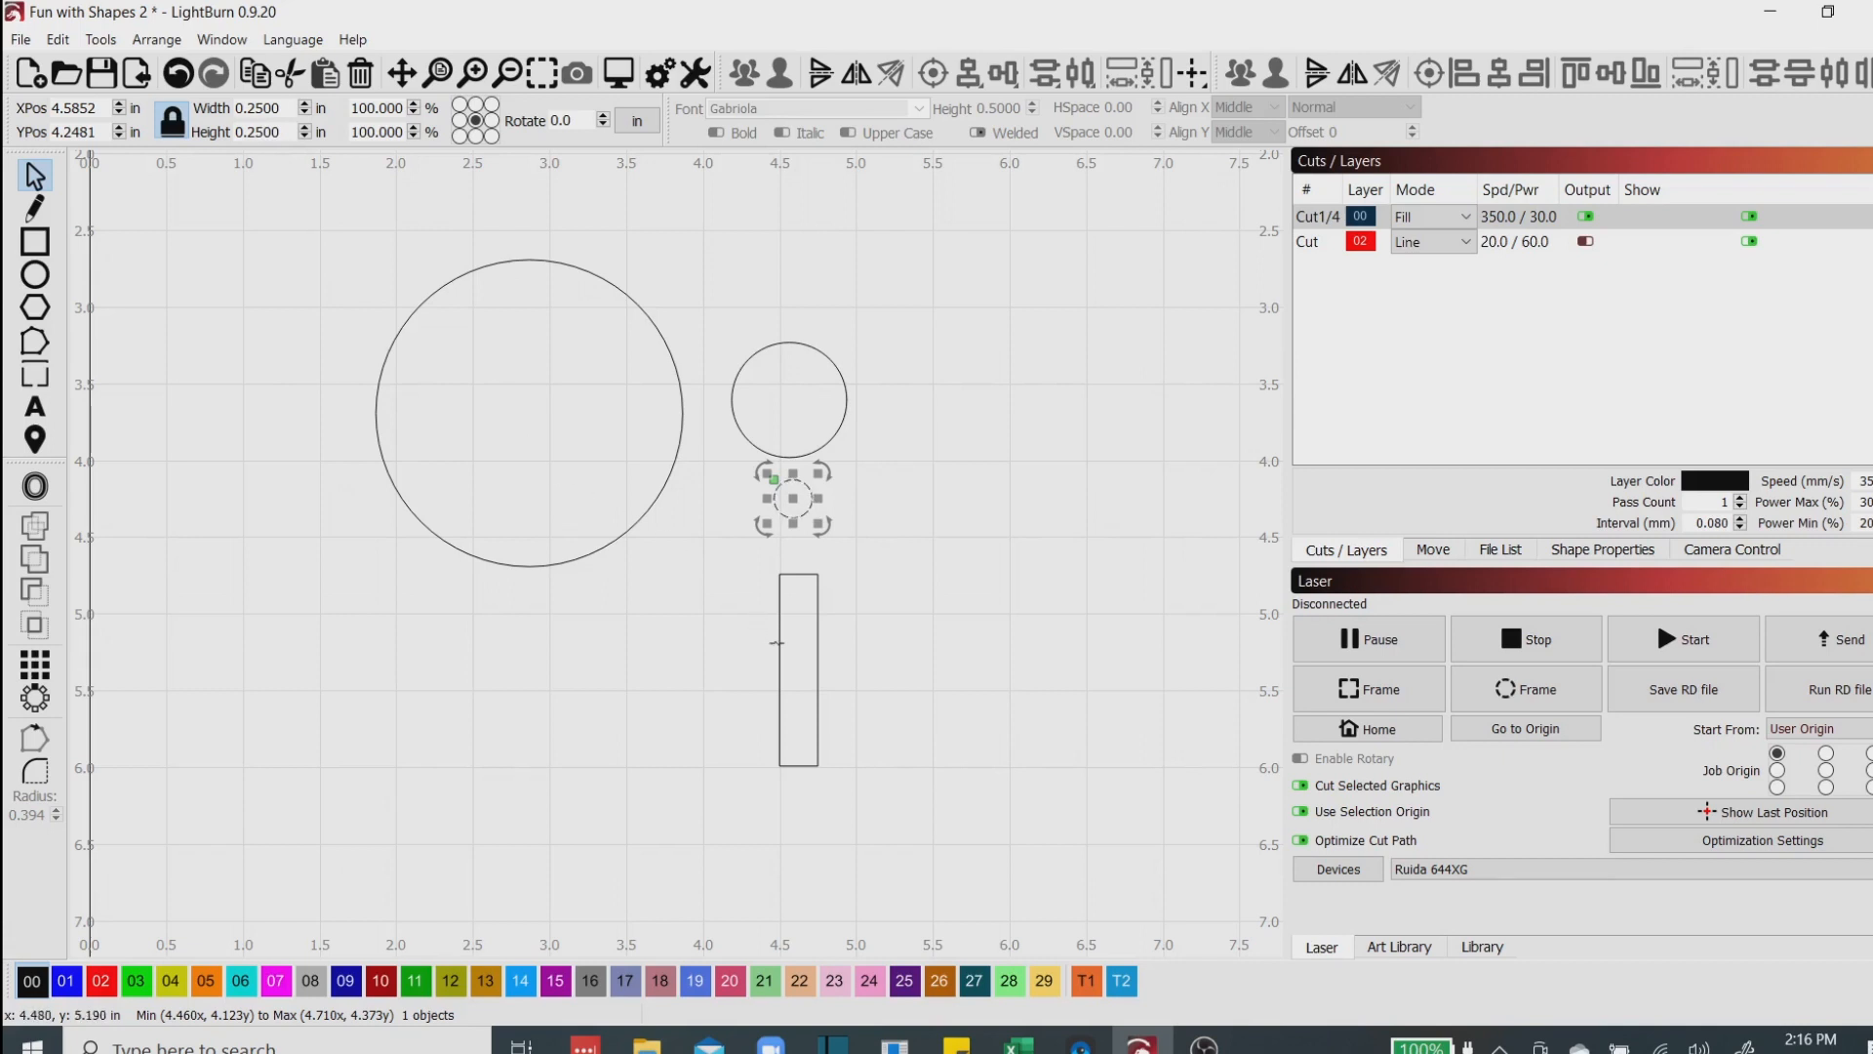
pyautogui.click(778, 643)
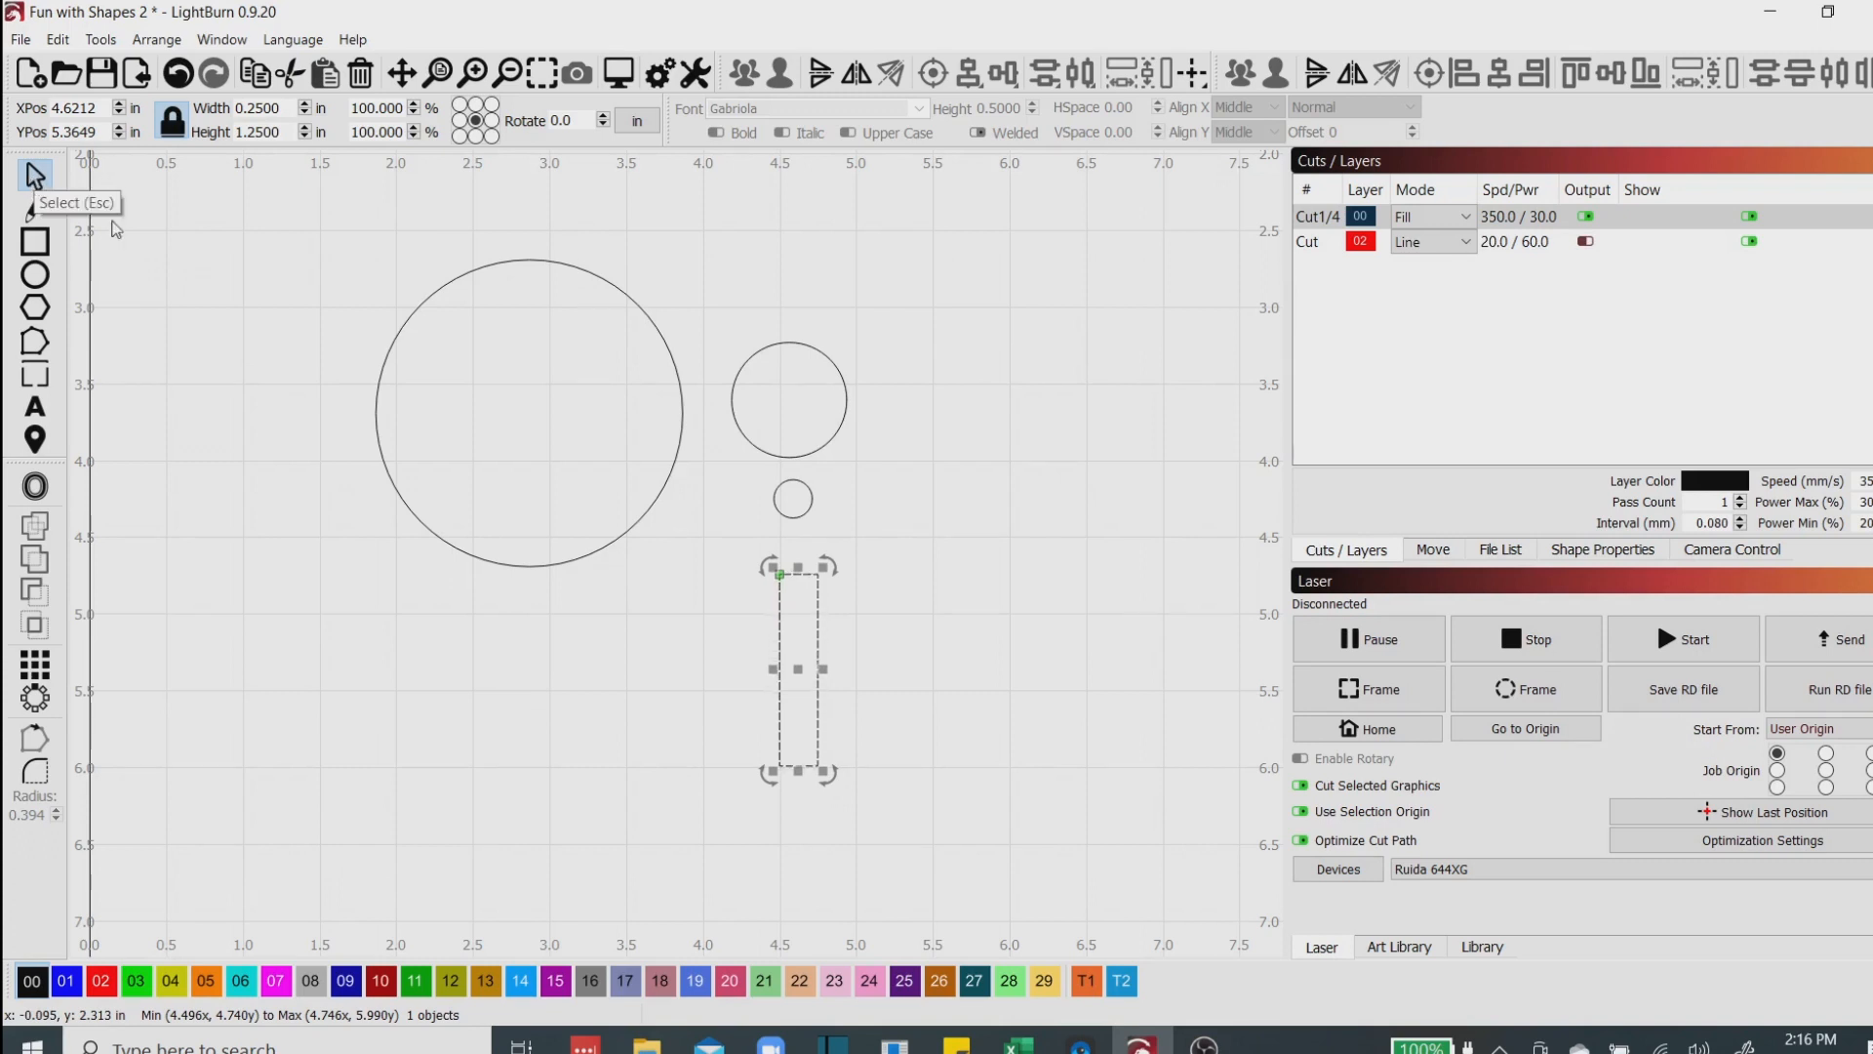
# Move the 0.75 in circle to the centre of the 2 in circle, snapping their centres together.
pyautogui.click(766, 454)
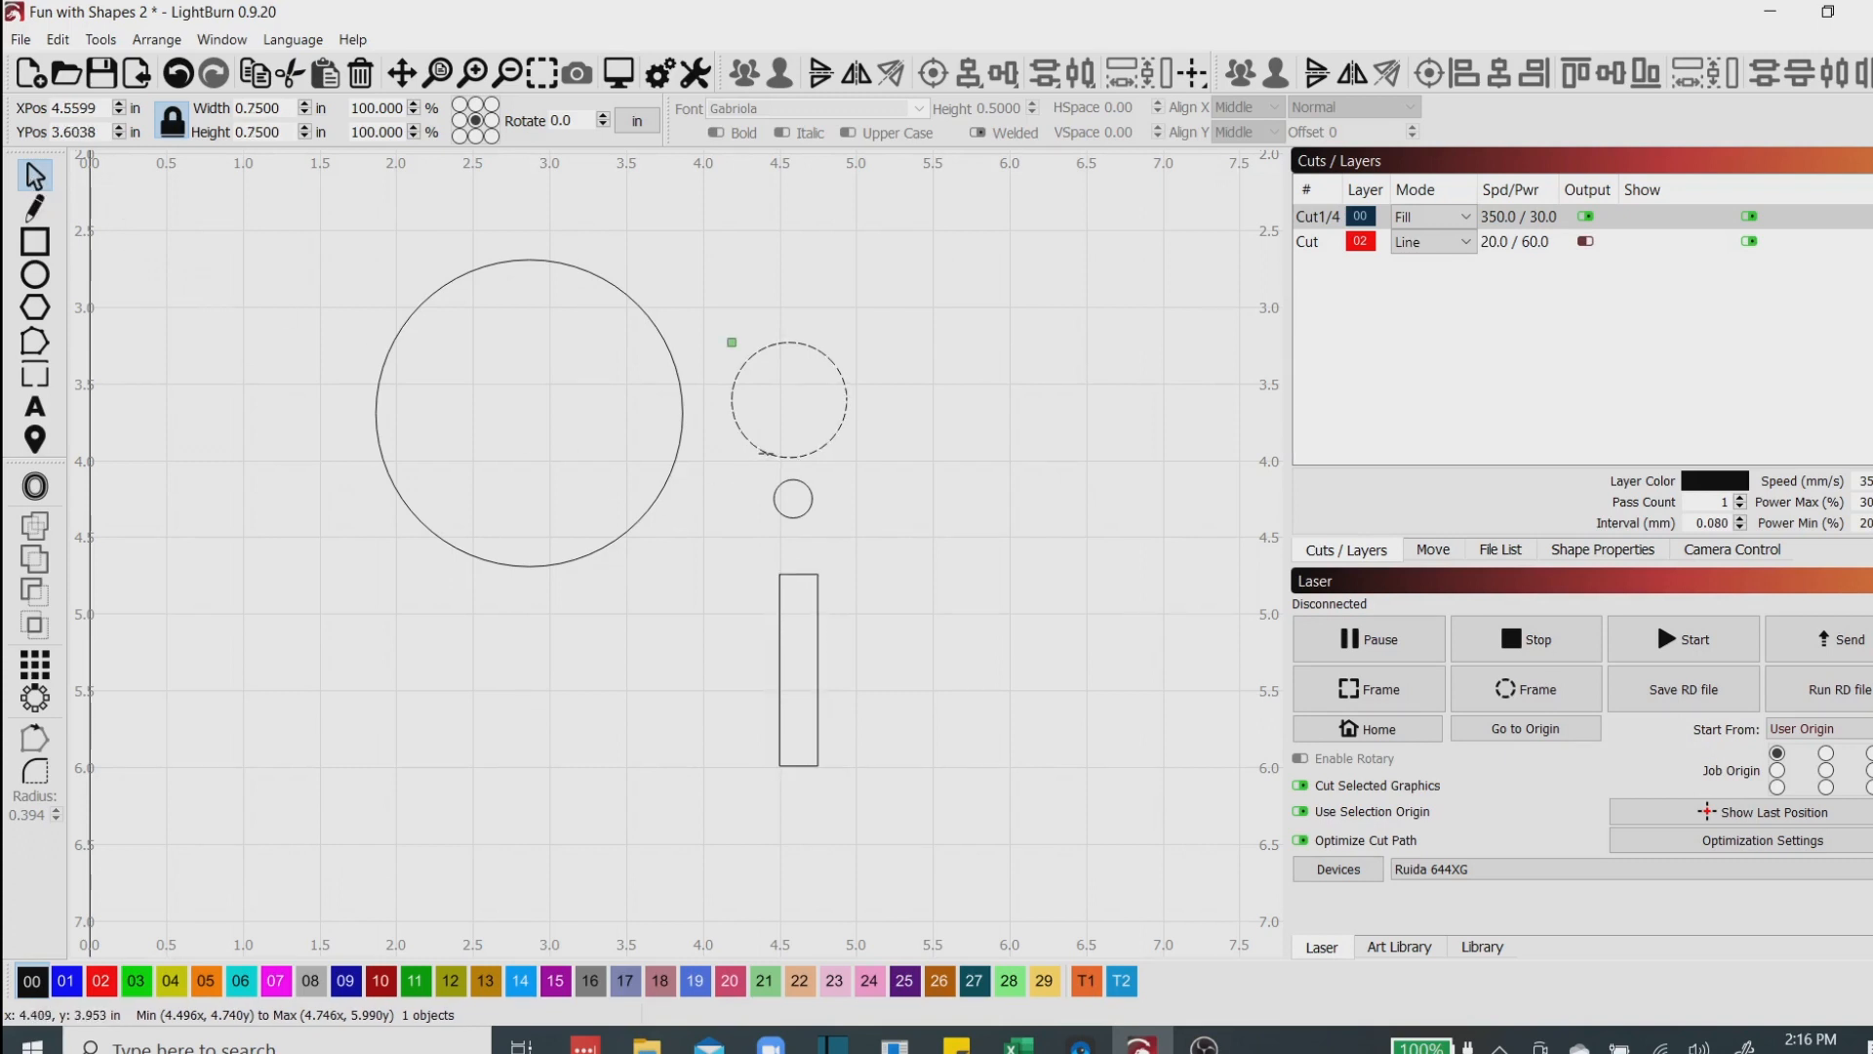
pyautogui.moveTo(789, 400); pyautogui.dragTo(536, 410)
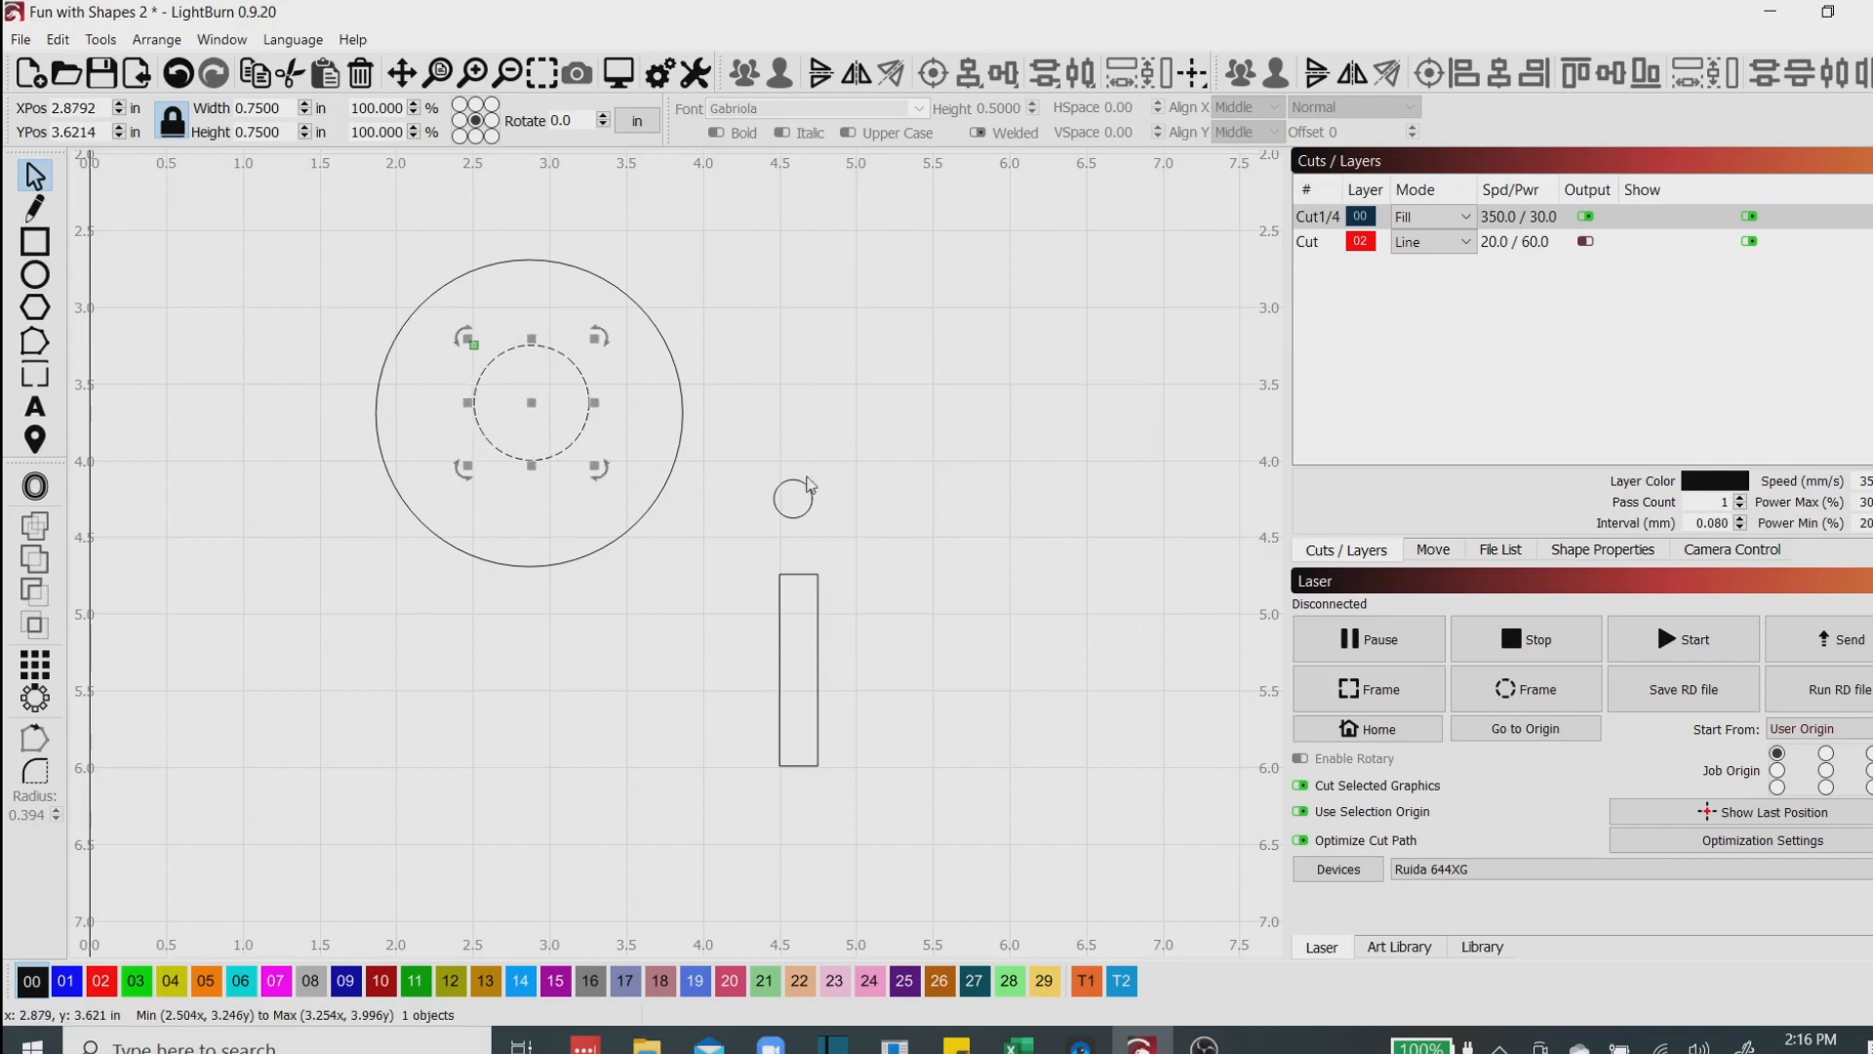
pyautogui.click(870, 430)
pyautogui.click(575, 443)
pyautogui.moveTo(535, 402); pyautogui.dragTo(998, 248)
pyautogui.moveTo(908, 302); pyautogui.dragTo(520, 412)
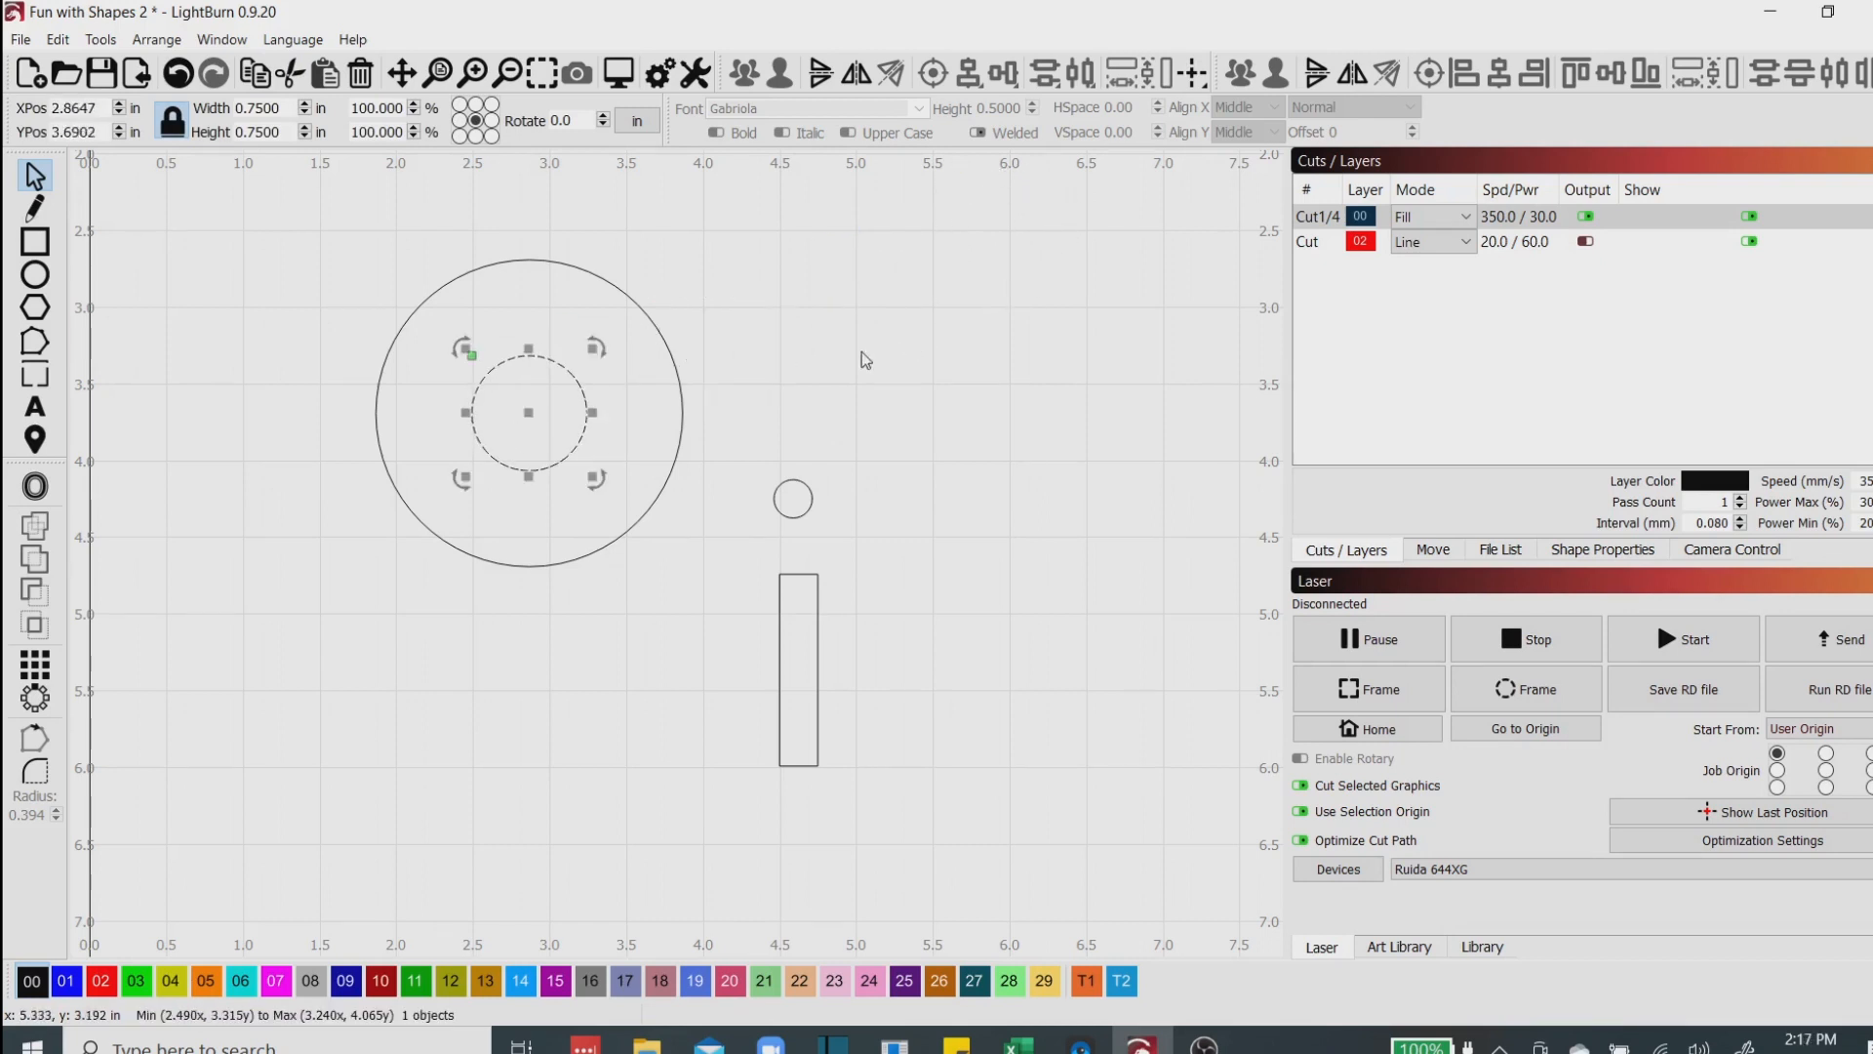
pyautogui.click(842, 368)
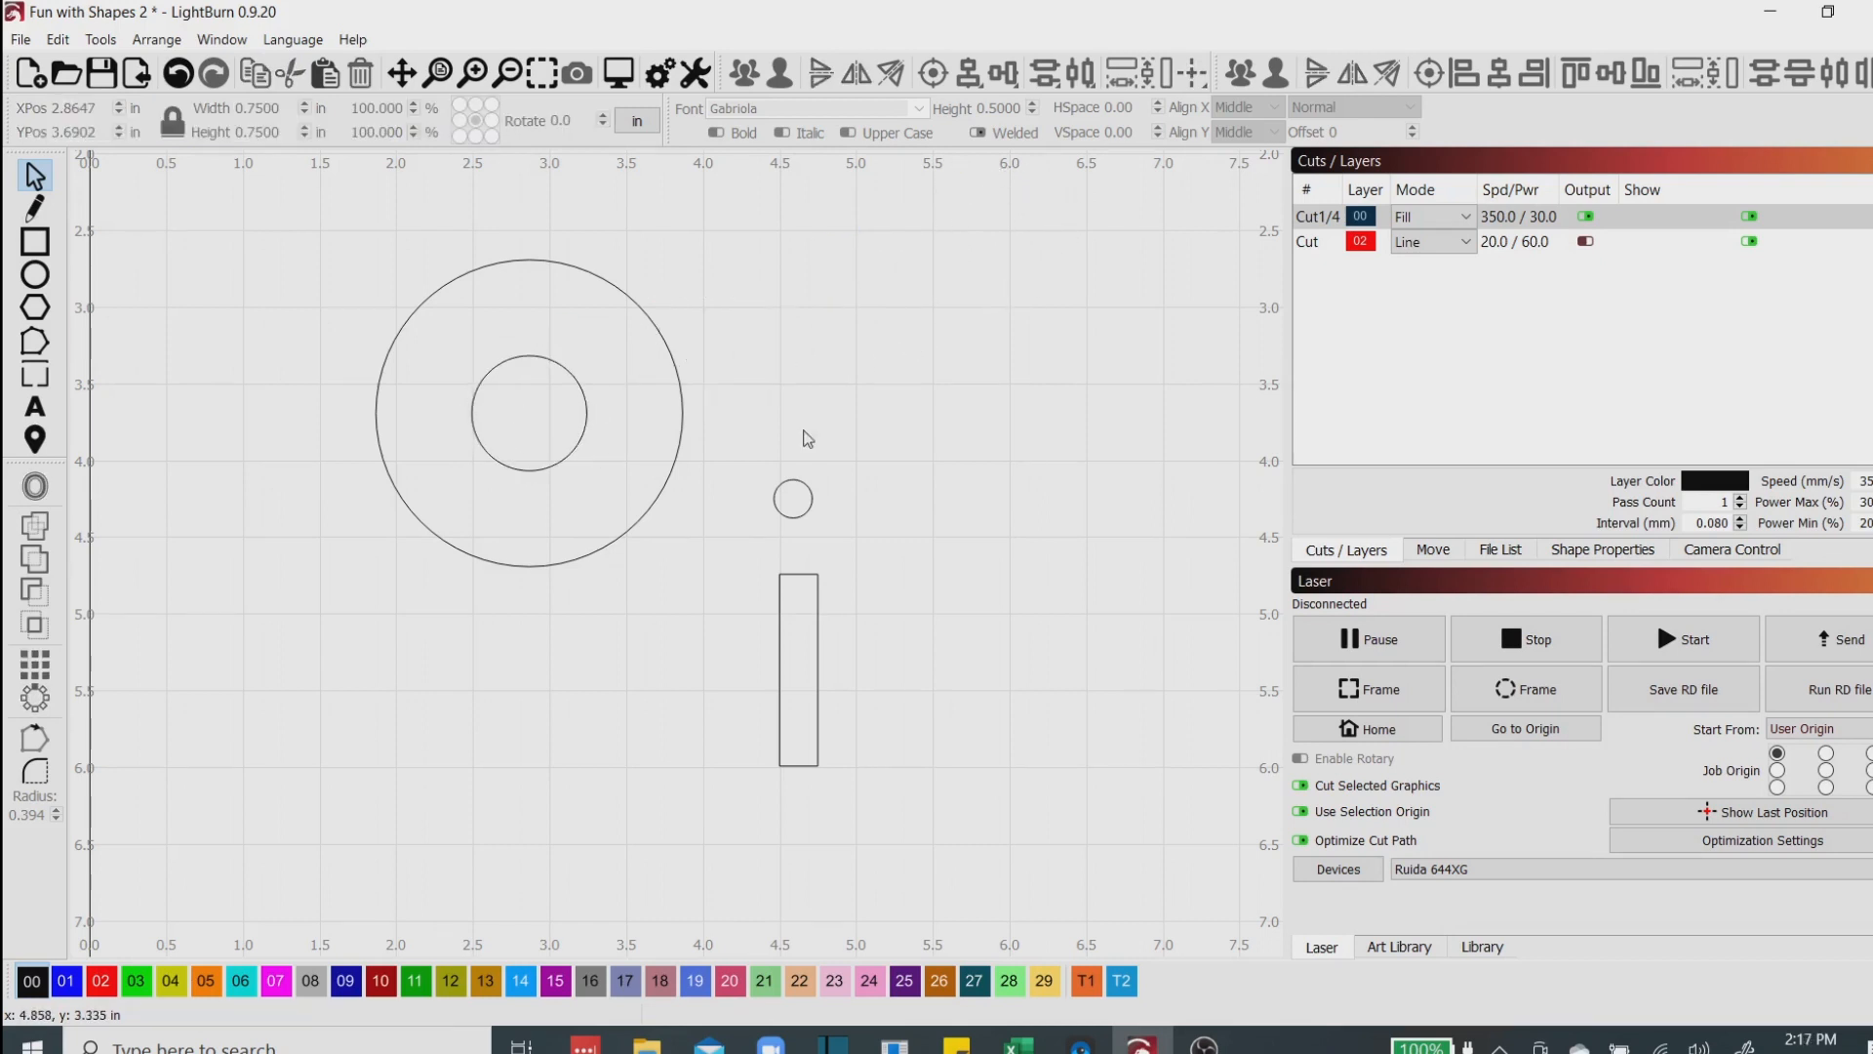
# Move the 0.25 in circle directly below the inner circle and the narrow rectangle against the large circle's lower edge.
pyautogui.click(795, 518)
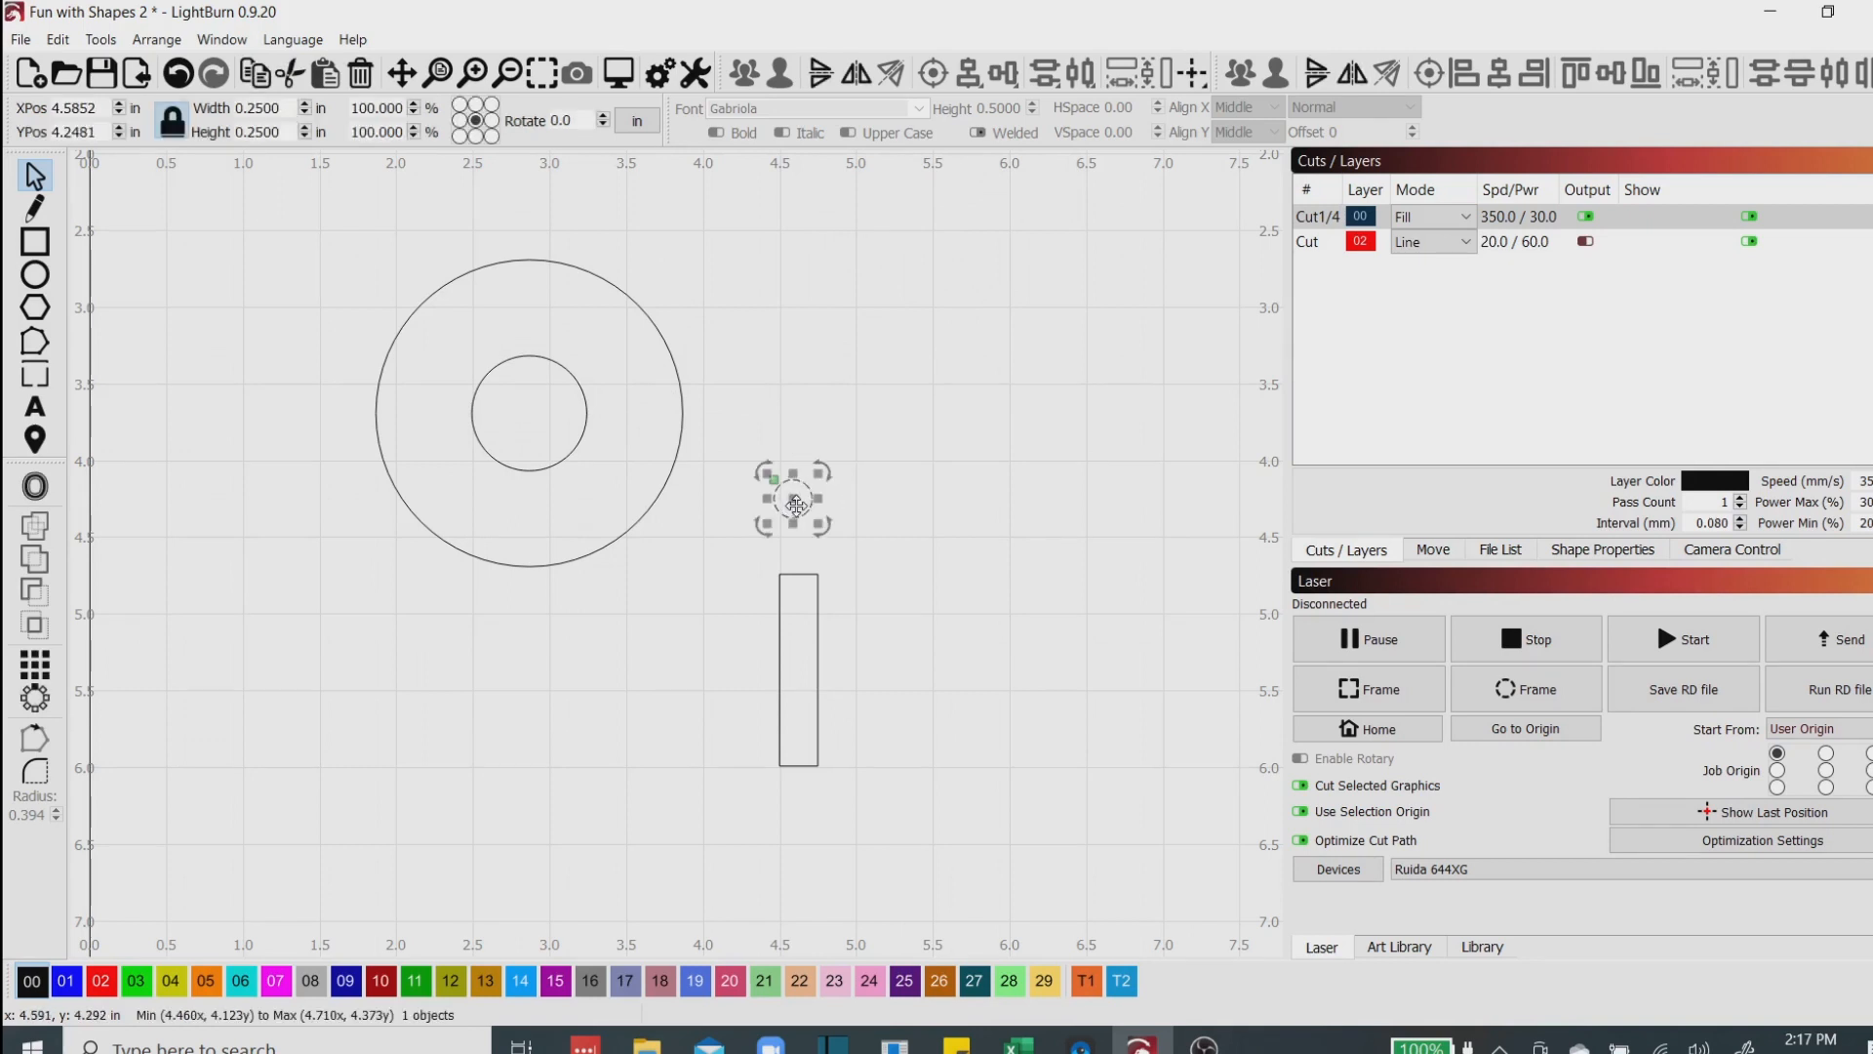
pyautogui.moveTo(796, 520); pyautogui.dragTo(528, 492)
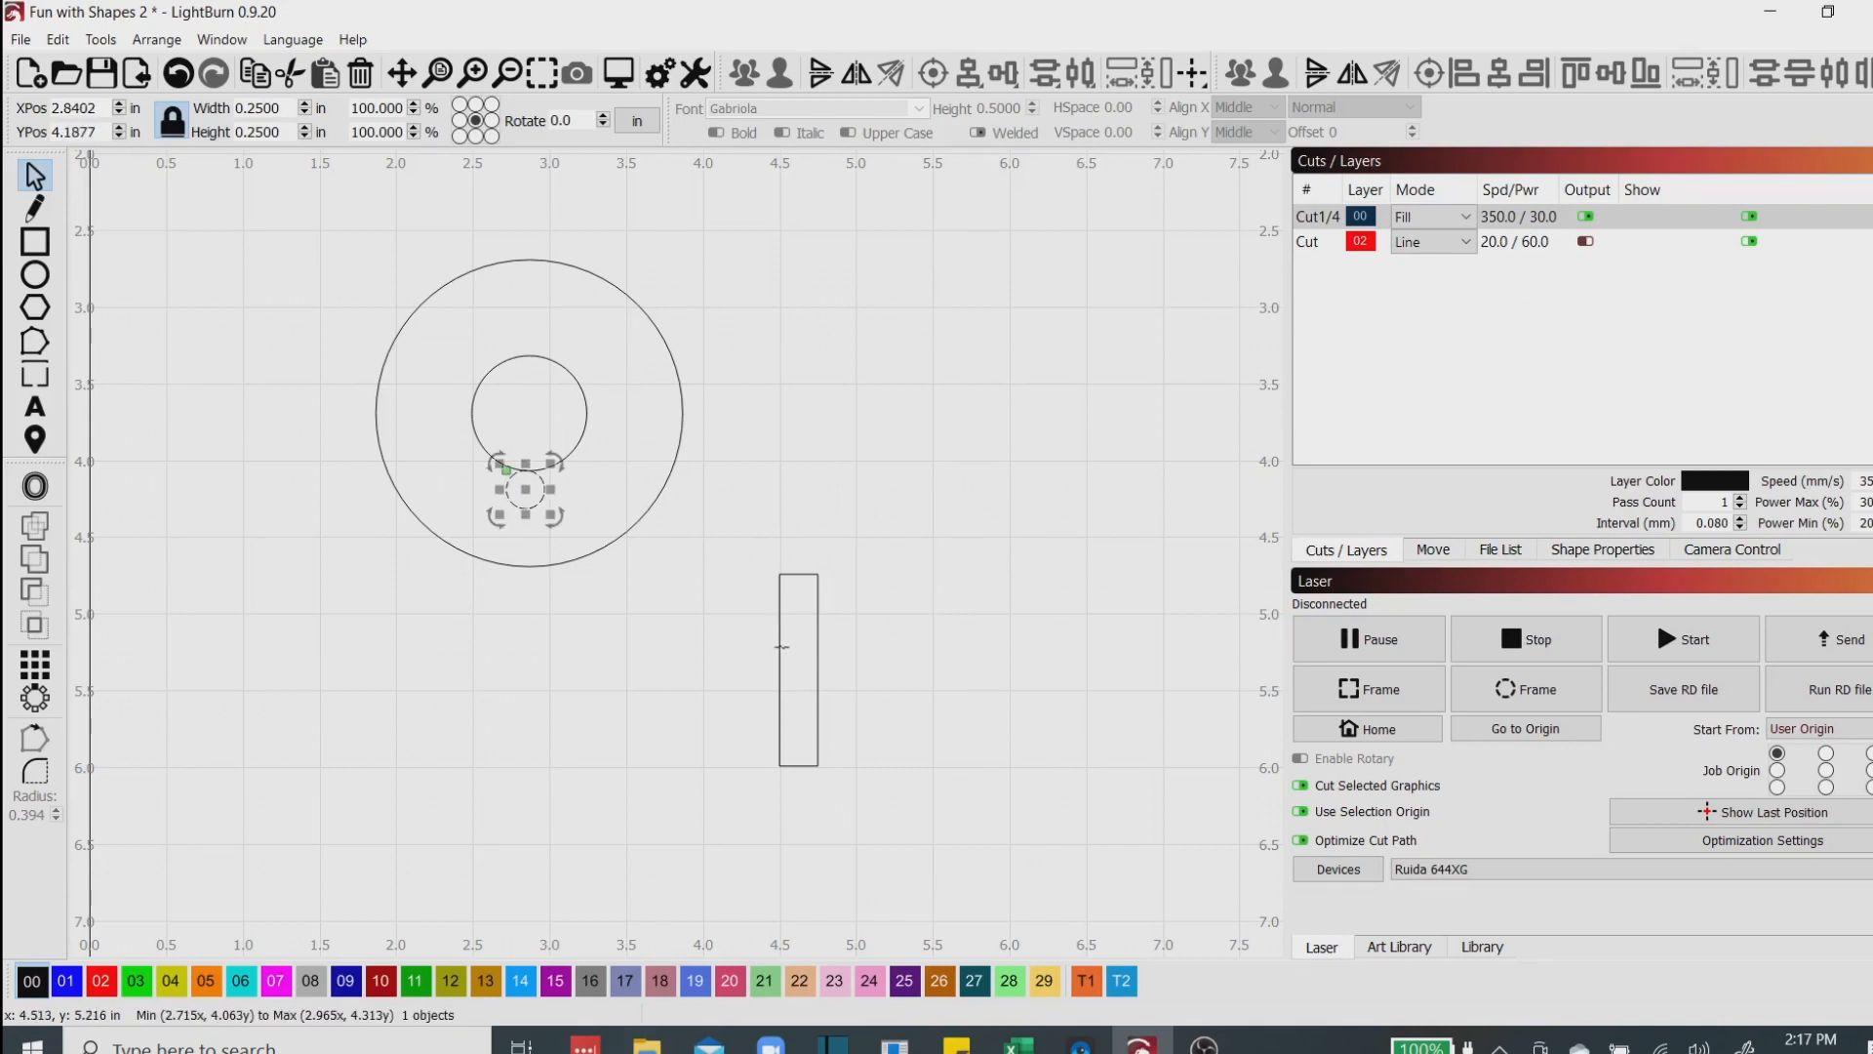
pyautogui.click(780, 647)
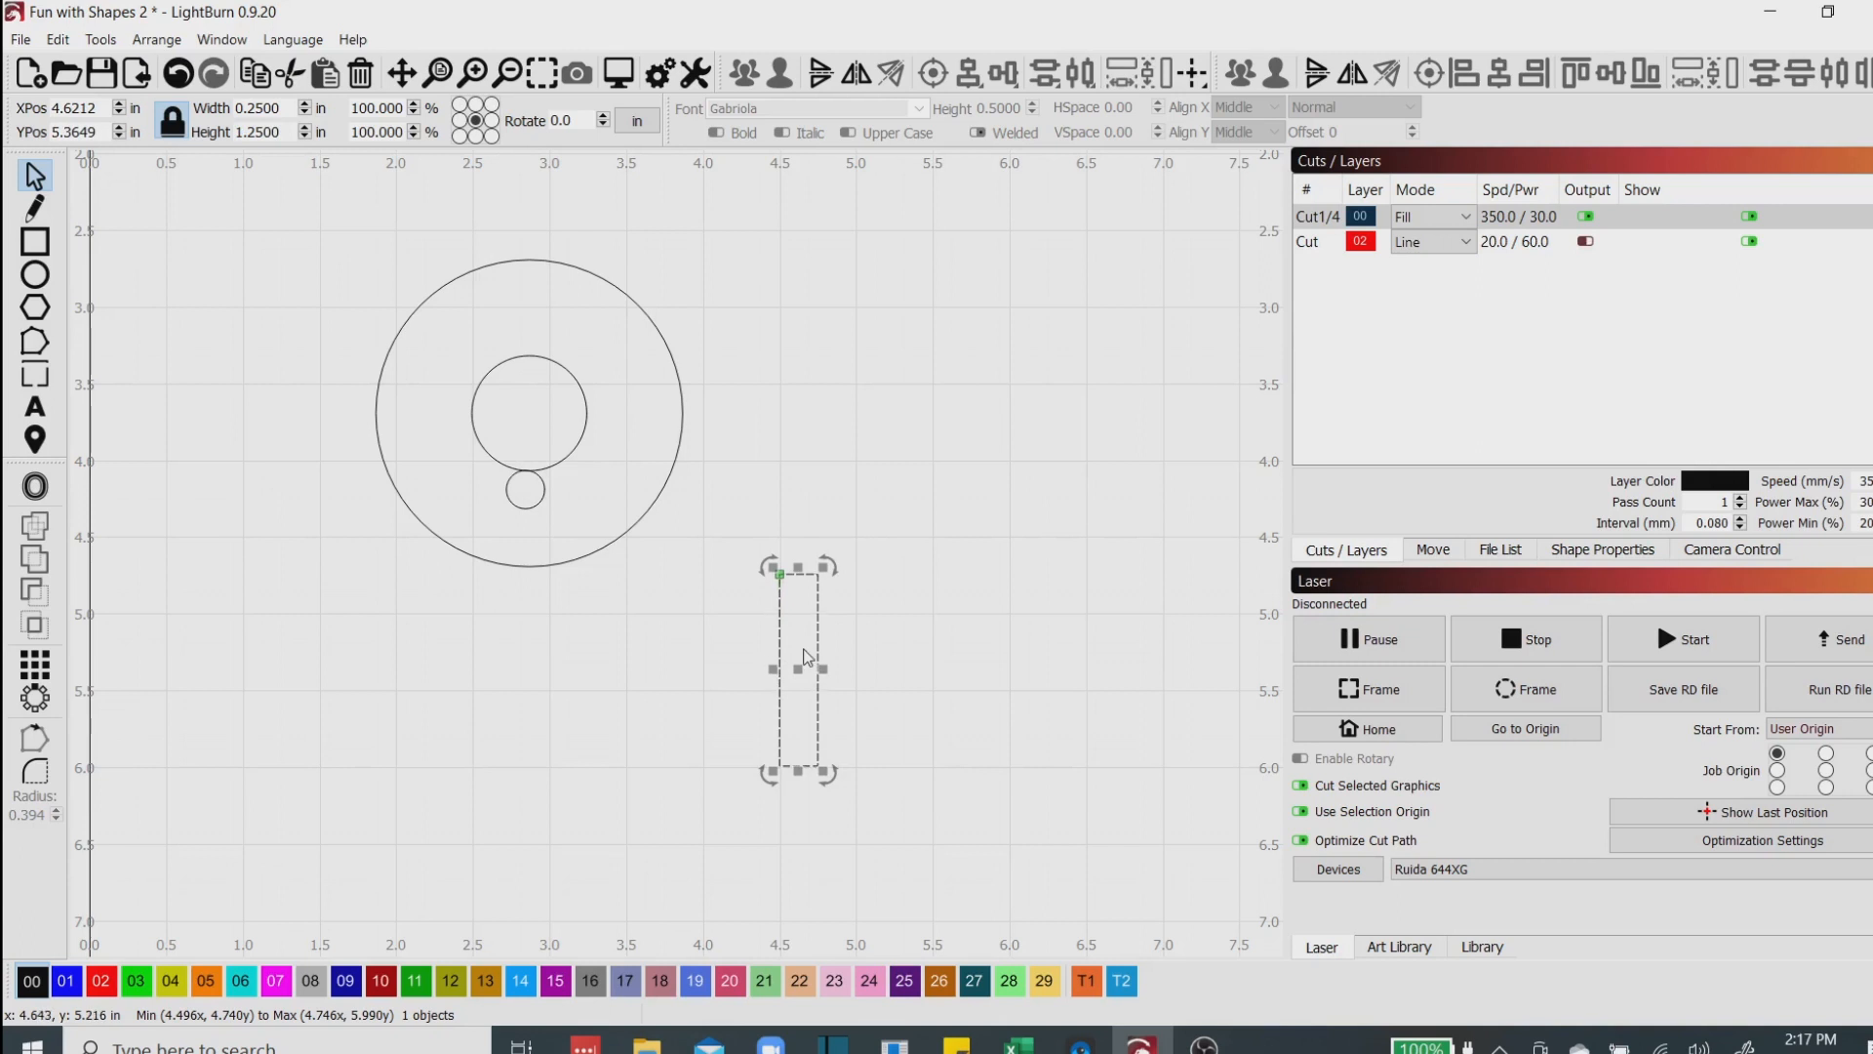
pyautogui.moveTo(806, 656); pyautogui.dragTo(527, 672)
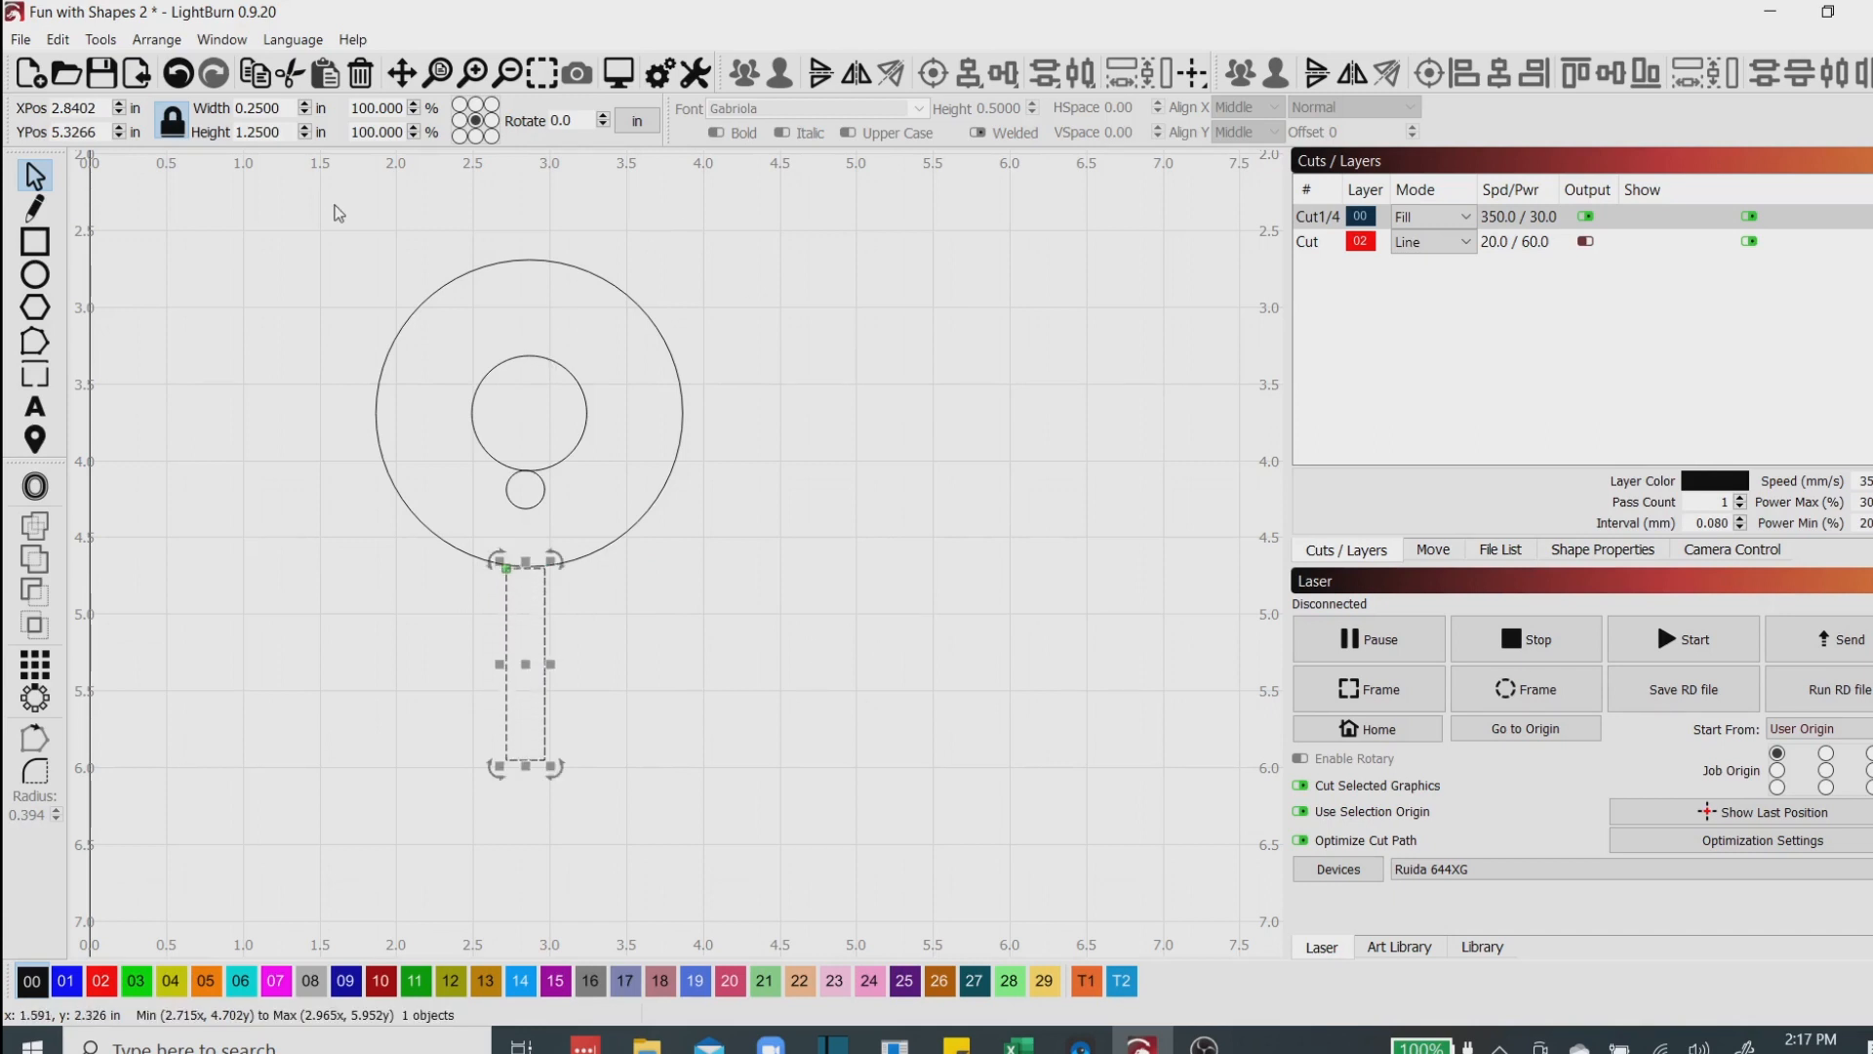
# Align all three circles and the rectangle along their vertical centres.
pyautogui.moveTo(335, 205); pyautogui.dragTo(805, 860)
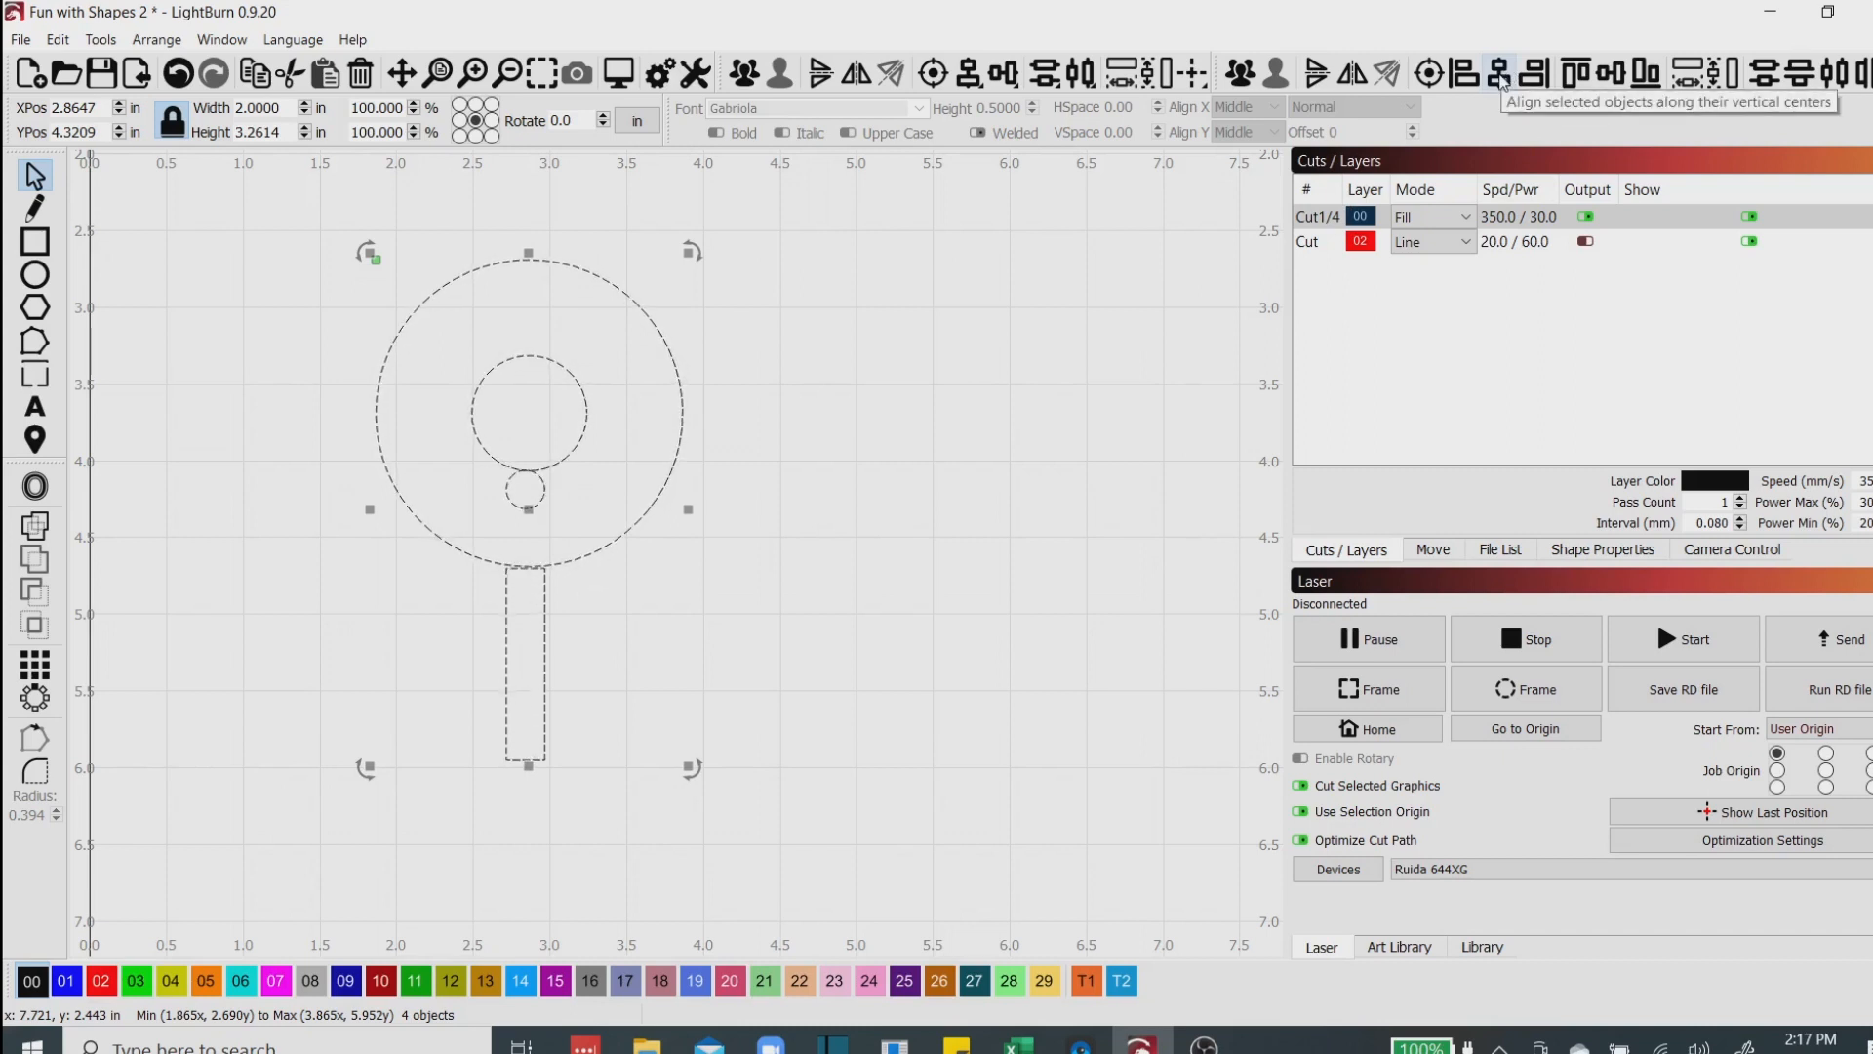
pyautogui.click(1499, 75)
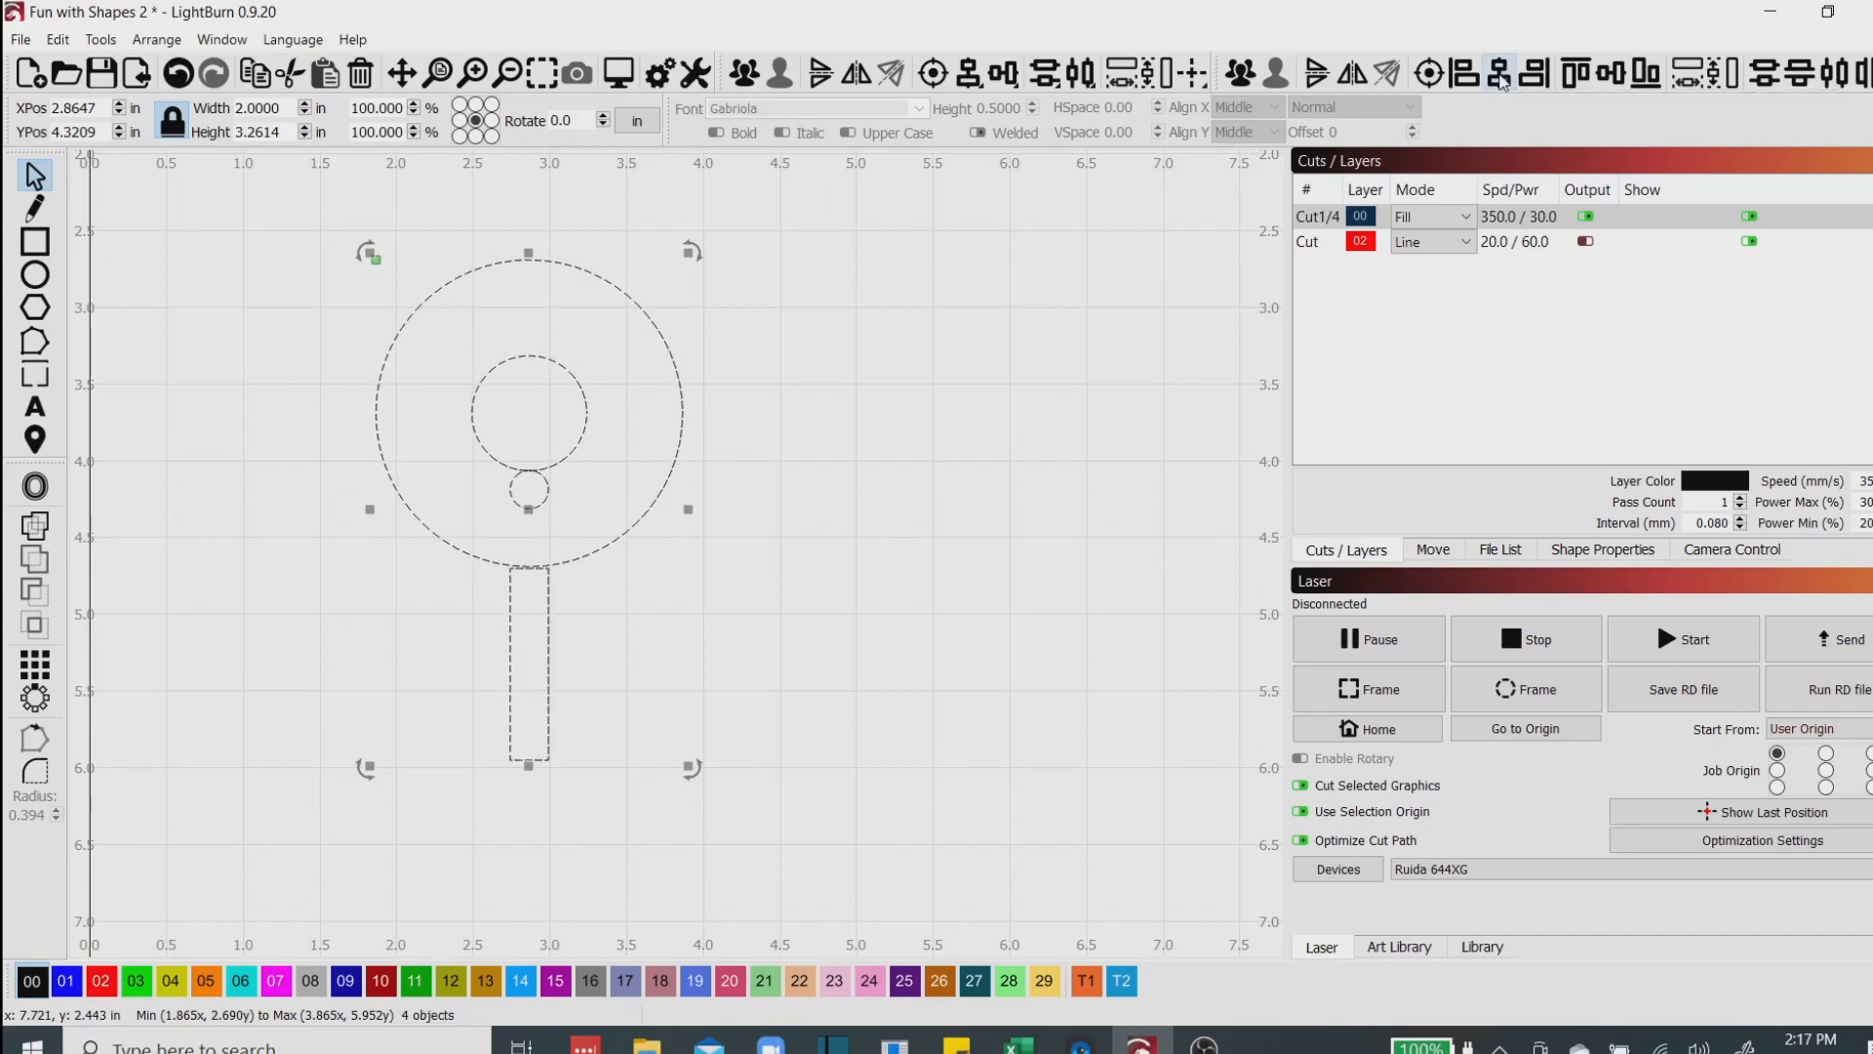
pyautogui.click(1012, 620)
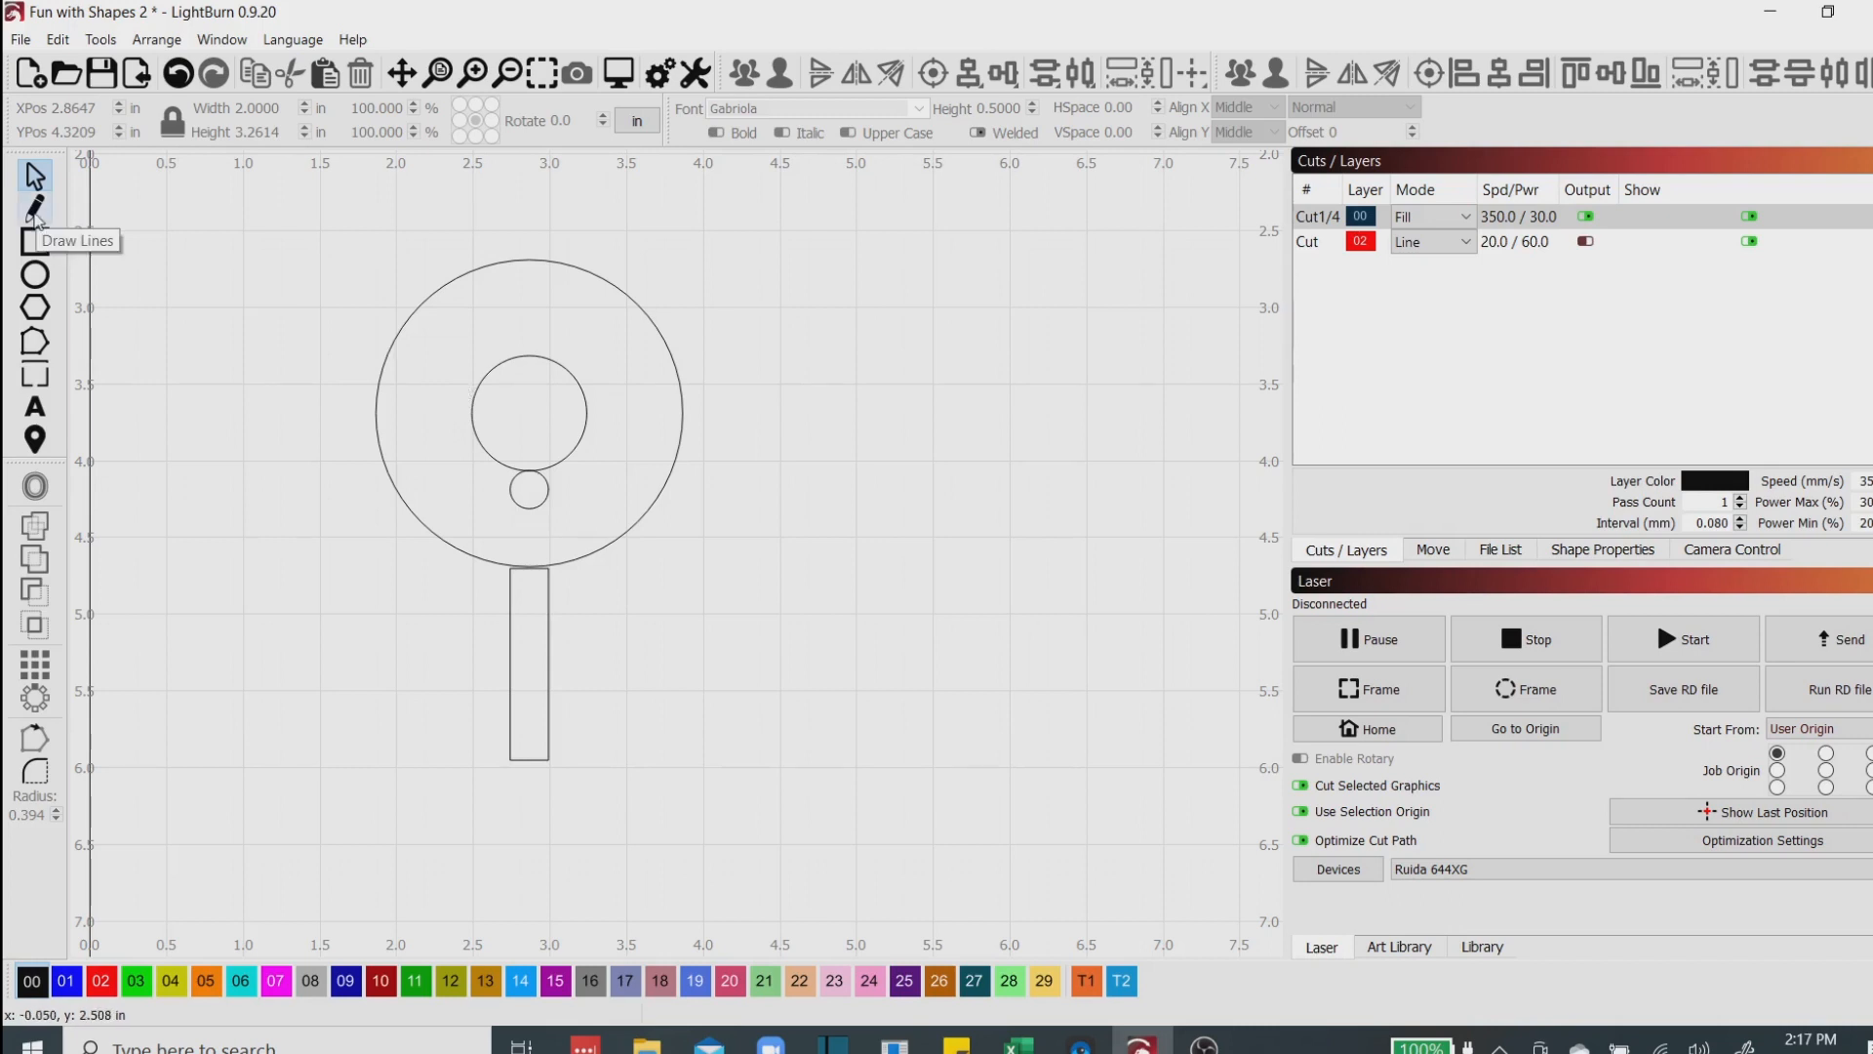
# Draw a closed Y-shaped outline through the upper large-circle points, the circles' centre, the small circle's side points and the rectangle's bottom midpoint.
pyautogui.click(34, 213)
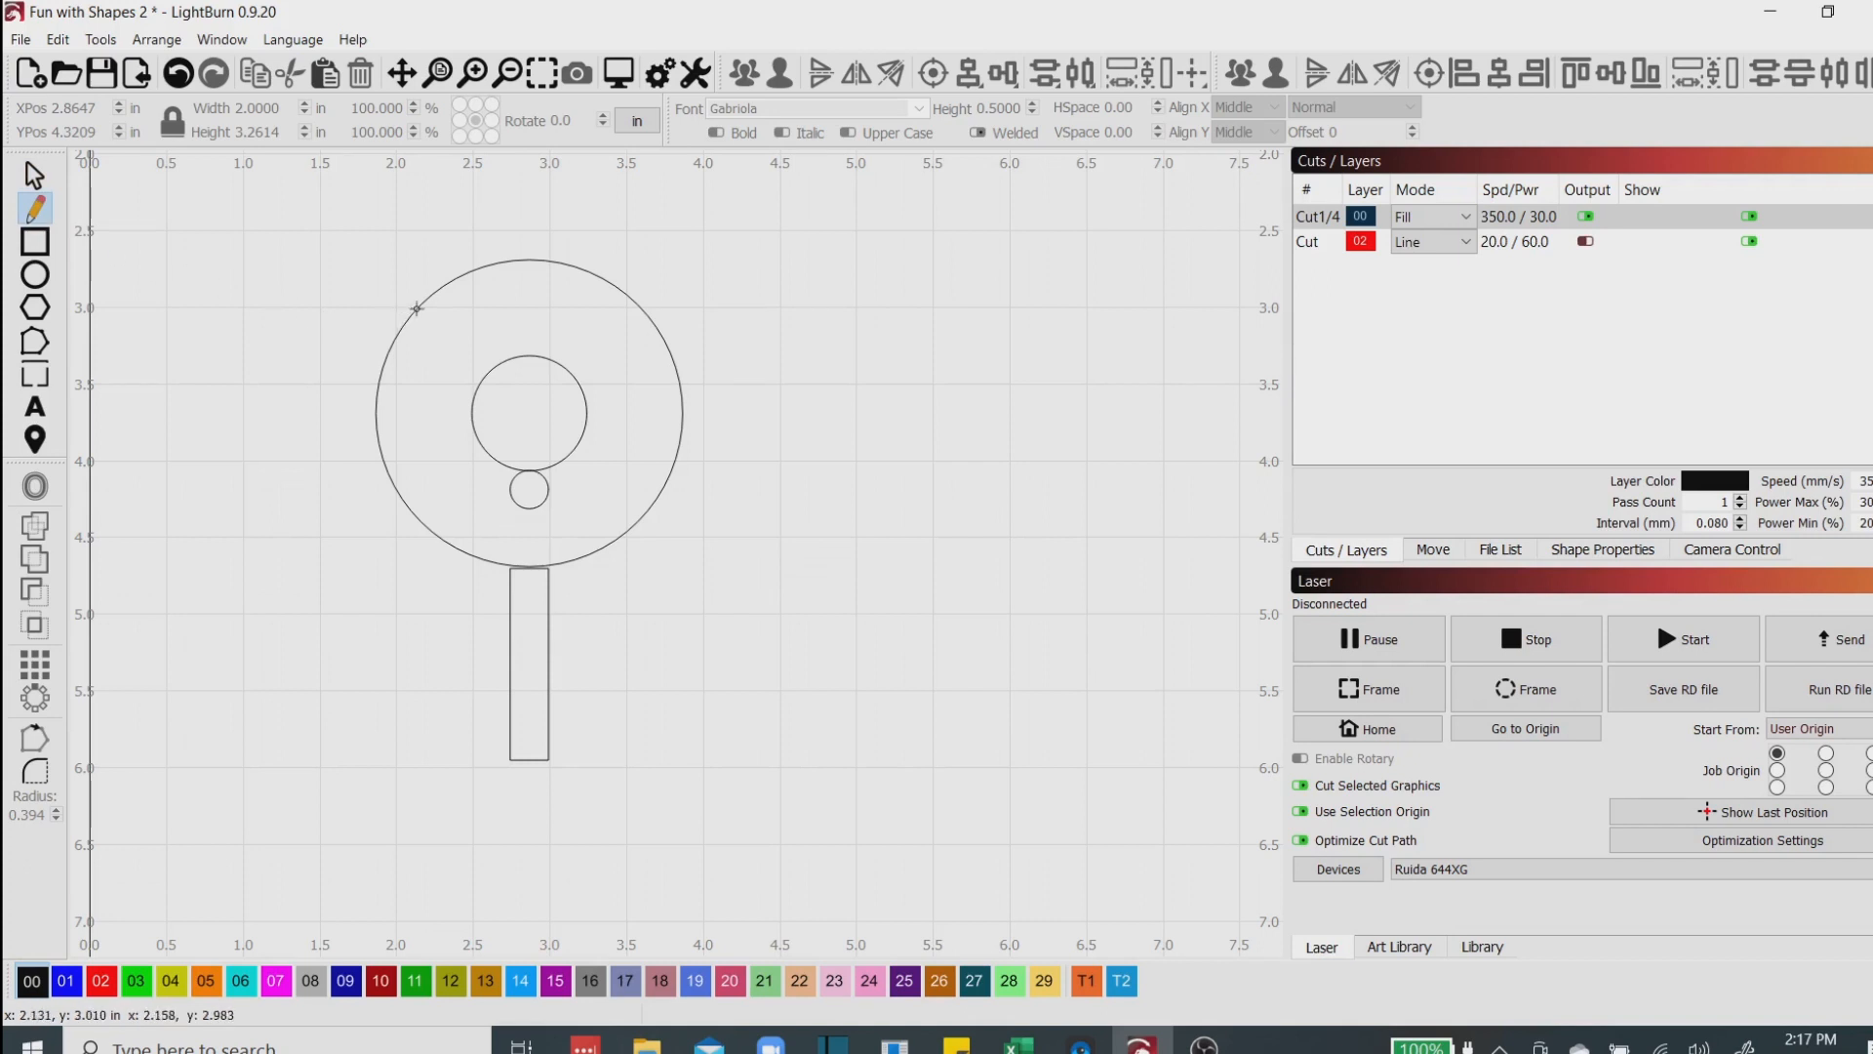
pyautogui.click(416, 309)
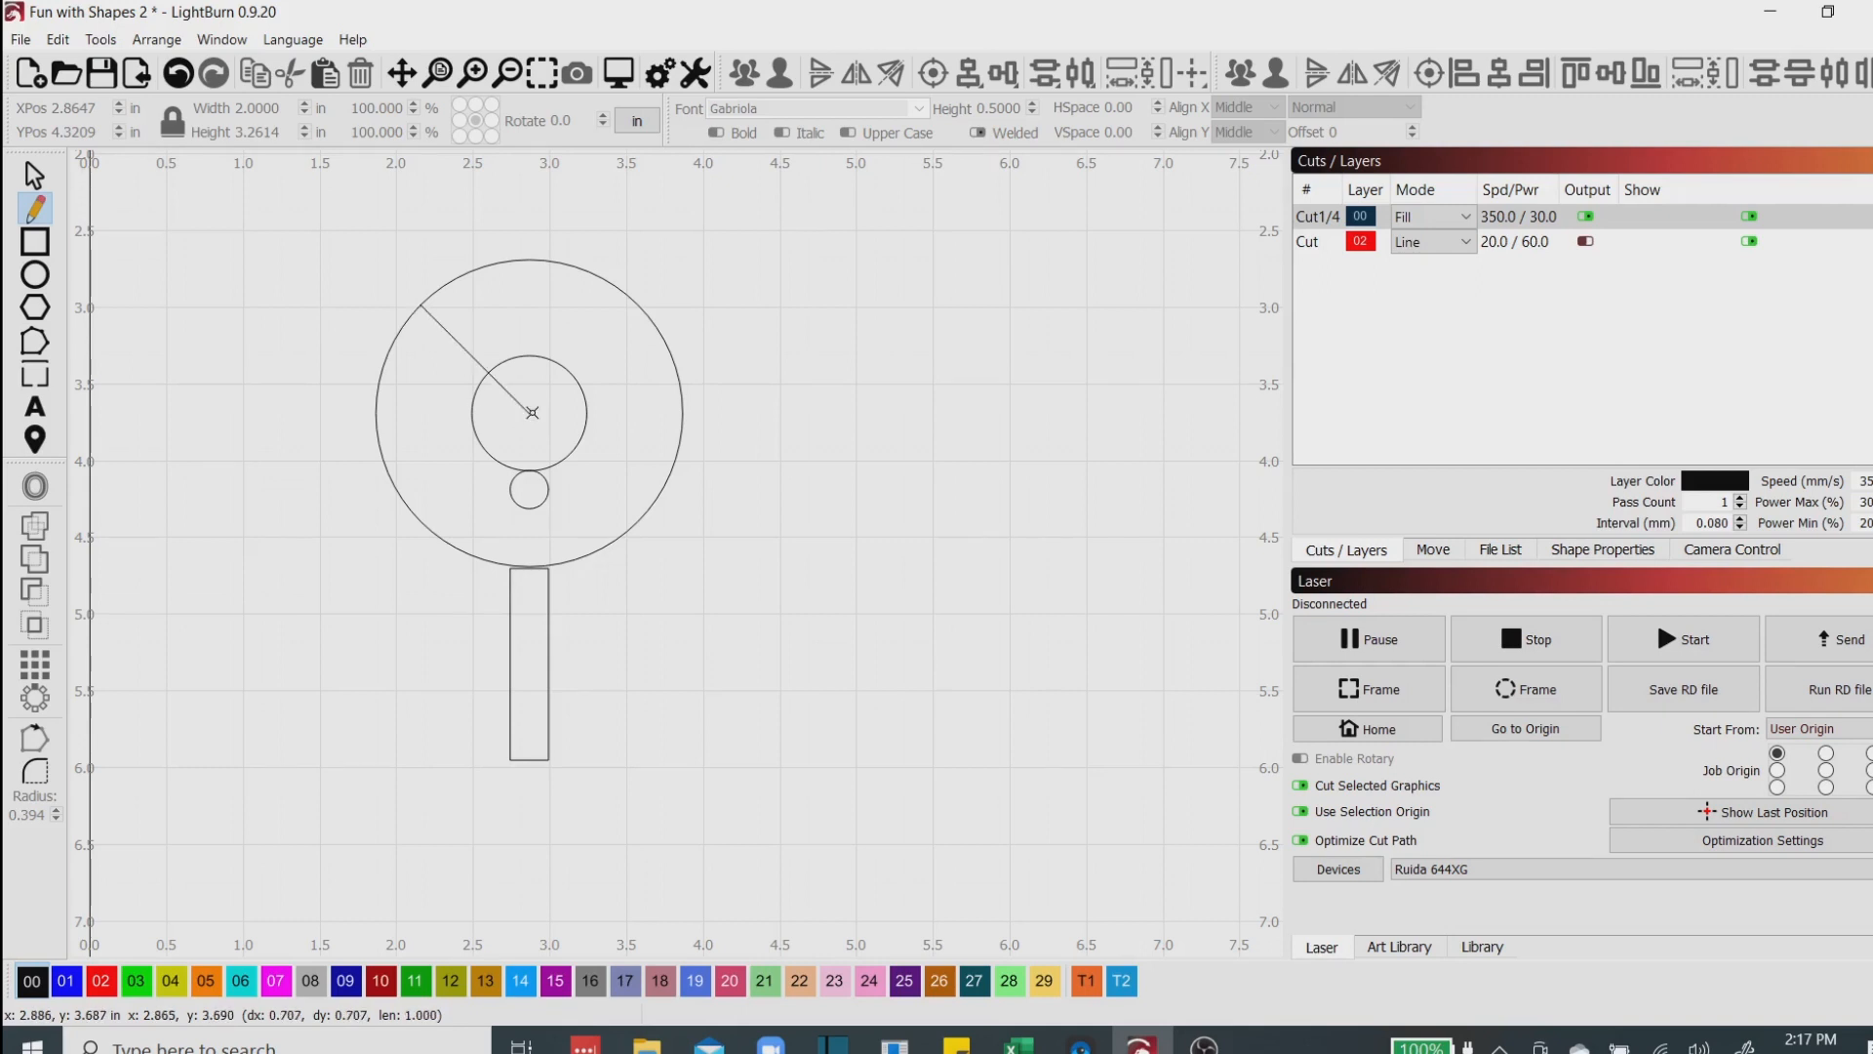
pyautogui.click(532, 413)
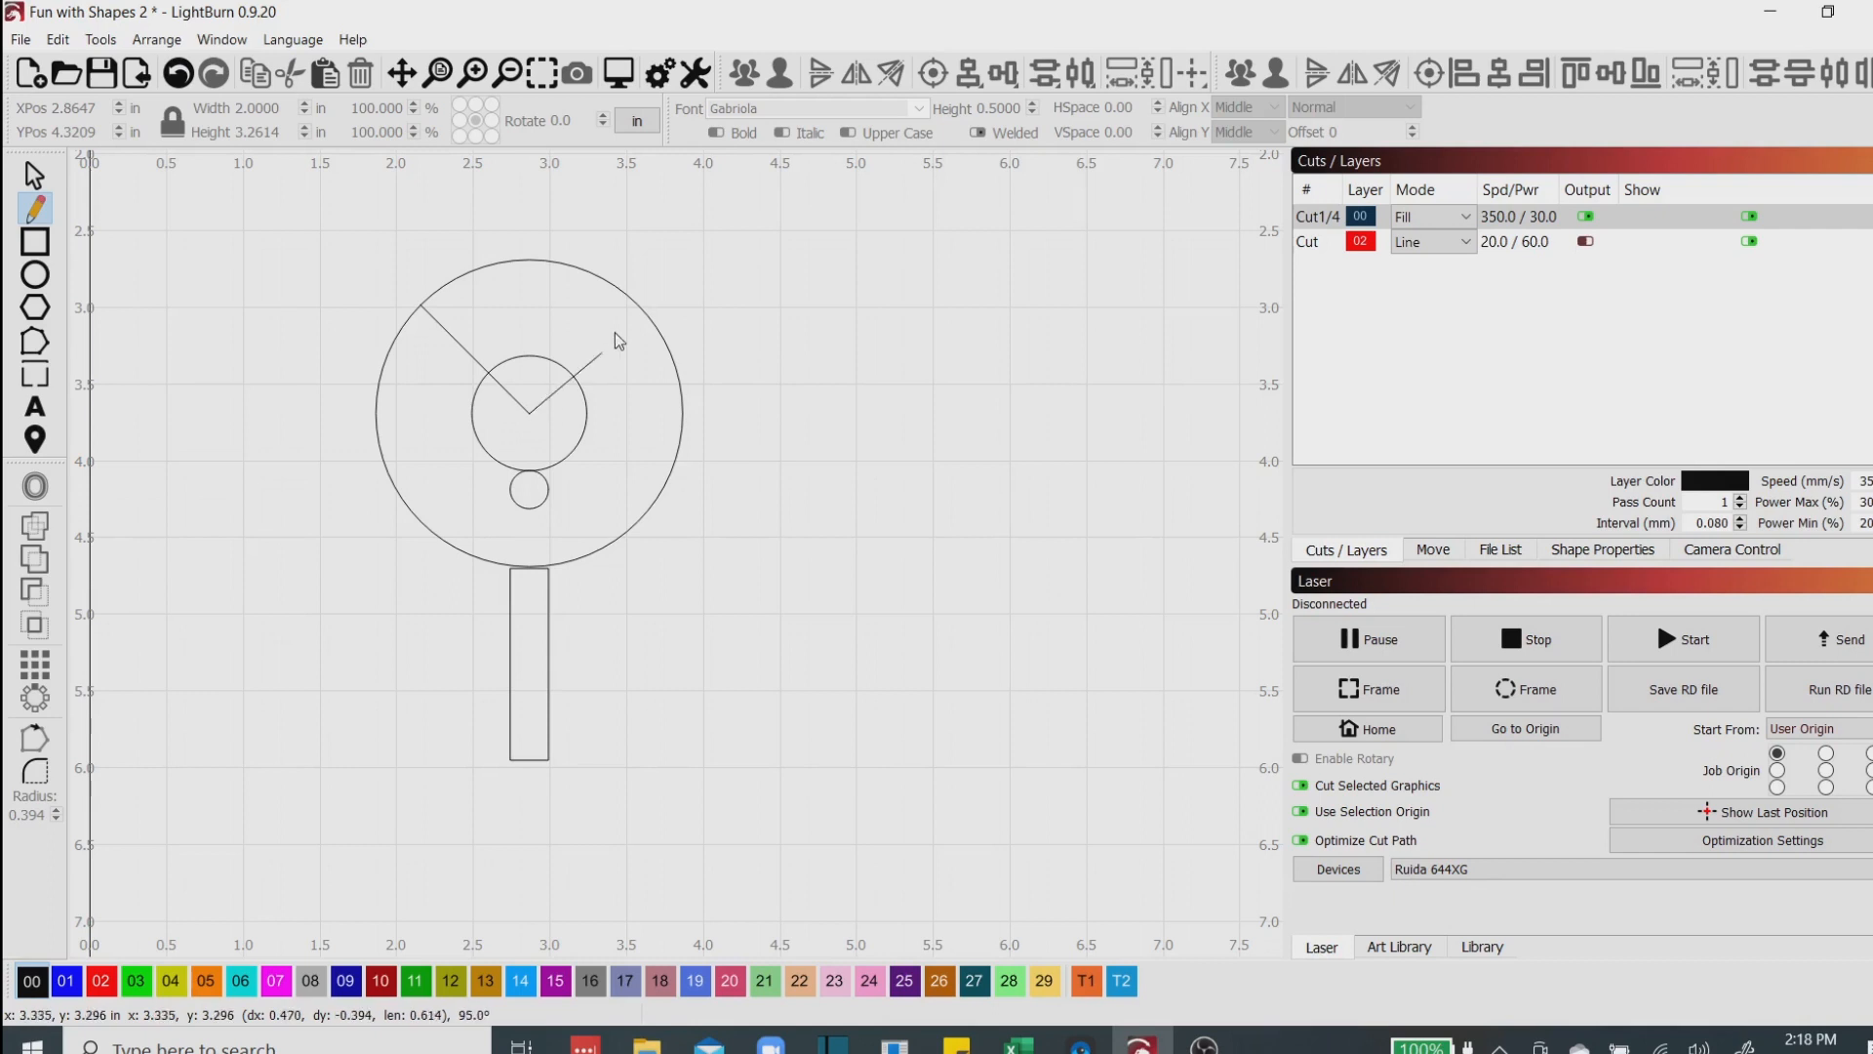
pyautogui.click(641, 306)
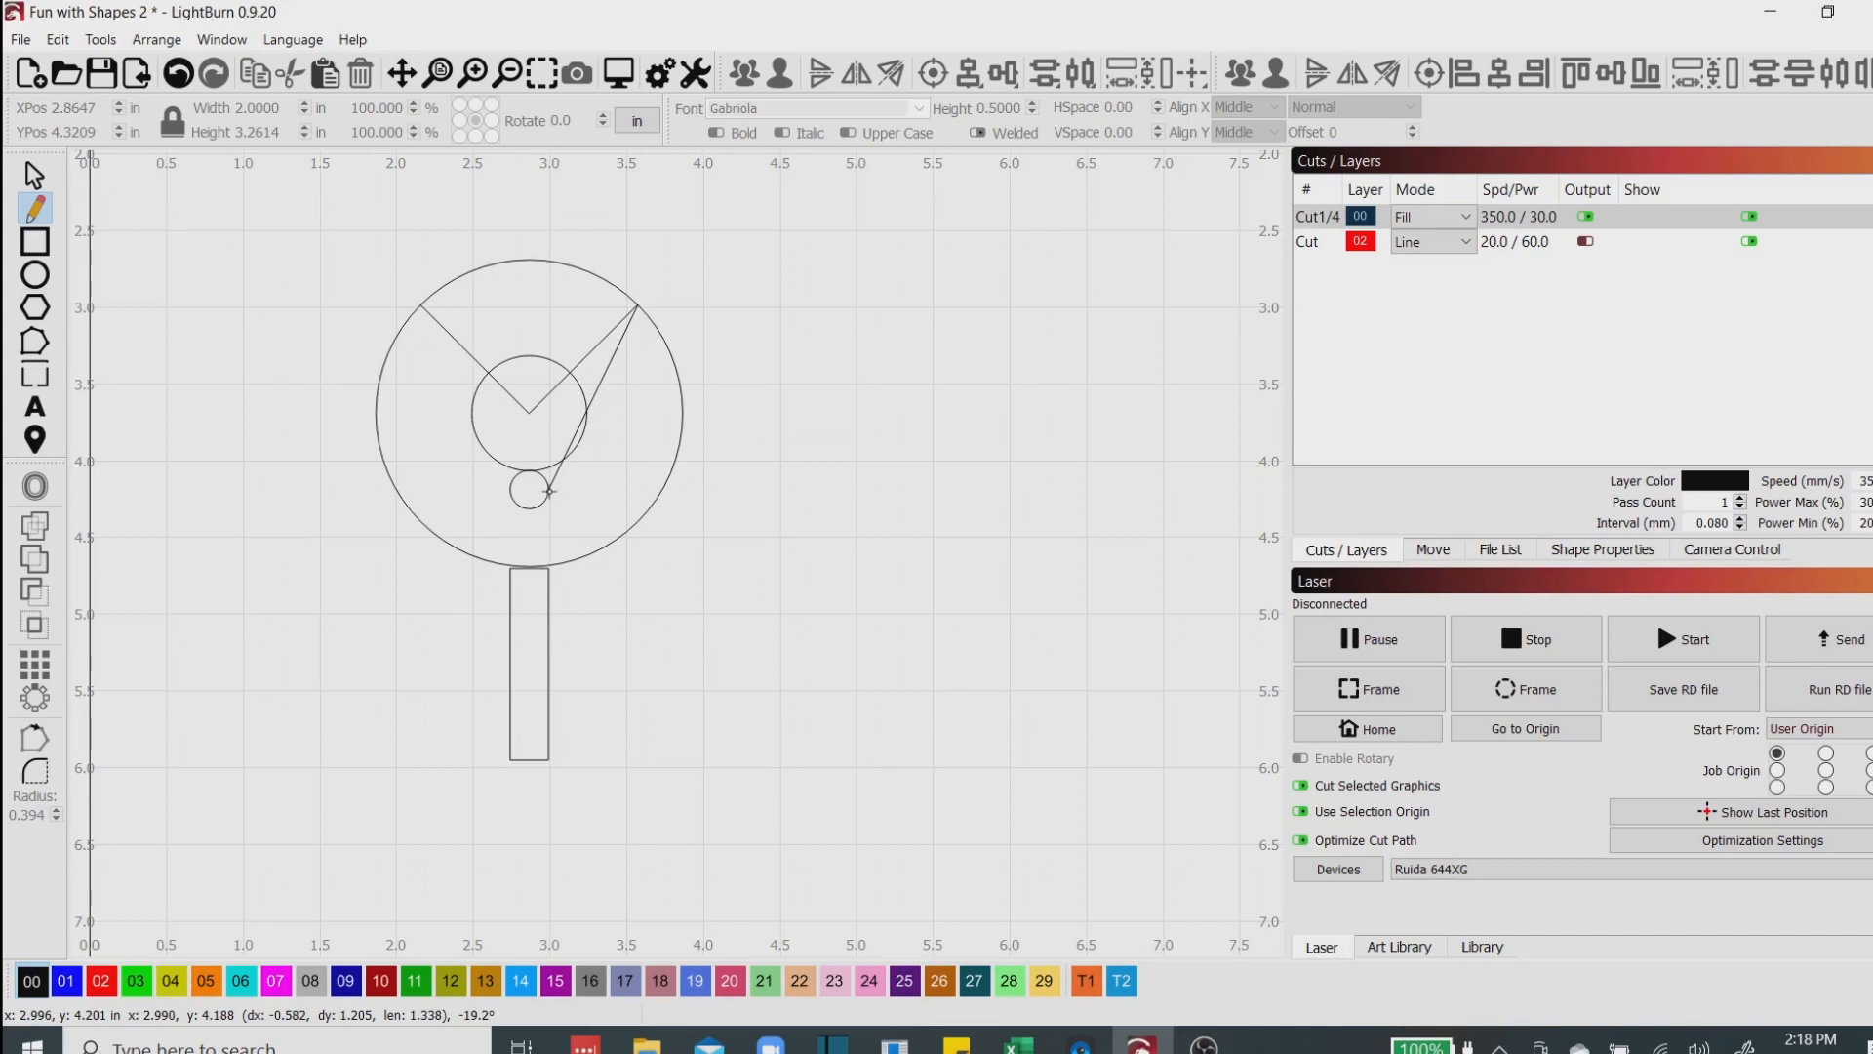
pyautogui.click(549, 491)
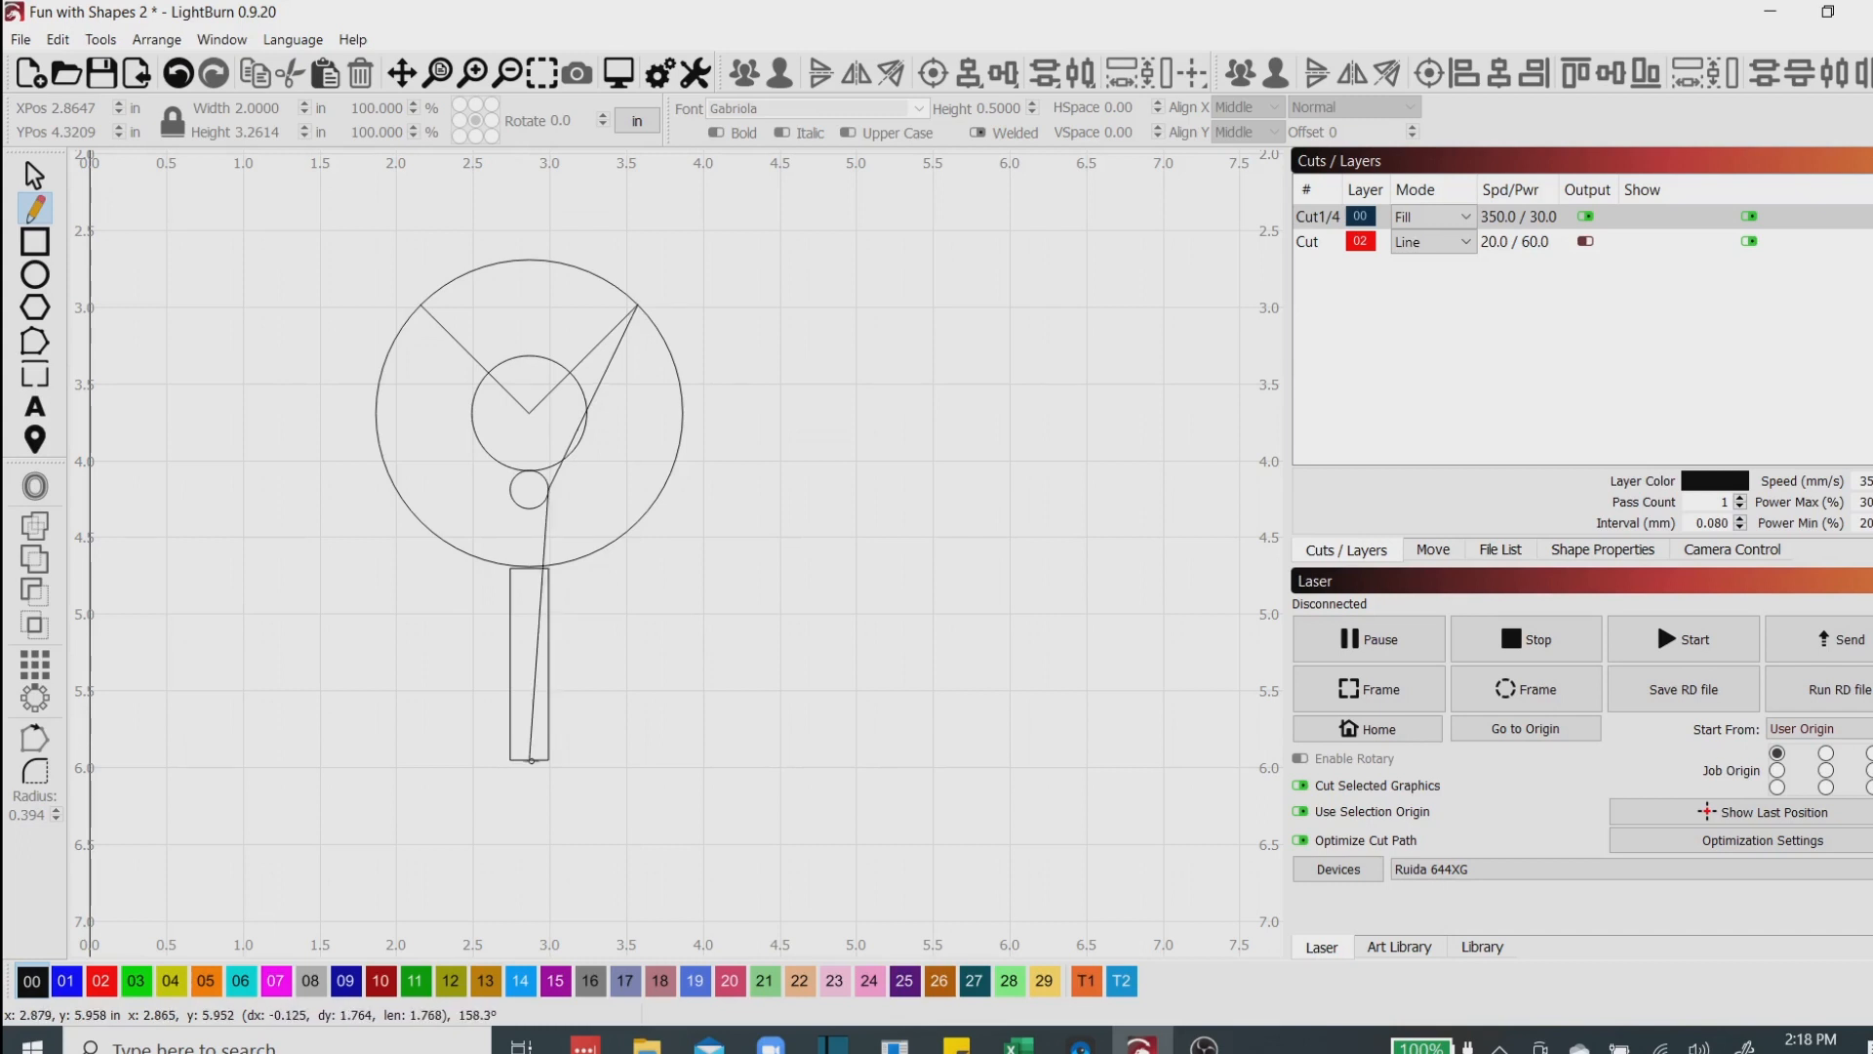
pyautogui.click(531, 759)
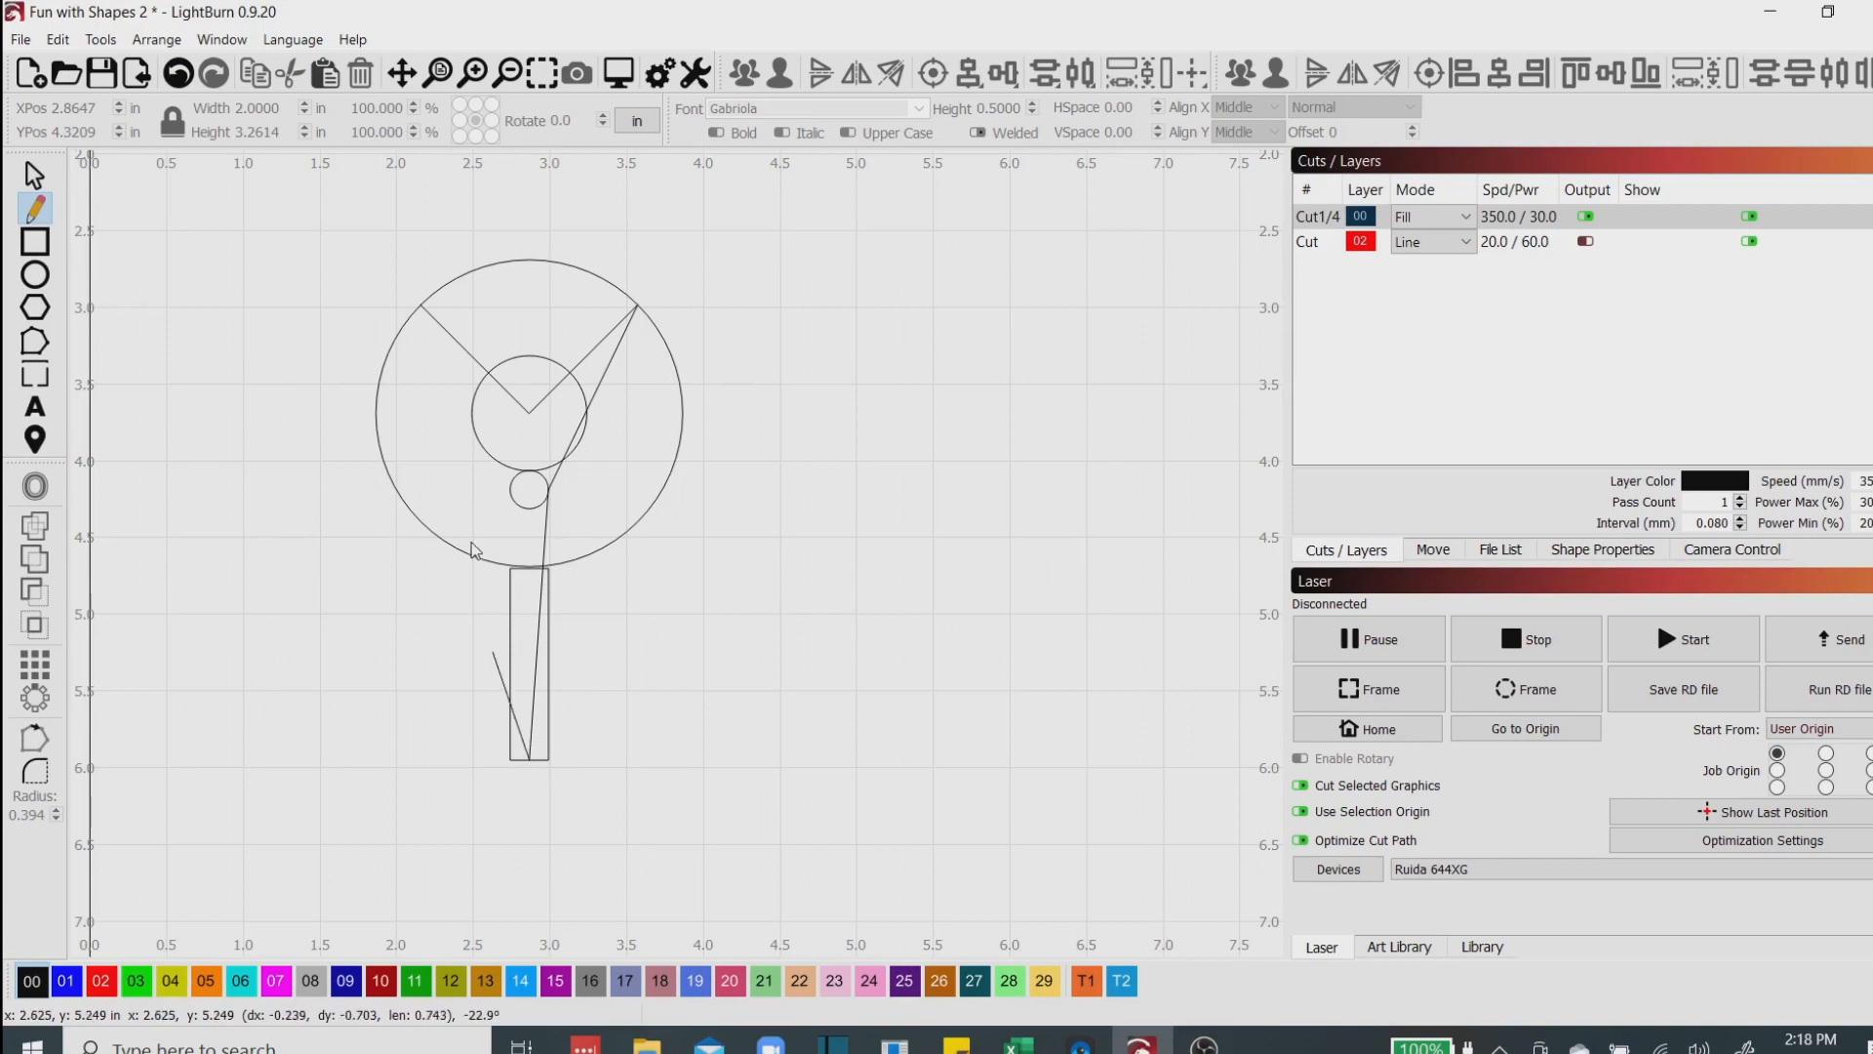
pyautogui.click(509, 488)
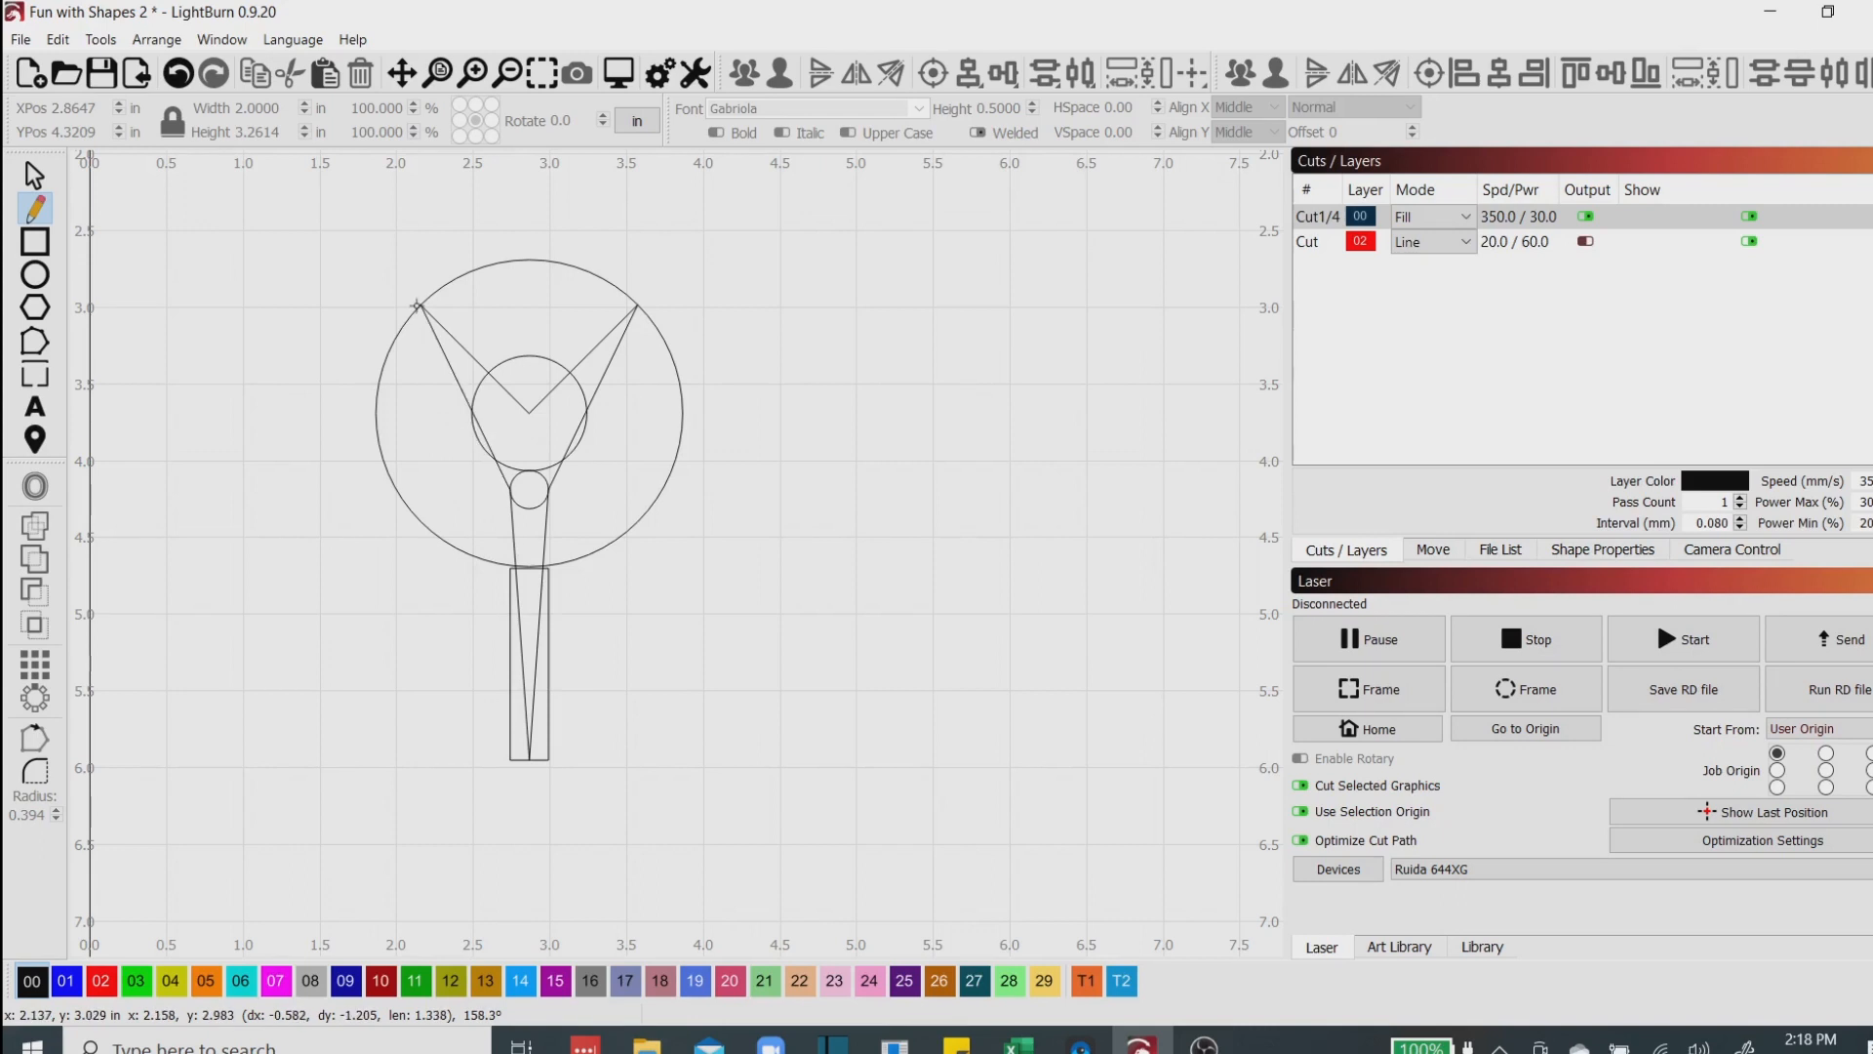
pyautogui.click(420, 307)
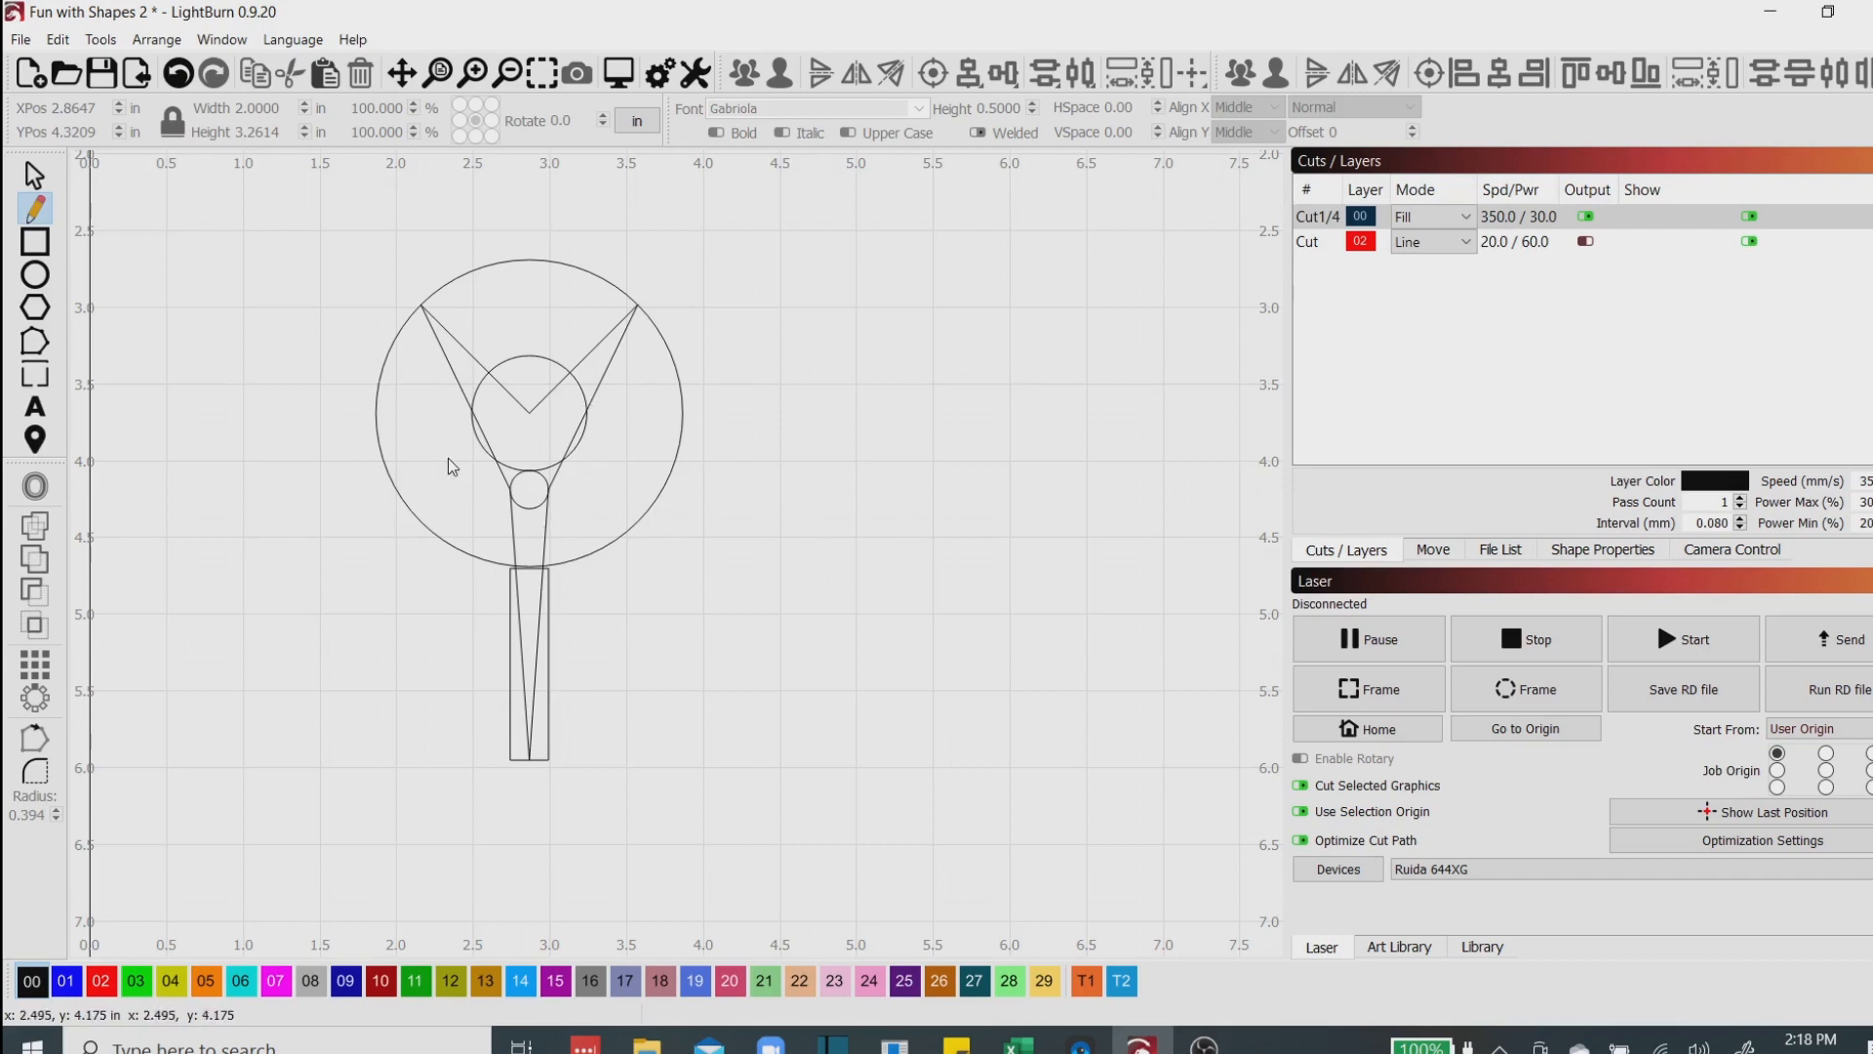
pyautogui.click(507, 359)
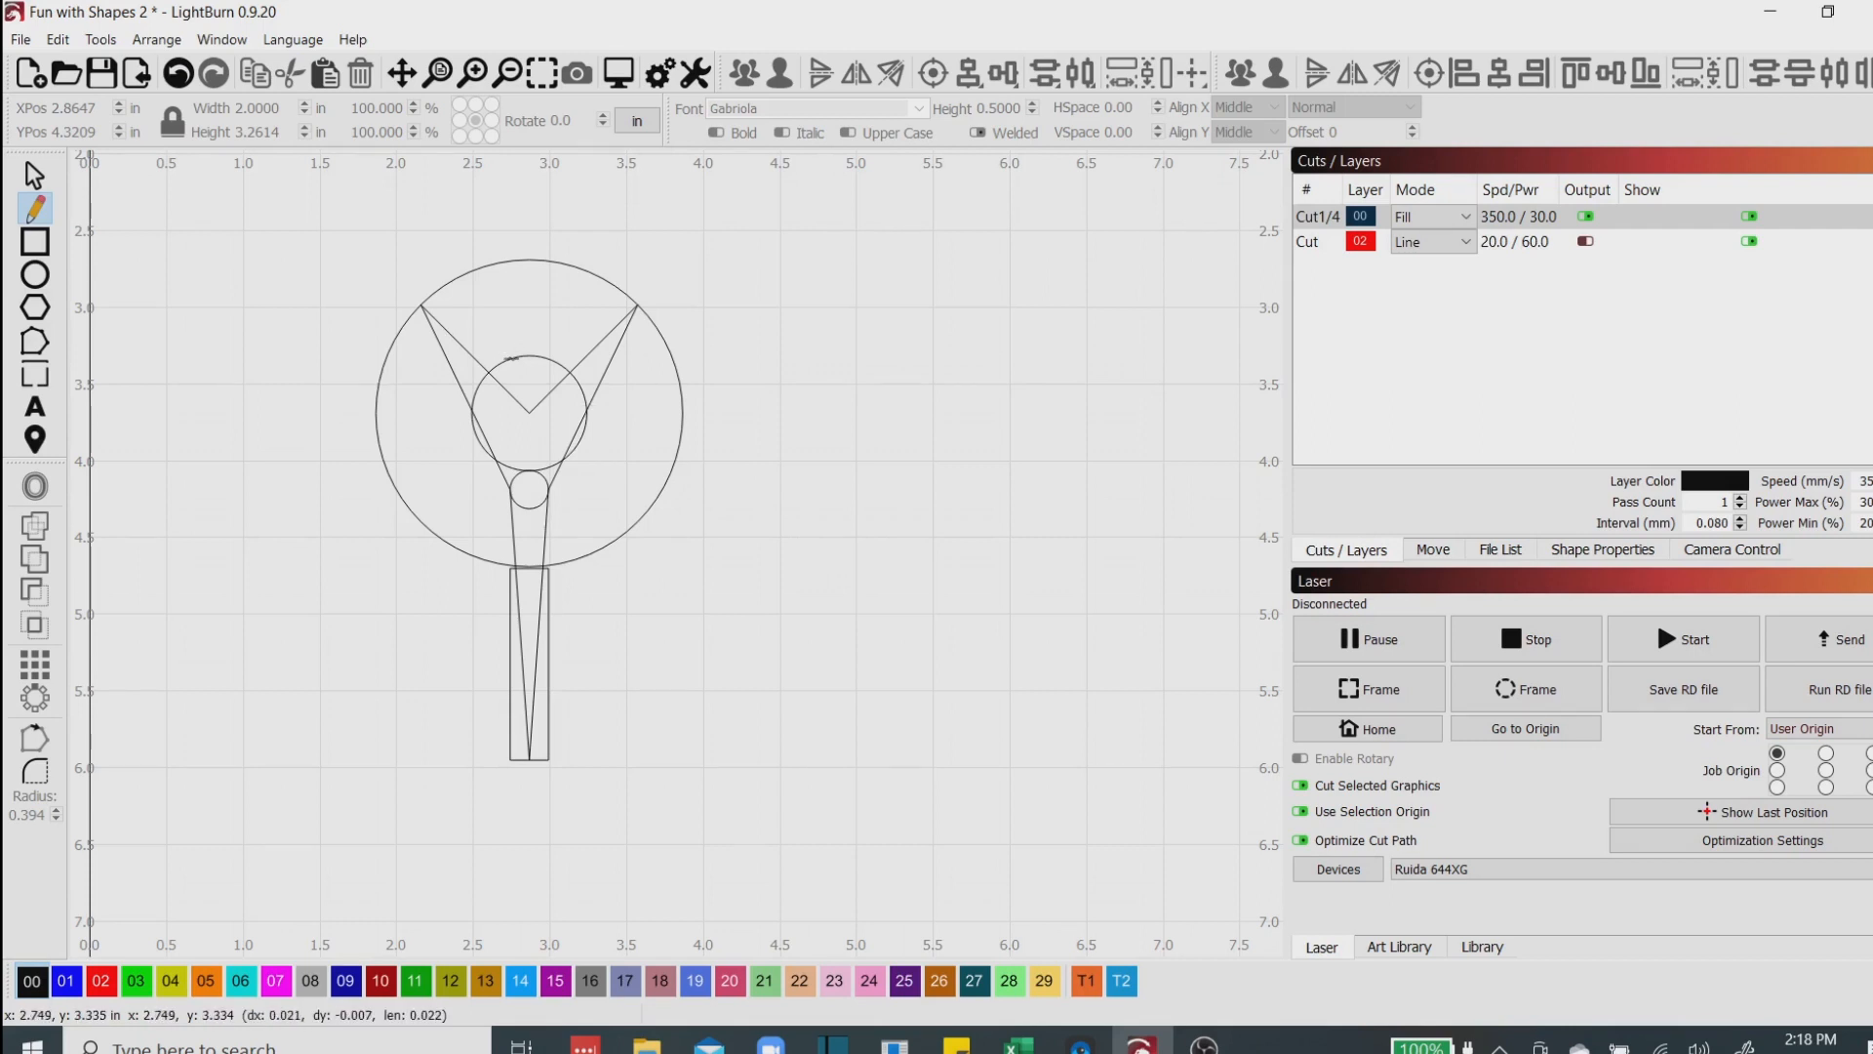
pyautogui.press('Escape')
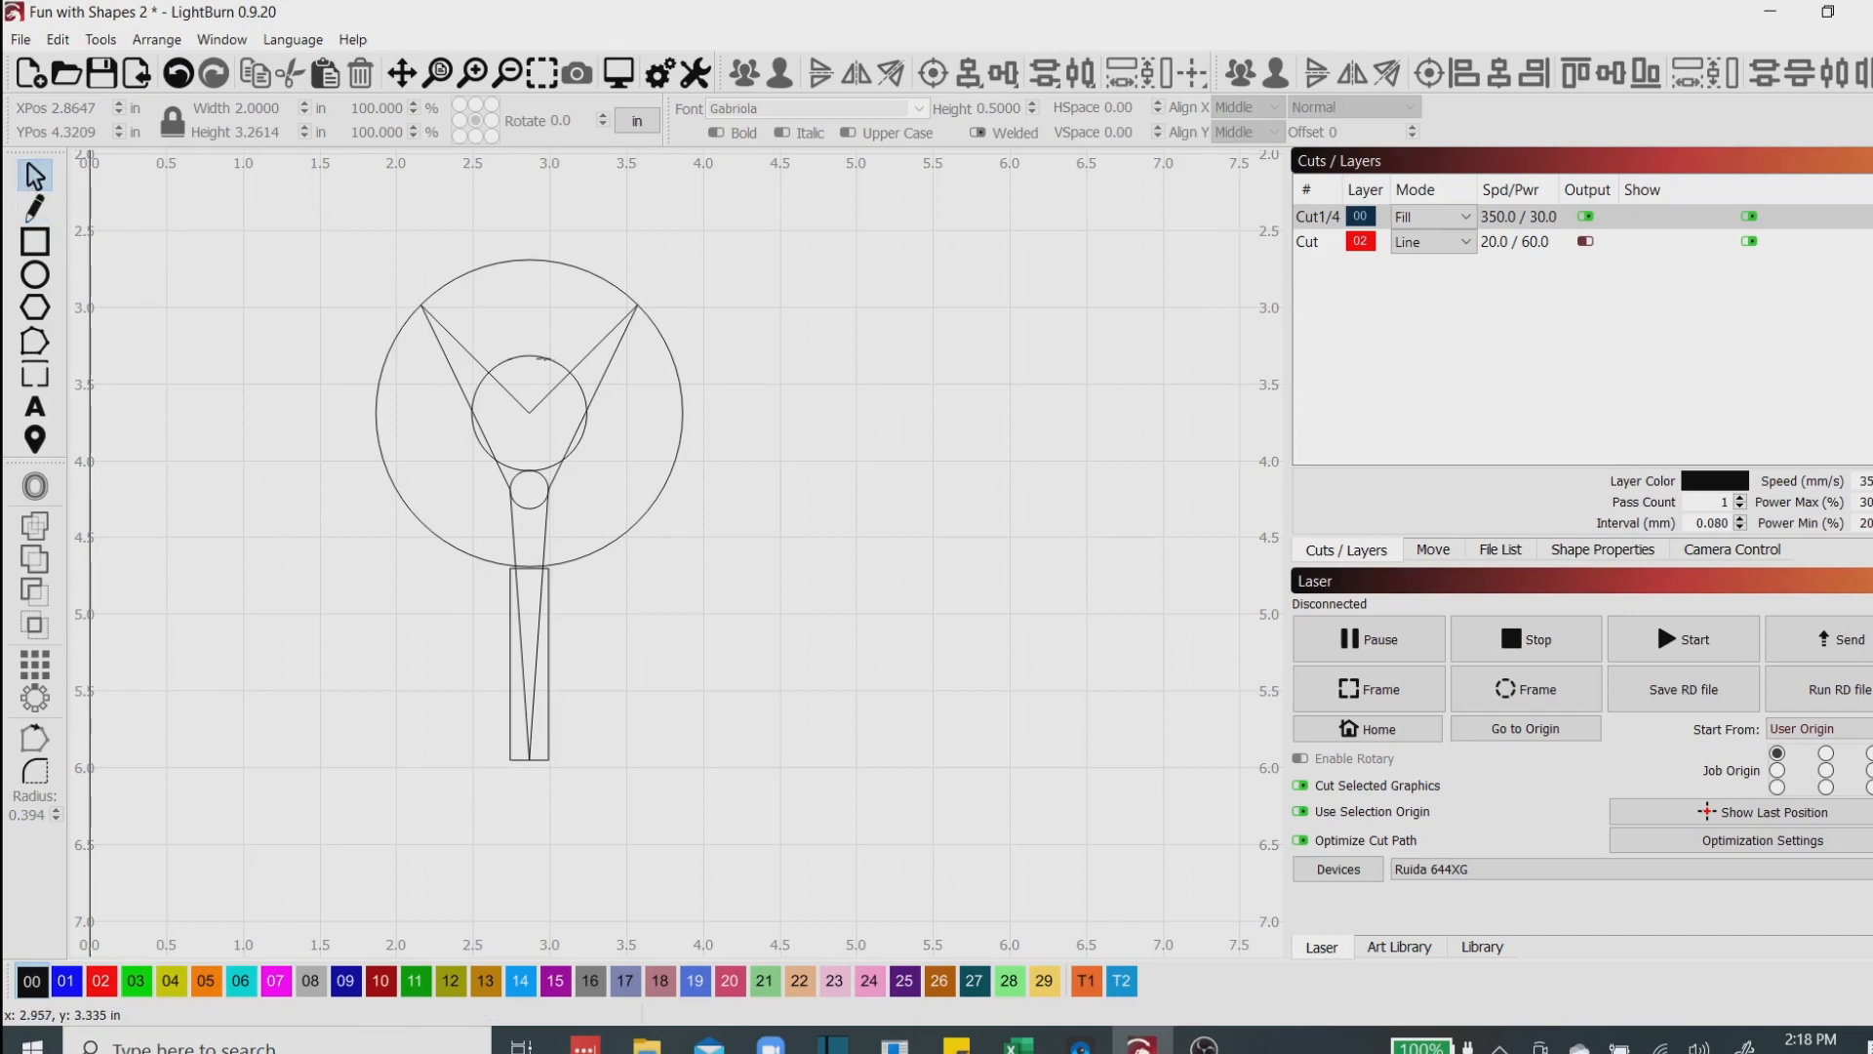
# Move the three circles and the narrow rectangle together horizontally to X 8.3779 in, clear of the Y-shaped outline.
pyautogui.click(543, 359)
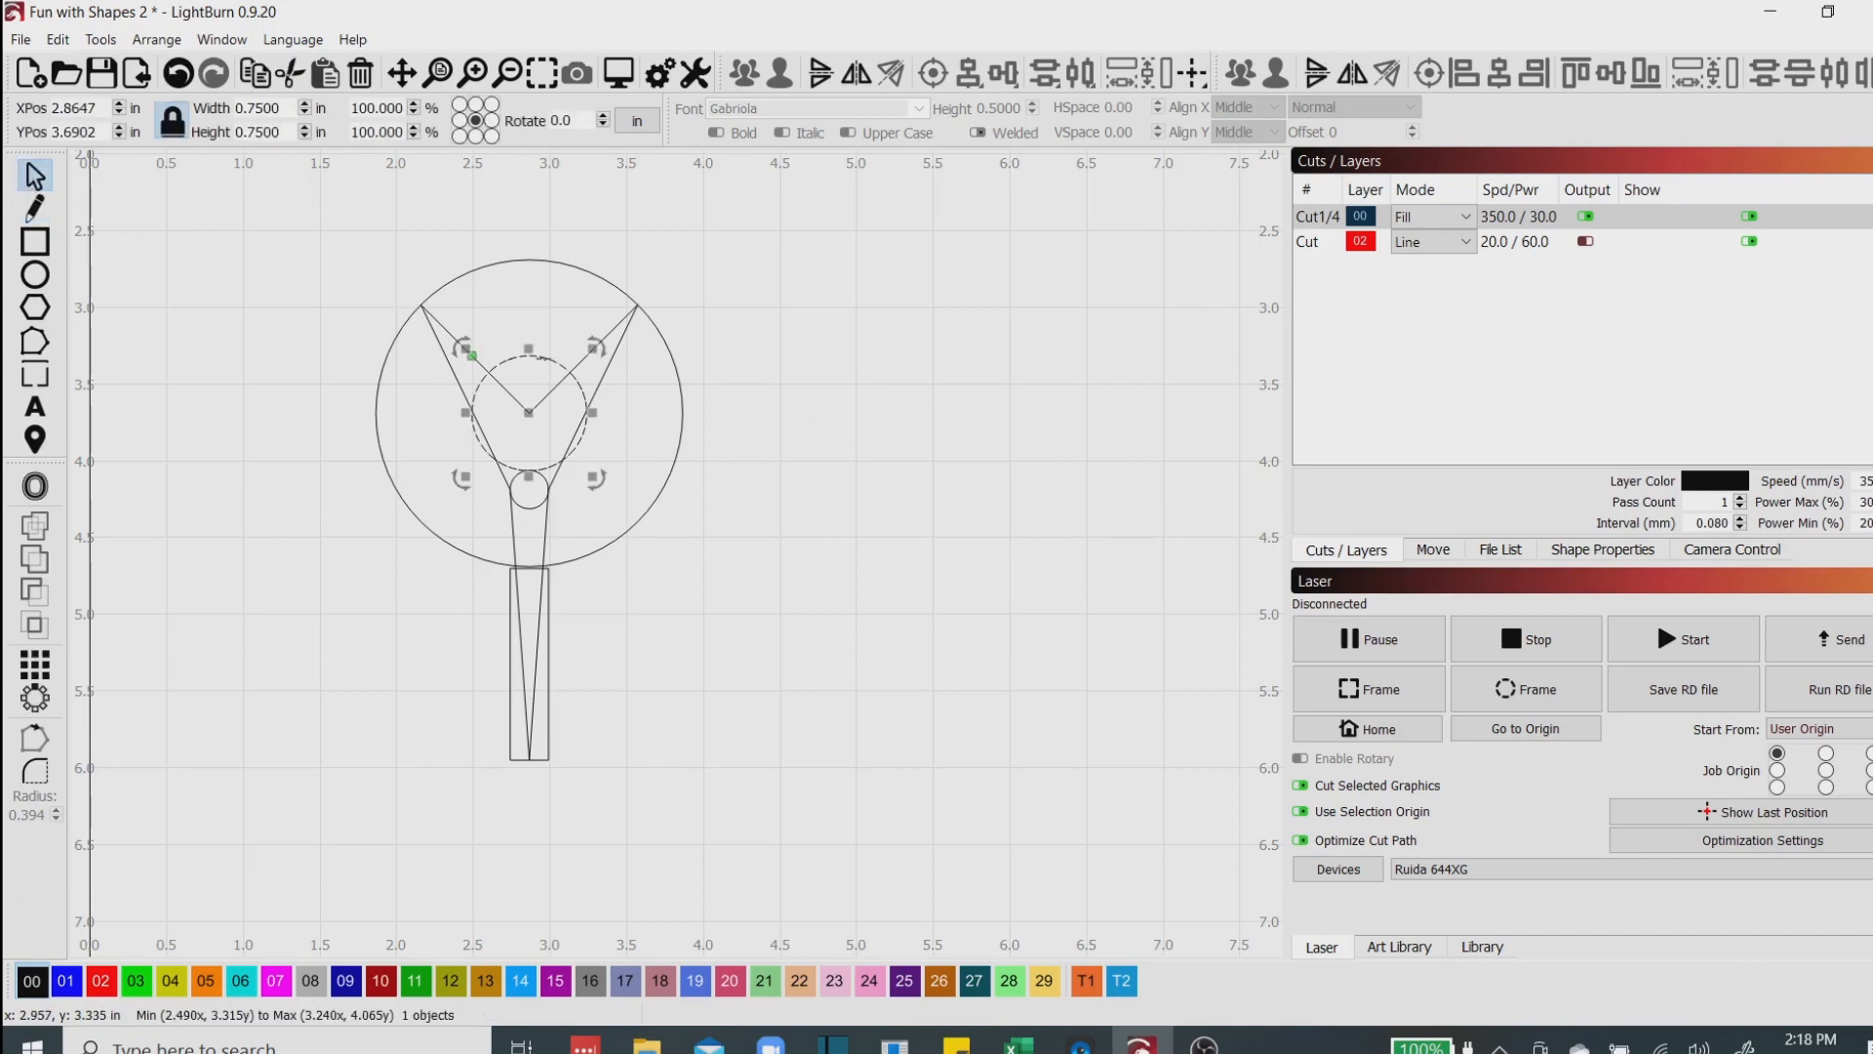
pyautogui.keyDown('shift'); pyautogui.click(620, 290); pyautogui.keyUp('shift')
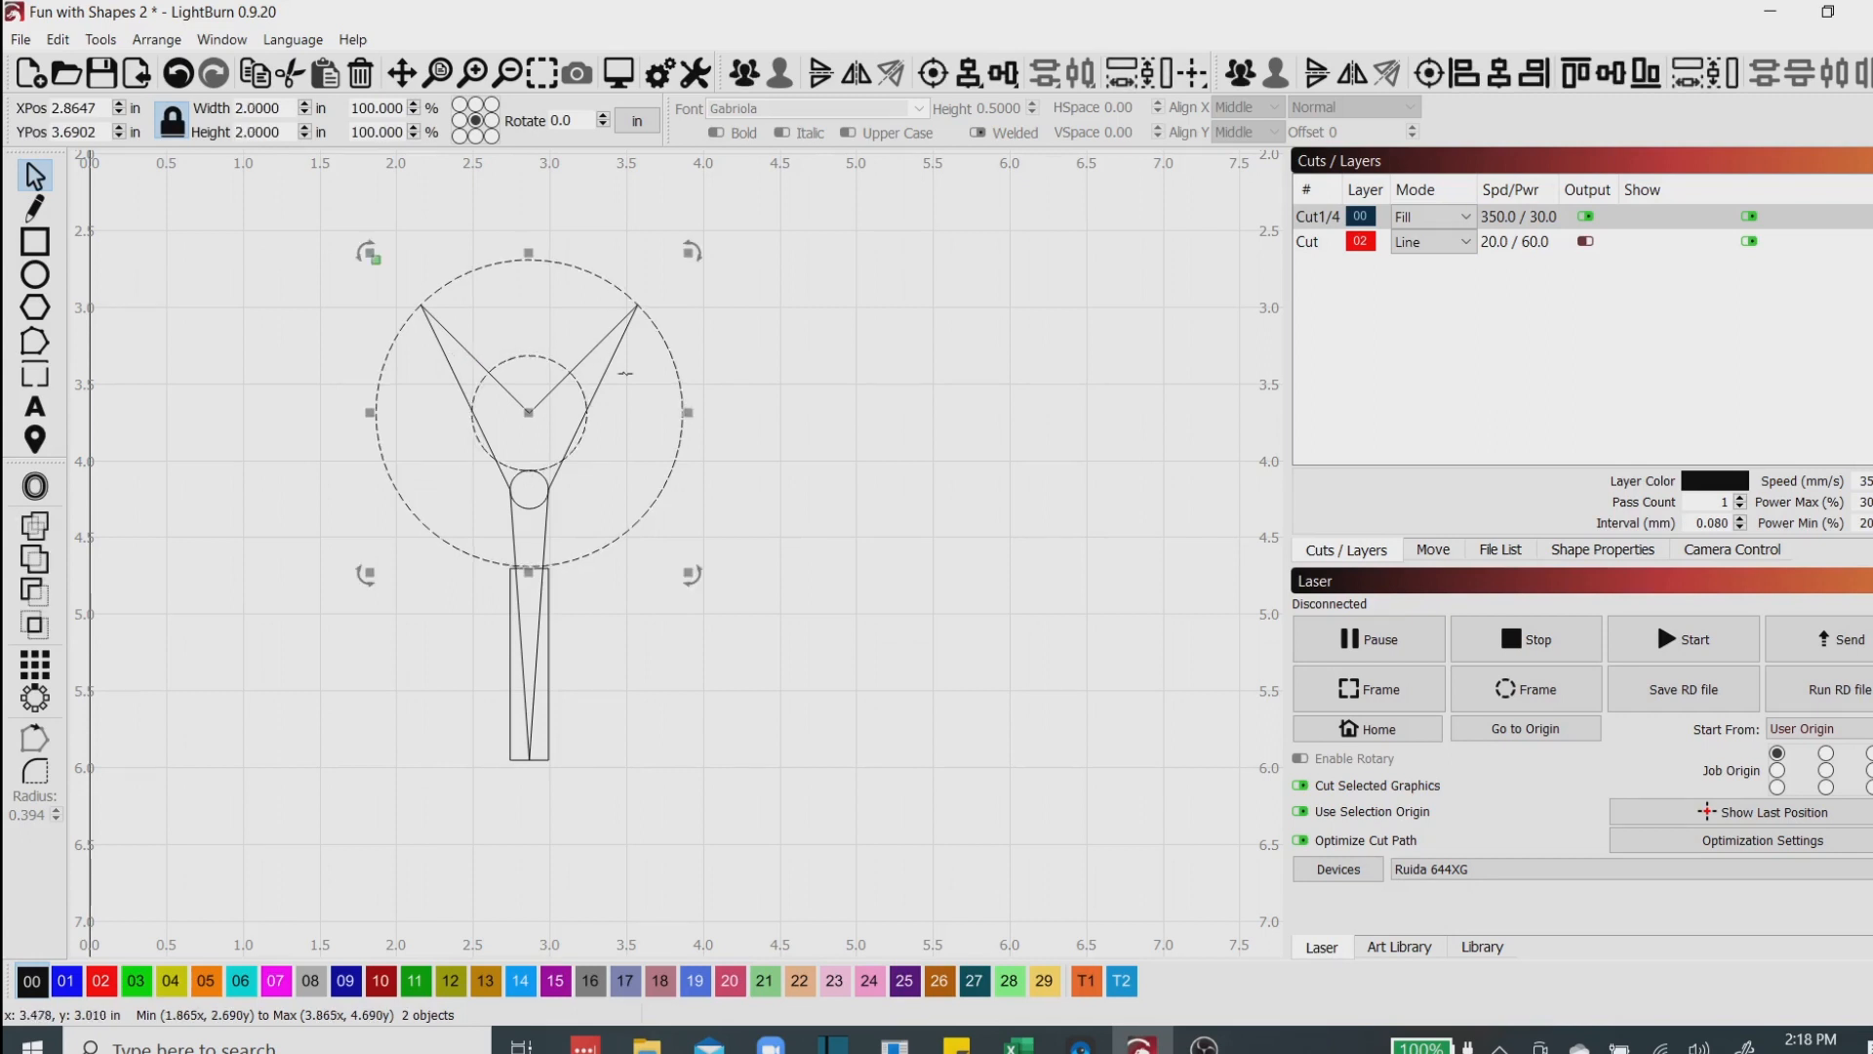
pyautogui.keyDown('shift'); pyautogui.click(541, 503); pyautogui.keyUp('shift')
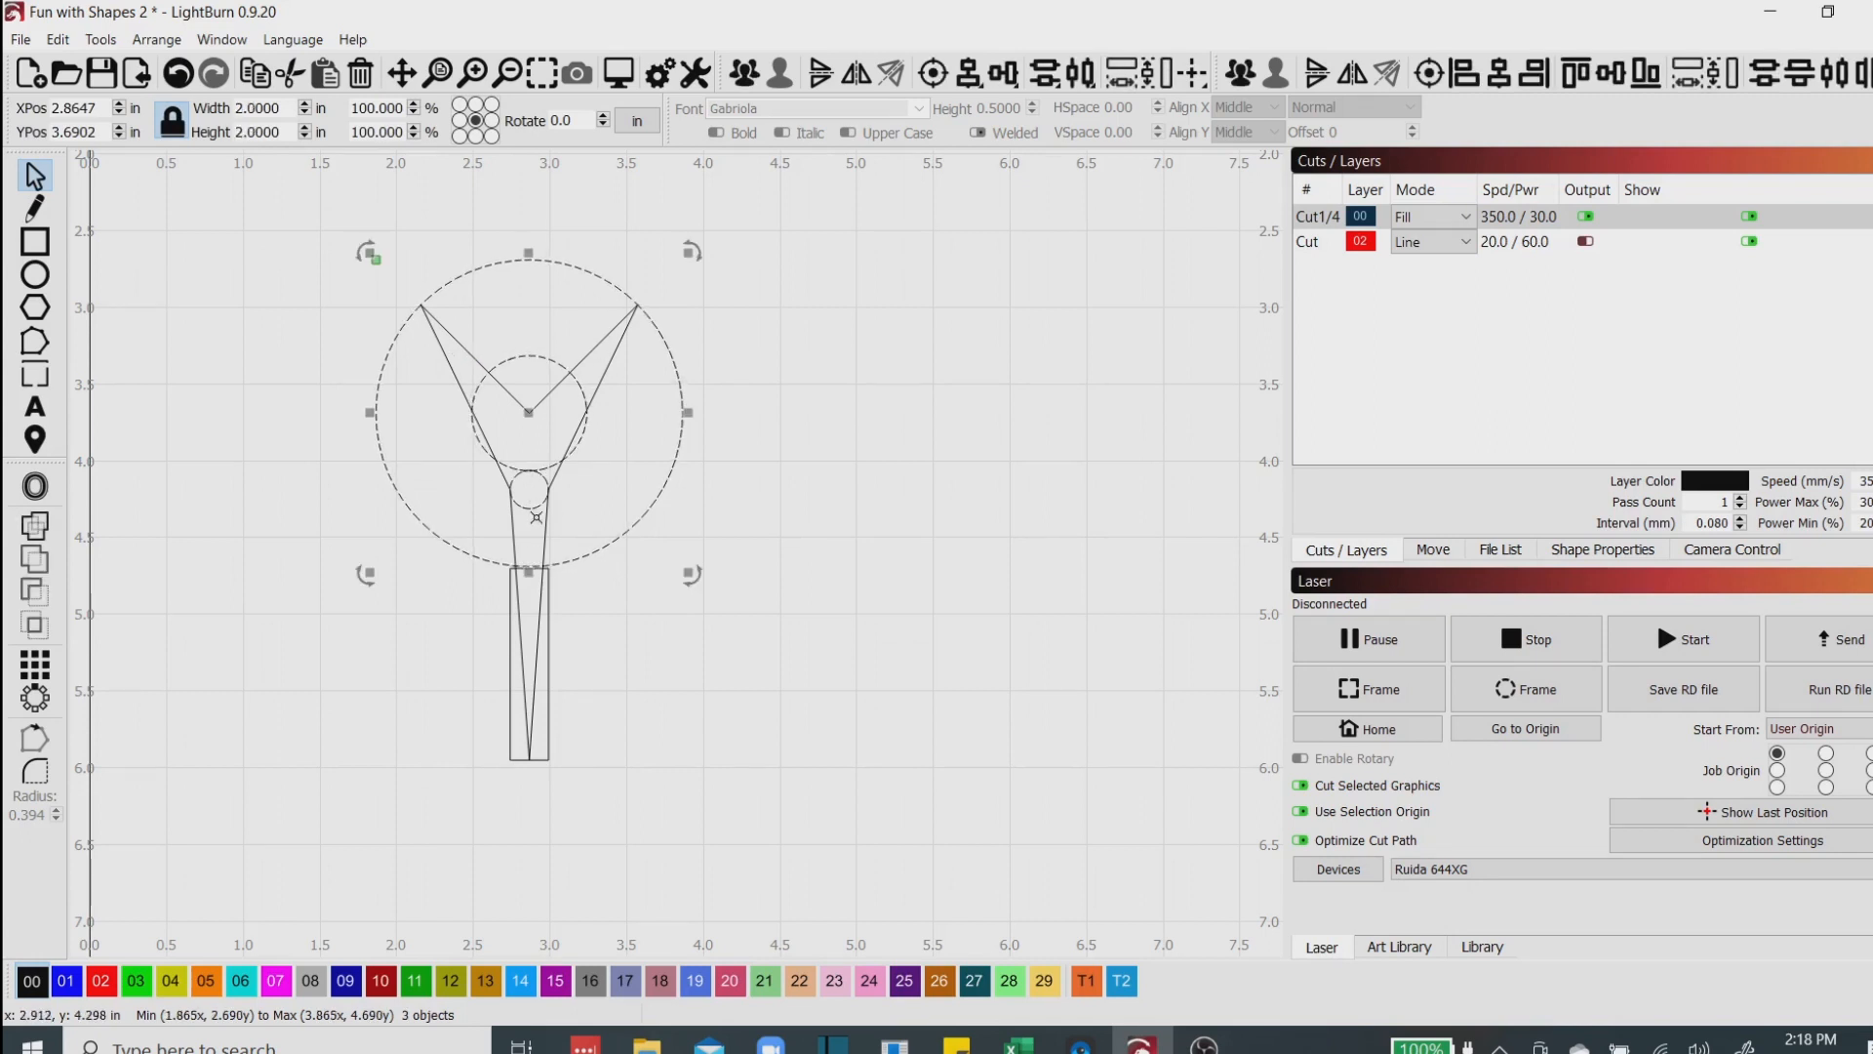
pyautogui.keyDown('shift'); pyautogui.click(551, 680); pyautogui.keyUp('shift')
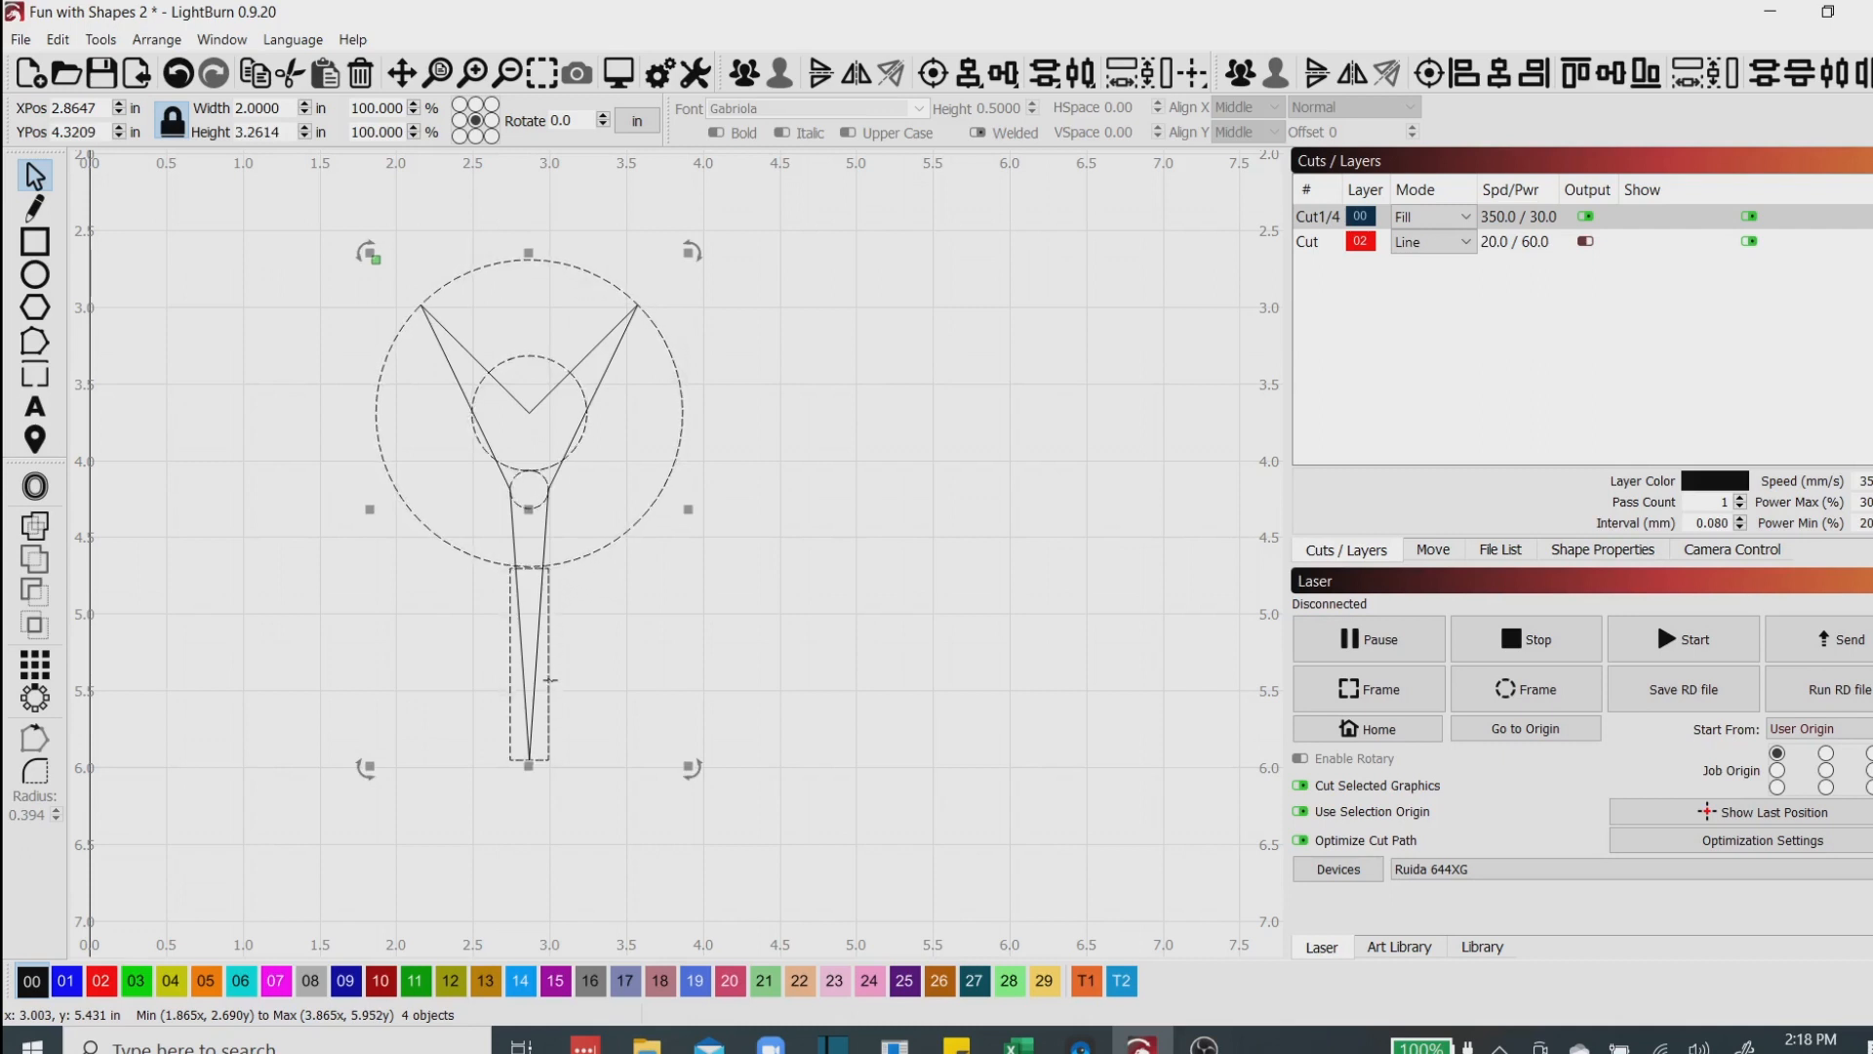
pyautogui.press('Right')
pyautogui.press('Right')
pyautogui.press('Right')
pyautogui.press('Right')
pyautogui.press('Right')
pyautogui.press('Right')
pyautogui.press('Right')
pyautogui.press('Right')
pyautogui.press('Right')
pyautogui.press('Right')
pyautogui.press('Right')
pyautogui.press('Right')
pyautogui.press('Right')
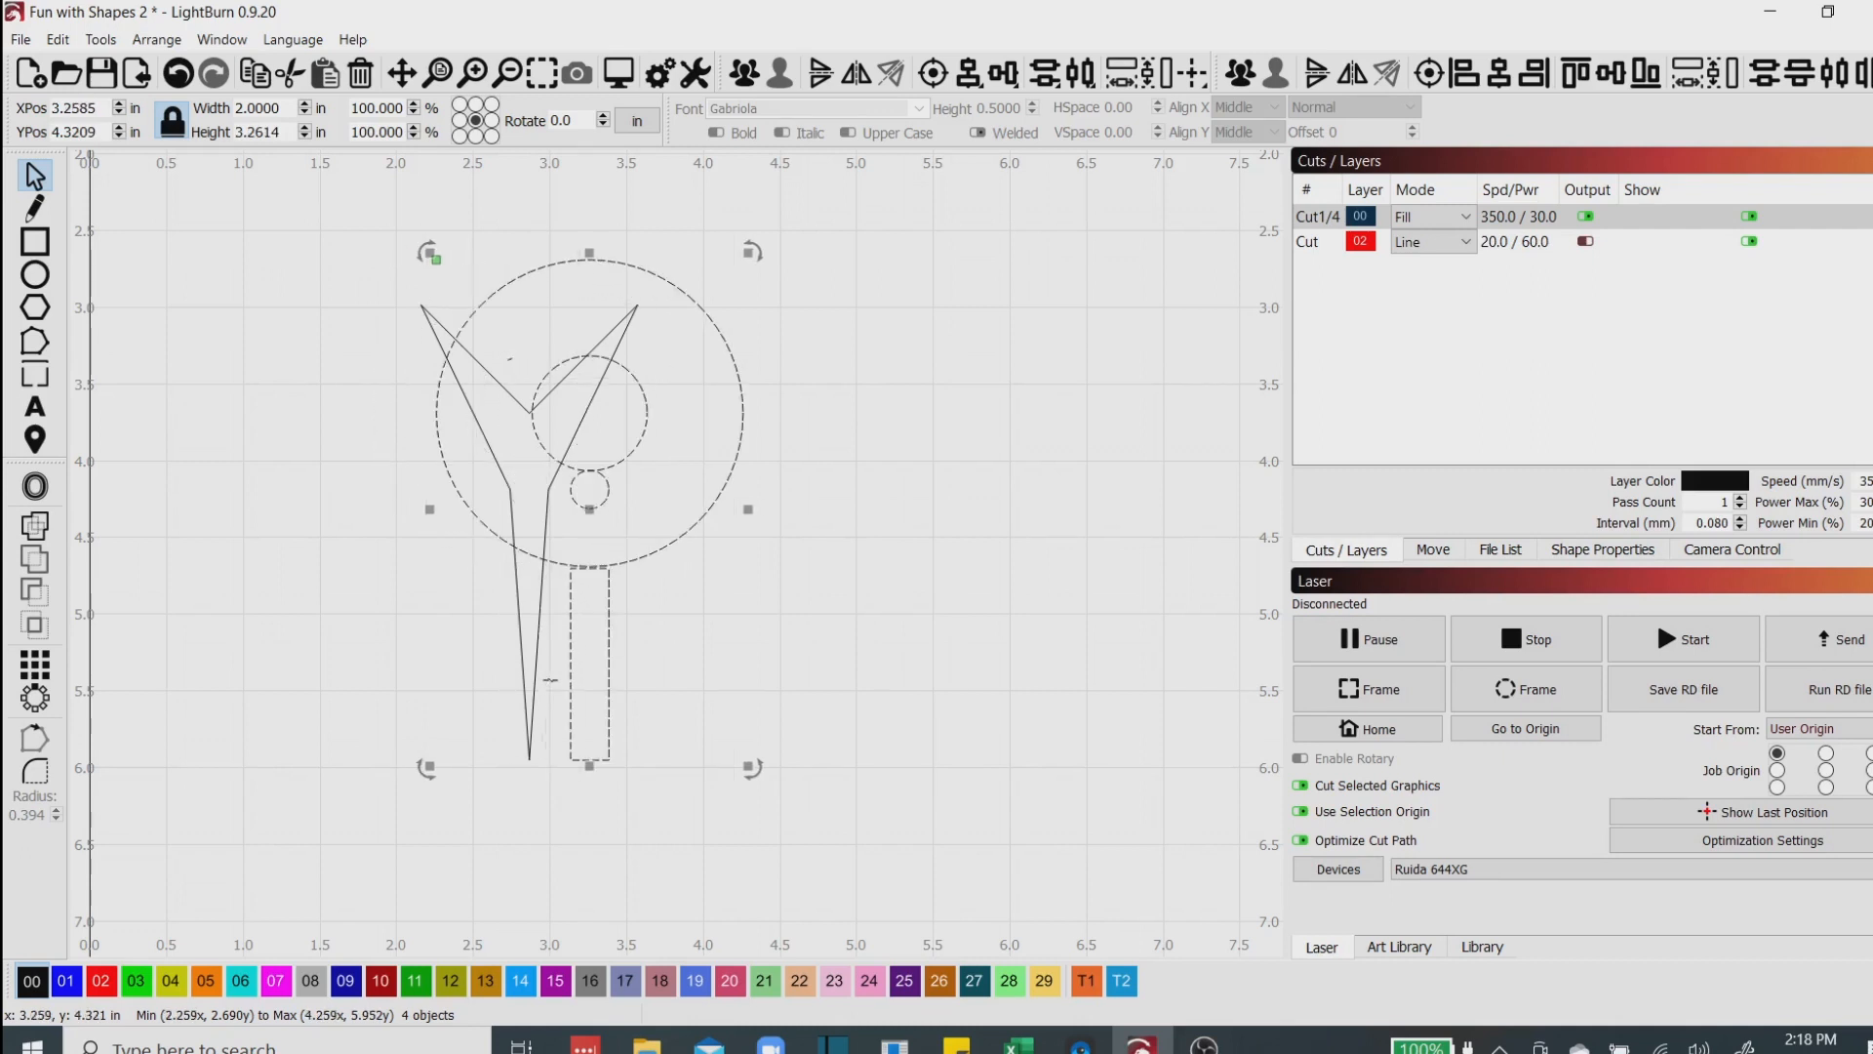
pyautogui.press('Right')
pyautogui.press('Right')
pyautogui.press('Right')
pyautogui.press('Right')
pyautogui.press('Right')
pyautogui.press('Right')
pyautogui.press('Right')
pyautogui.press('Right')
pyautogui.press('Right')
pyautogui.press('Right')
pyautogui.press('Right')
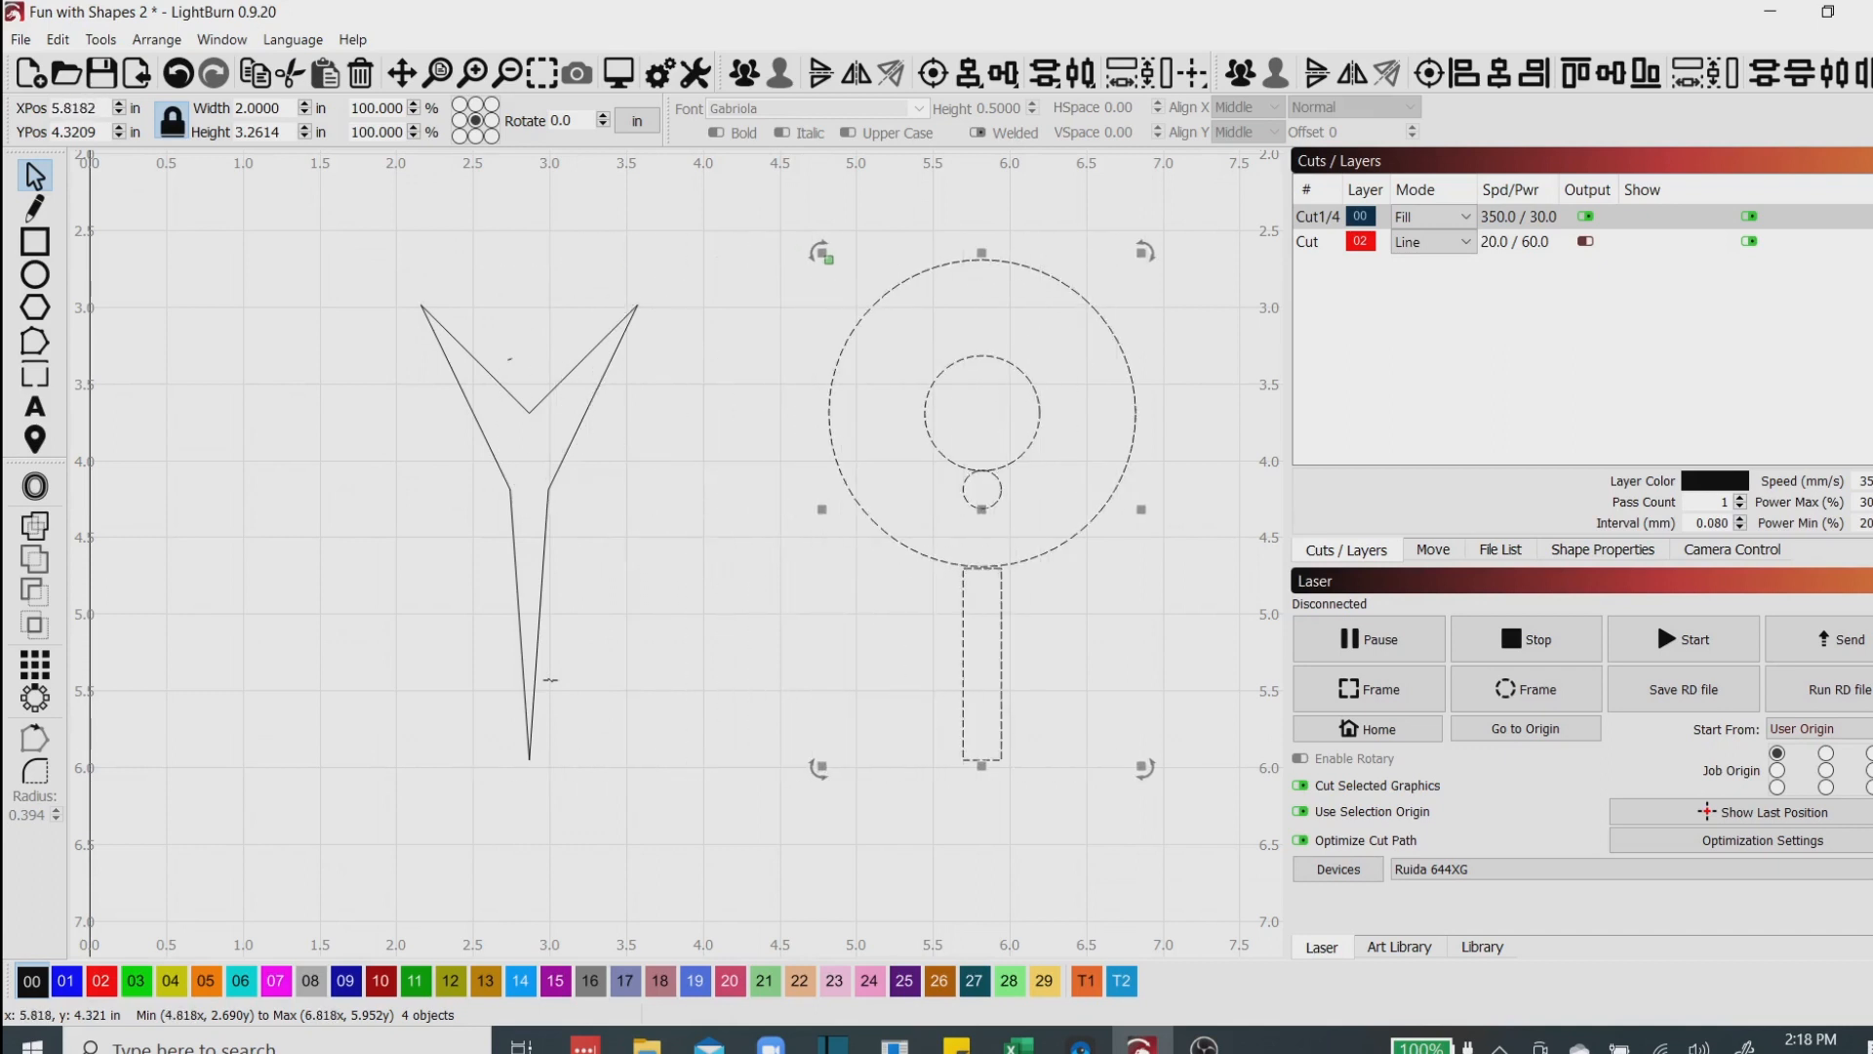
pyautogui.press('Right')
pyautogui.press('Right')
pyautogui.press('Right')
pyautogui.press('Right')
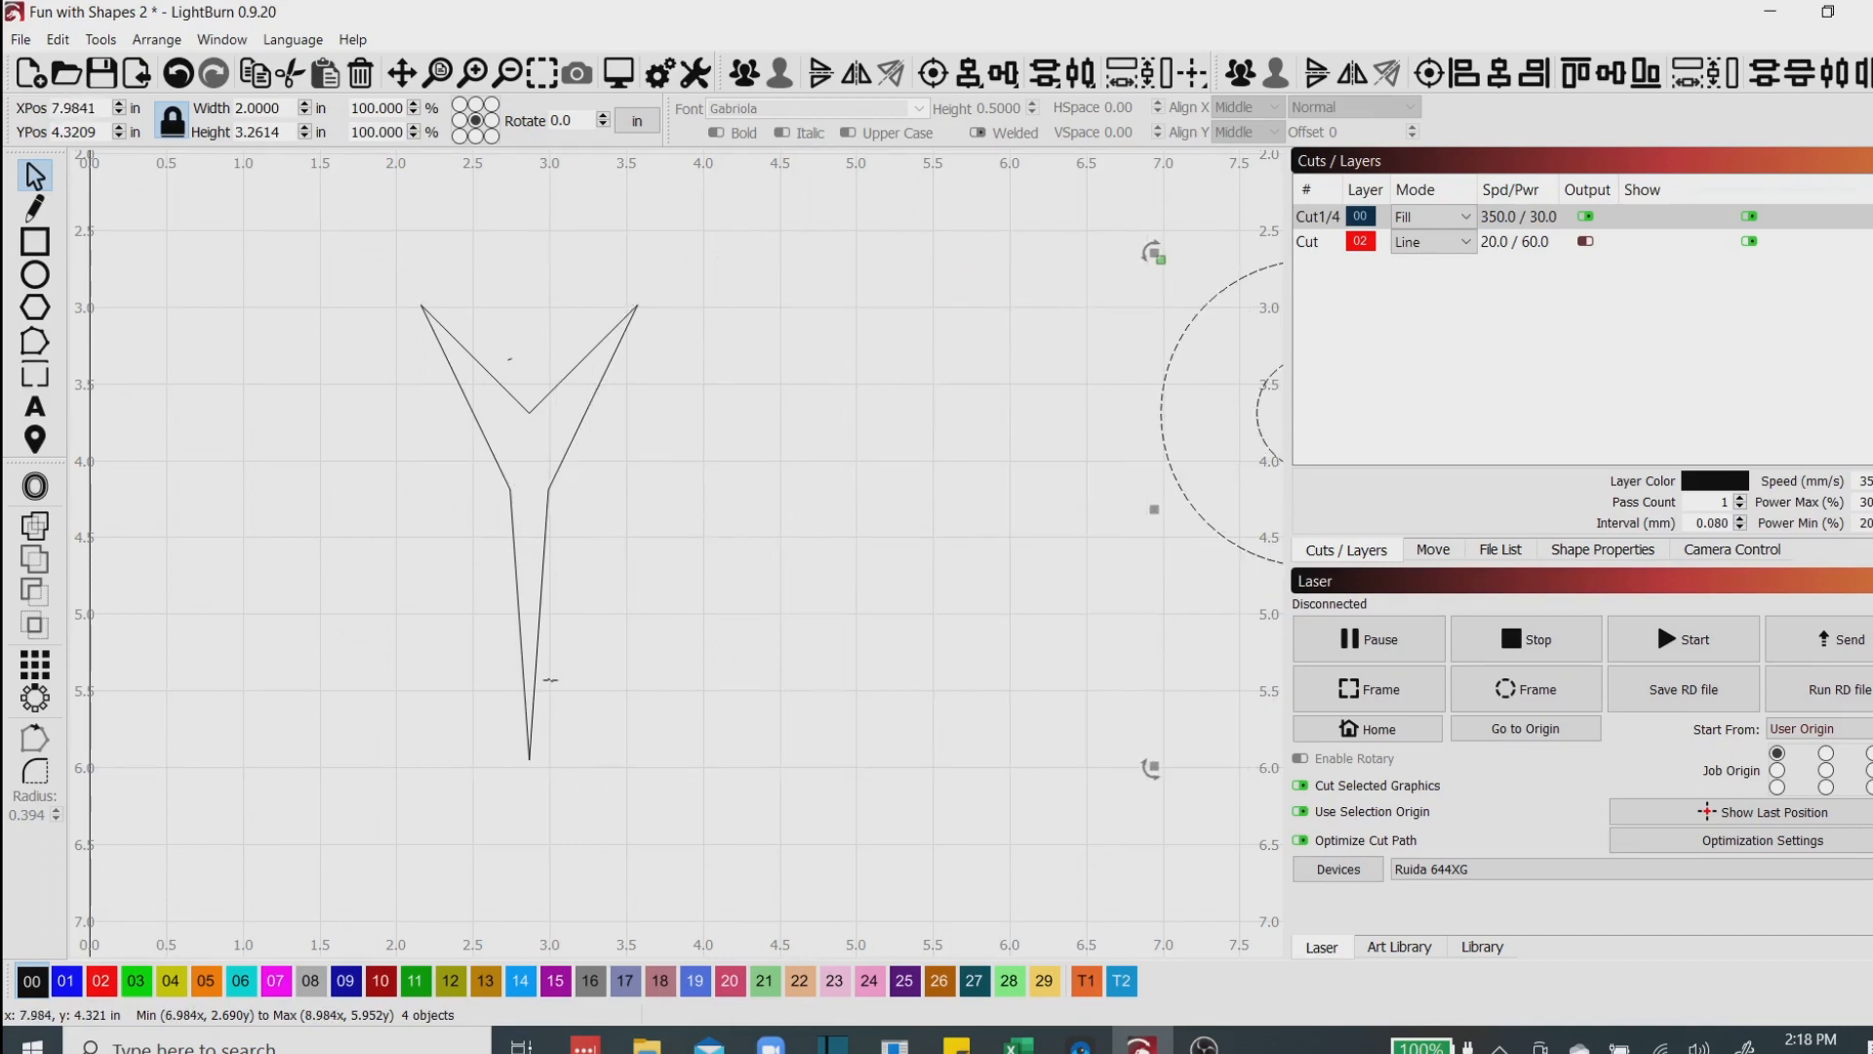
pyautogui.scroll(-1, 551, 680)
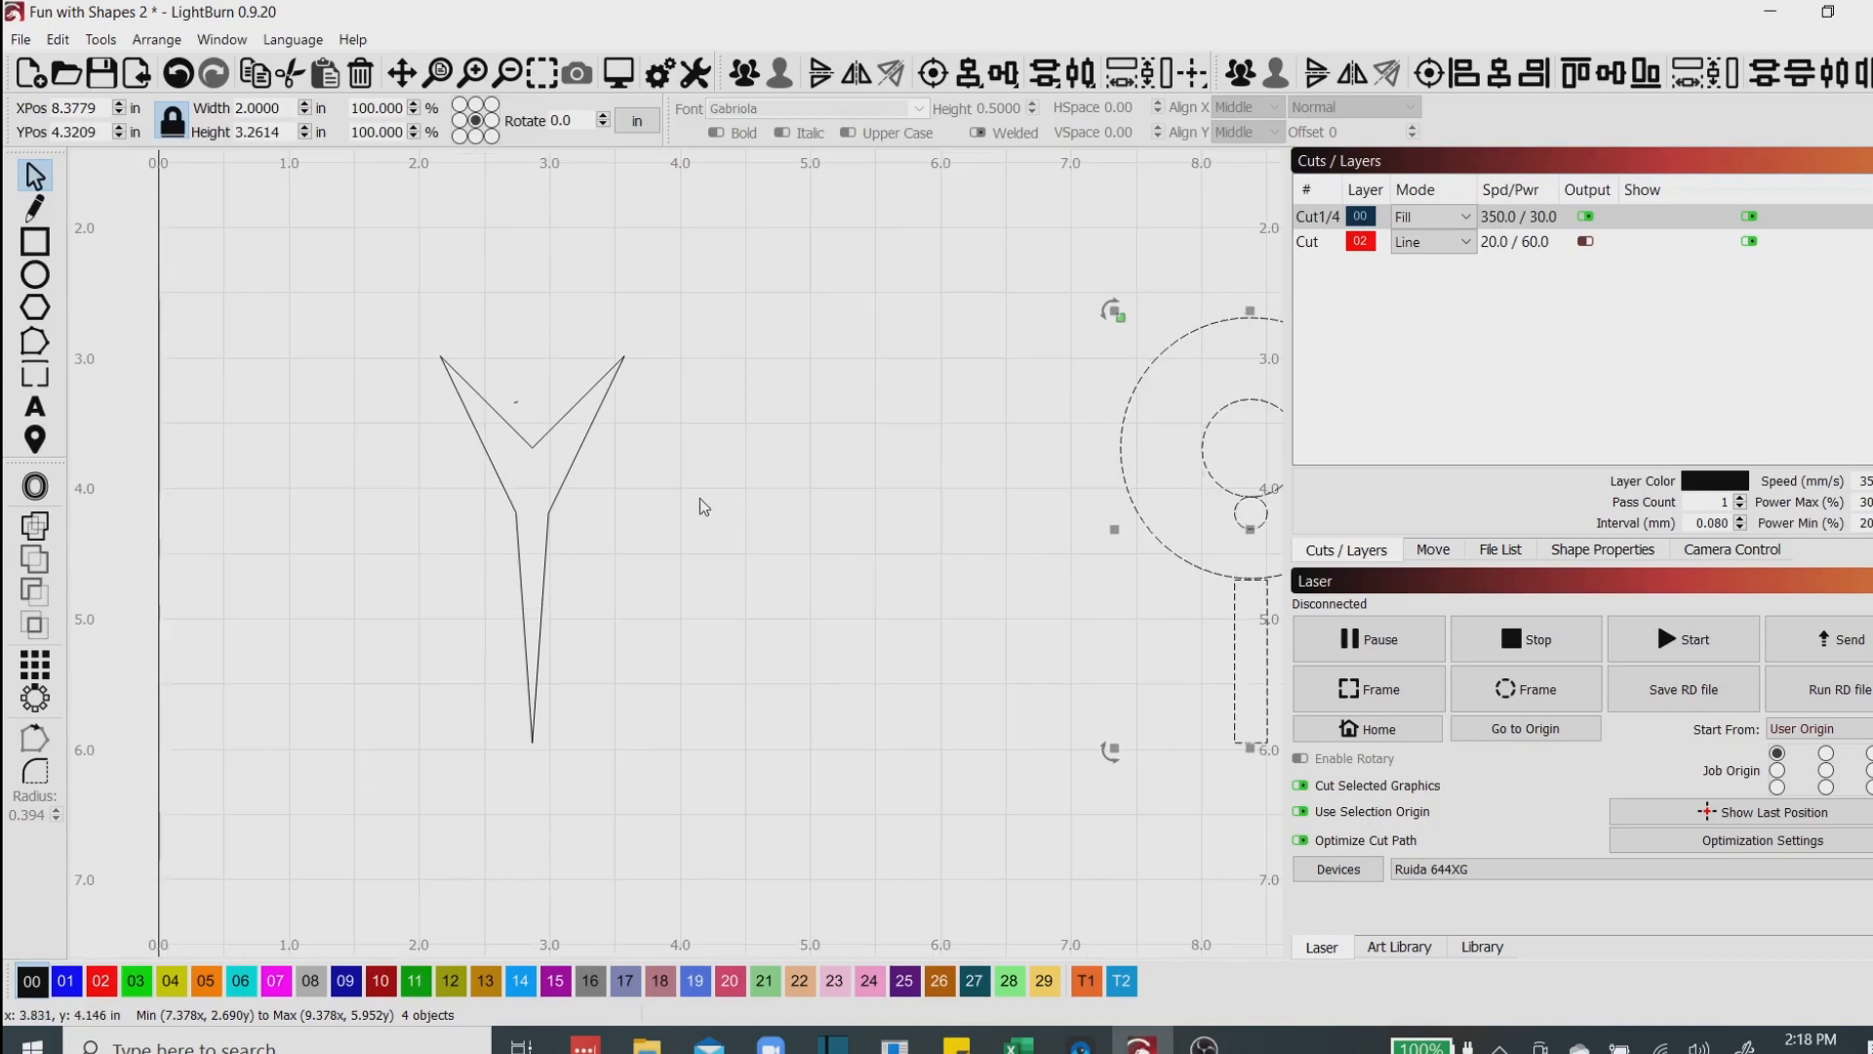
pyautogui.click(1159, 595)
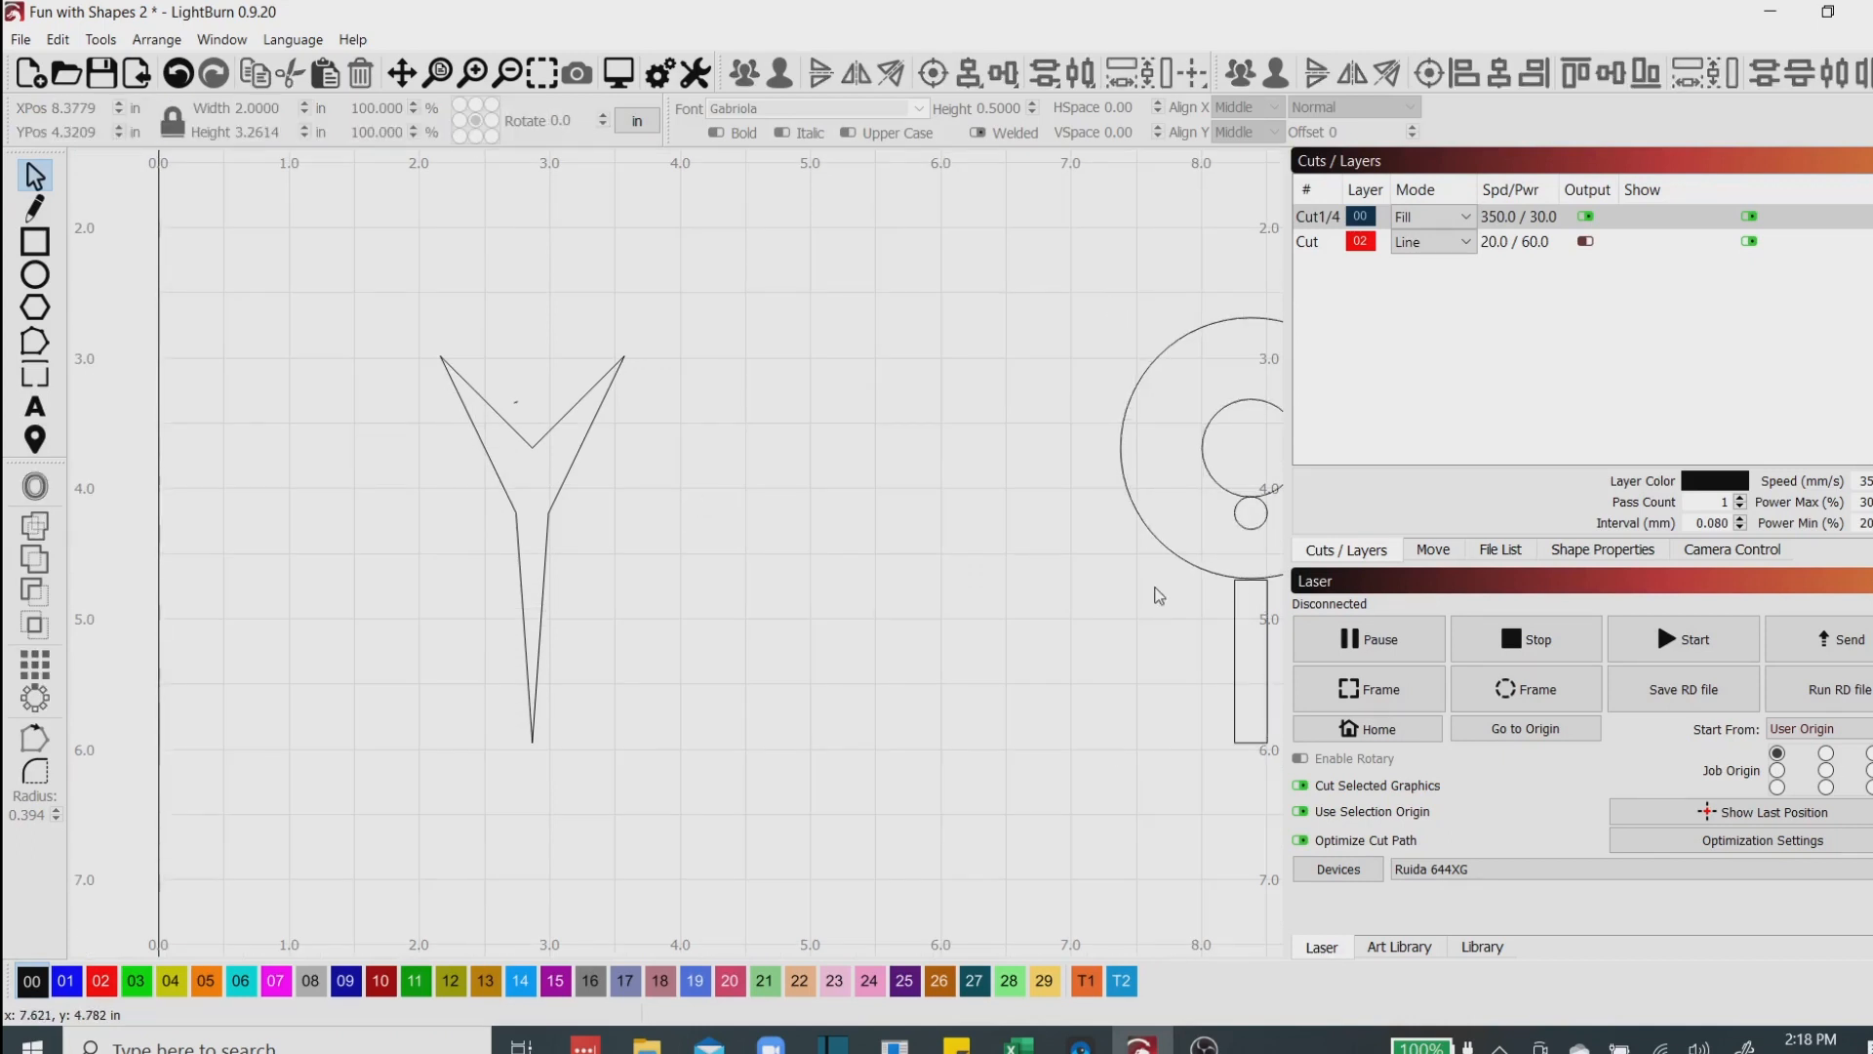
# Move the 0.25 in circle so its centre snaps onto the lower tip of the Y-shaped outline.
pyautogui.click(1241, 524)
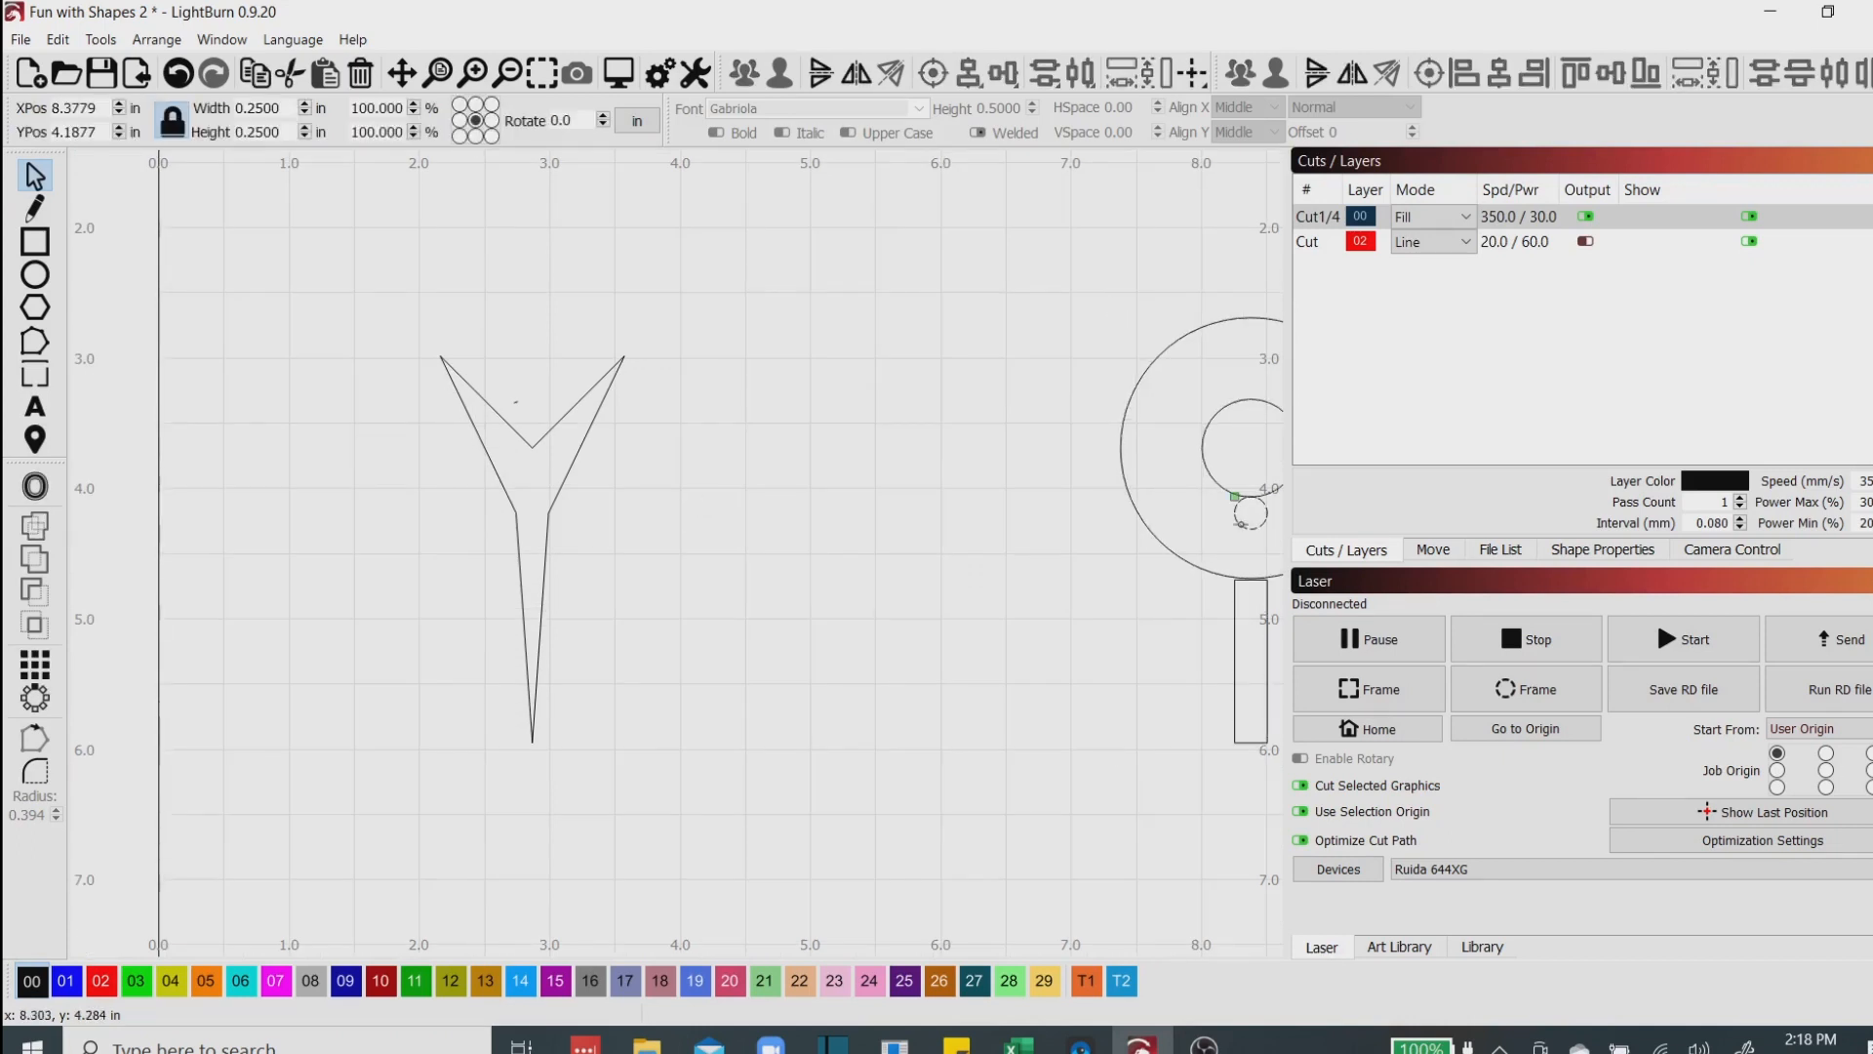
pyautogui.moveTo(1251, 513); pyautogui.dragTo(527, 748)
pyautogui.scroll(6, 527, 748)
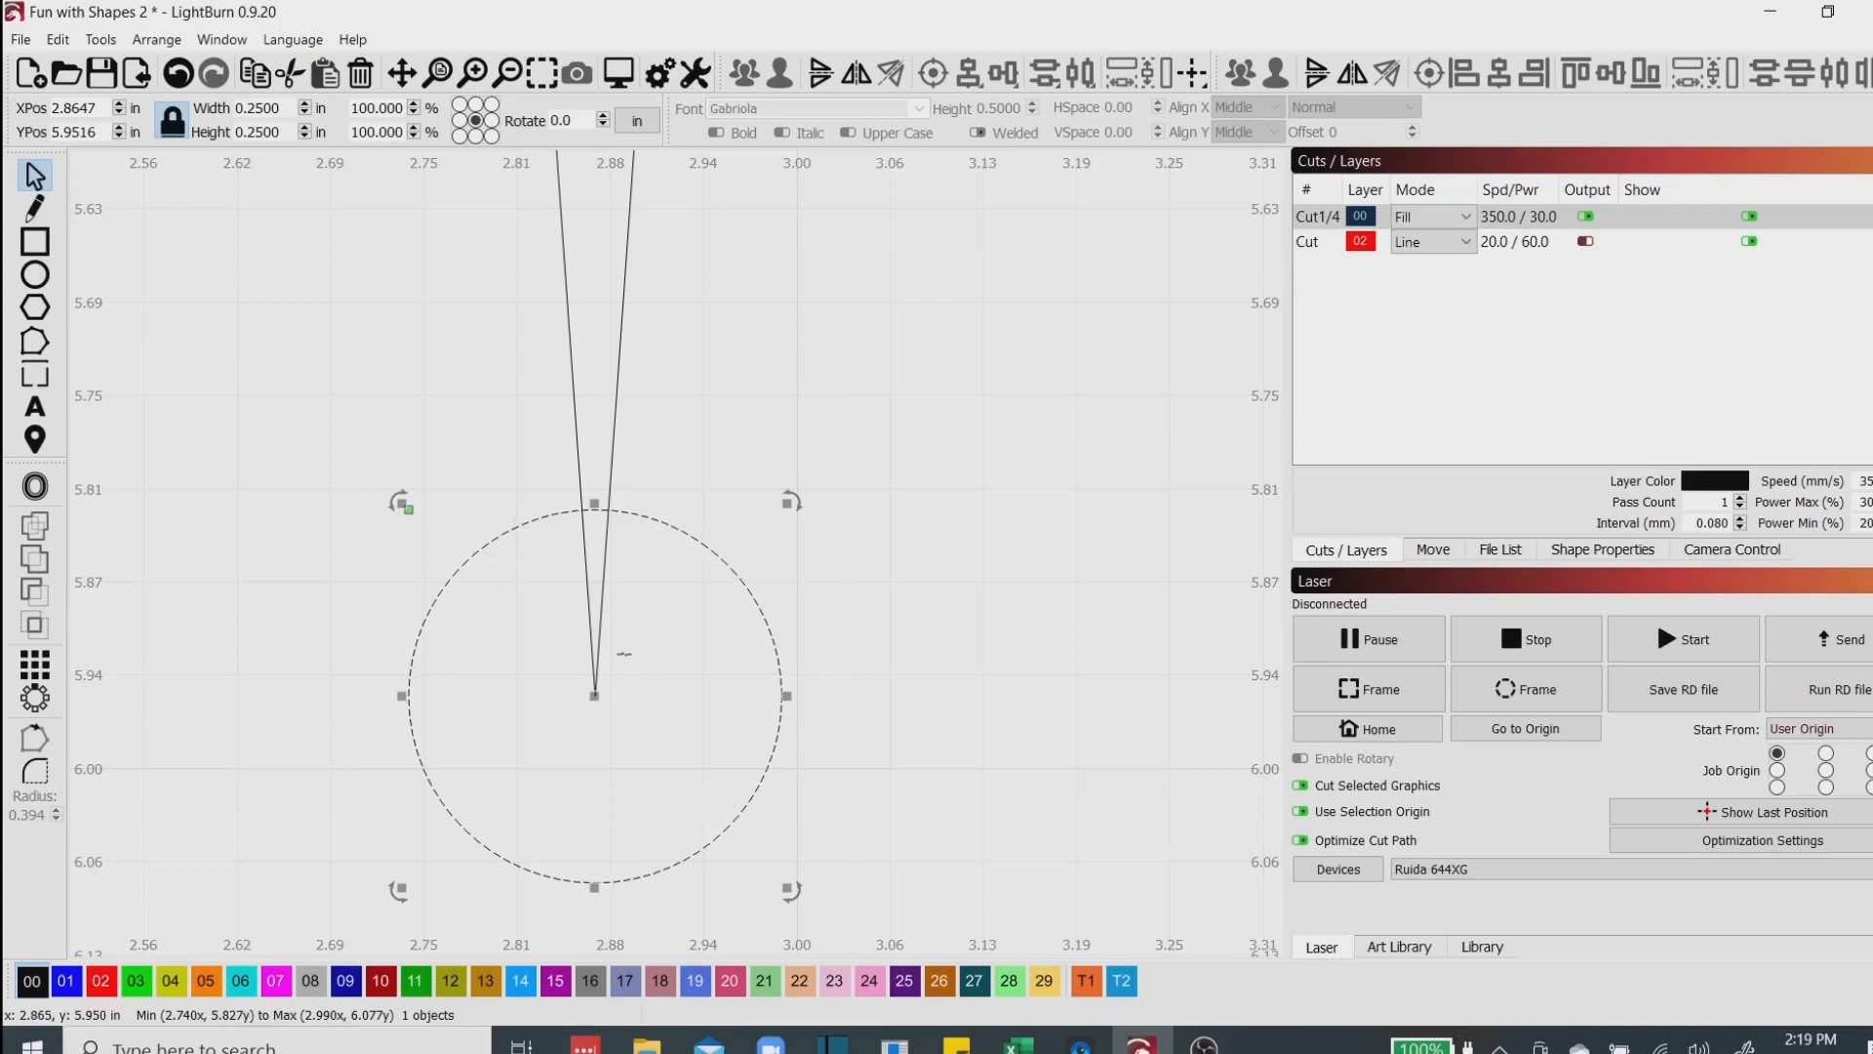
pyautogui.scroll(-3, 661, 567)
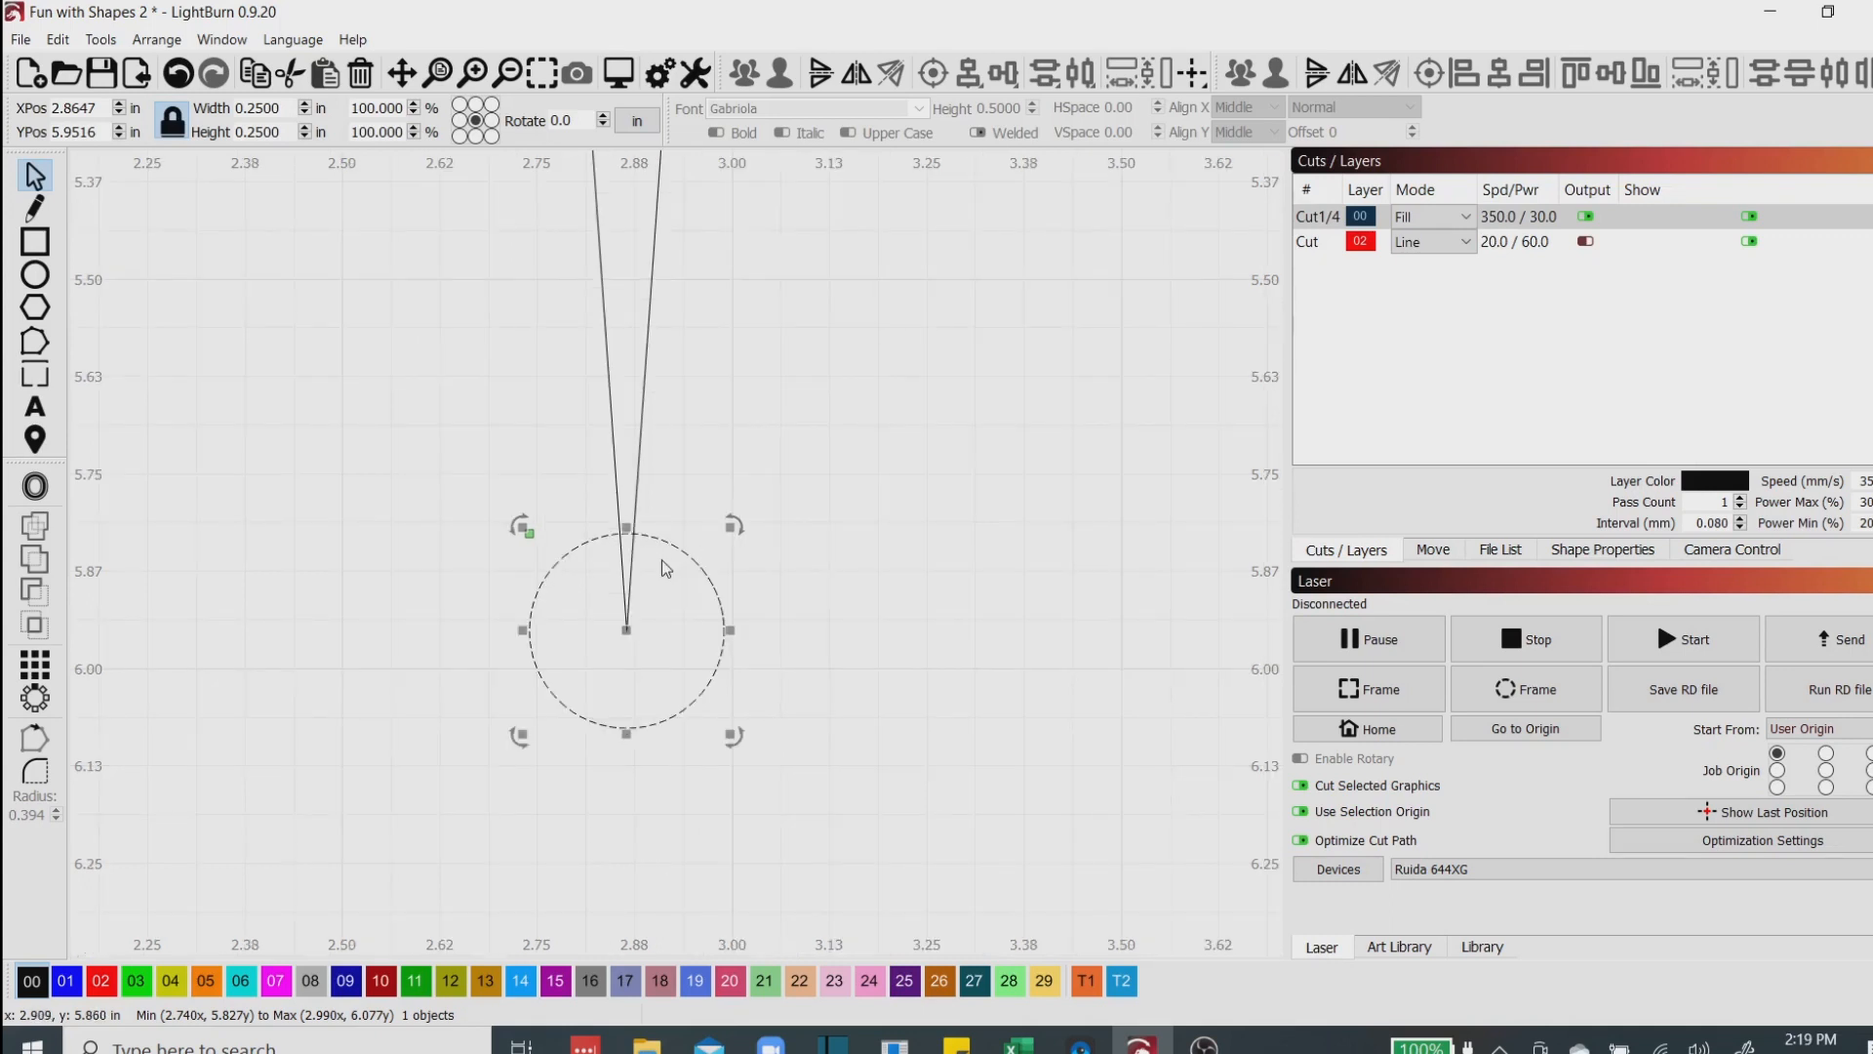
pyautogui.scroll(-6, 661, 560)
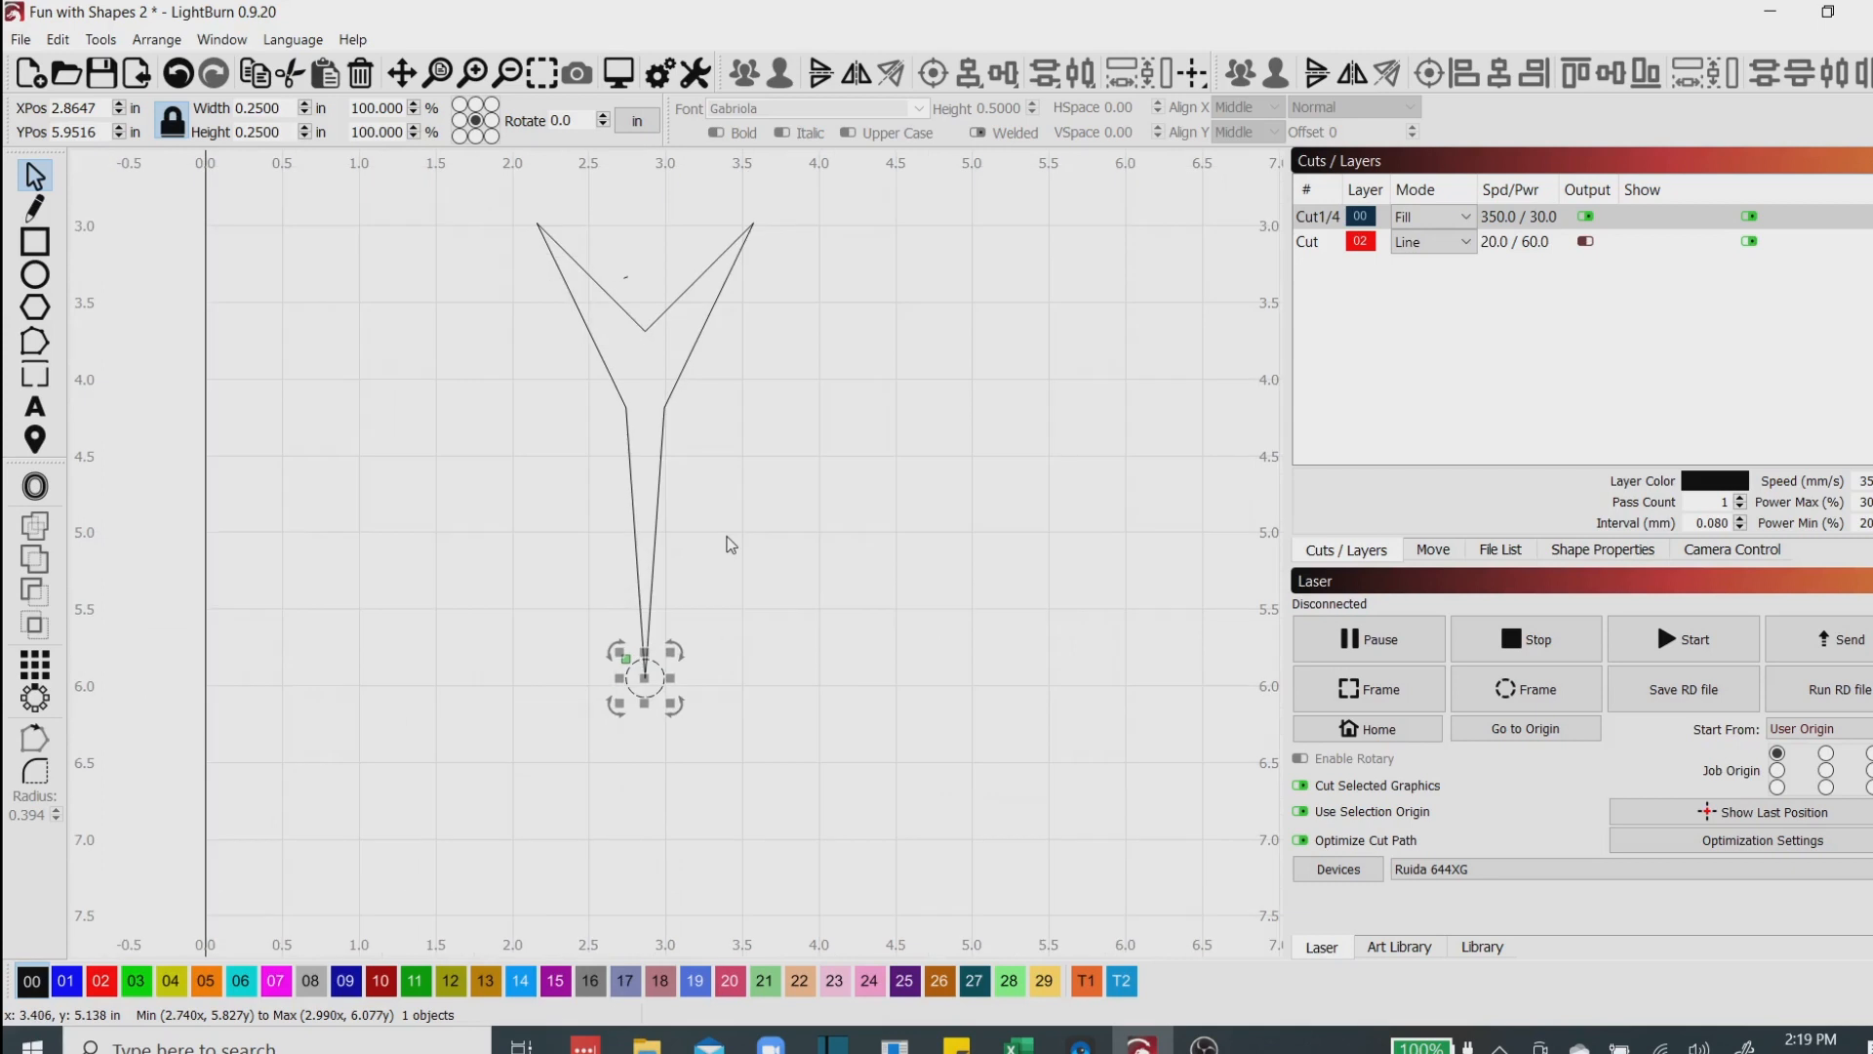
pyautogui.scroll(-1, 730, 543)
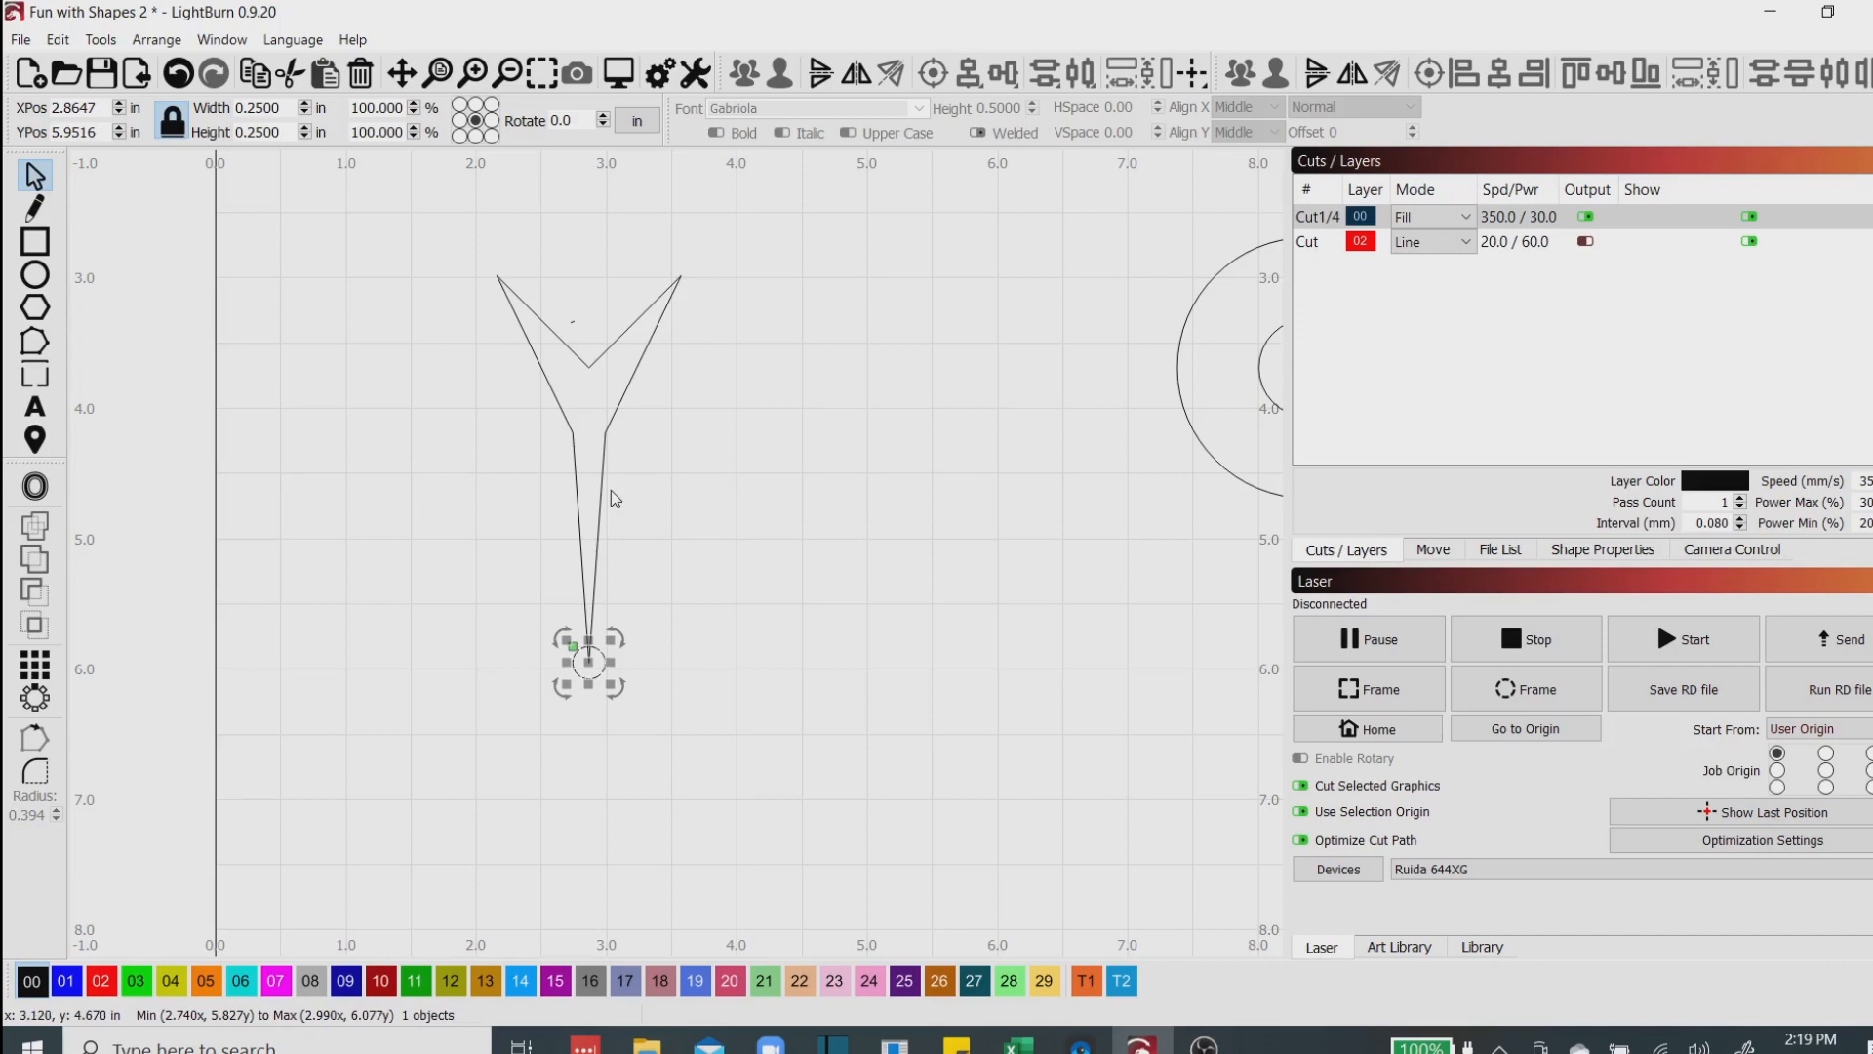
# Create a circular array of 27 copies of the Y-shaped outline, using the small circle at its tip as the centre.
pyautogui.click(602, 485)
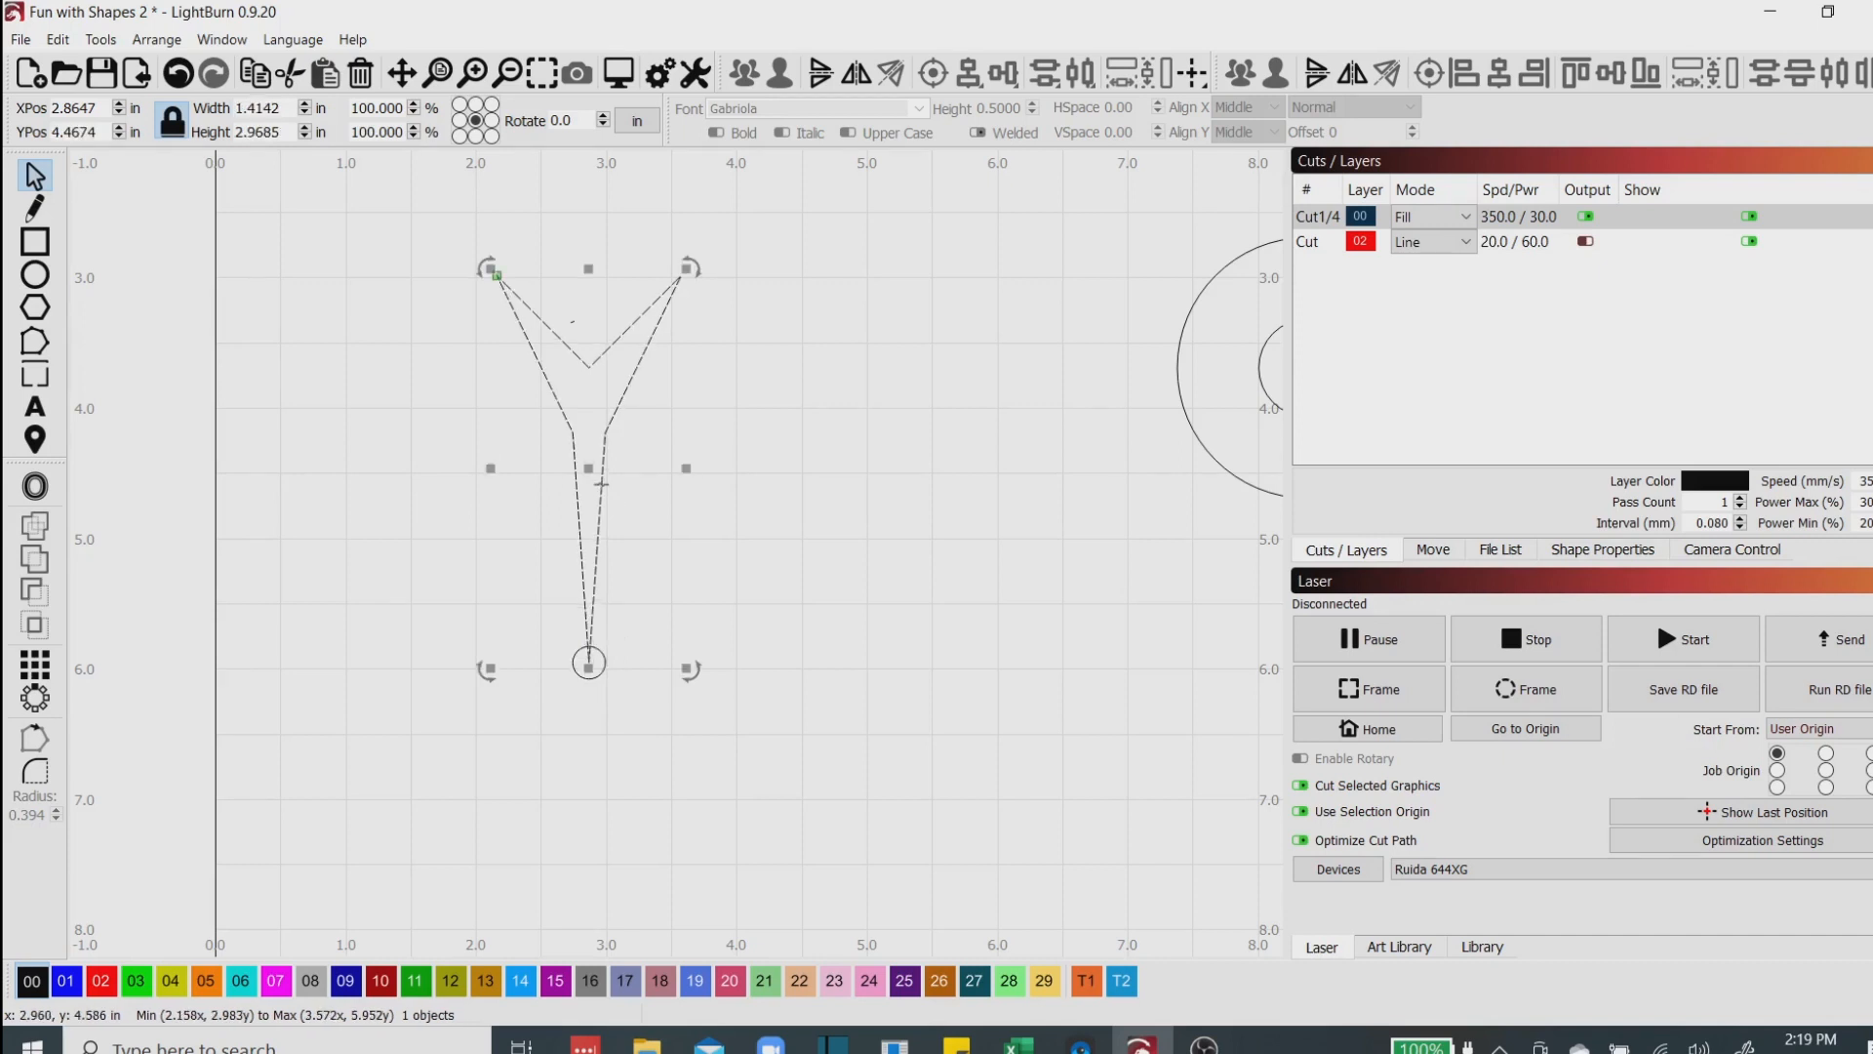
pyautogui.keyDown('shift'); pyautogui.click(601, 652); pyautogui.keyUp('shift')
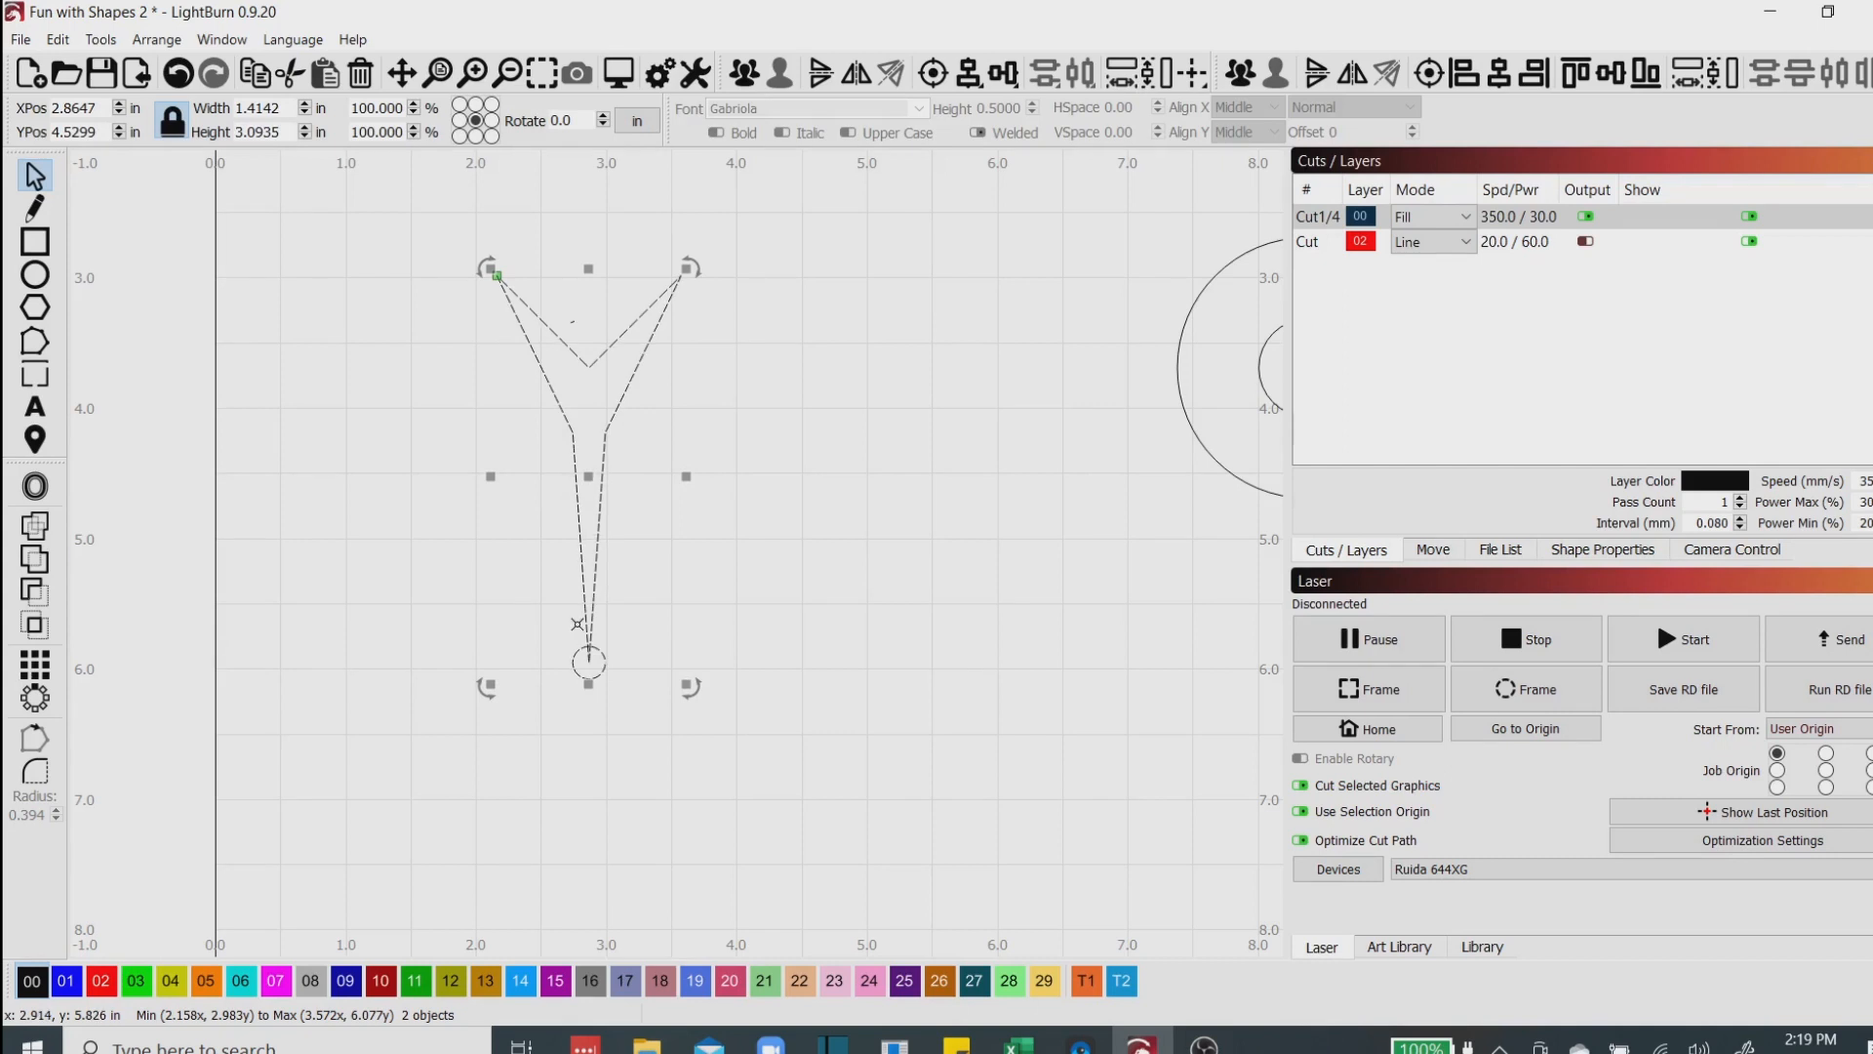
pyautogui.click(34, 698)
pyautogui.moveTo(988, 415); pyautogui.dragTo(1157, 381)
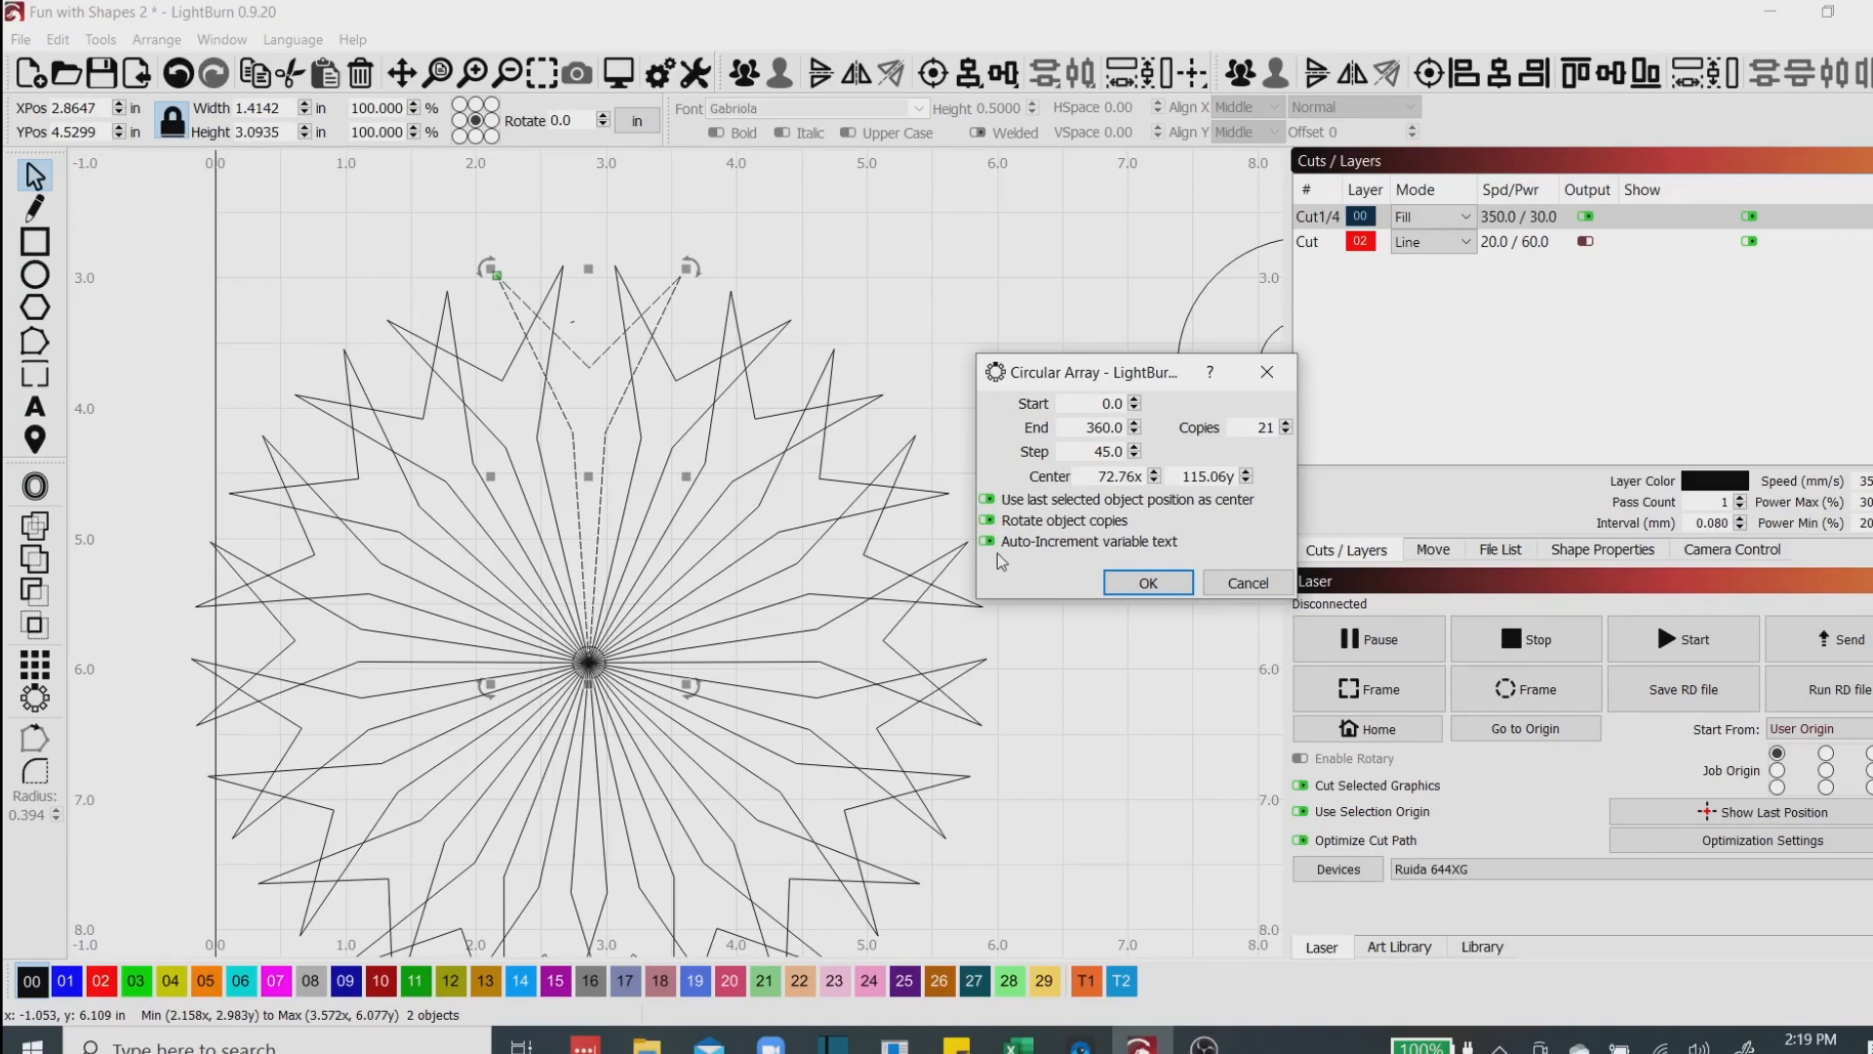
pyautogui.click(1286, 423)
pyautogui.click(1286, 422)
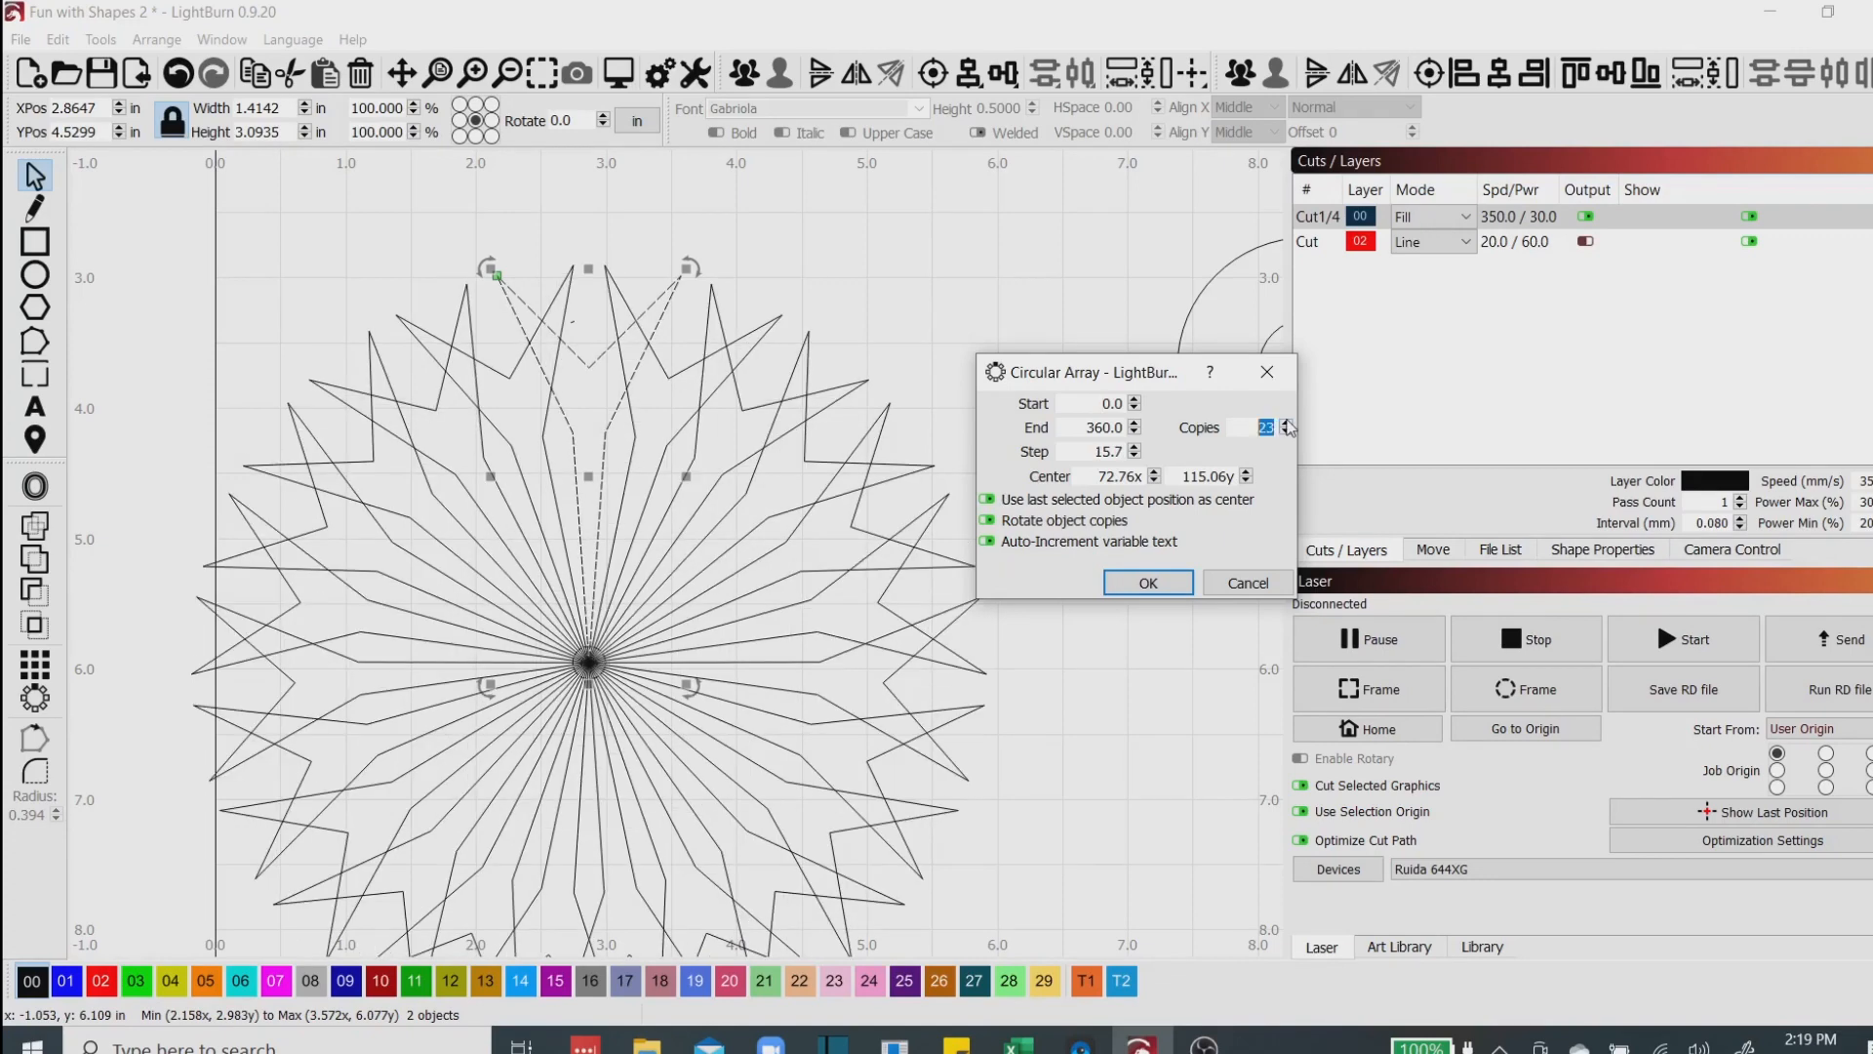
pyautogui.click(1286, 423)
pyautogui.click(1286, 422)
pyautogui.click(1286, 422)
pyautogui.click(1286, 423)
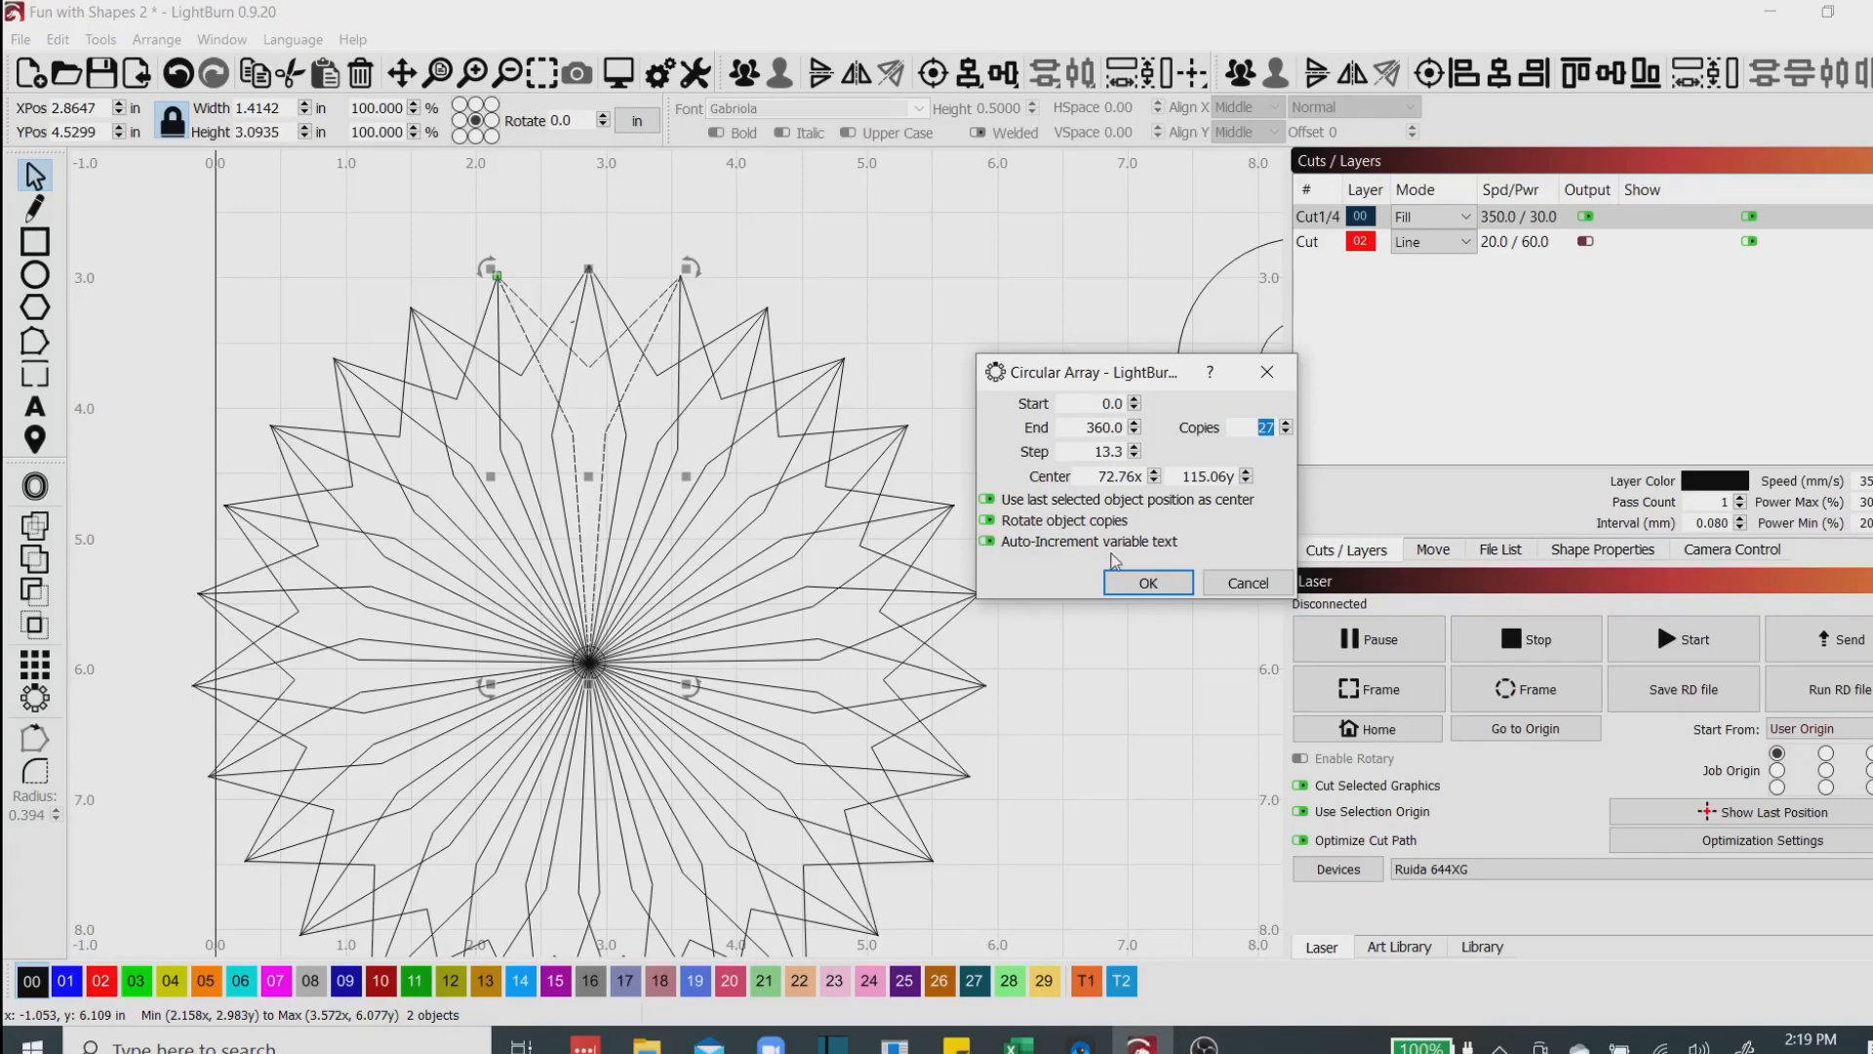
pyautogui.click(1148, 583)
pyautogui.scroll(-2, 1166, 617)
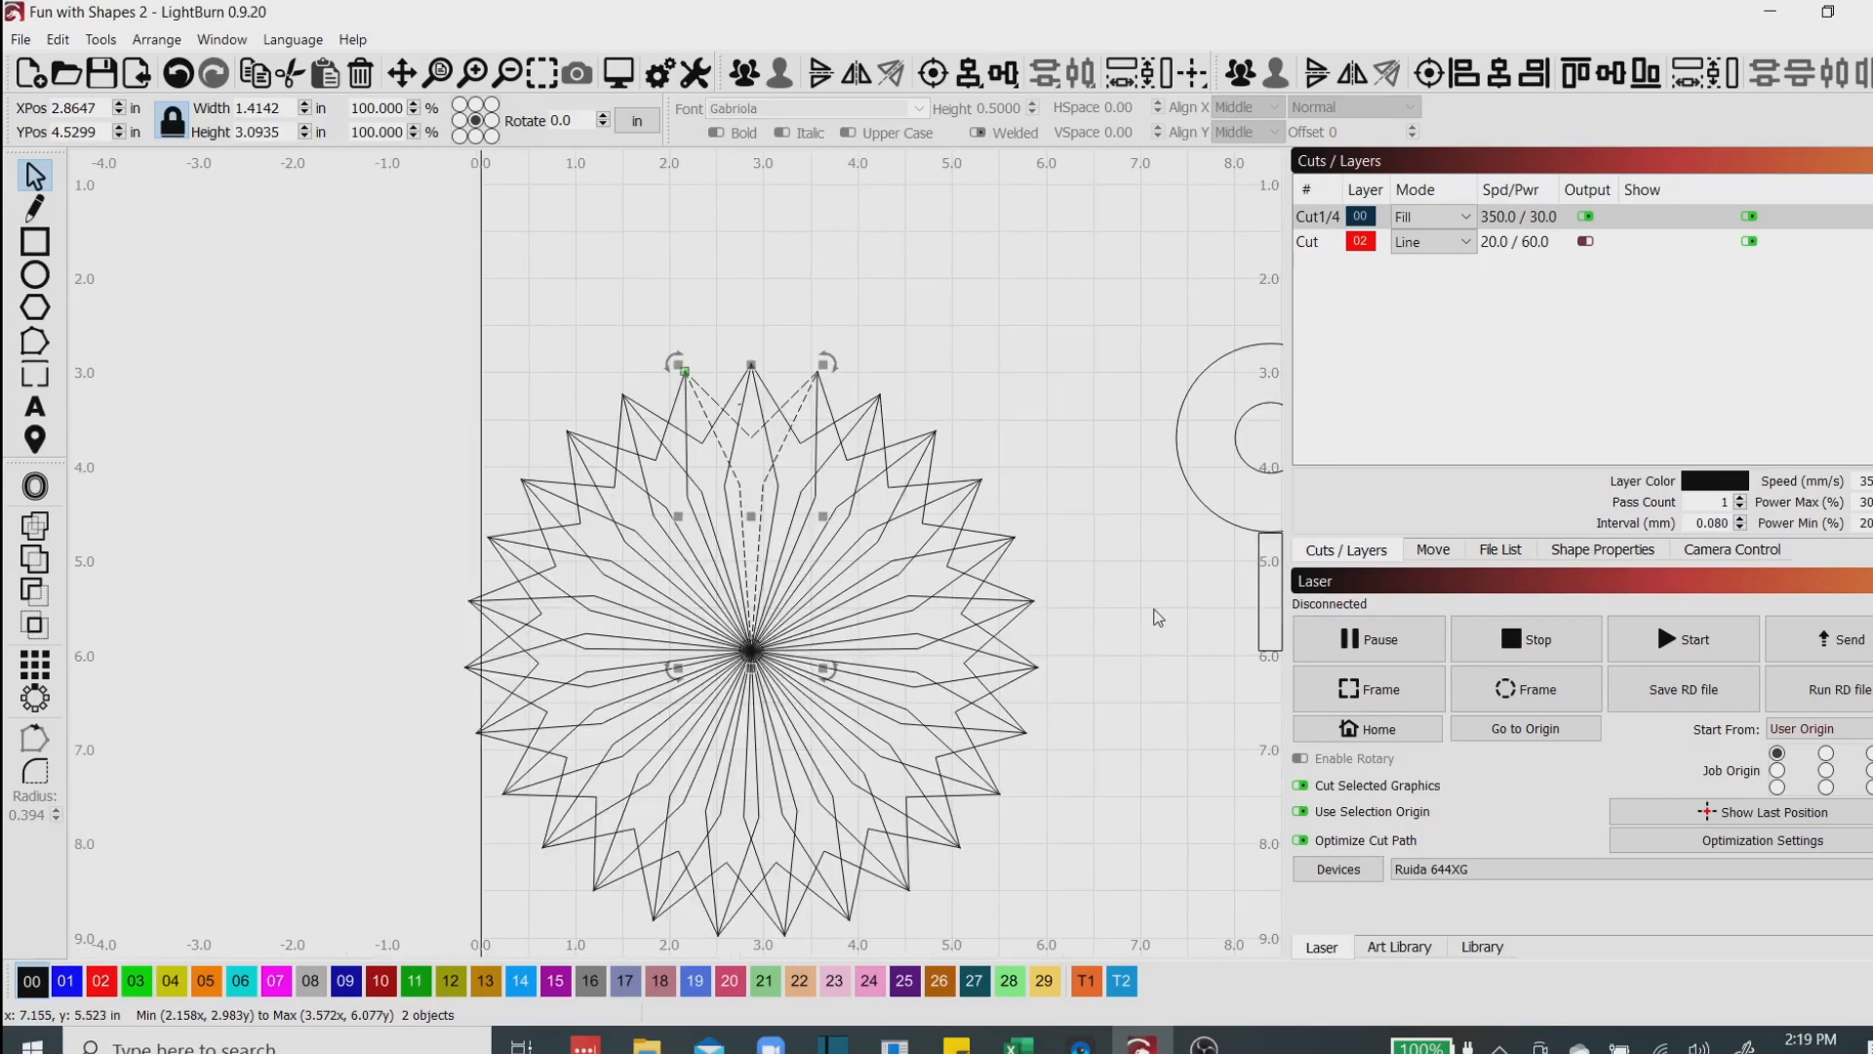
# Select the whole circular pattern, start its preview and show the open shape that the fill skips.
pyautogui.click(1436, 220)
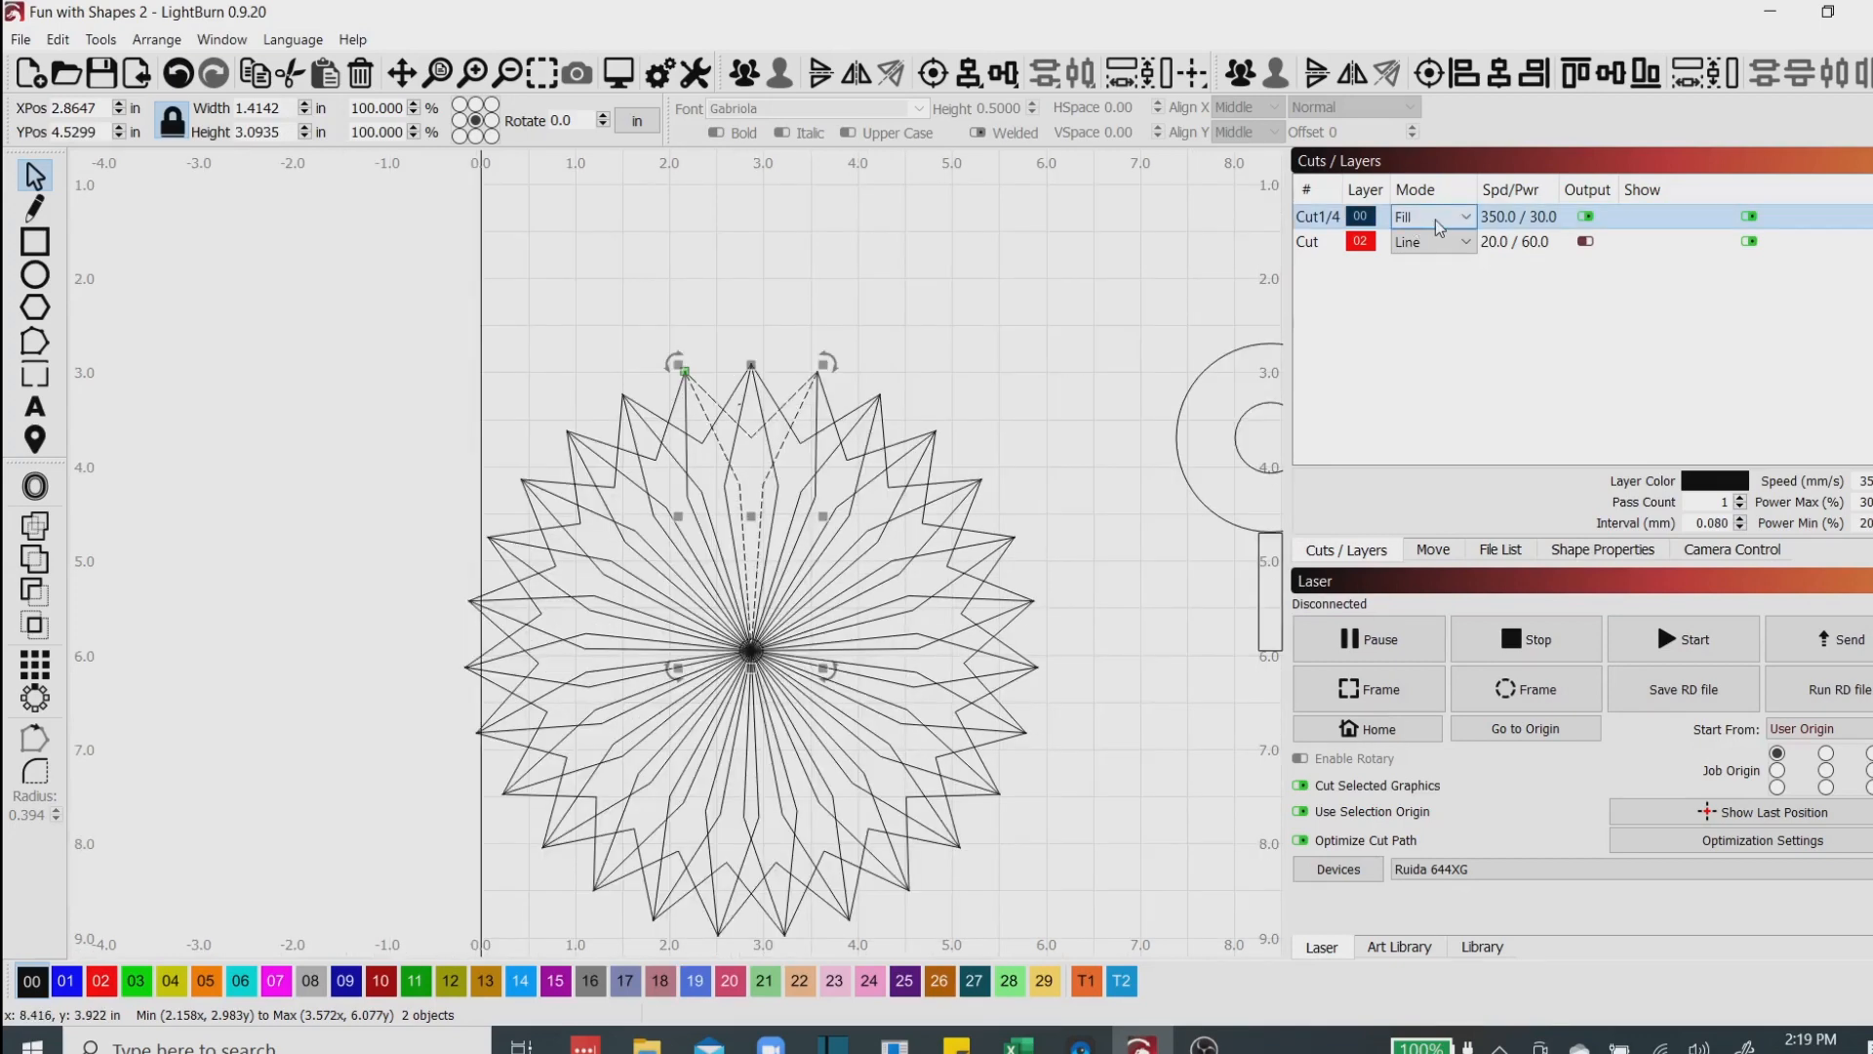
pyautogui.moveTo(442, 301); pyautogui.dragTo(628, 782)
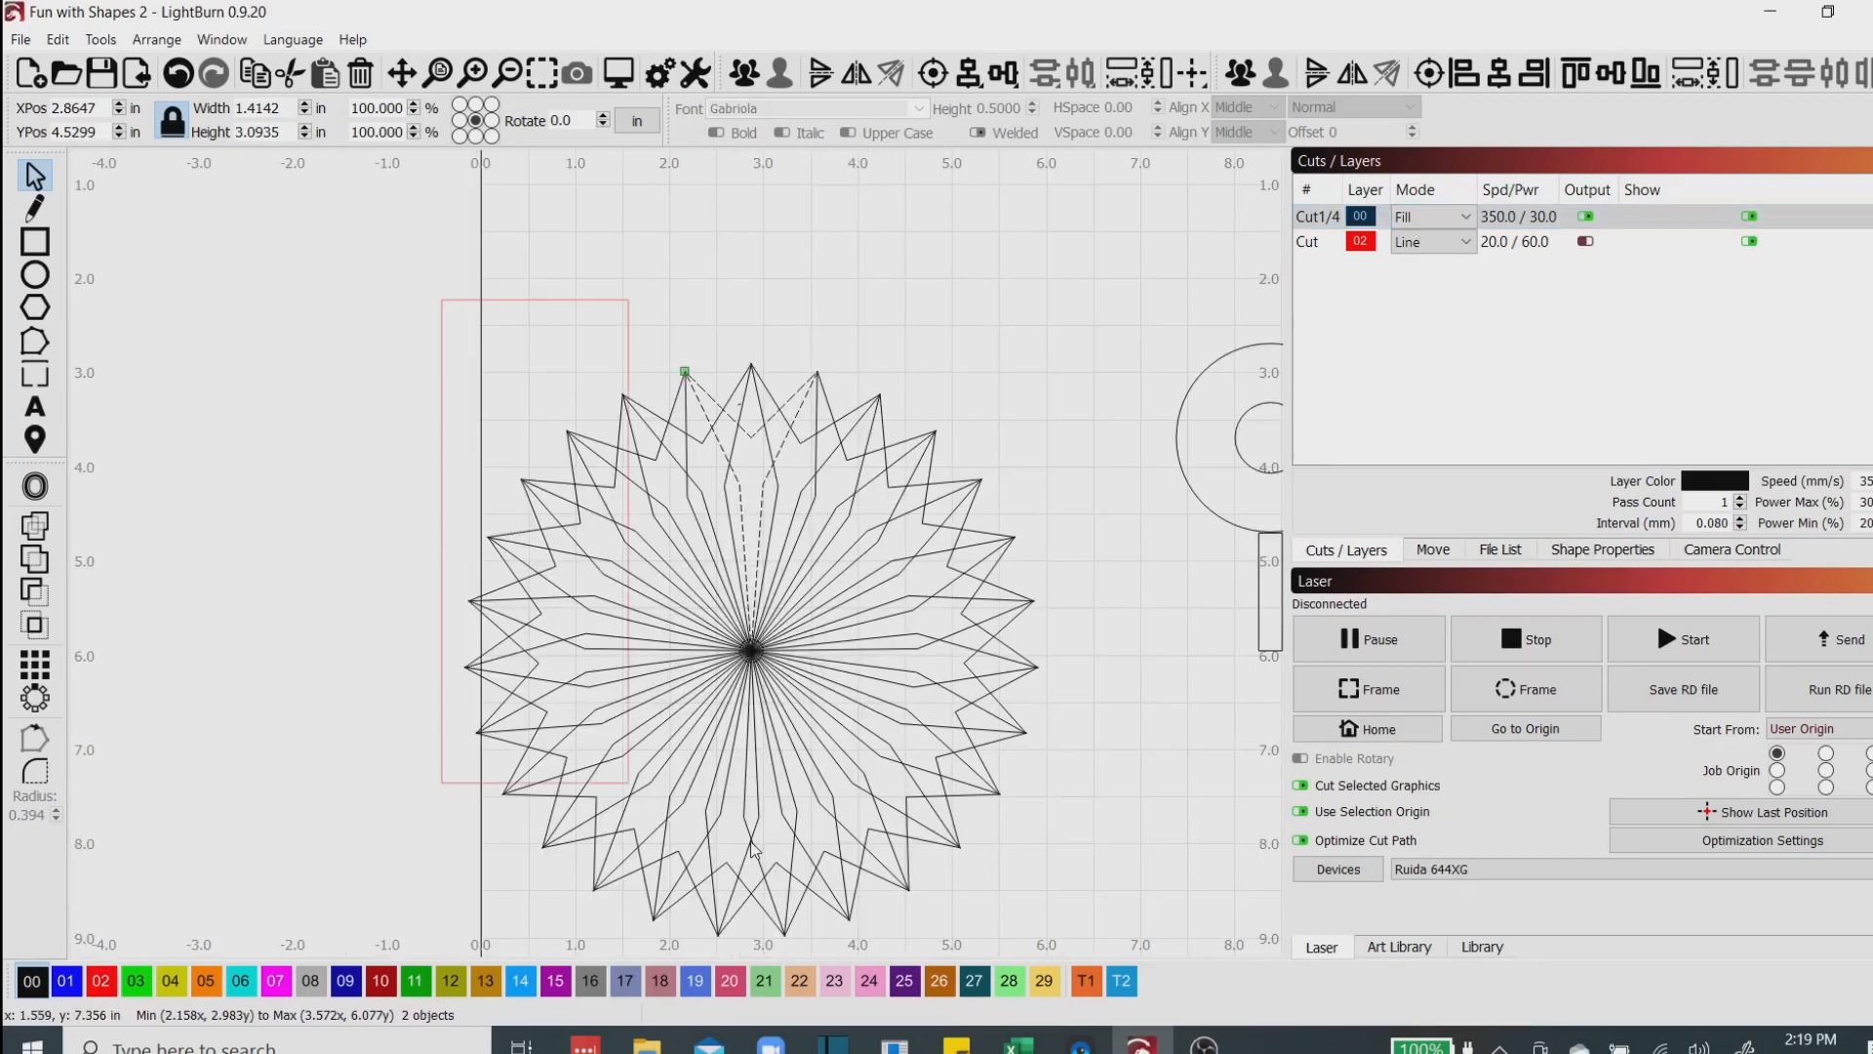
pyautogui.moveTo(754, 849); pyautogui.dragTo(1071, 895)
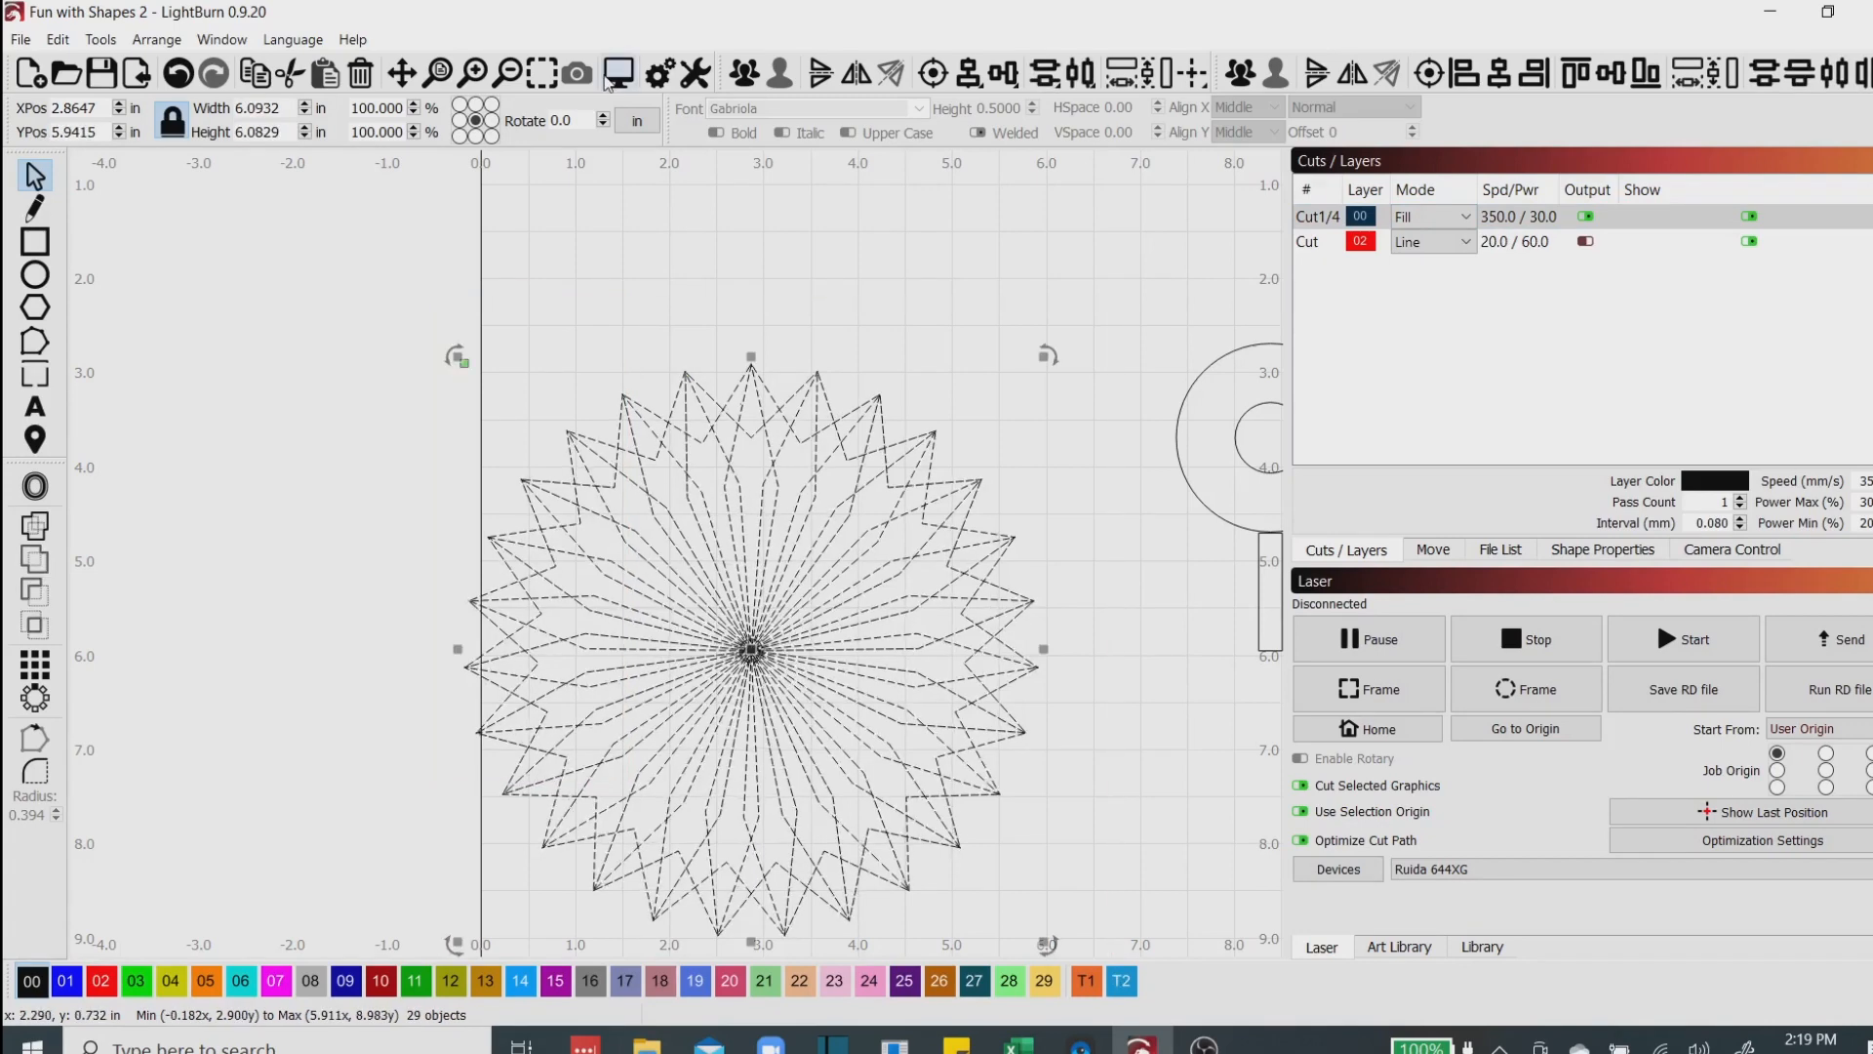
pyautogui.click(616, 74)
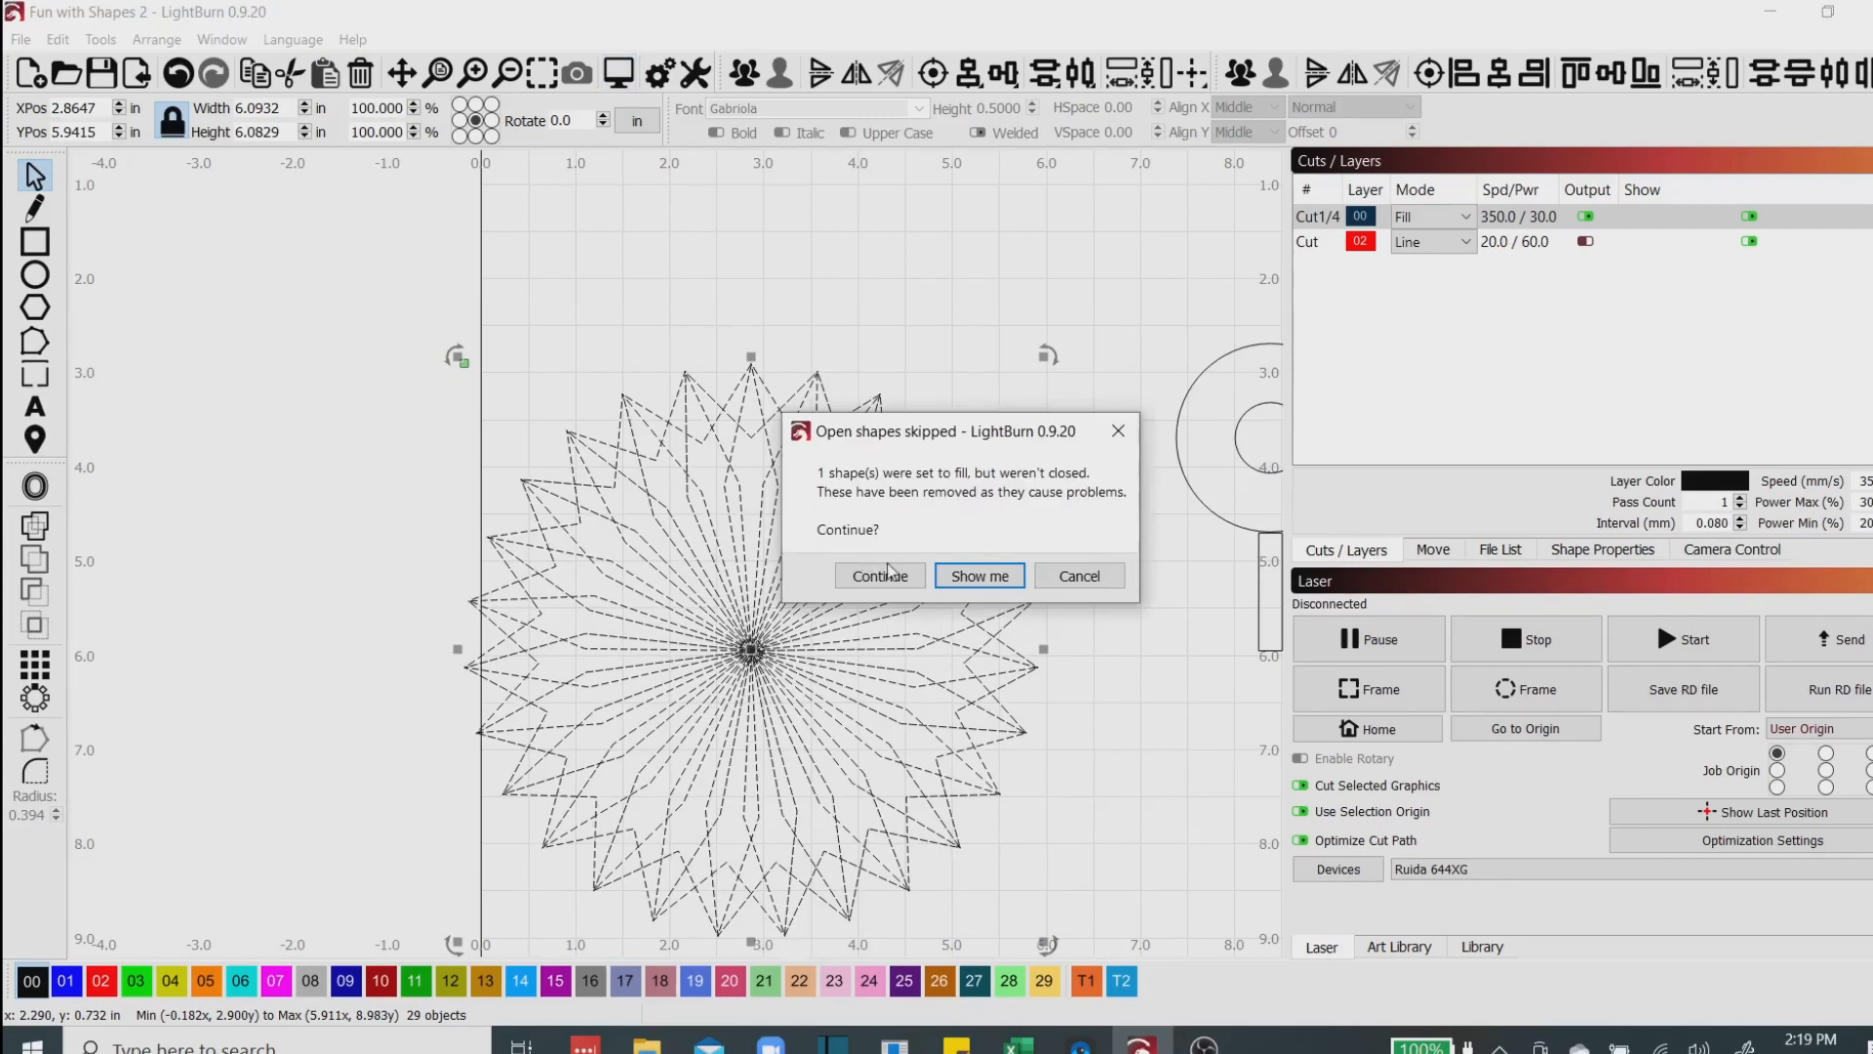
pyautogui.click(977, 578)
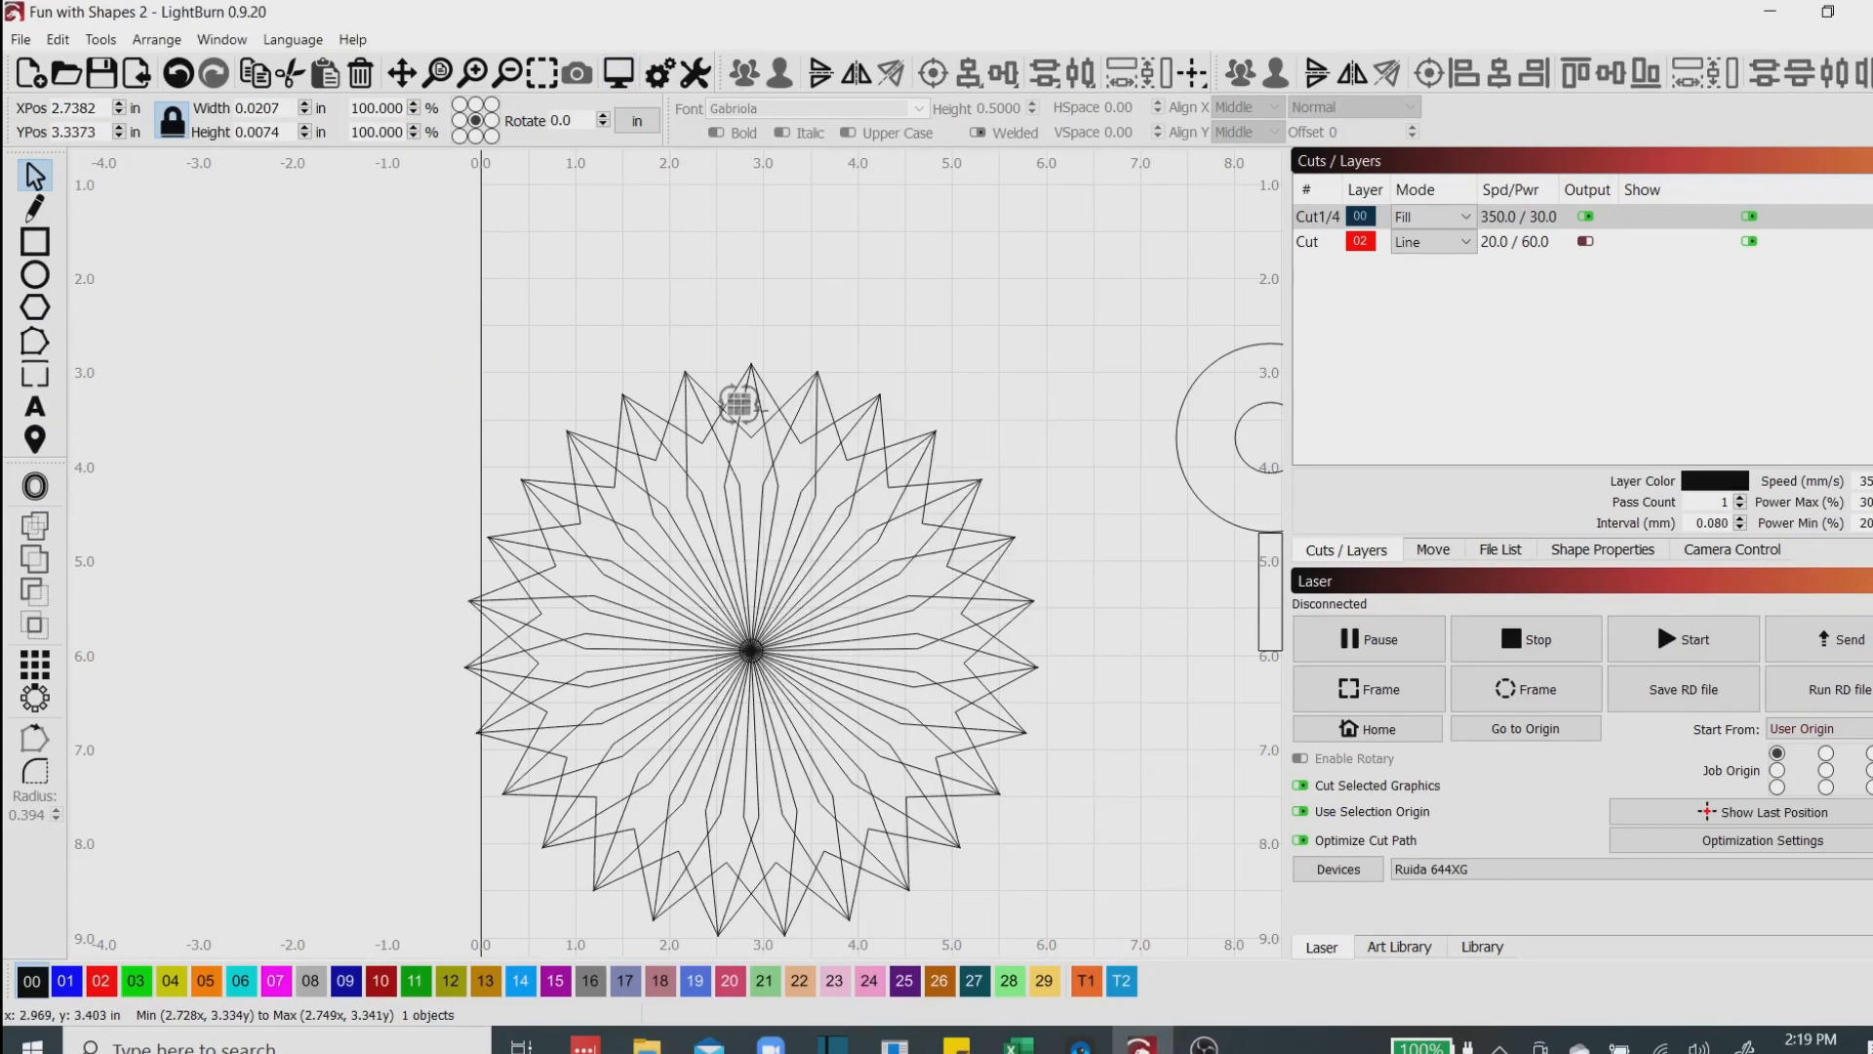
# Delete the tiny stray open shape near the upper points of the circular pattern.
pyautogui.scroll(10, 761, 408)
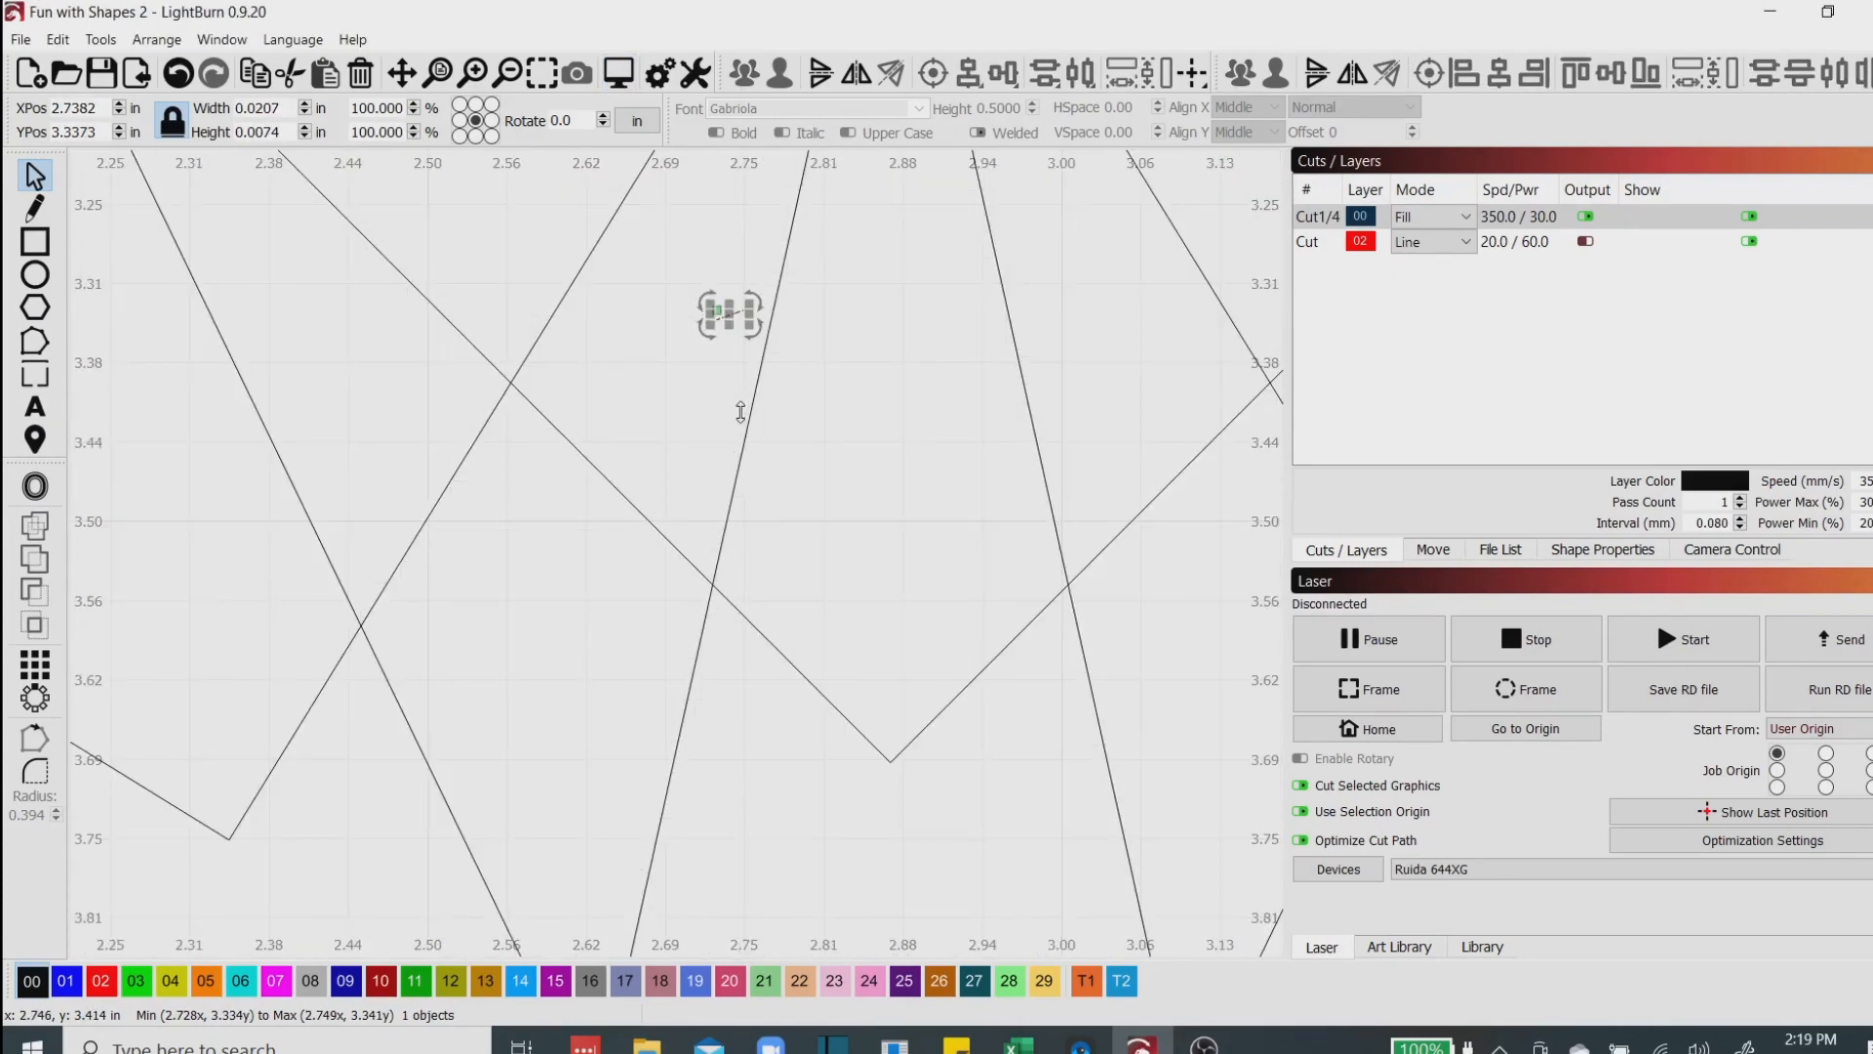
pyautogui.click(727, 340)
pyautogui.scroll(-10, 729, 343)
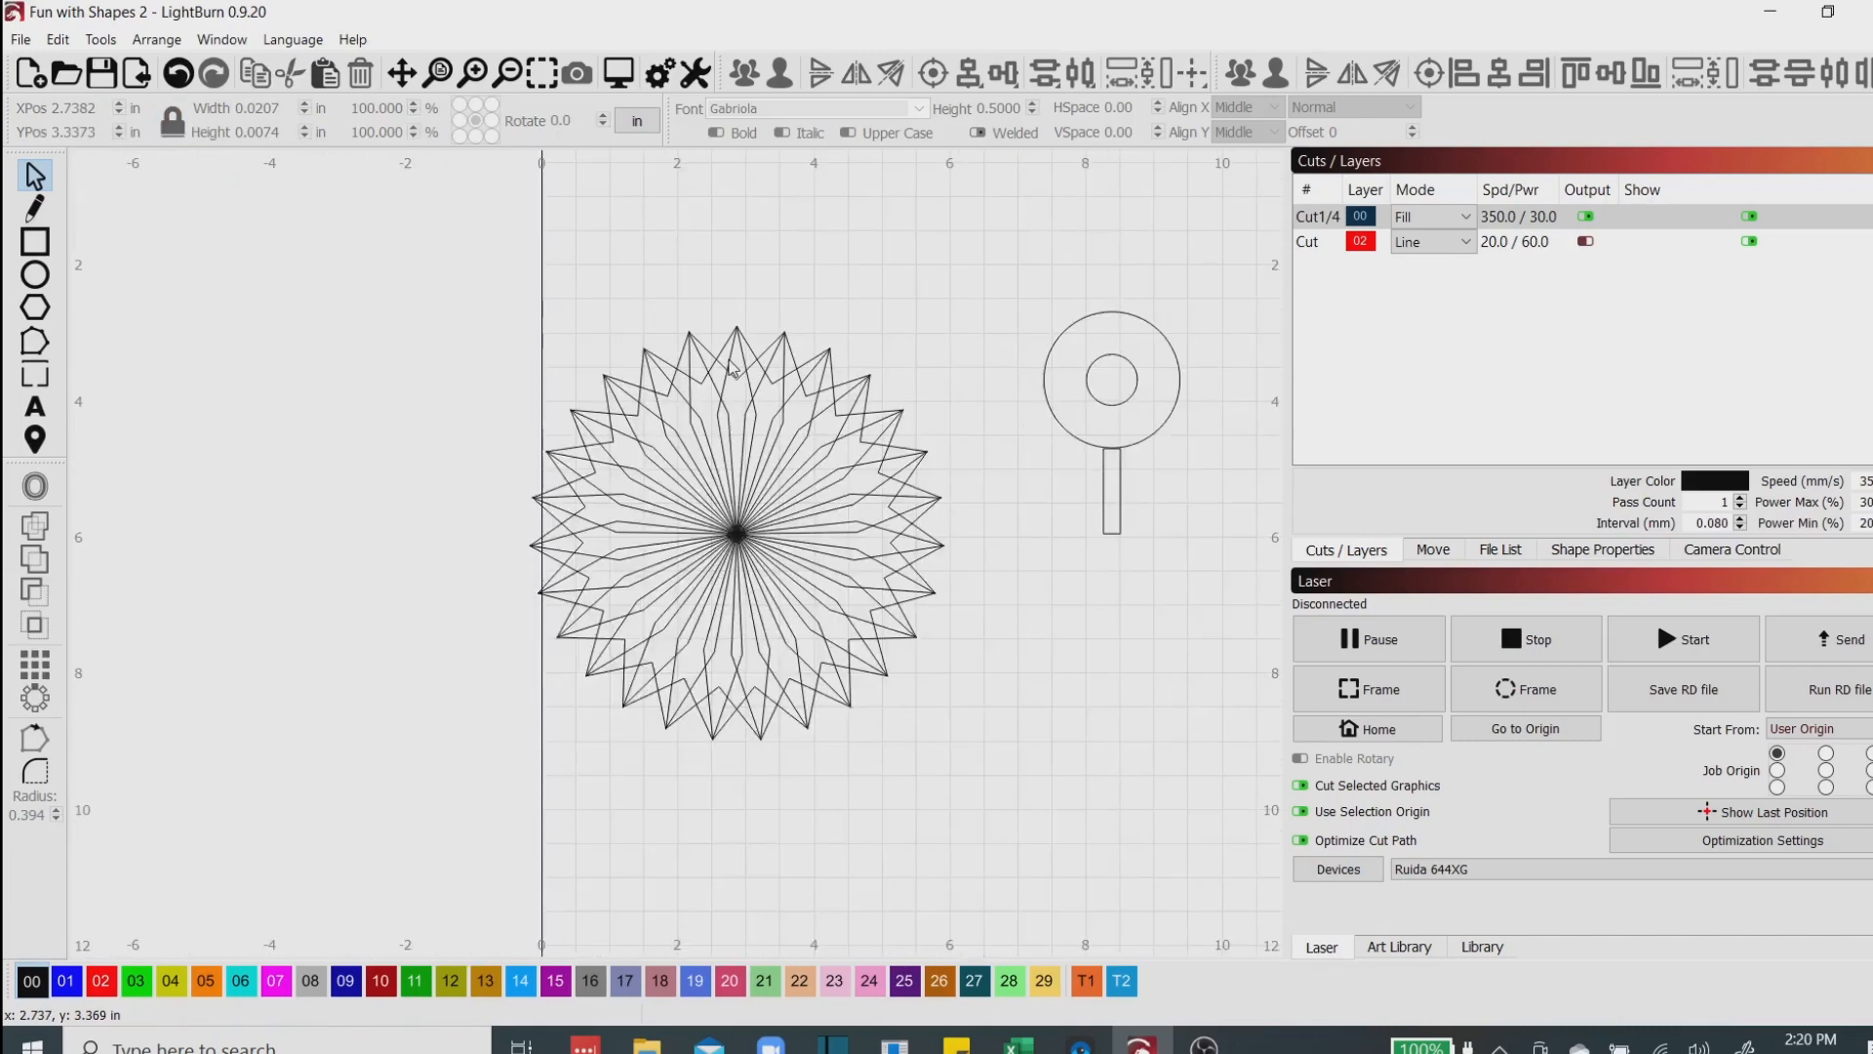
# Select the whole 27-copy circular pattern, examine its filled result in an enlarged preview and close the preview.
pyautogui.moveTo(486, 285); pyautogui.dragTo(988, 773)
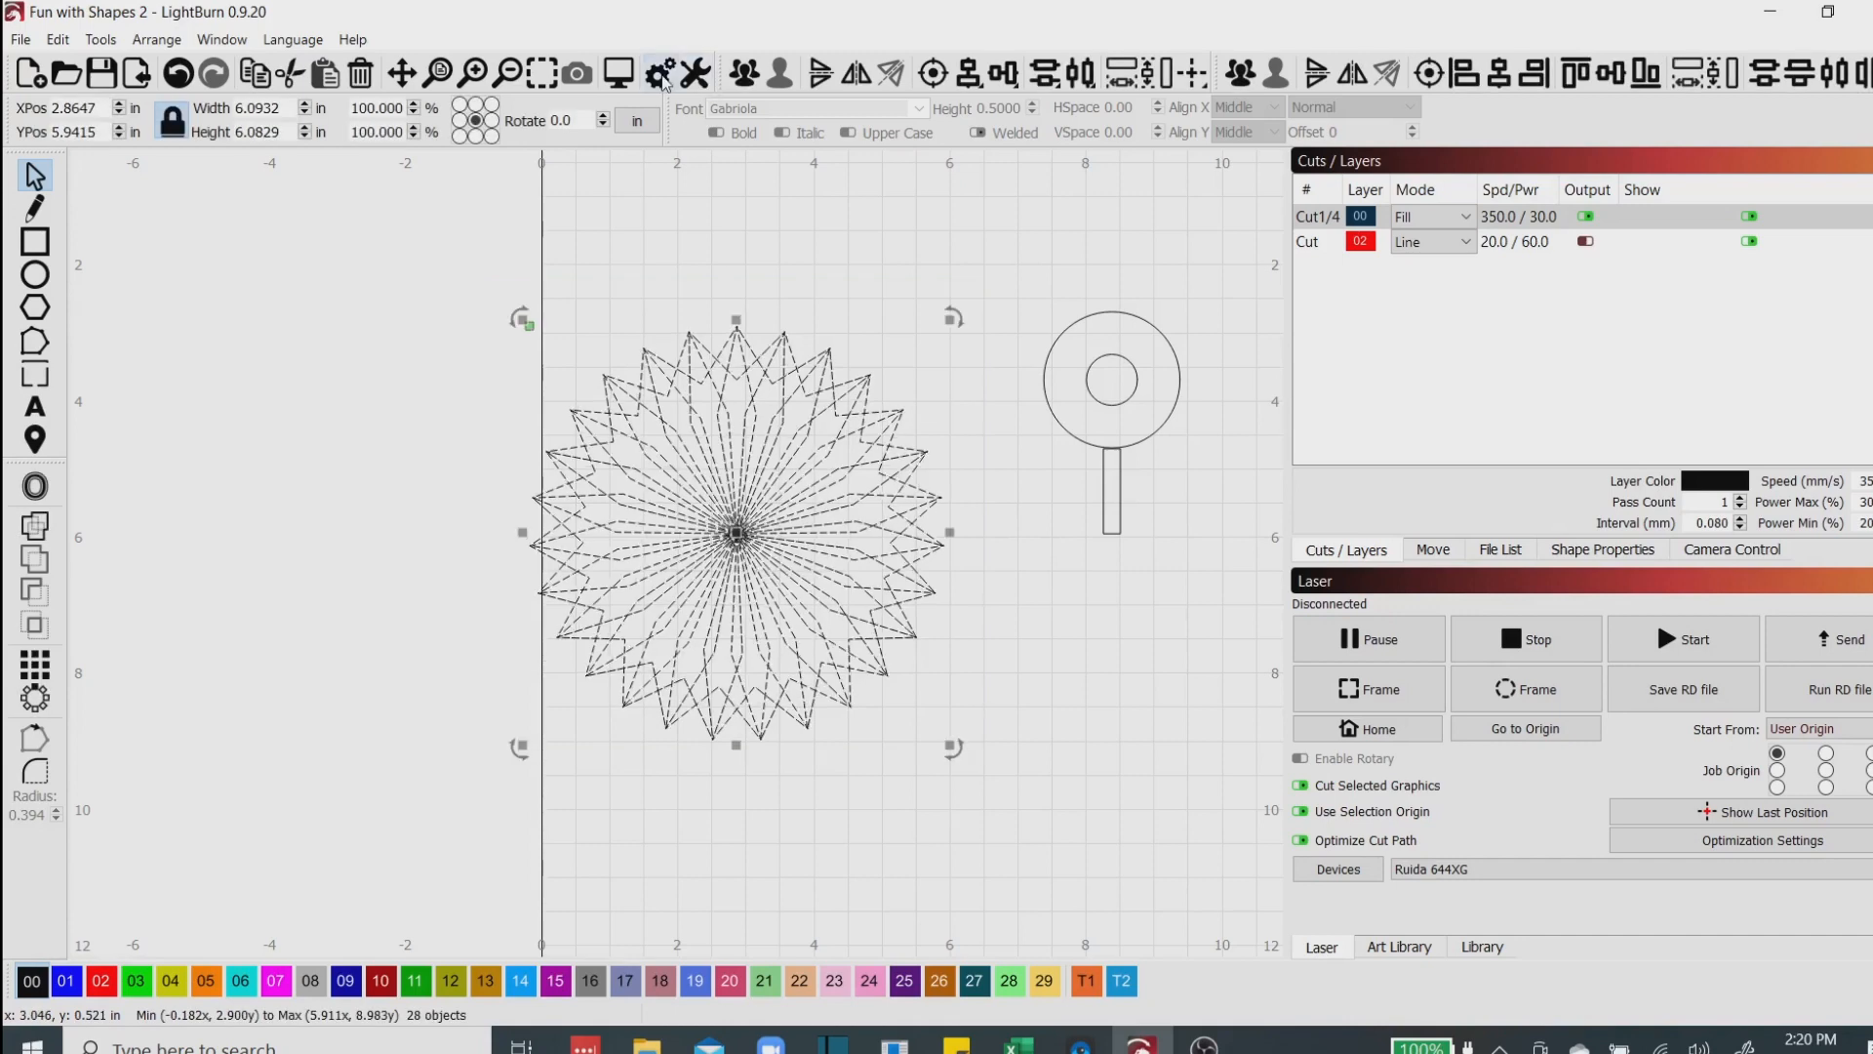
pyautogui.click(622, 78)
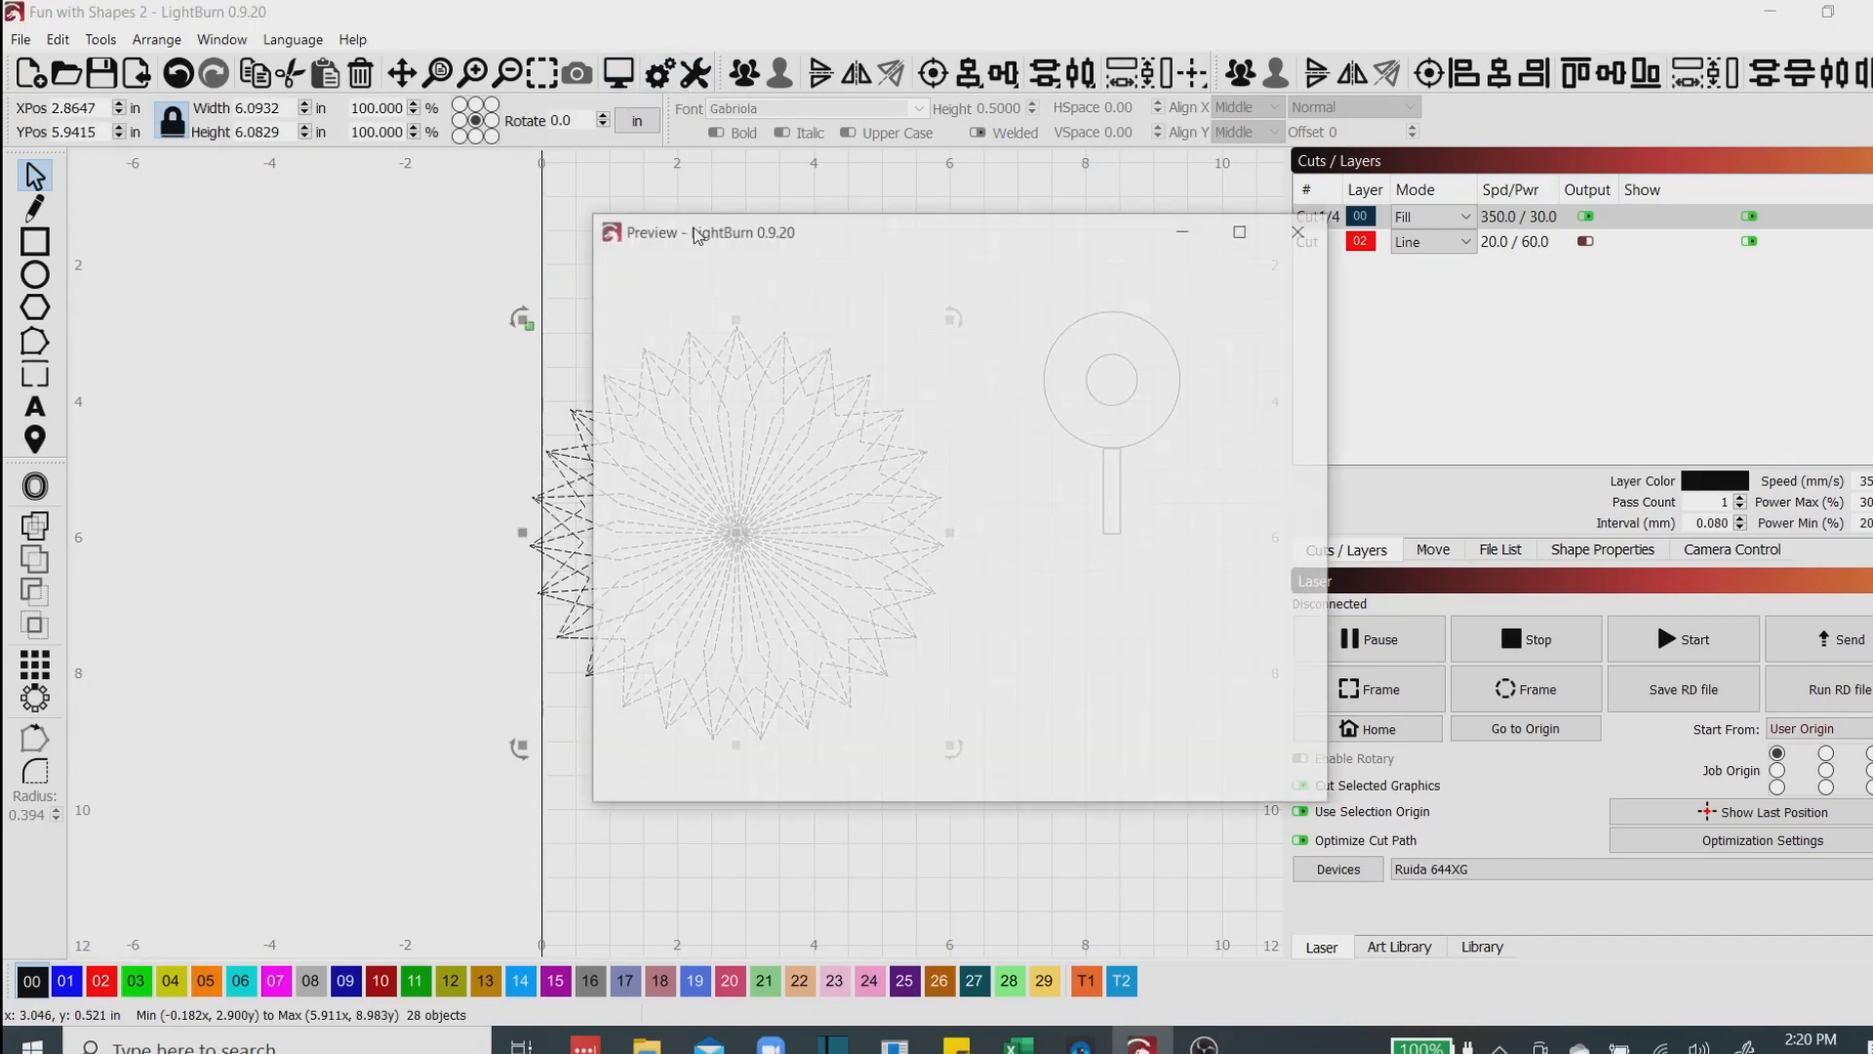
pyautogui.click(1243, 229)
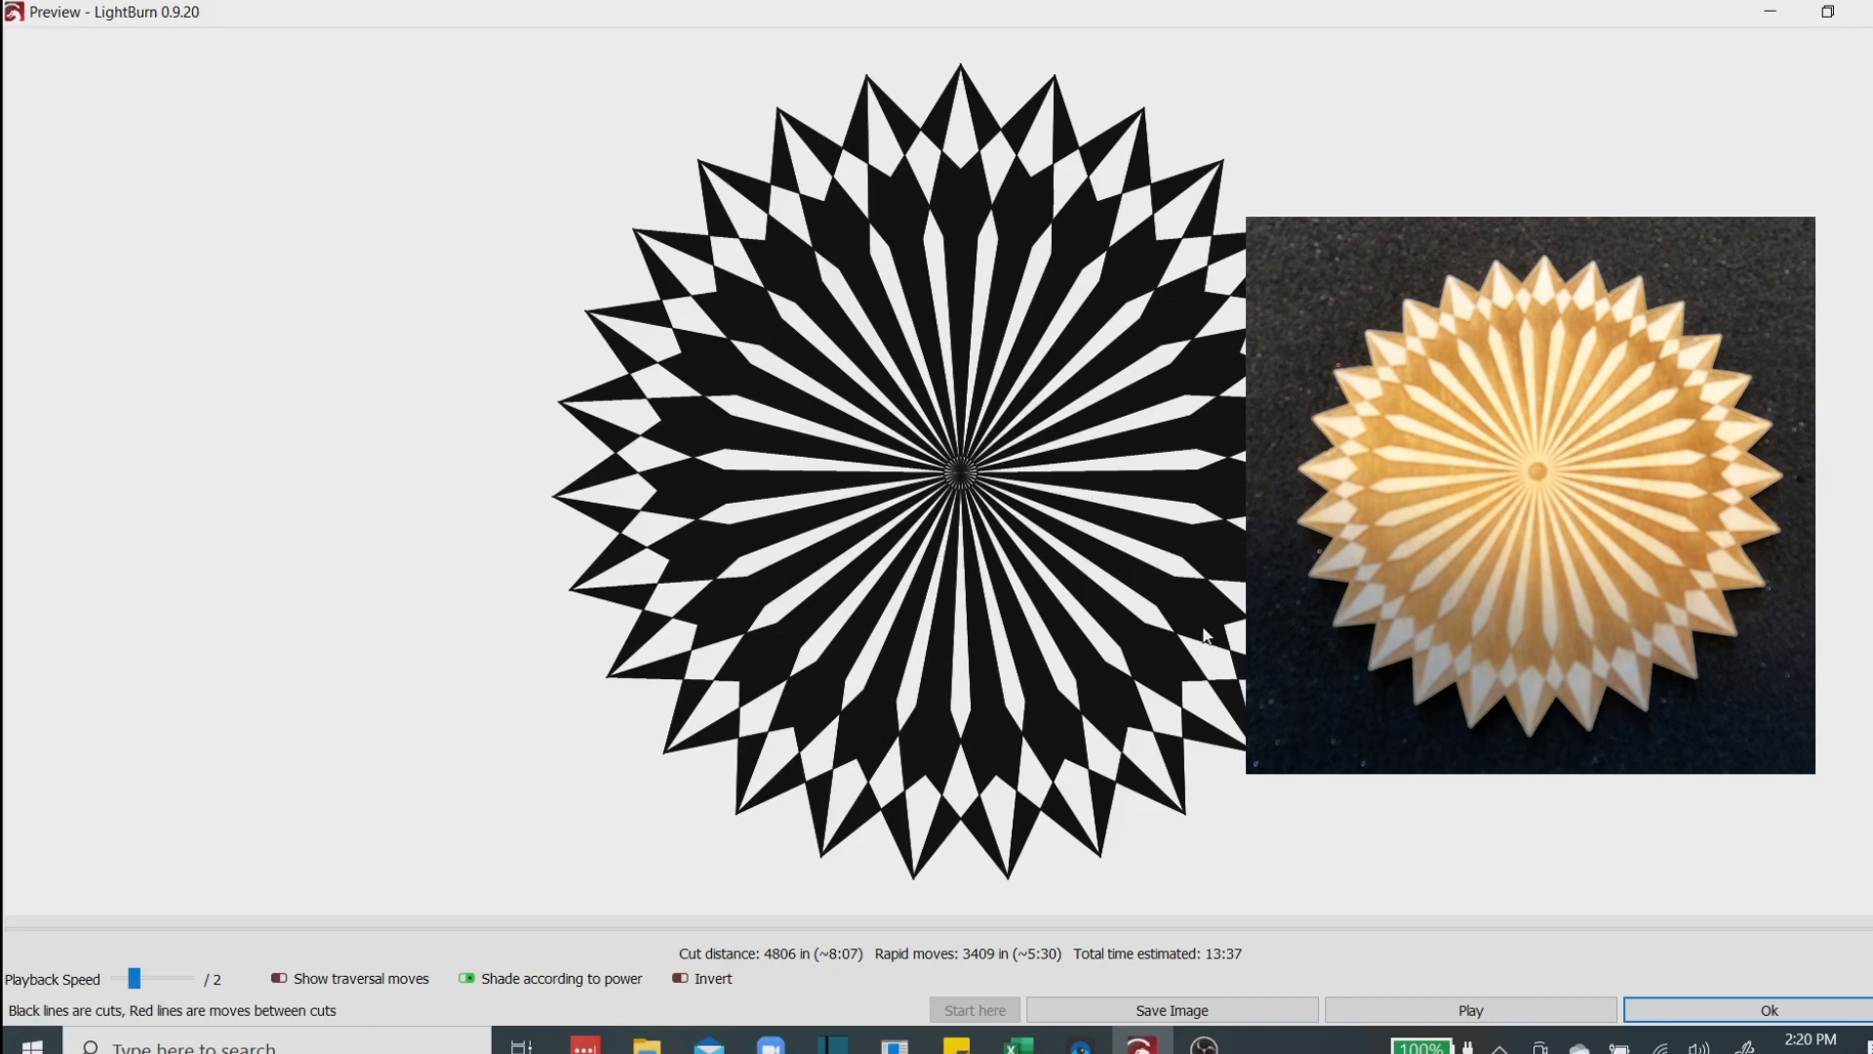
pyautogui.click(1707, 1015)
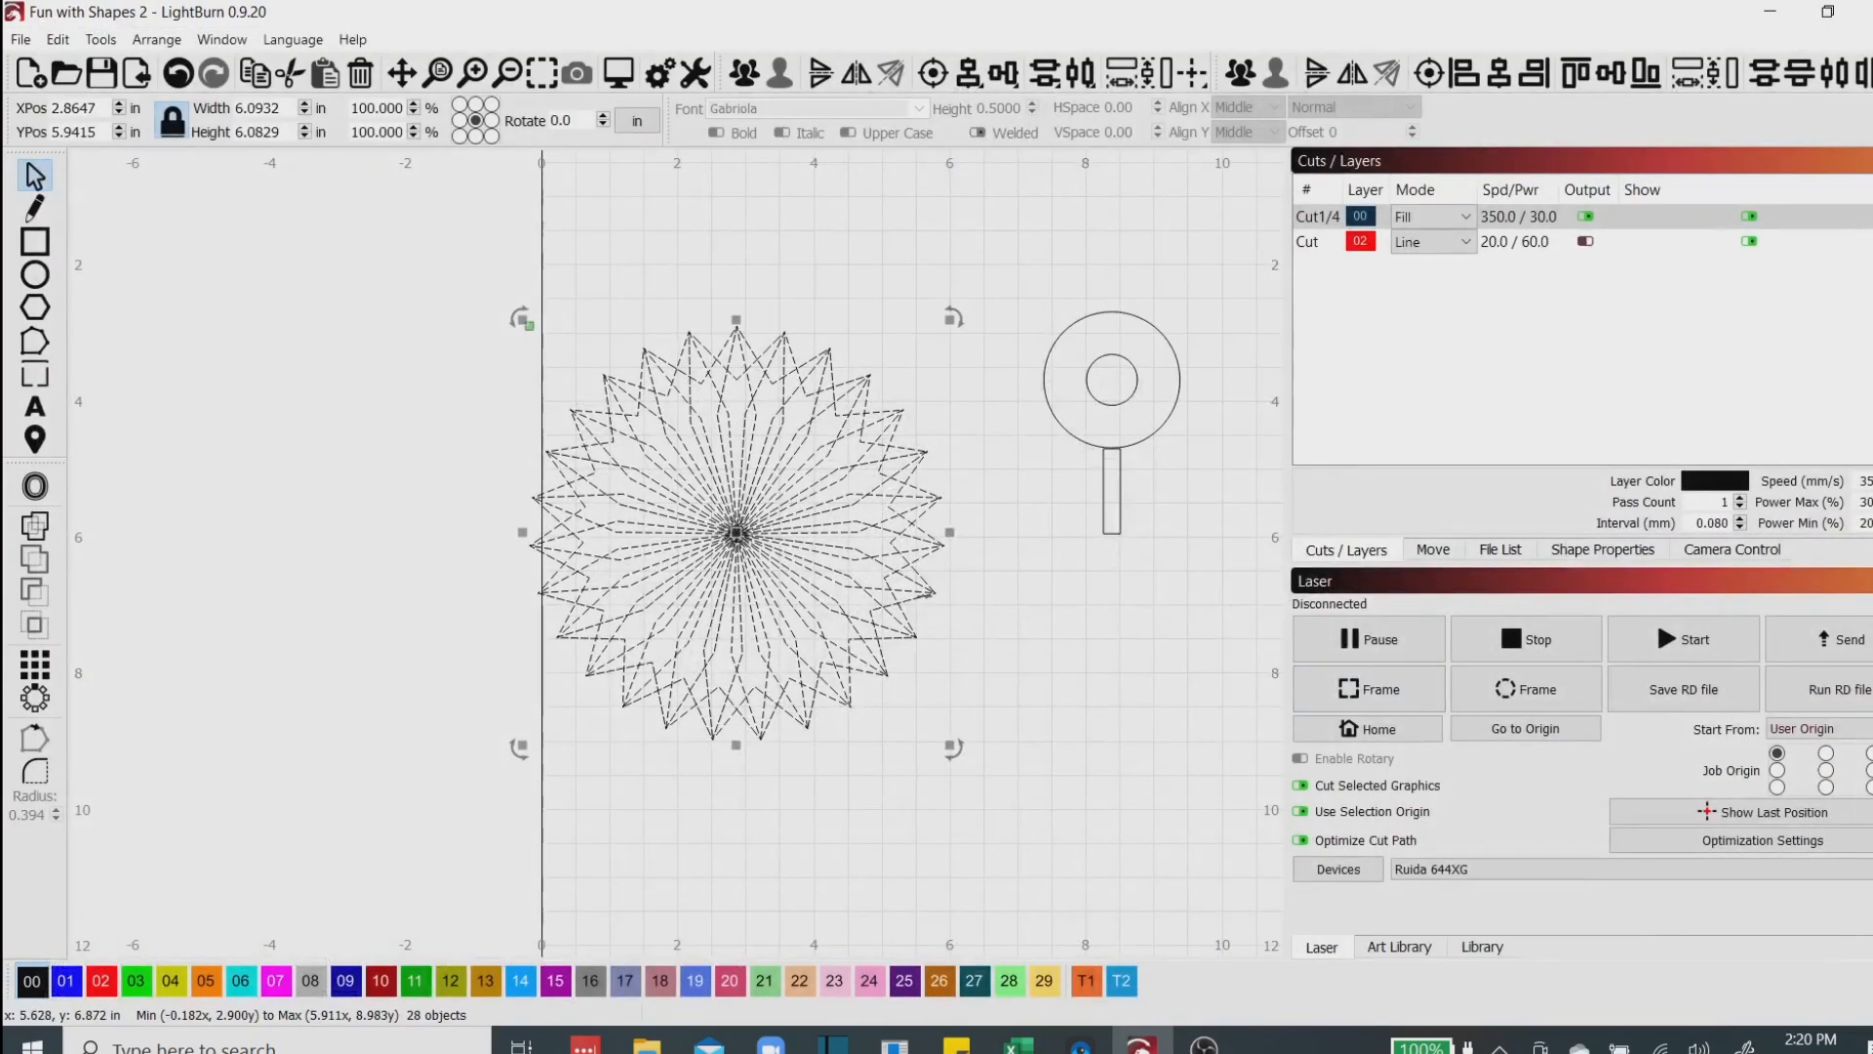
# Undo back to the single Y-shaped outline and create a circular array of 14 copies centred on the small circle at its tip.
pyautogui.click(179, 76)
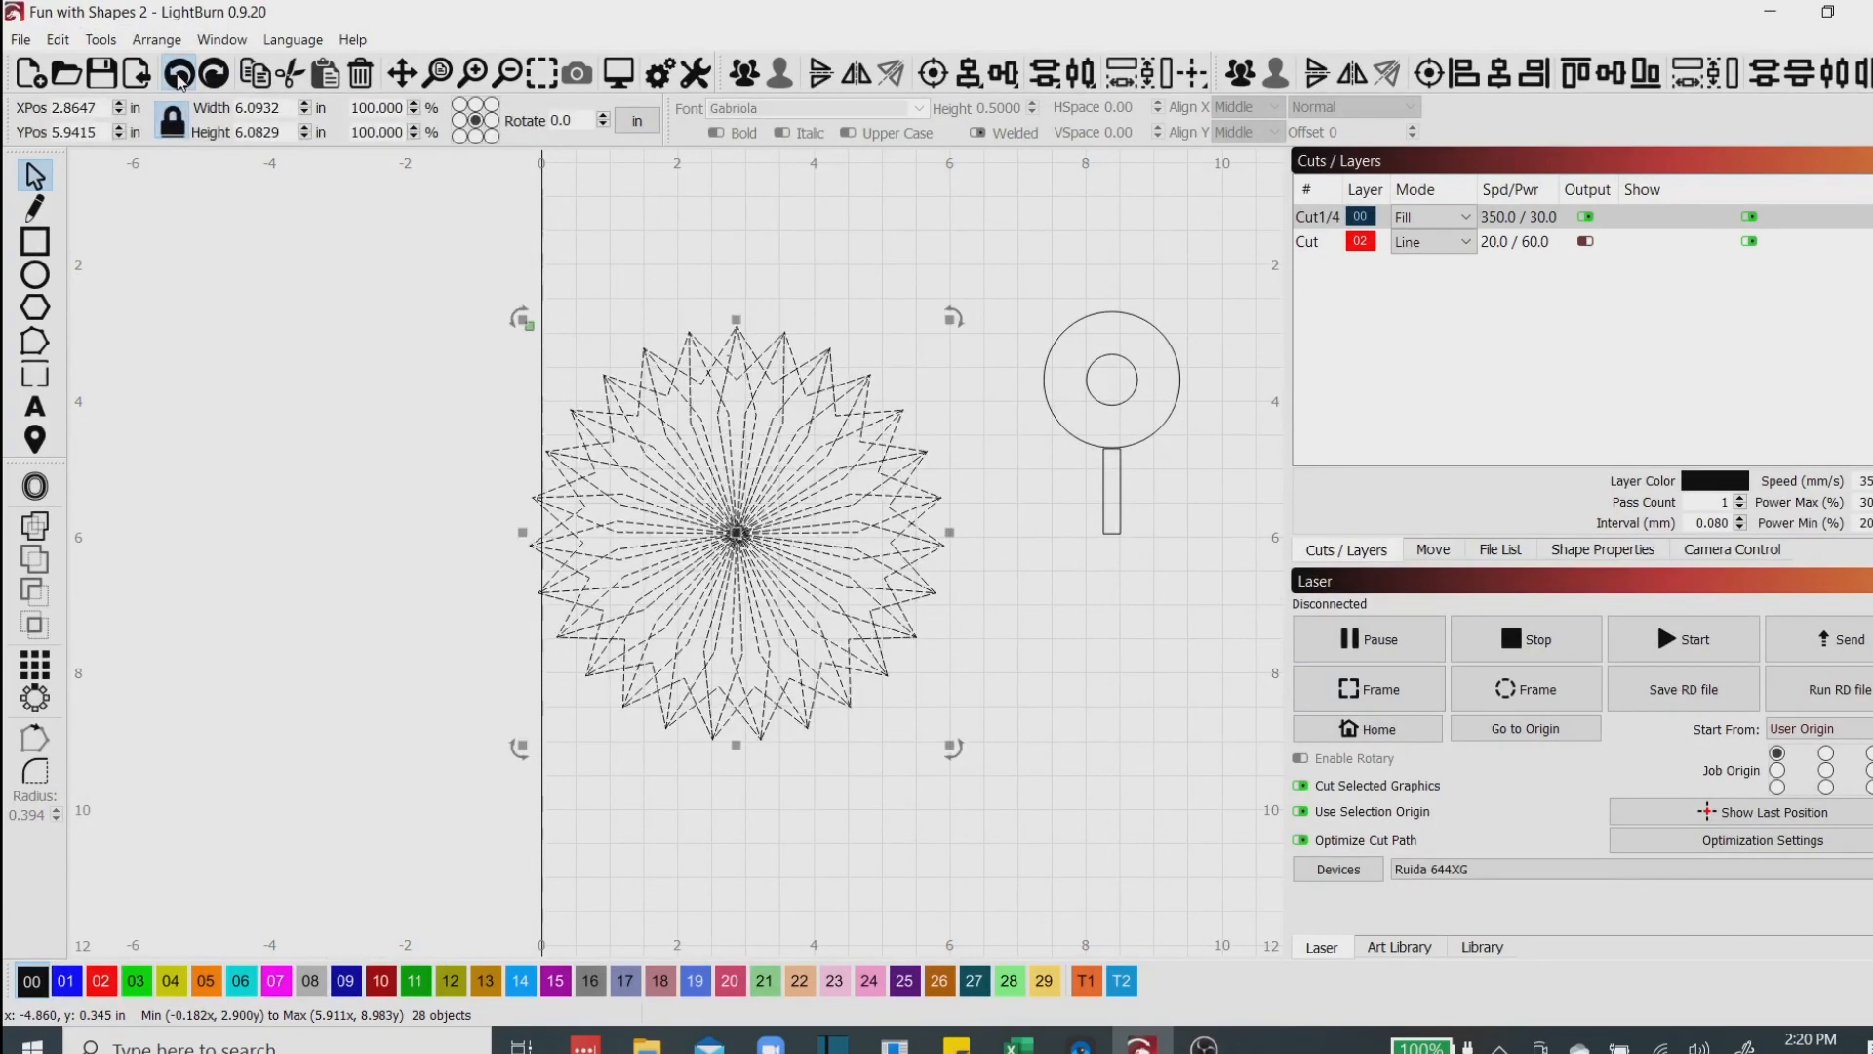
pyautogui.click(179, 75)
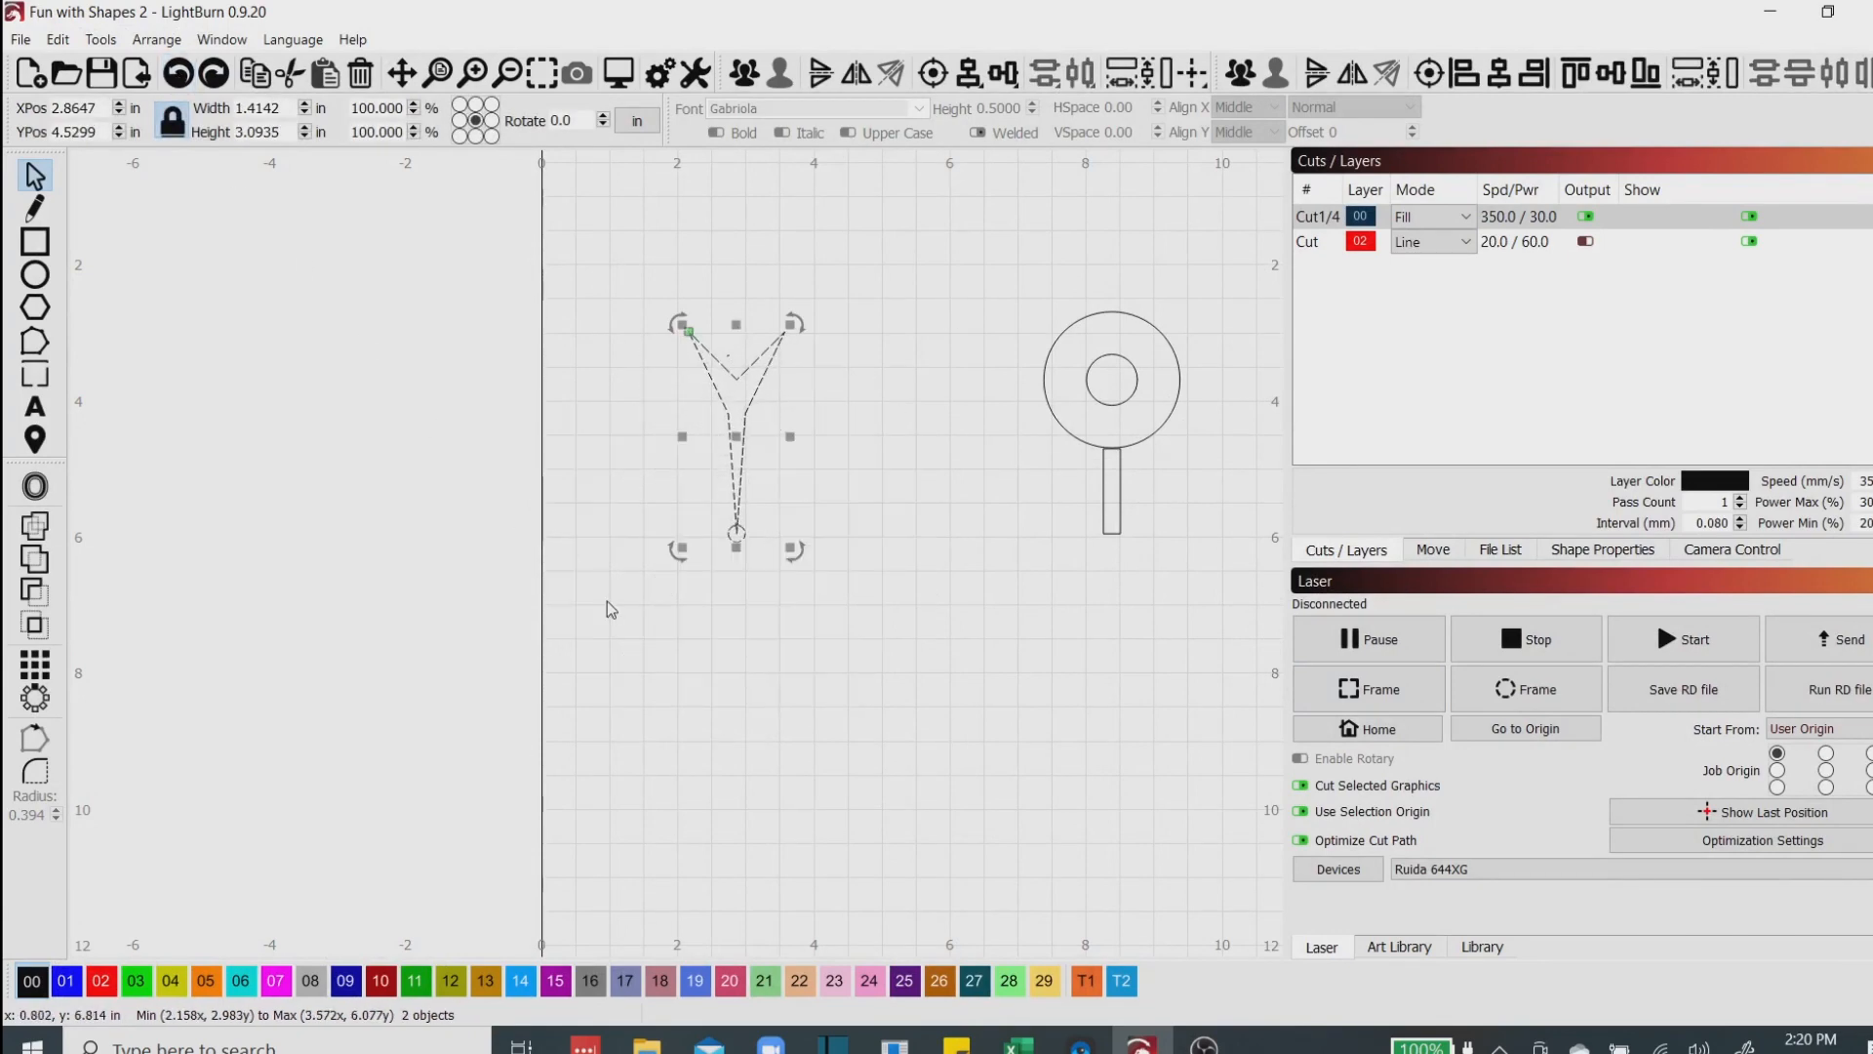
pyautogui.click(25, 700)
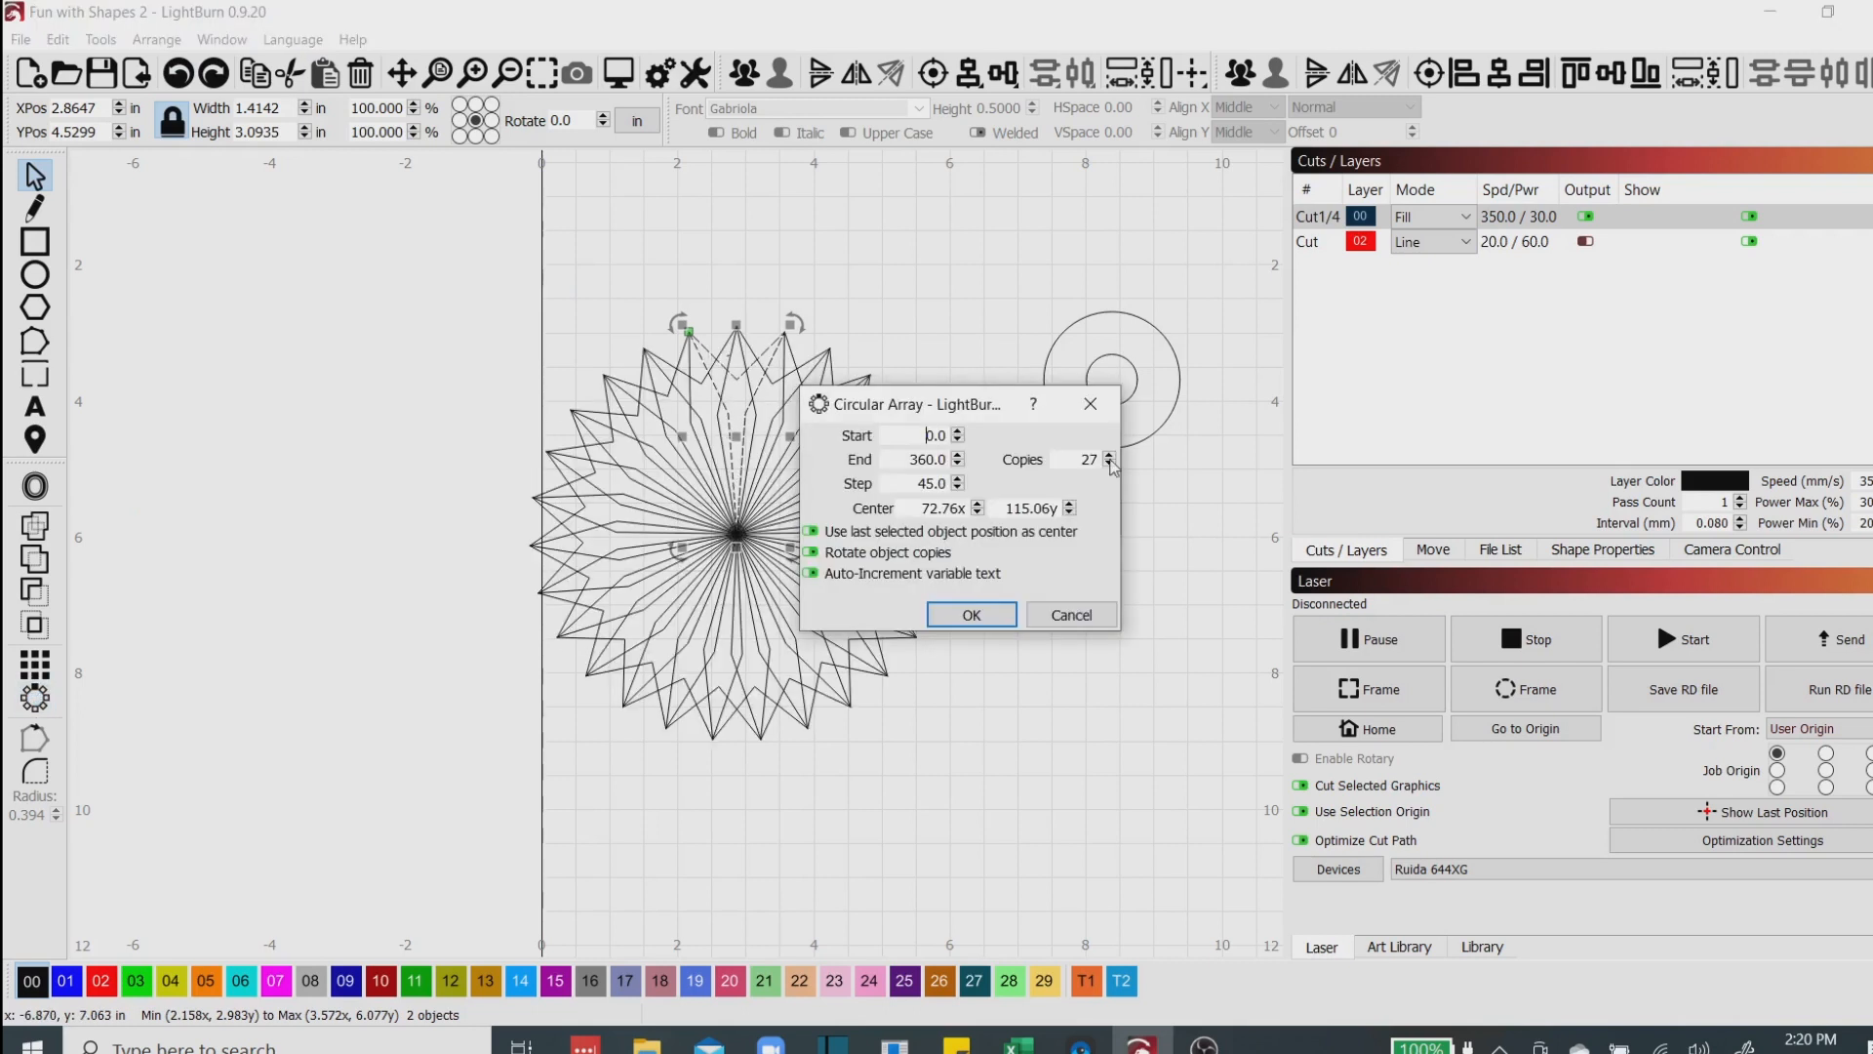
pyautogui.click(1111, 463)
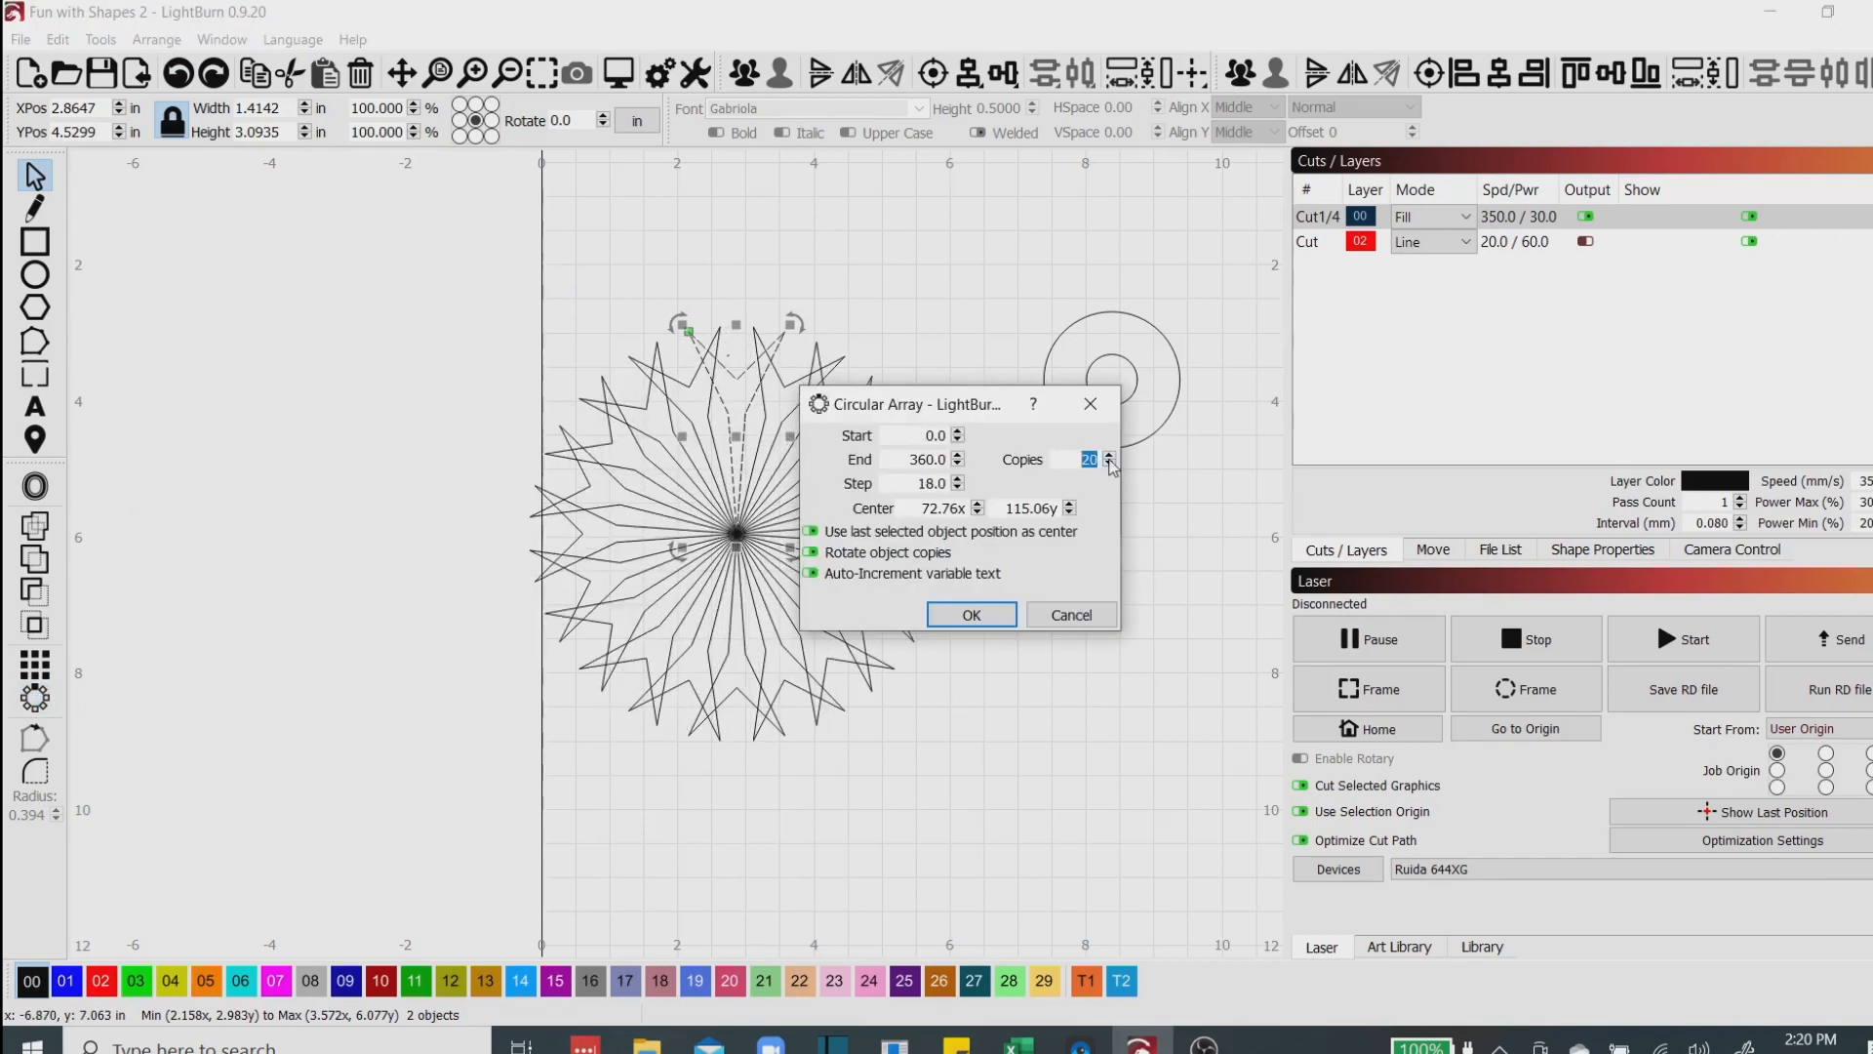
pyautogui.click(1111, 464)
pyautogui.click(1110, 464)
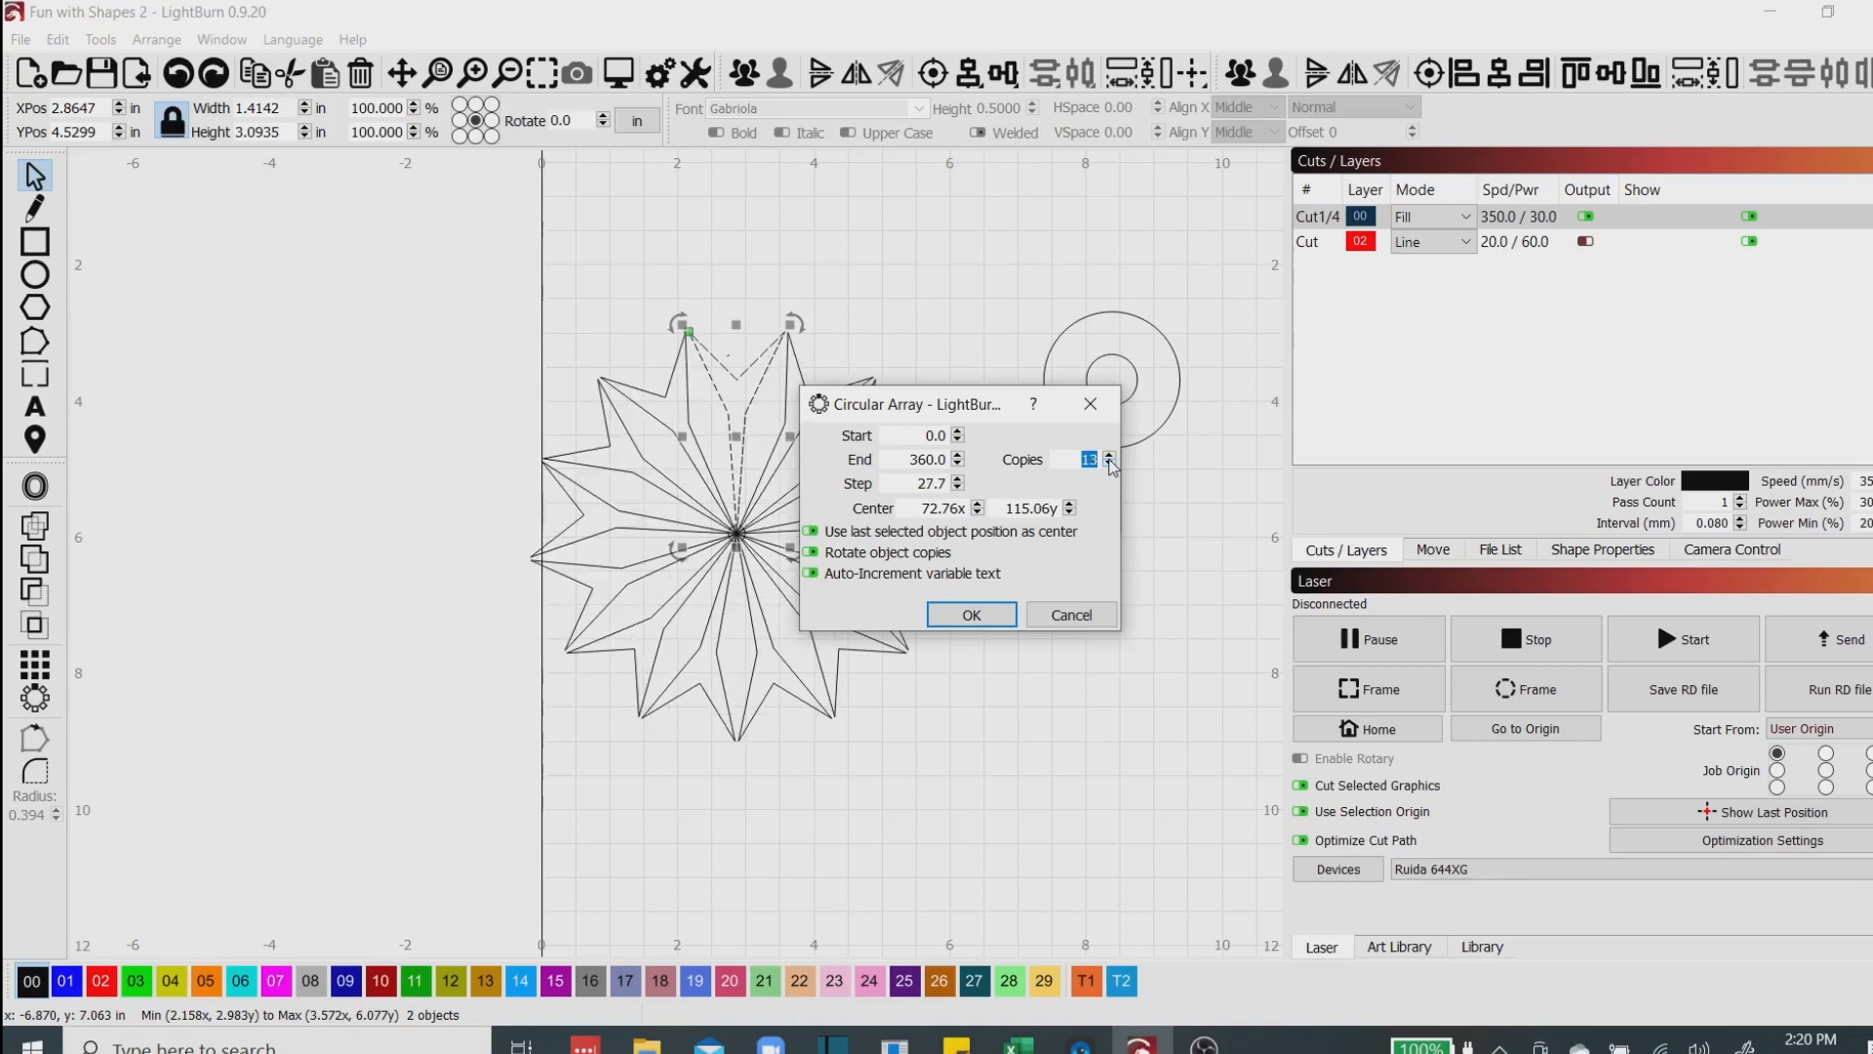
pyautogui.click(1109, 455)
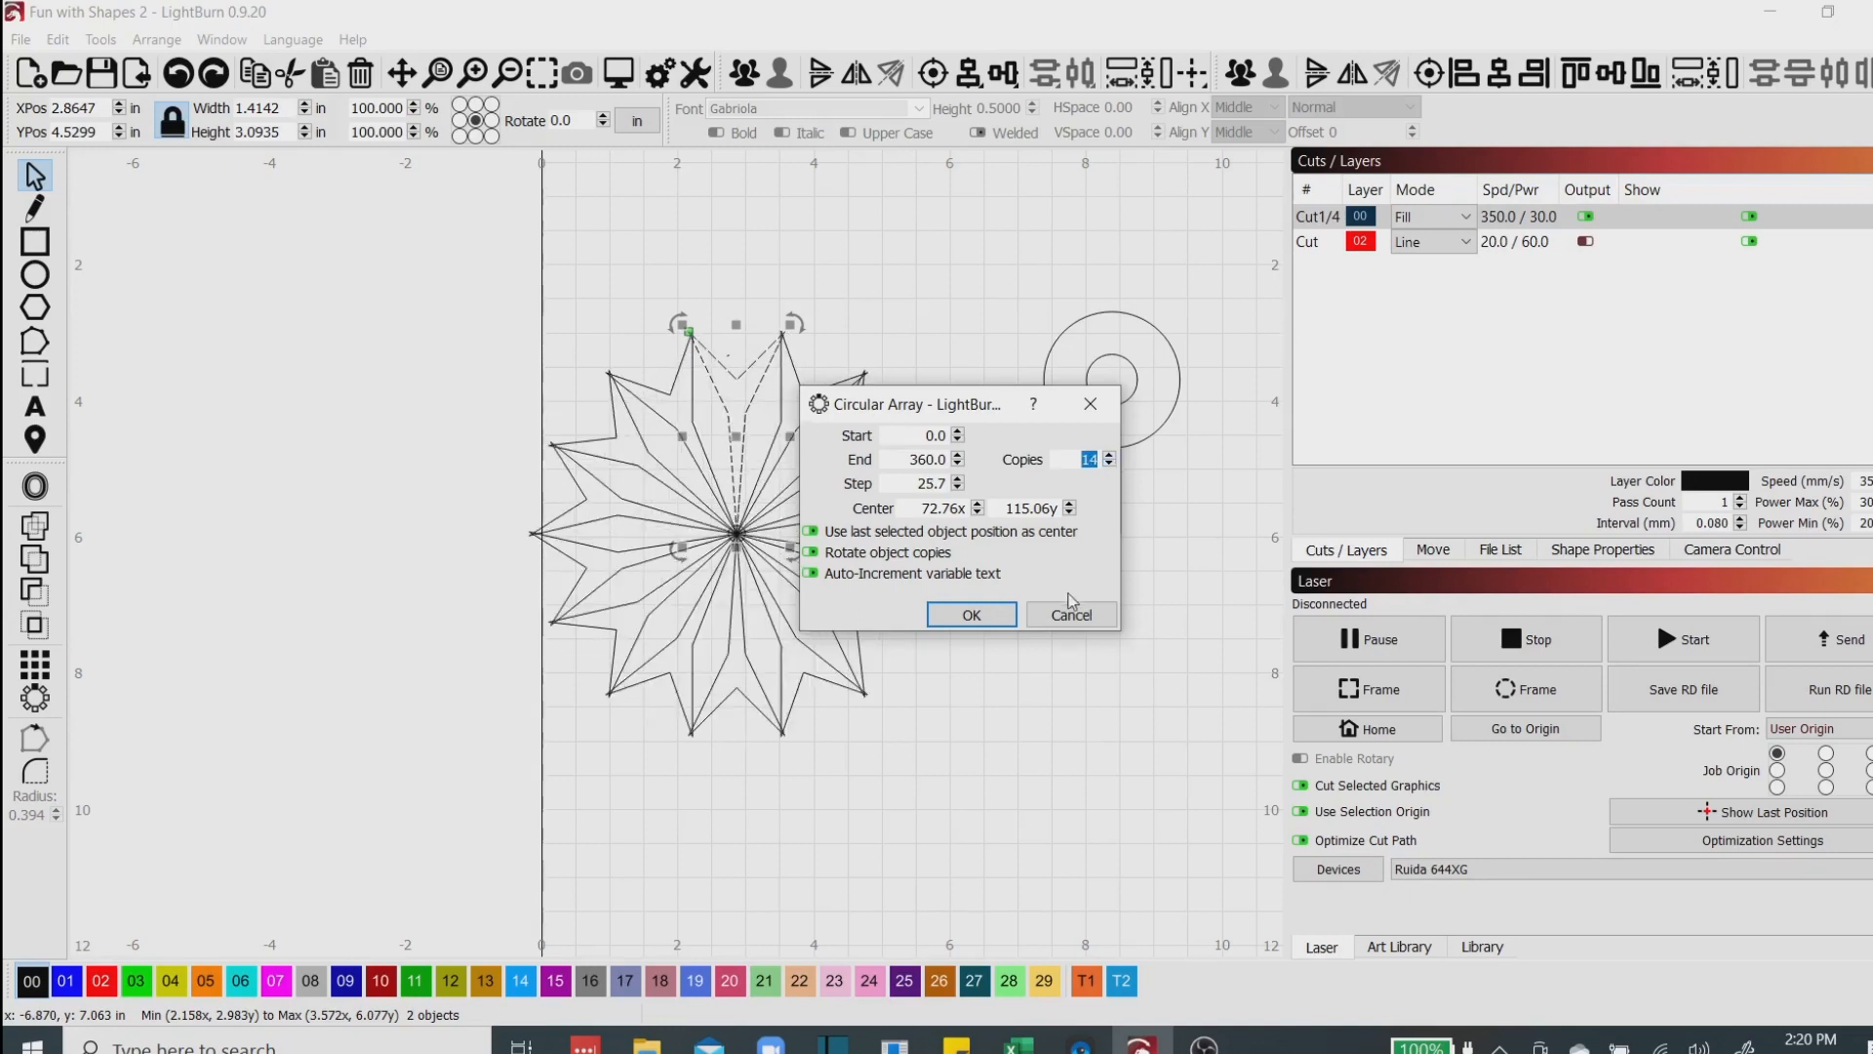
pyautogui.click(1005, 617)
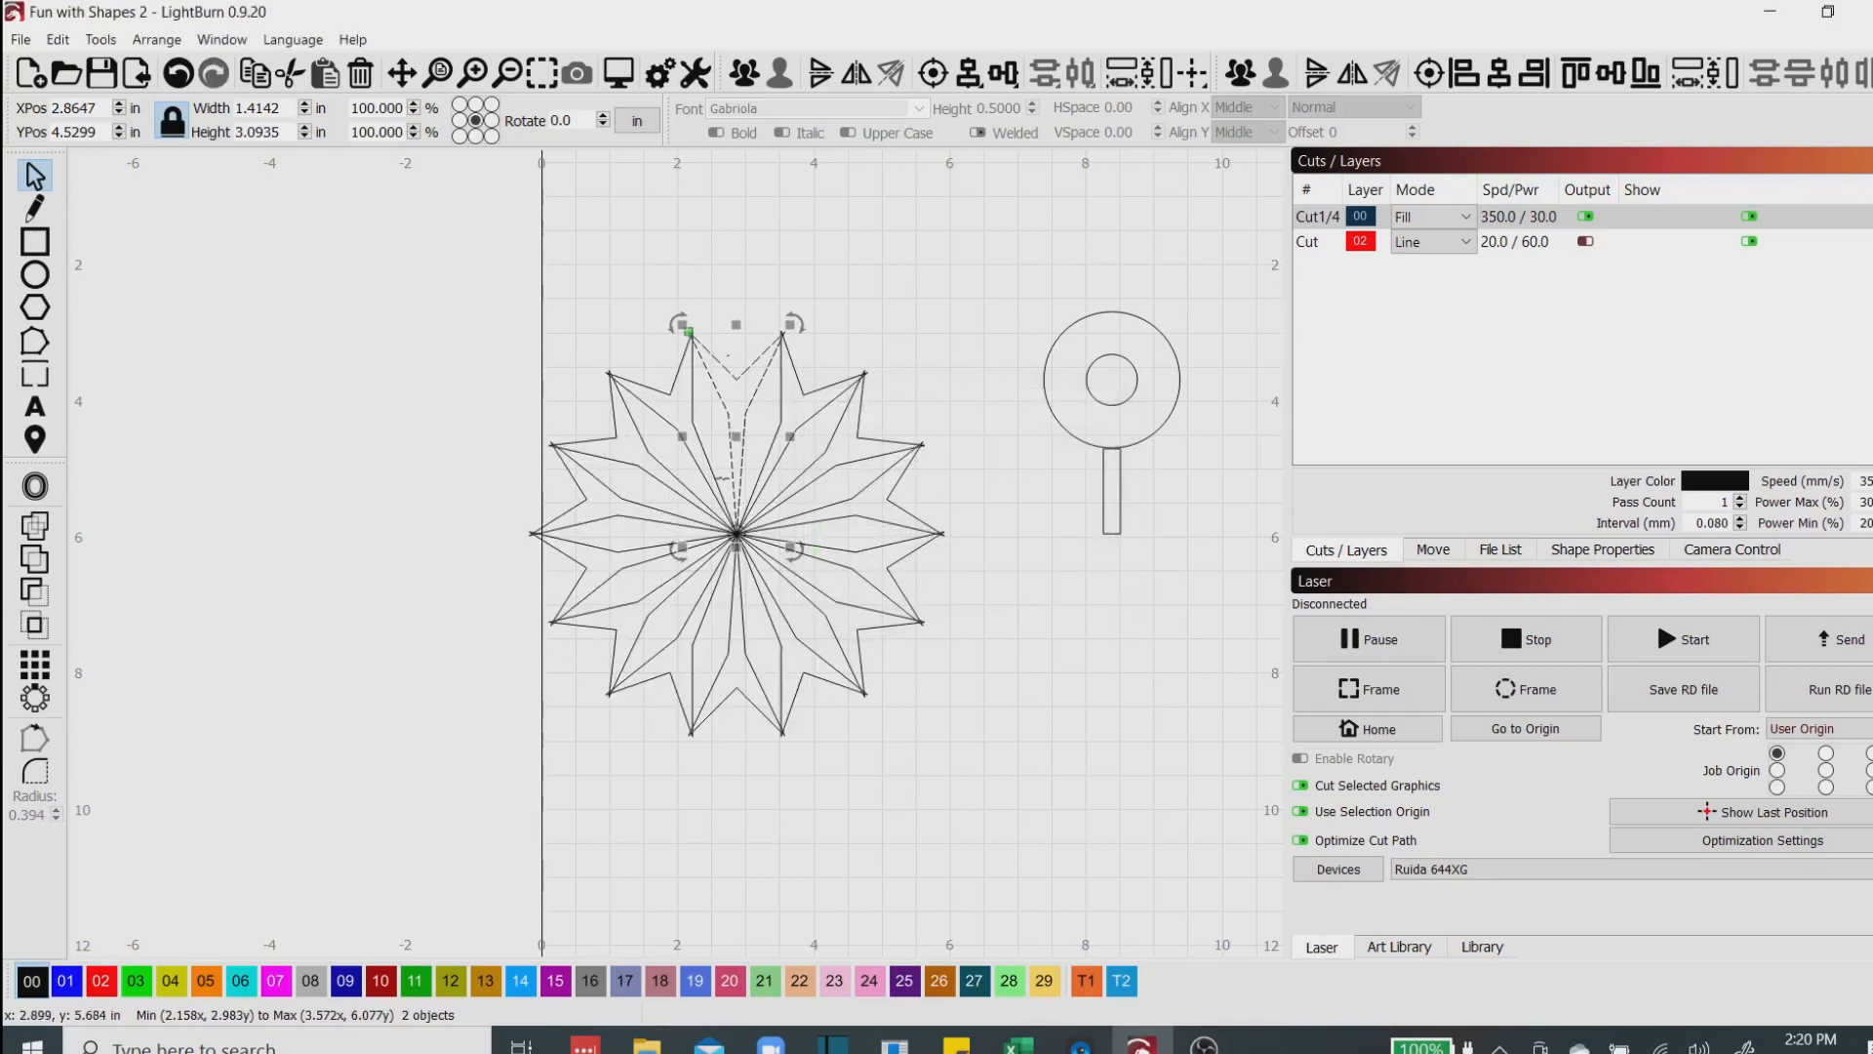
# Delete the tiny stray open shape above the V notch of the original Y-shaped outline.
pyautogui.scroll(4, 727, 400)
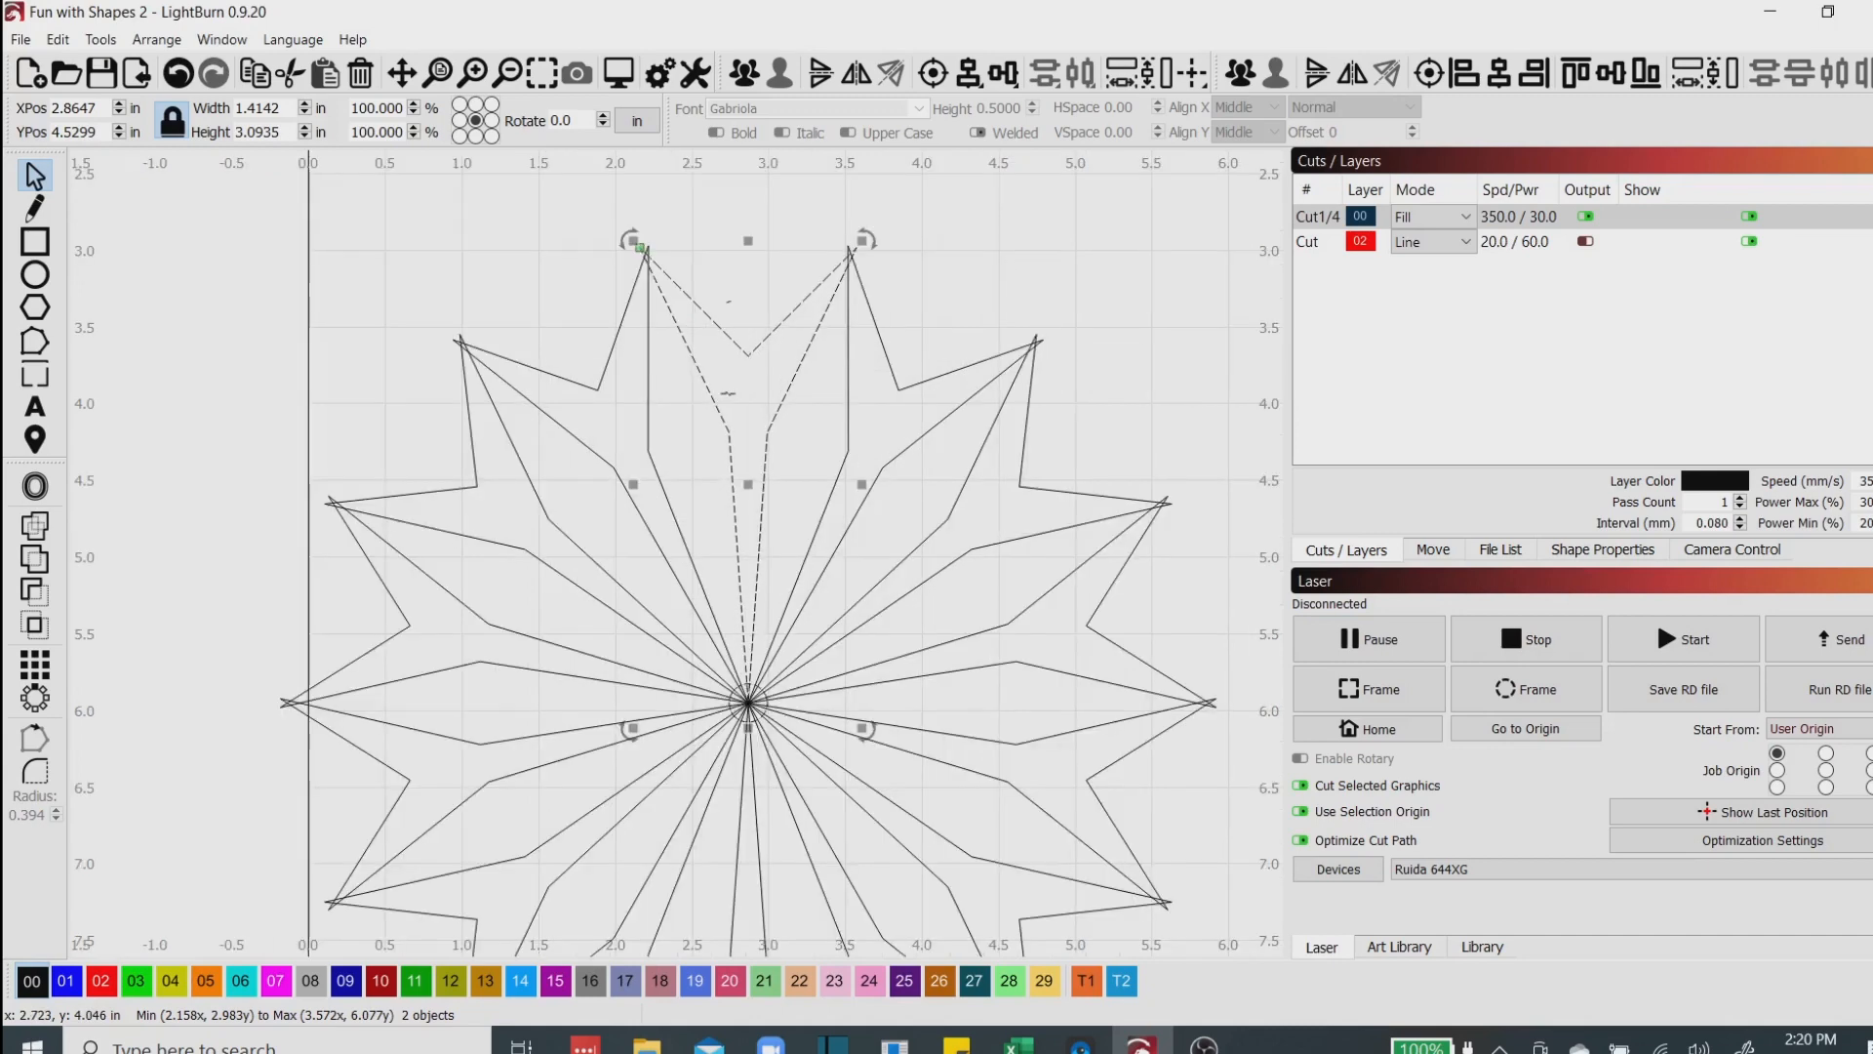
pyautogui.click(727, 304)
pyautogui.press('Escape')
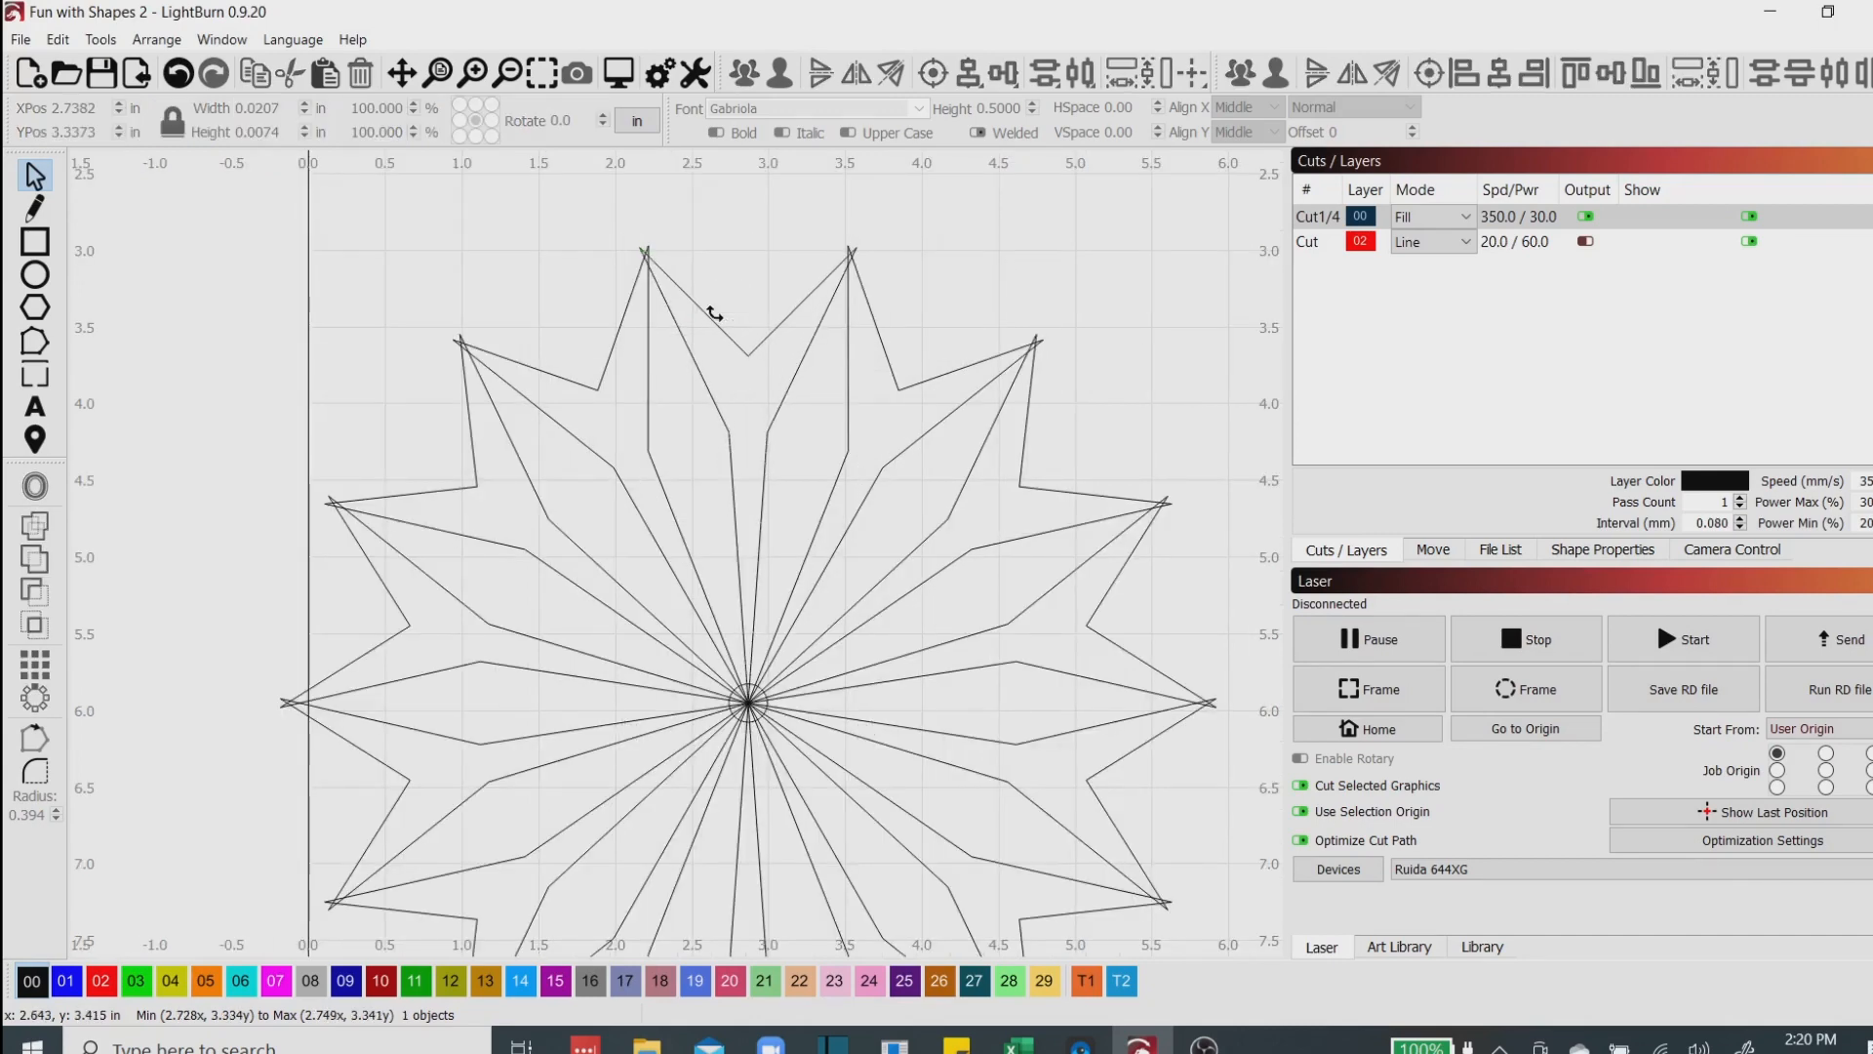
pyautogui.scroll(-3, 713, 317)
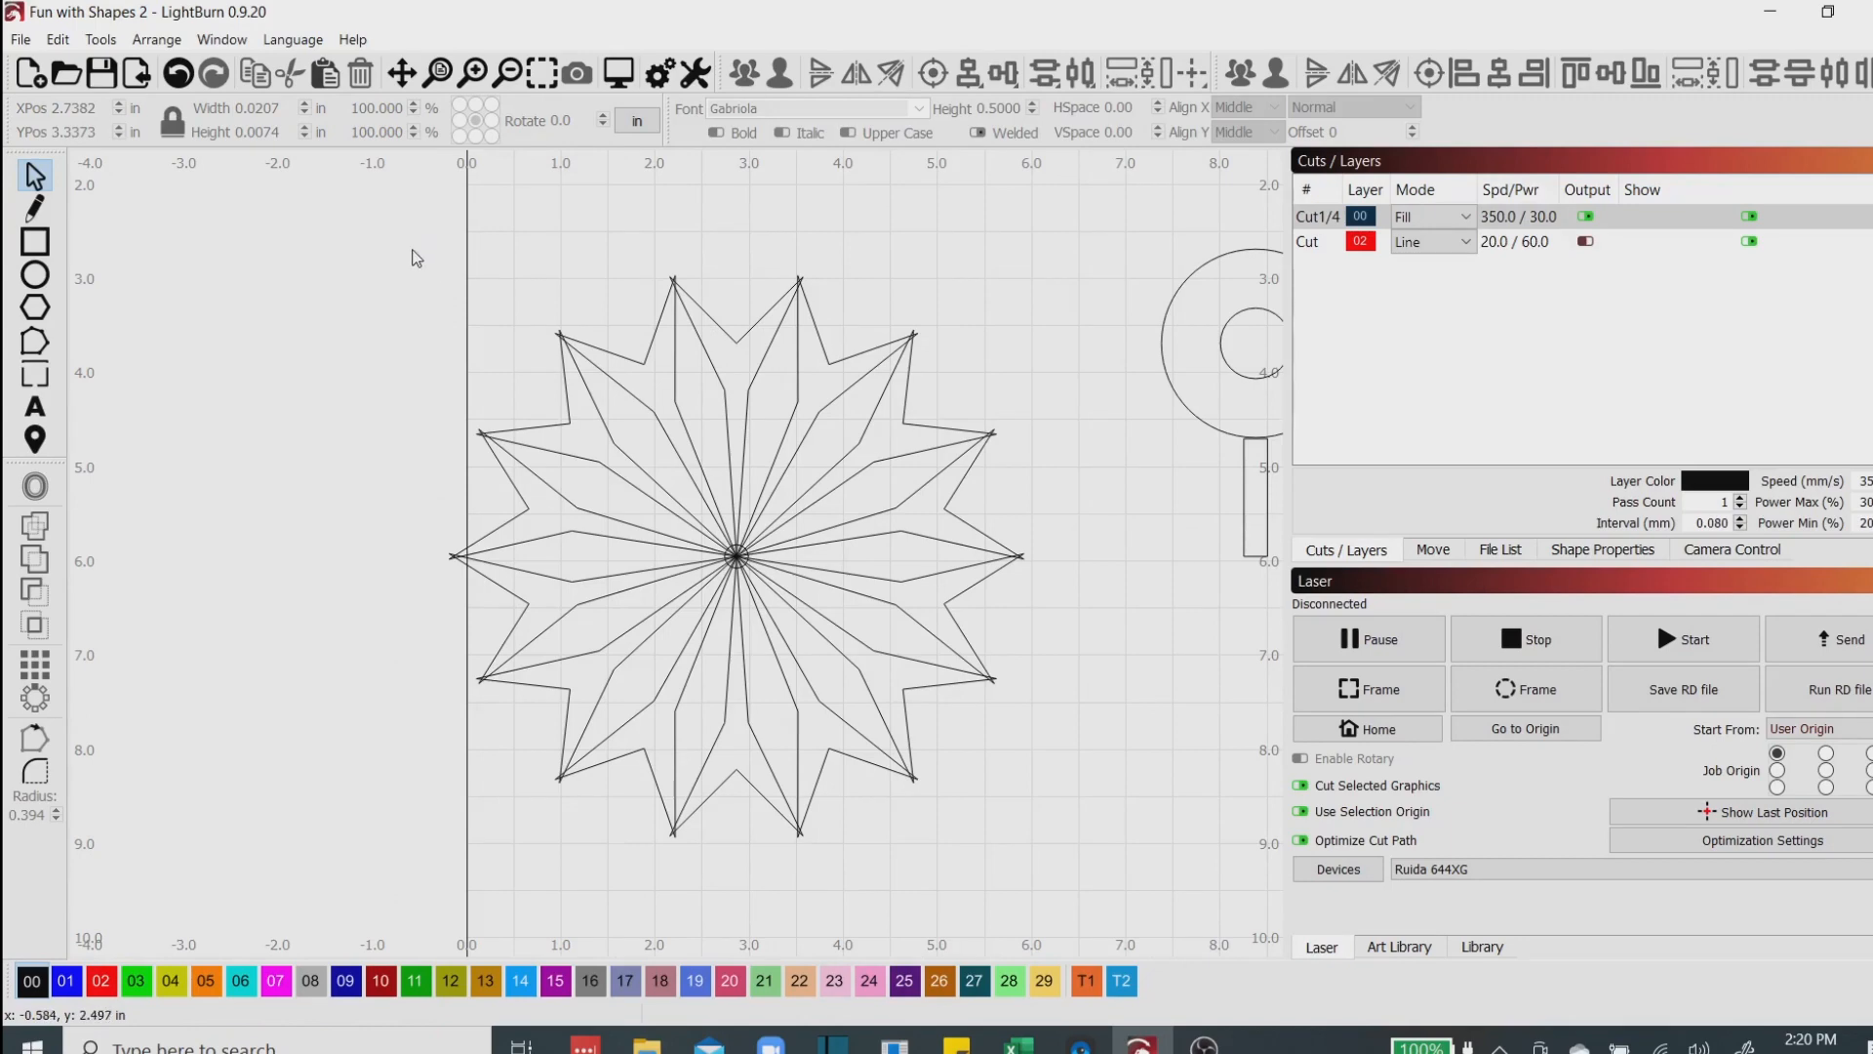
# Select the whole 14-copy circular pattern and examine its fill in an enlarged preview.
pyautogui.moveTo(412, 230); pyautogui.dragTo(1085, 945)
pyautogui.click(619, 72)
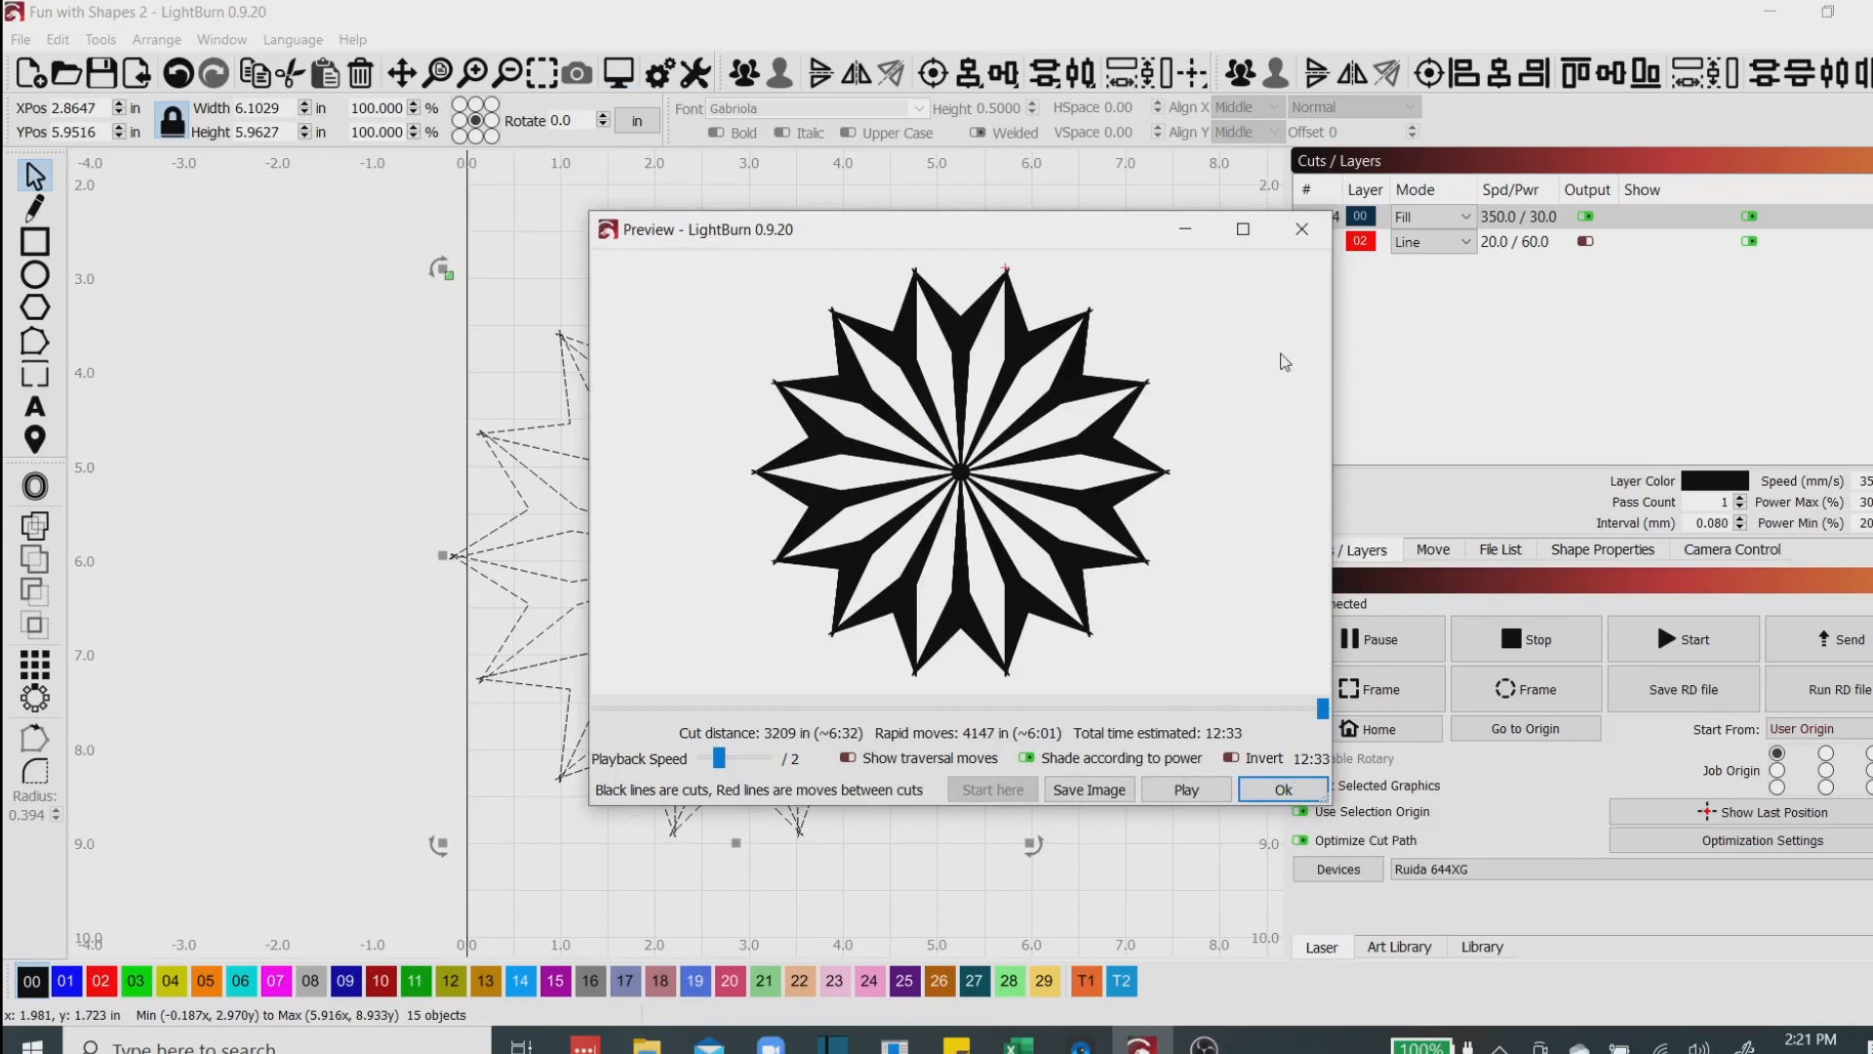
pyautogui.click(1243, 228)
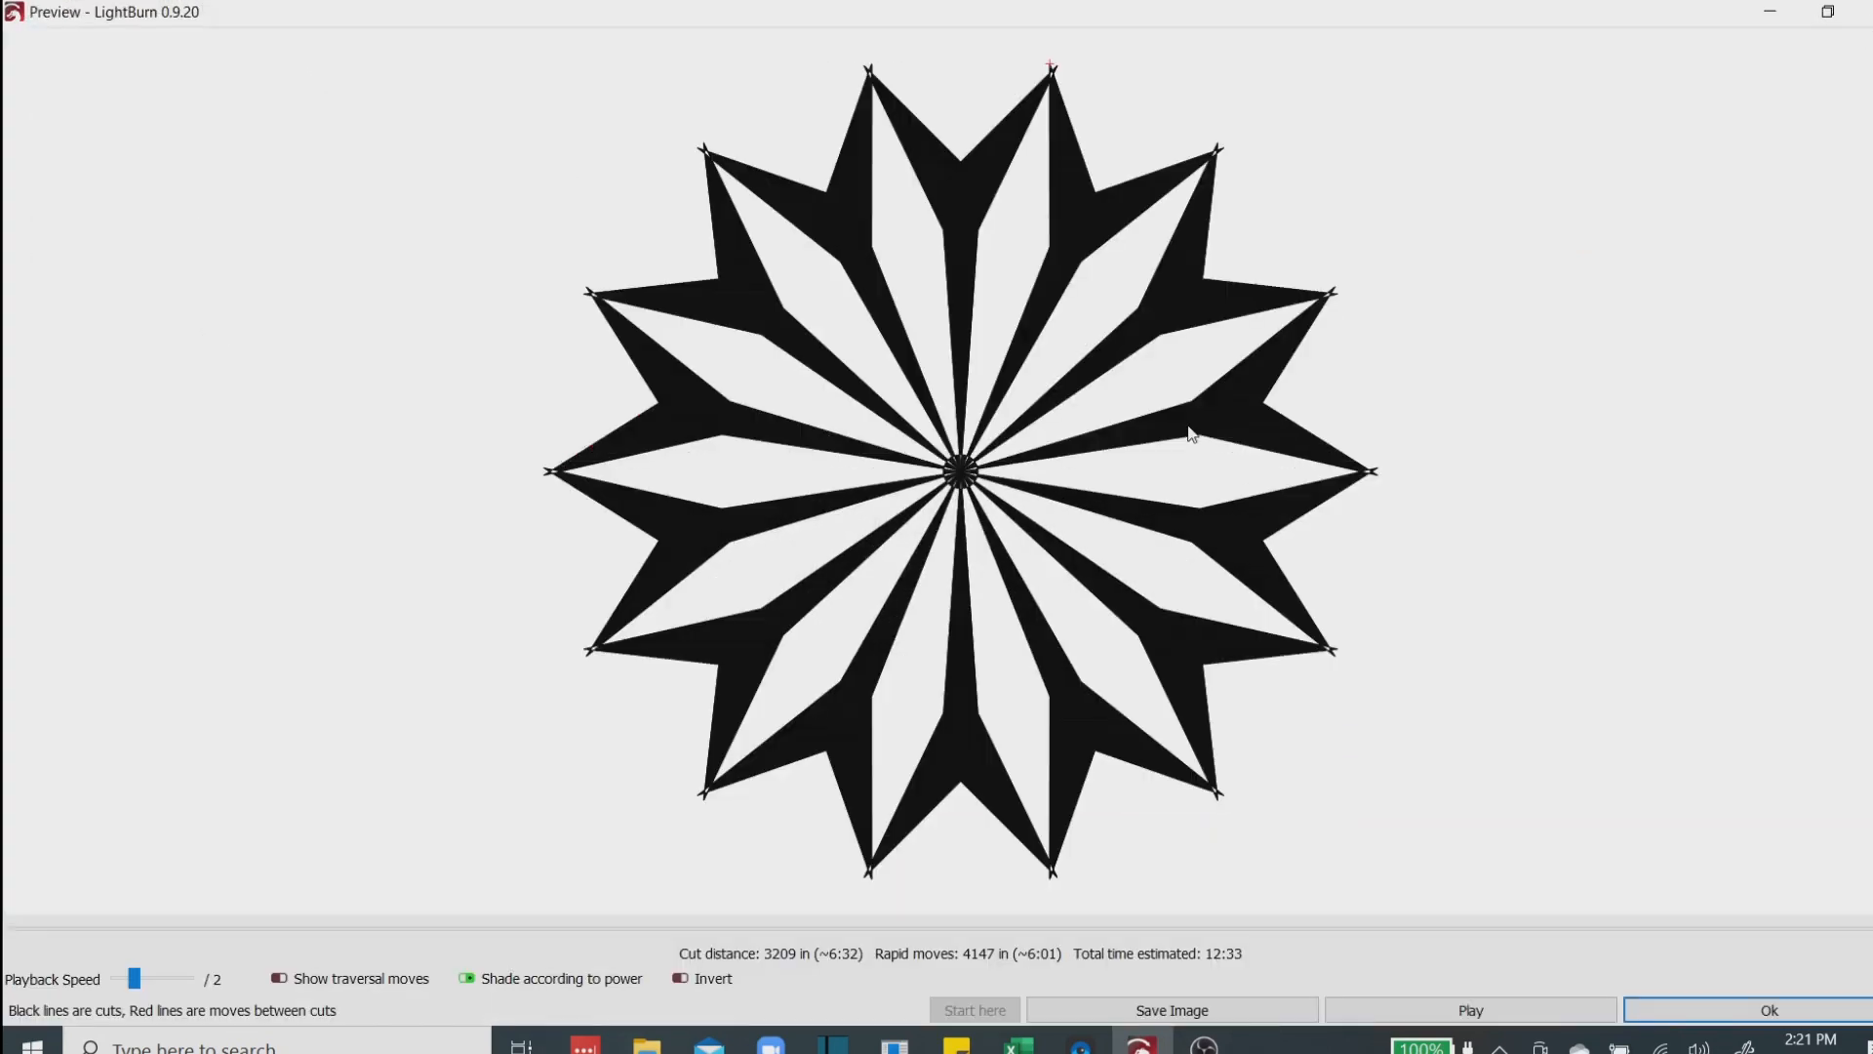